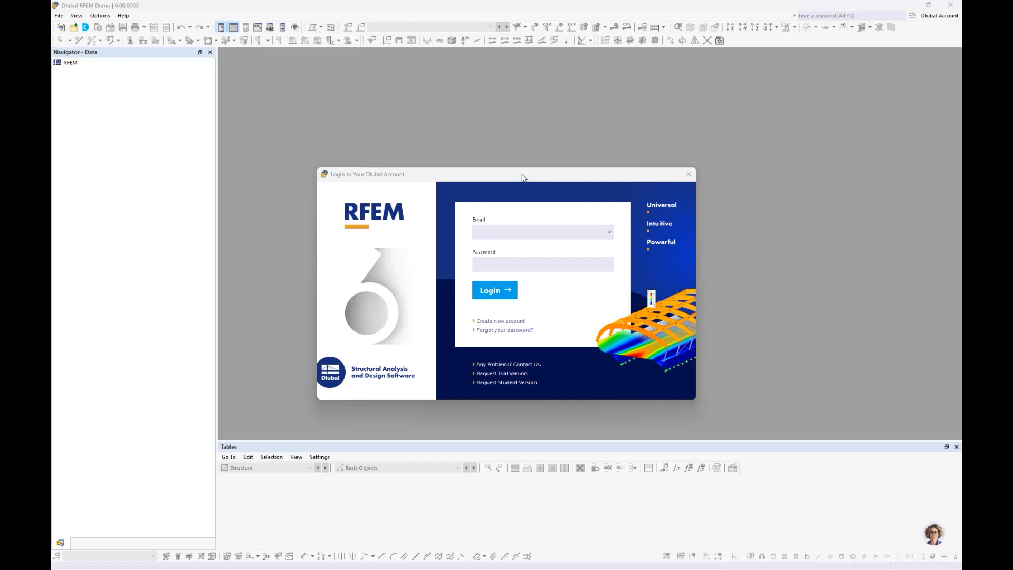
Step: Review the products and add-ons of the online license in the License Manager and close it without changes
drag(517, 175, 961, 232)
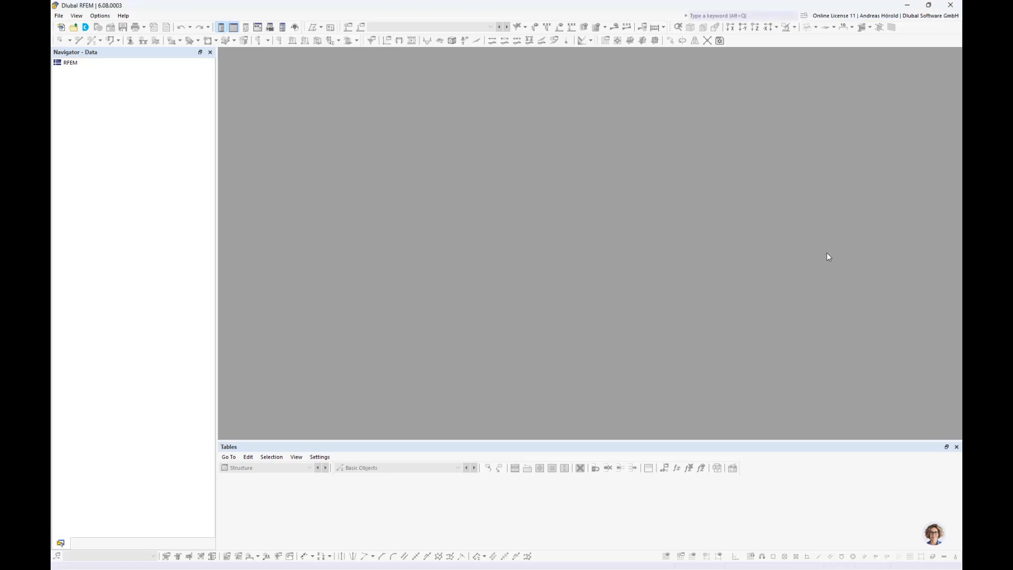
click(855, 19)
click(852, 27)
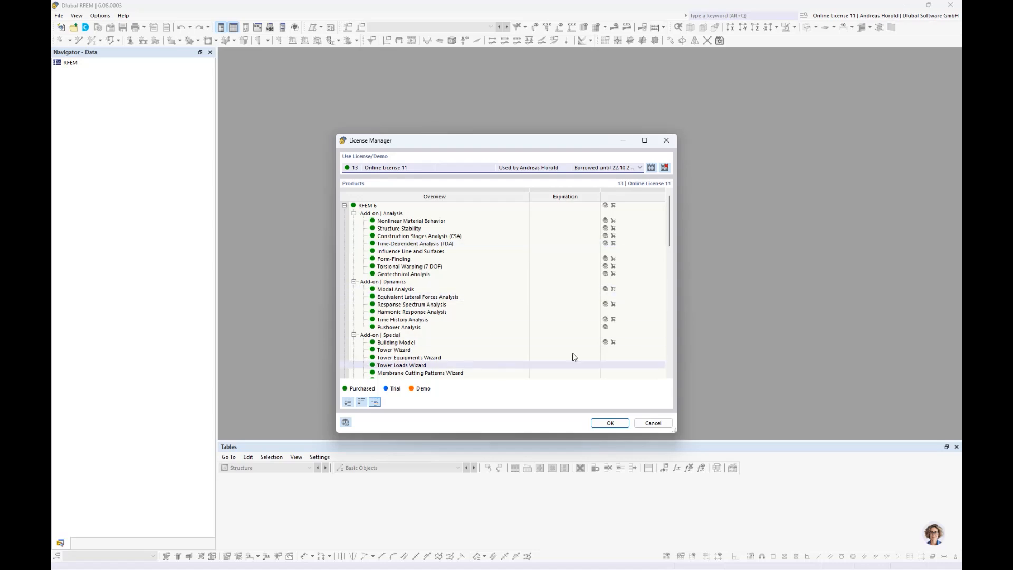
click(651, 425)
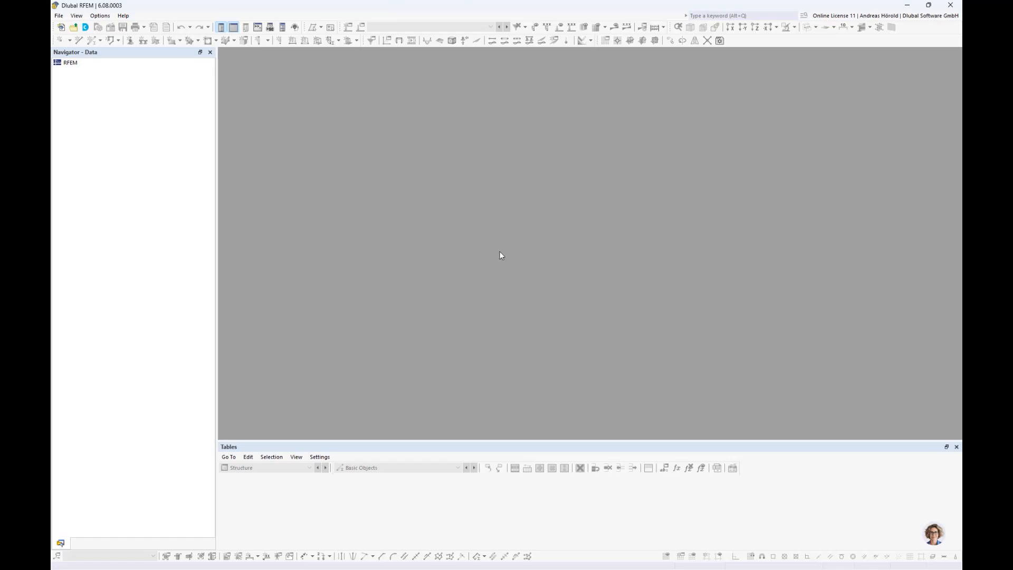
Step: Start a new model named Extension and set its model type to 3D
click(62, 28)
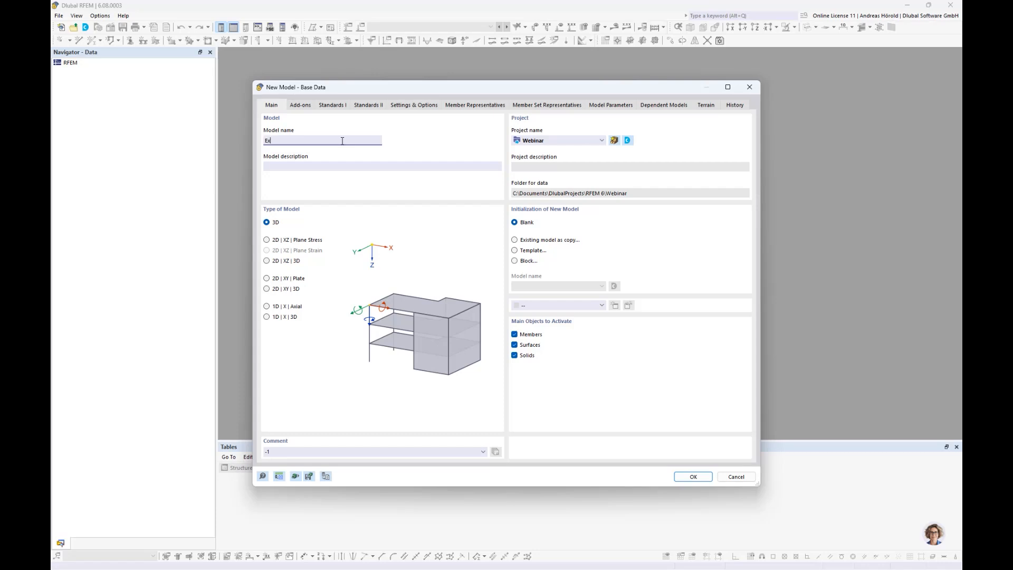
text(tension)
click(267, 290)
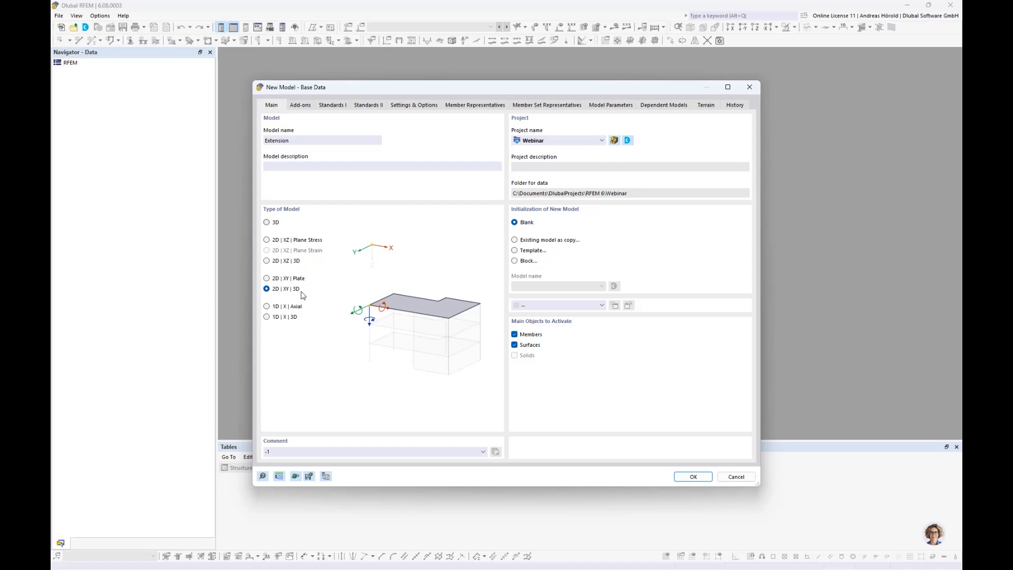
click(267, 318)
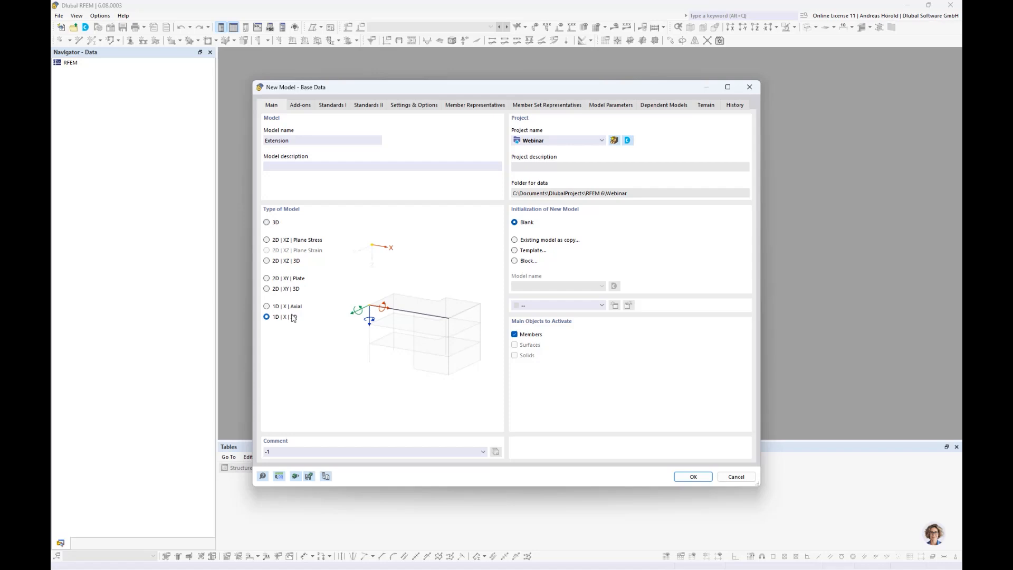
click(268, 224)
click(302, 108)
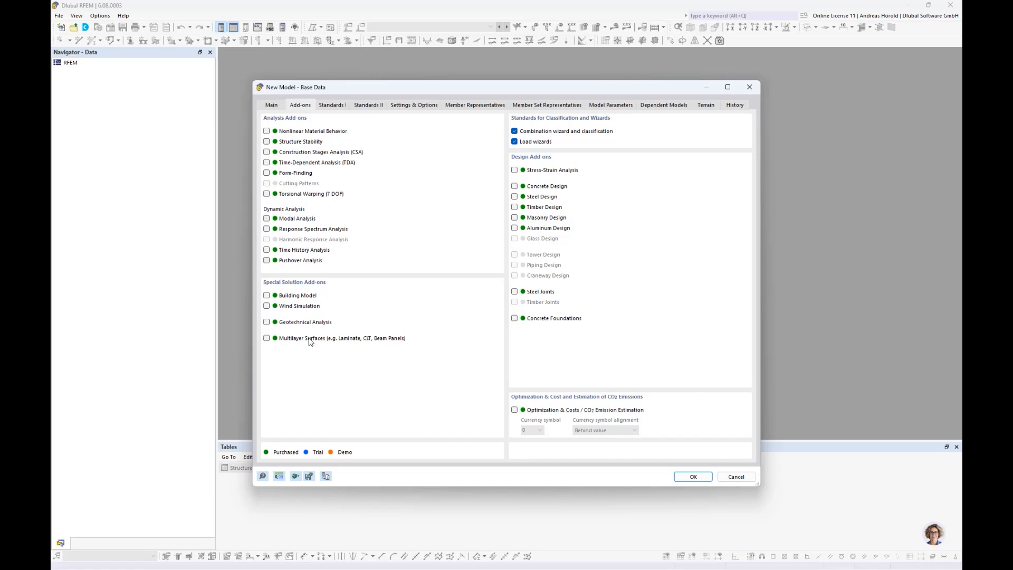
click(266, 296)
click(514, 187)
click(514, 207)
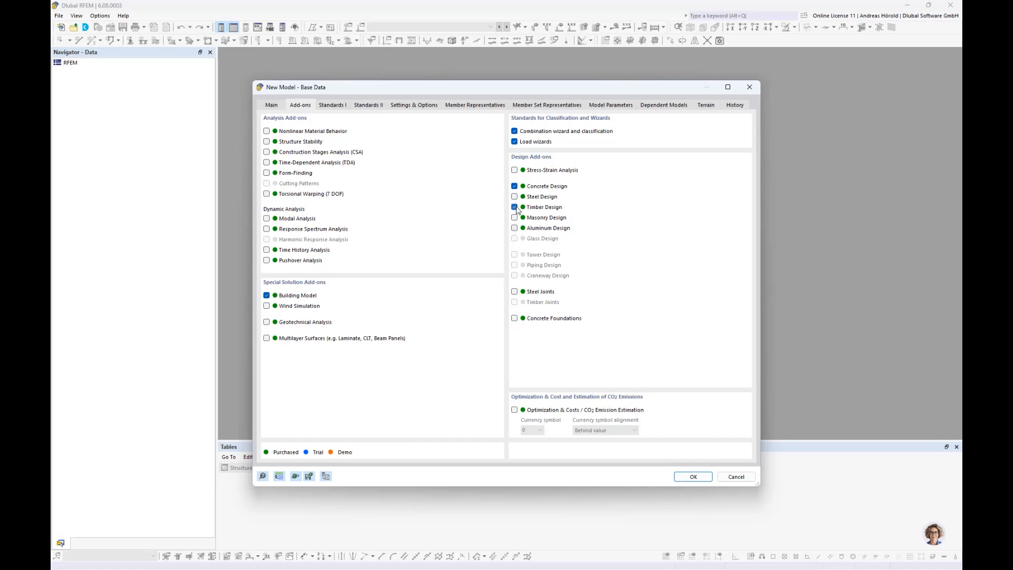
click(515, 208)
click(514, 186)
click(267, 296)
click(267, 194)
click(267, 174)
click(267, 152)
click(267, 152)
click(266, 173)
Step: Activate the Concrete Design and Steel Design add-ons for the new model
click(514, 186)
click(514, 197)
Step: Examine the available standard groups for load combinations, load wizards, concrete design and steel design
click(333, 106)
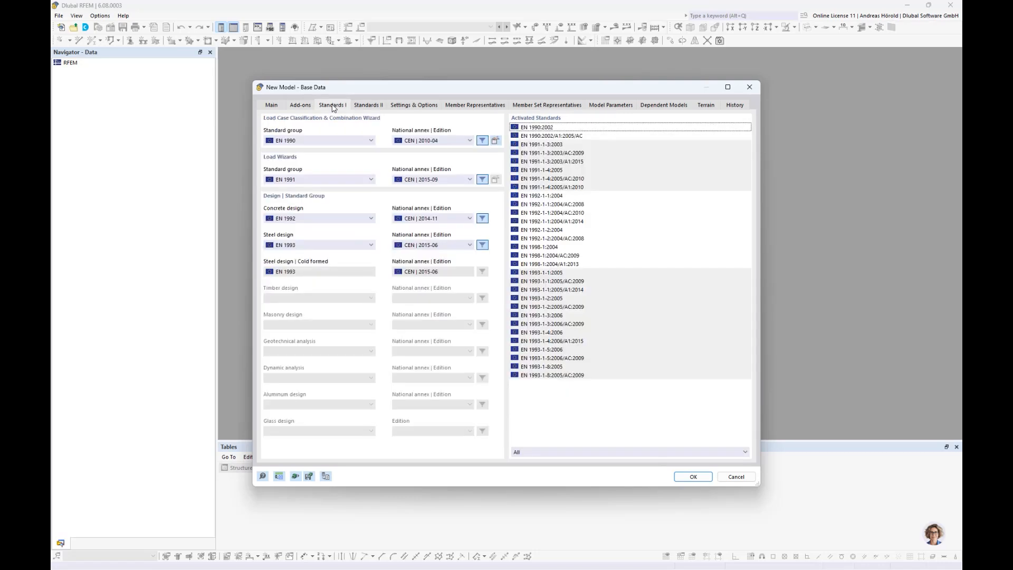
click(327, 141)
click(327, 140)
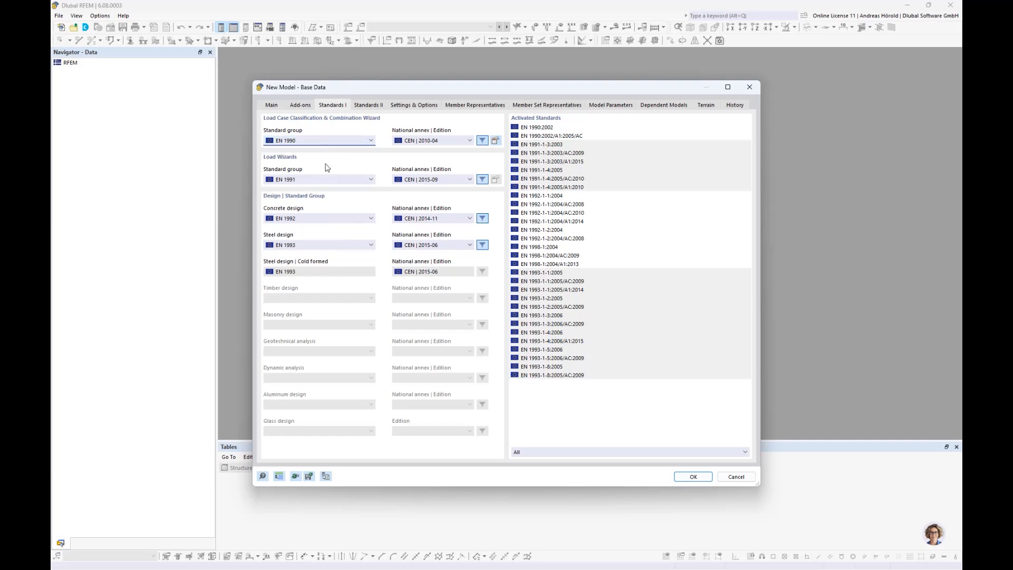
click(331, 180)
click(330, 179)
click(339, 219)
click(339, 219)
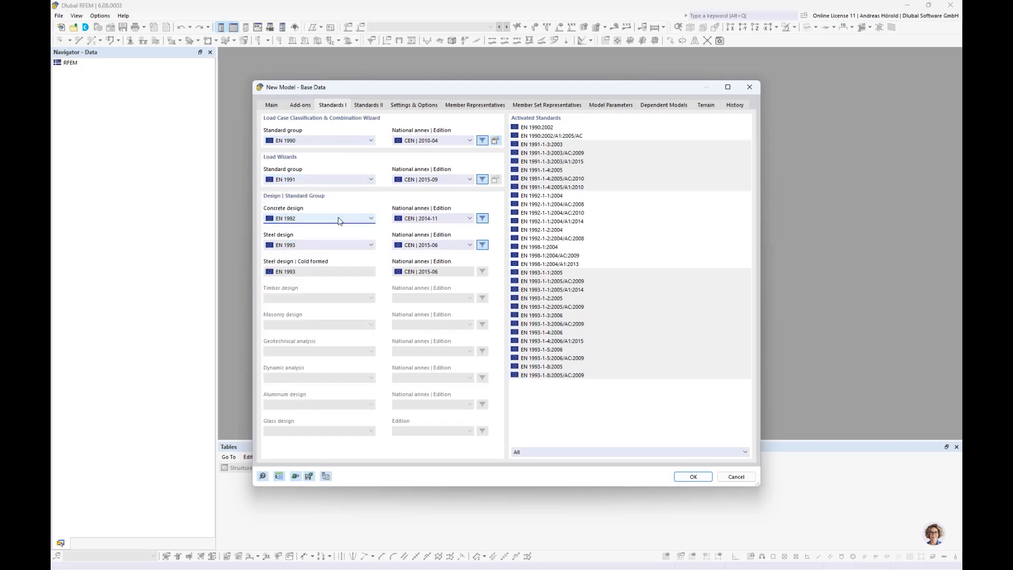
click(335, 246)
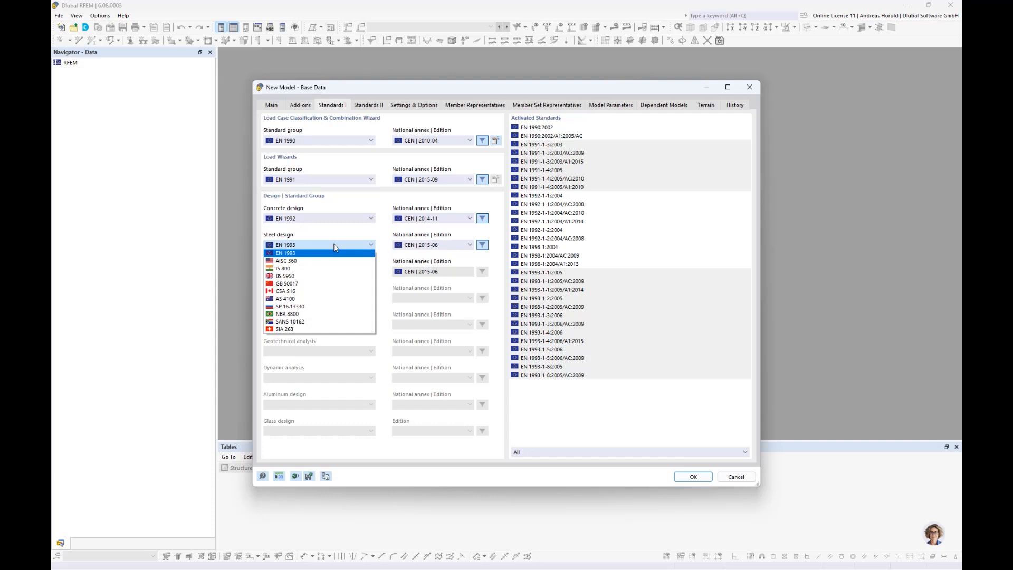
click(334, 245)
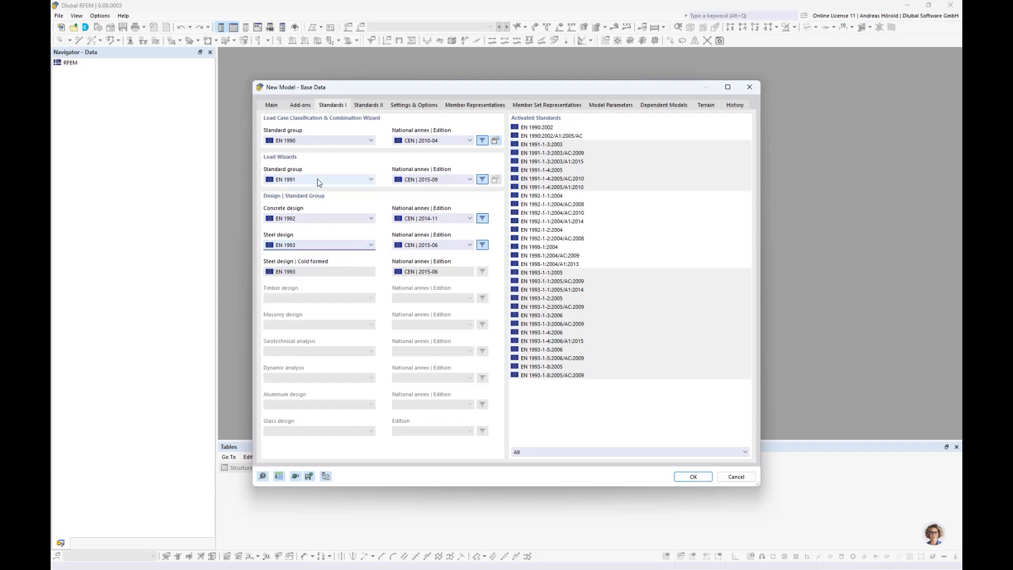
Step: Set the German national annexes: DIN 2012-08 for combinations, DIN 2019-04 for load wizards, DIN 2015-12 for concrete and DIN 2020-11 for steel
click(438, 142)
click(428, 187)
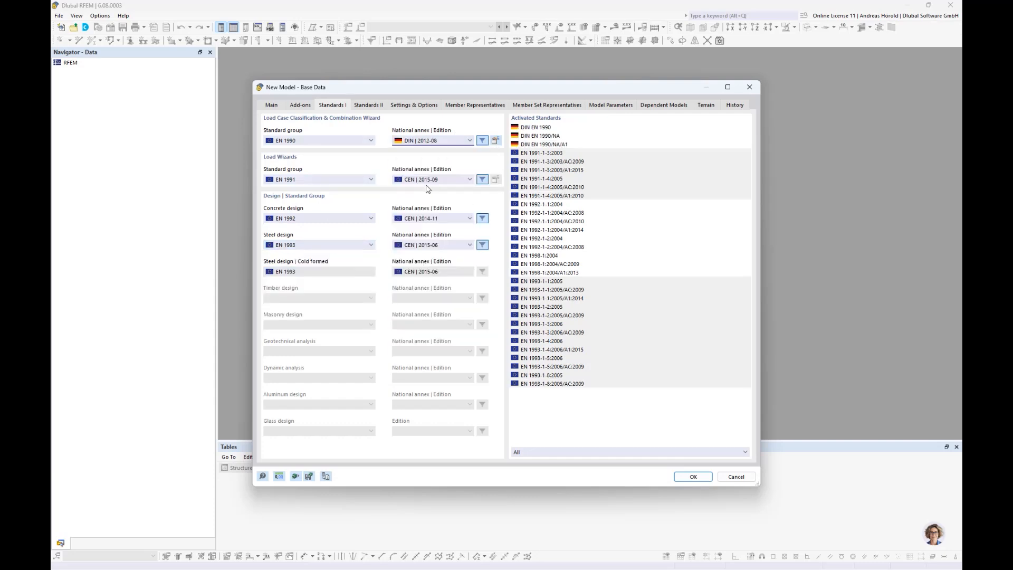
click(430, 180)
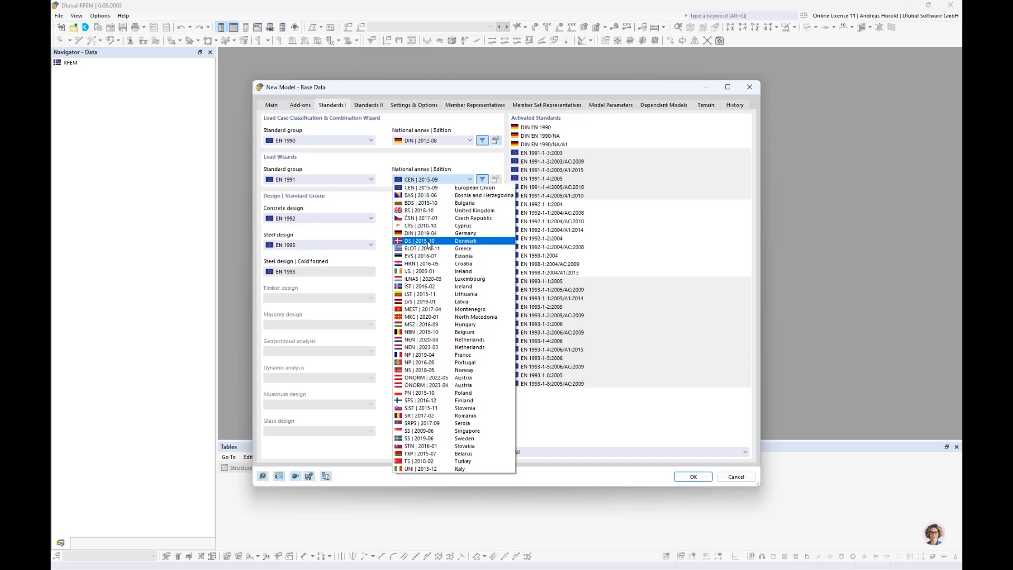
click(430, 233)
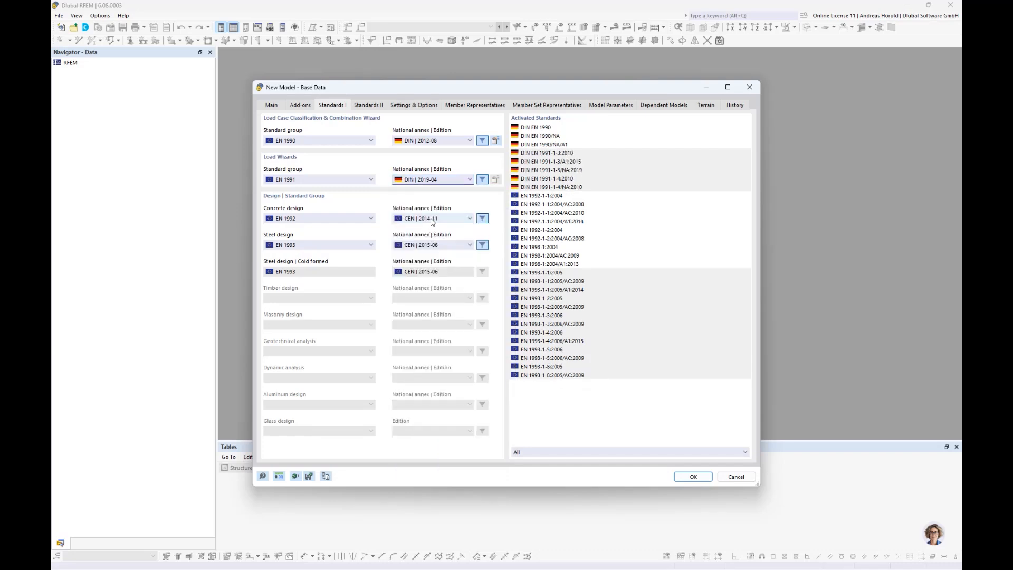
click(431, 219)
click(428, 260)
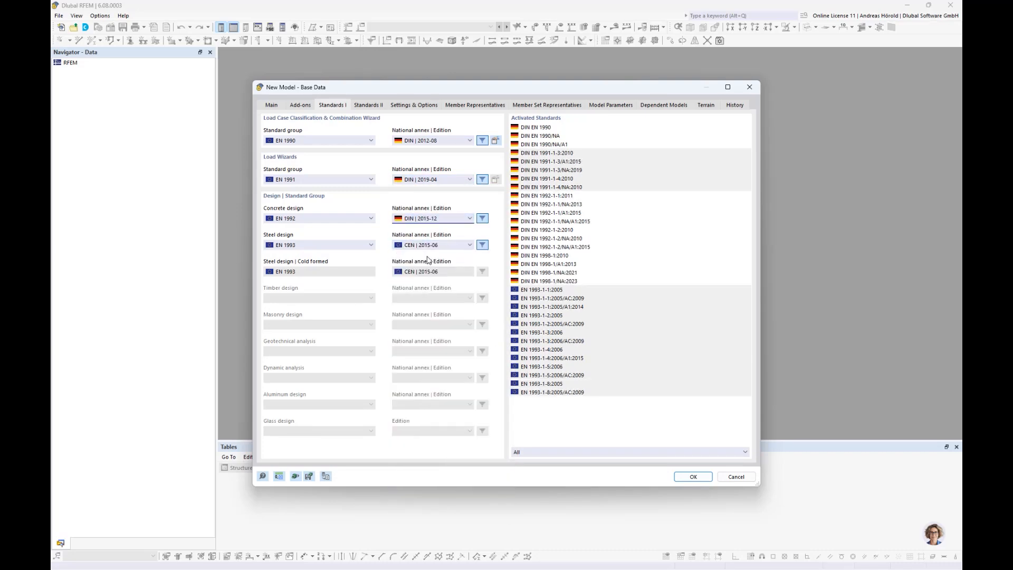
click(431, 246)
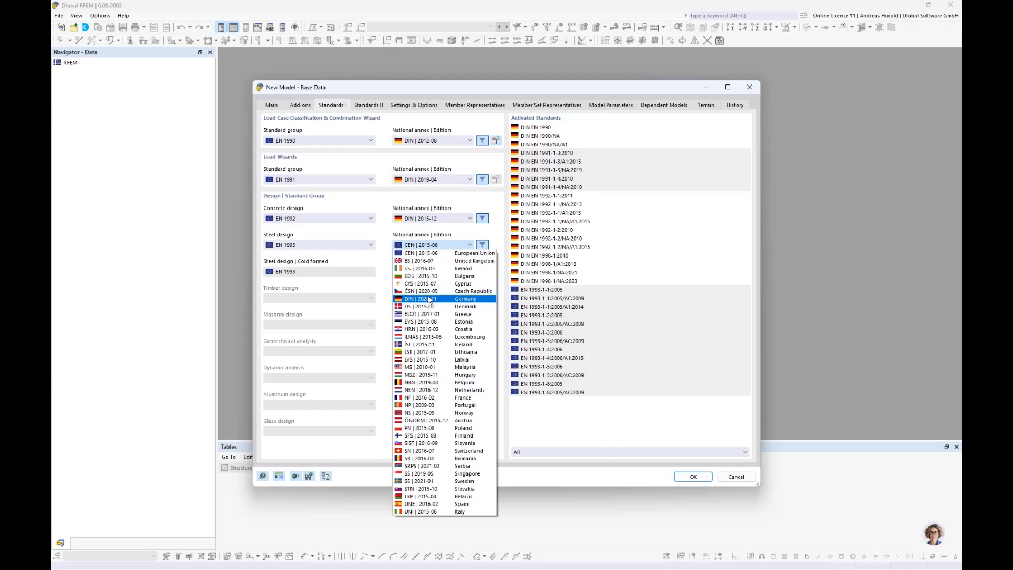
click(428, 299)
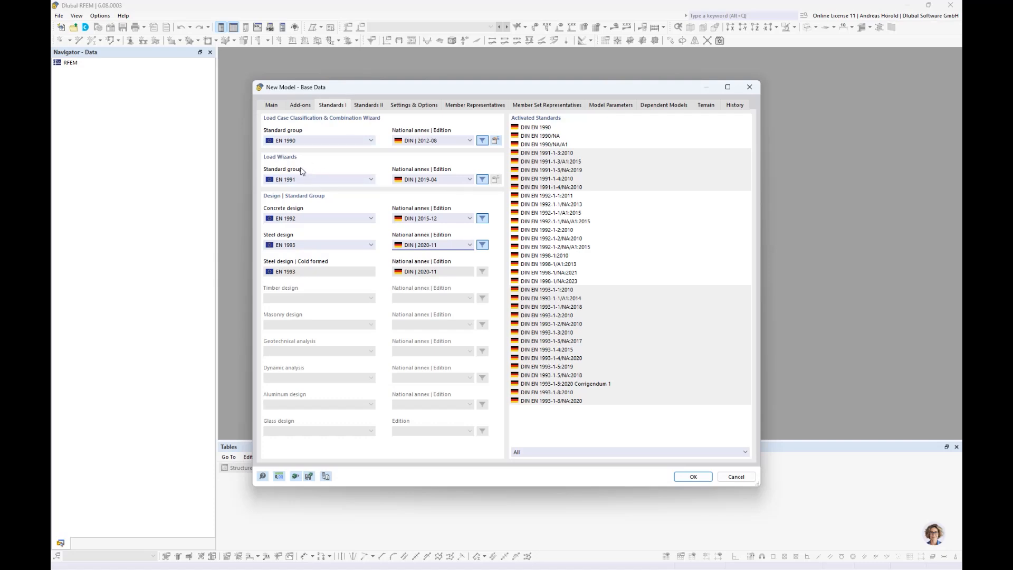
Step: Review the add-ons, the general settings and options, and the member and member set representative properties of the new model
click(299, 107)
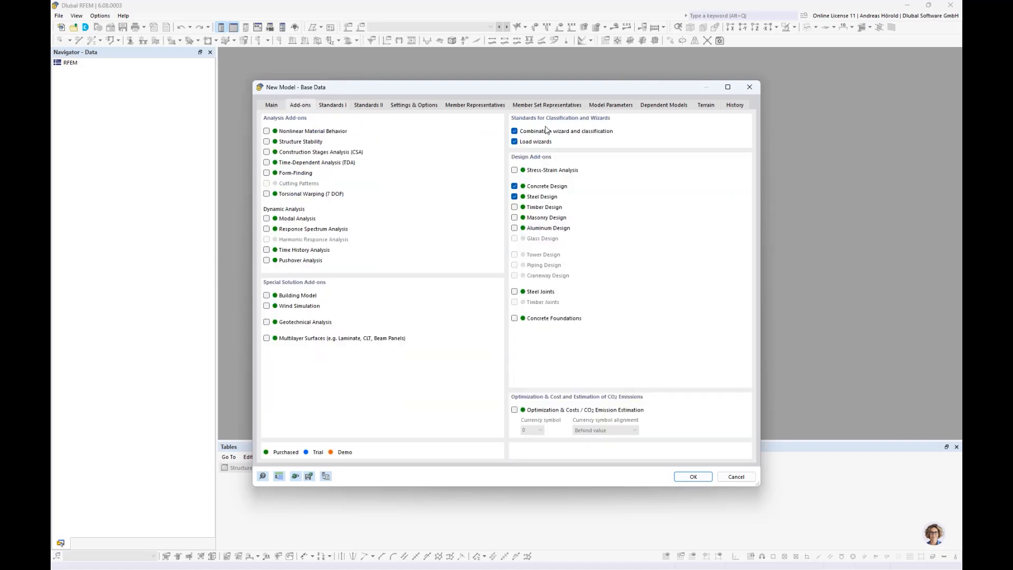
click(420, 106)
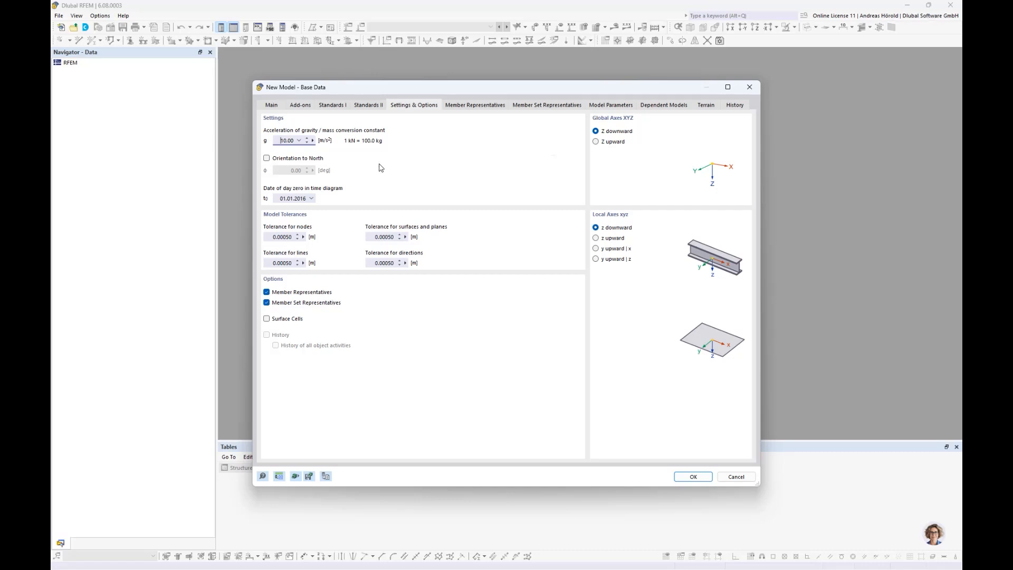
click(475, 105)
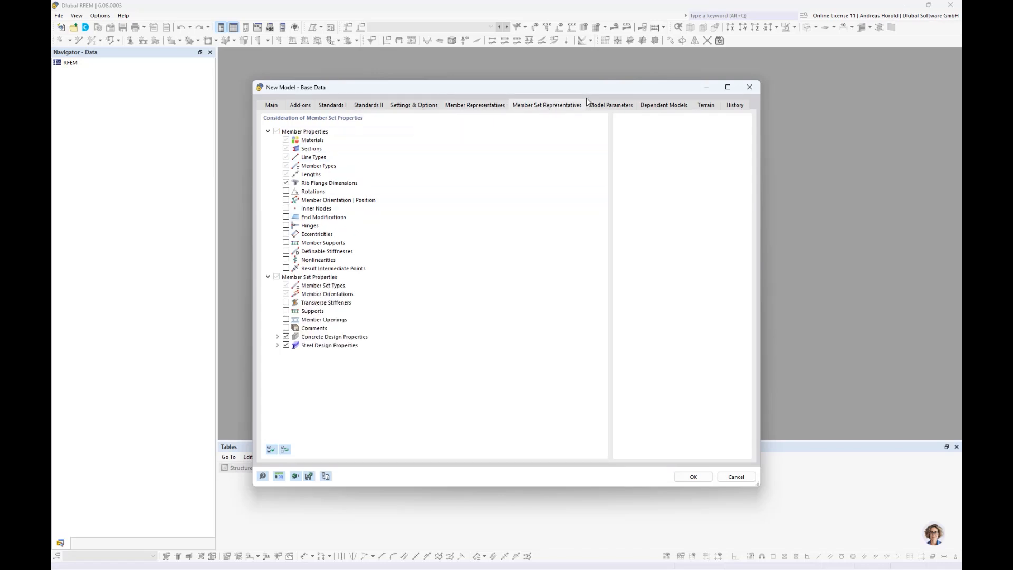
Step: Search the location map for Leipzig and select Leipzig, Saxony, Germany as the model's location
click(601, 105)
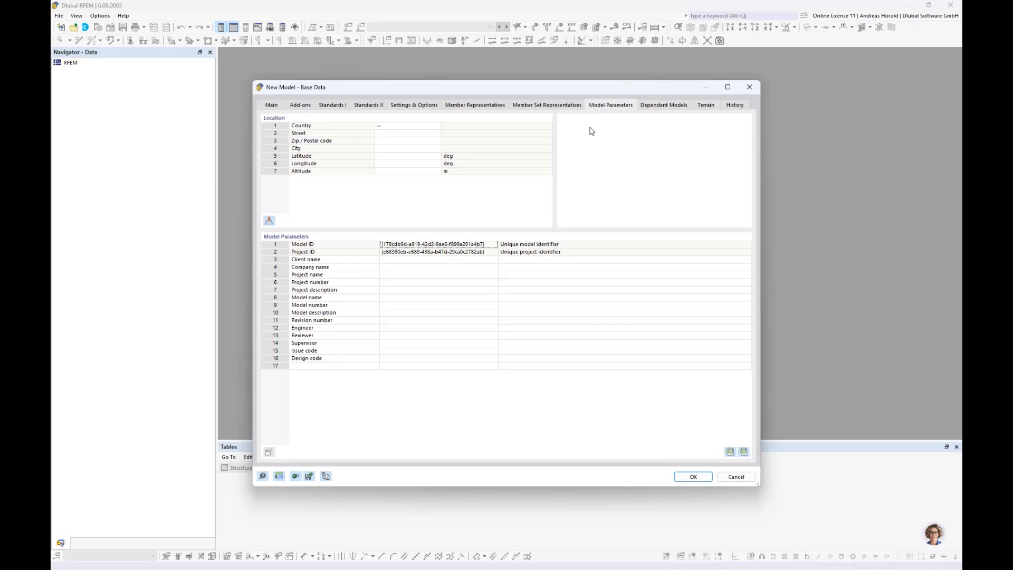
click(403, 127)
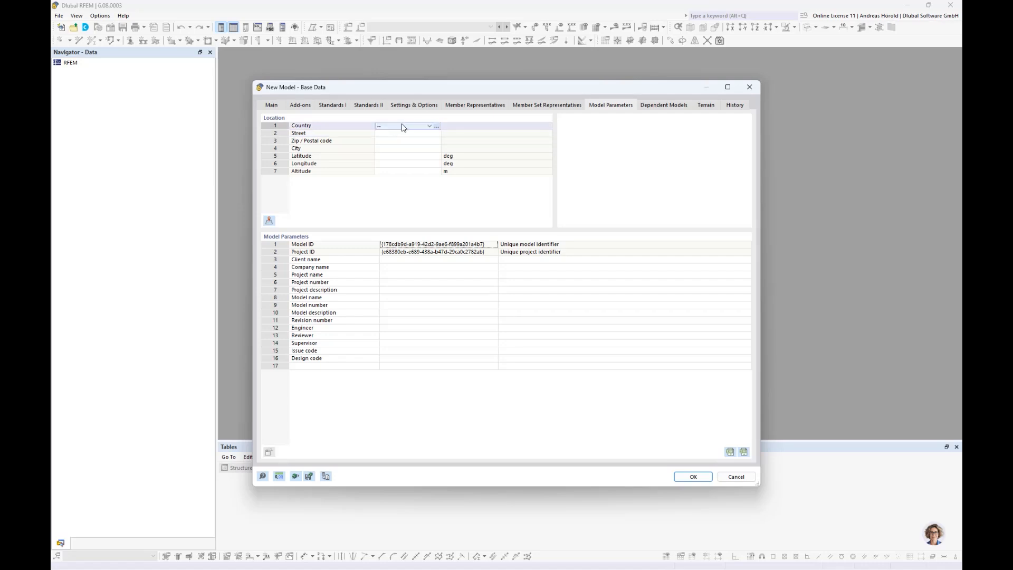
click(437, 127)
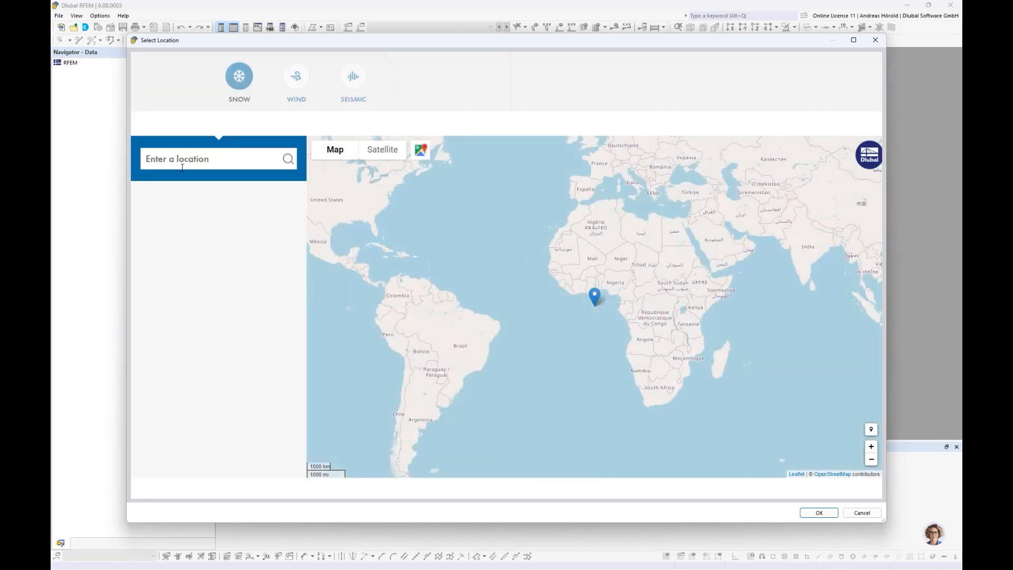
click(183, 159)
text(leipzi)
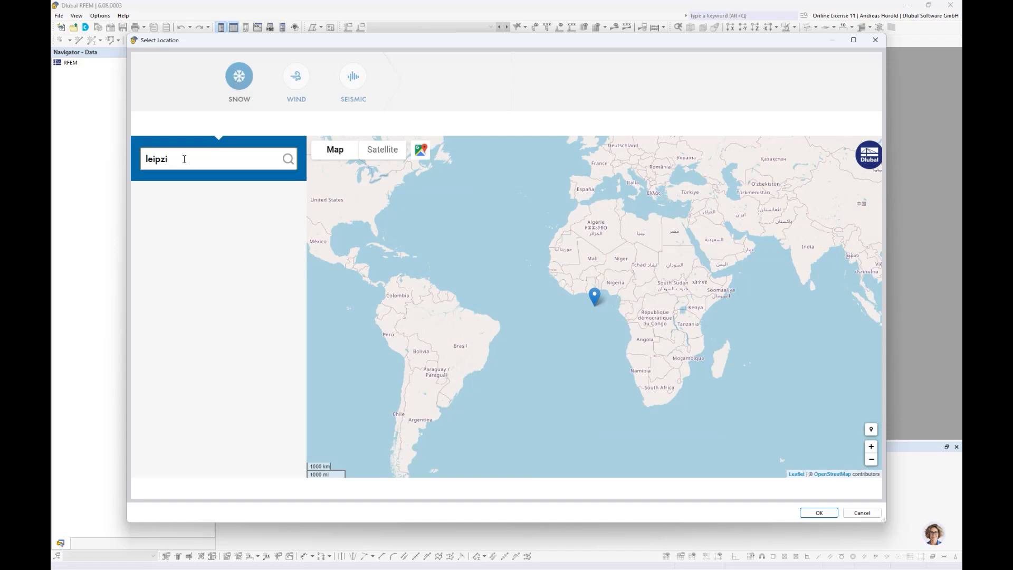
text(g)
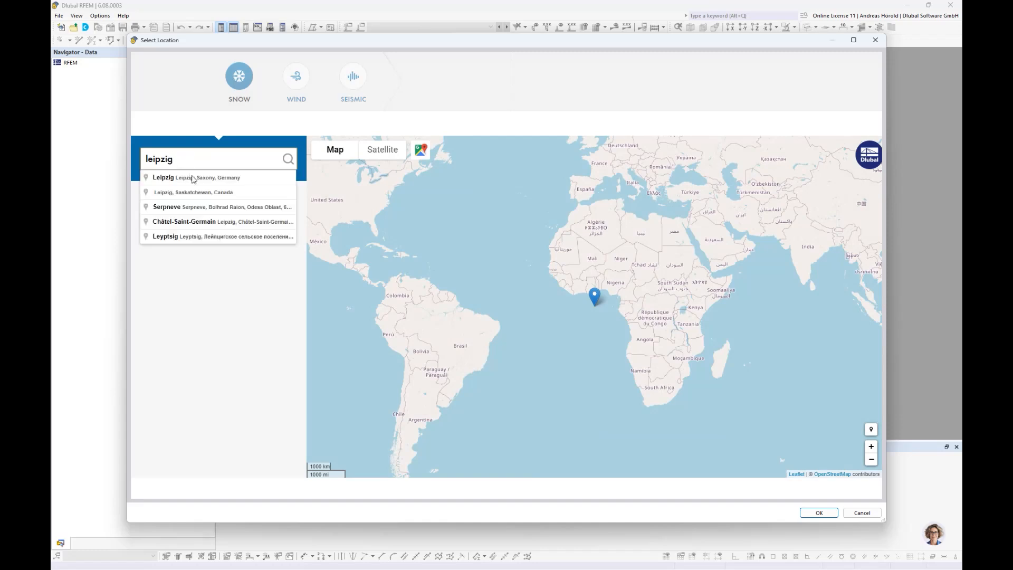
click(197, 178)
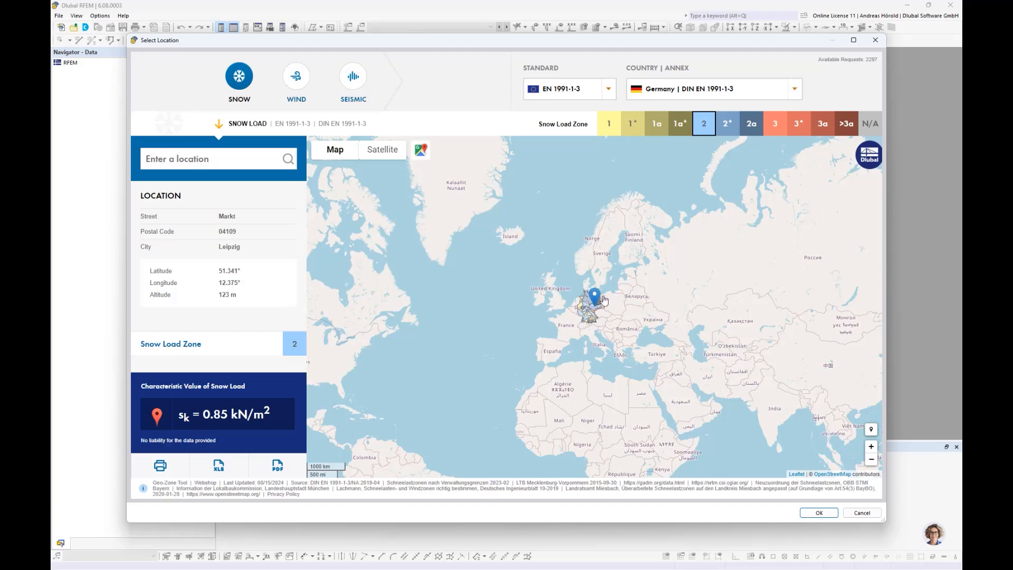
Step: Examine the snow, wind and seismic load zones on the map around the selected location
scroll(622, 303, up, 3)
scroll(584, 317, up, 2)
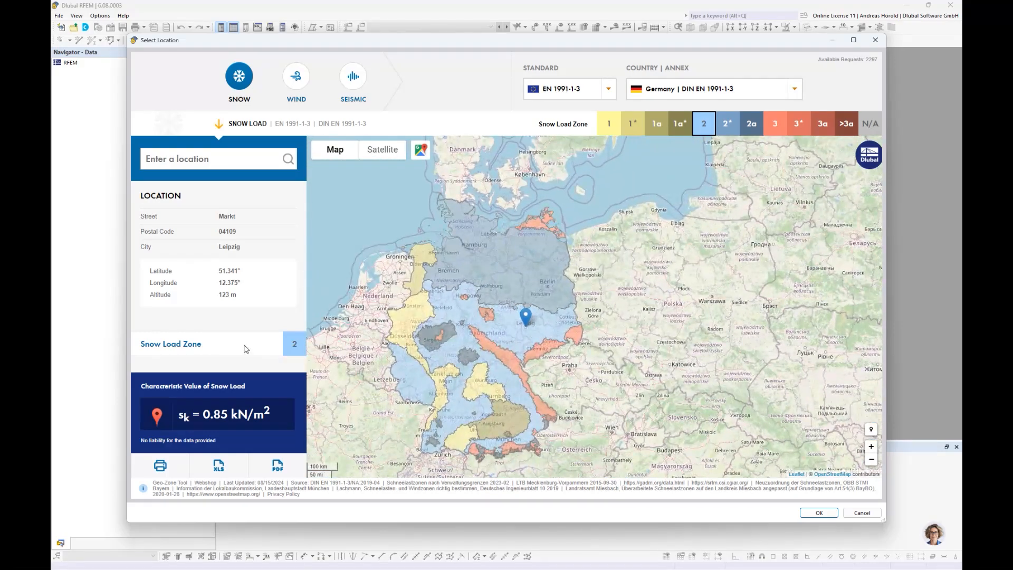
click(294, 84)
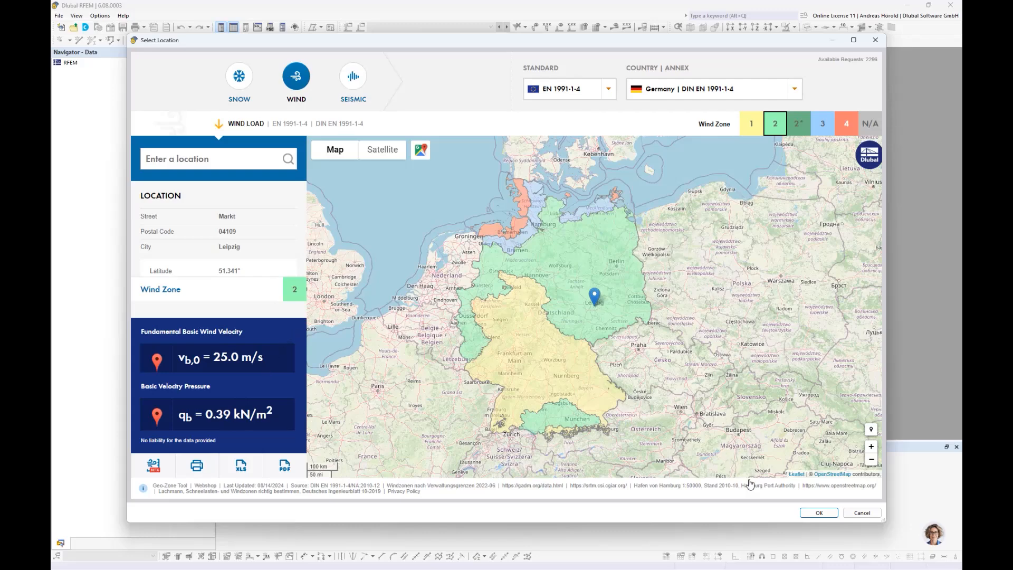
click(351, 77)
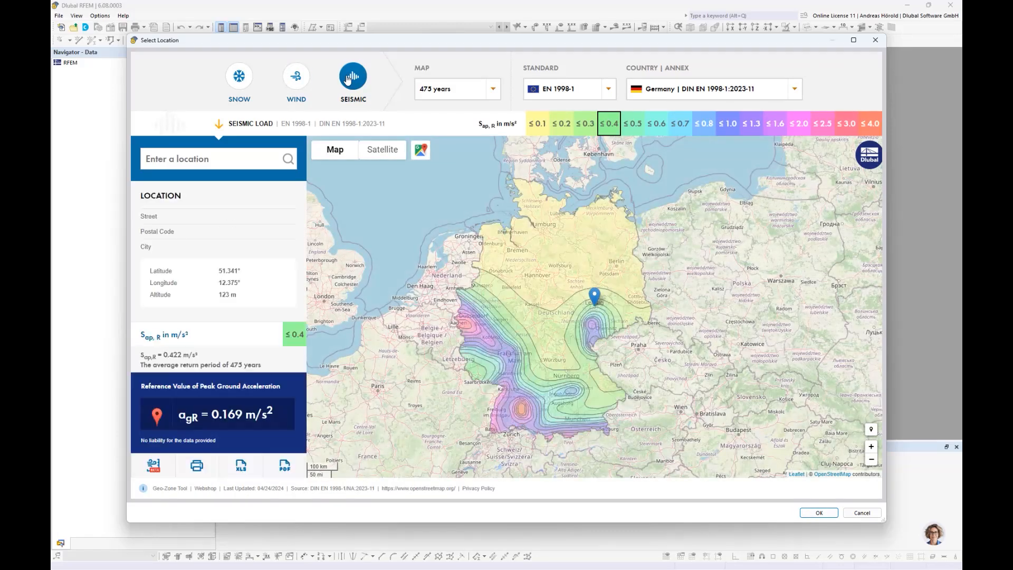
scroll(576, 306, up, 2)
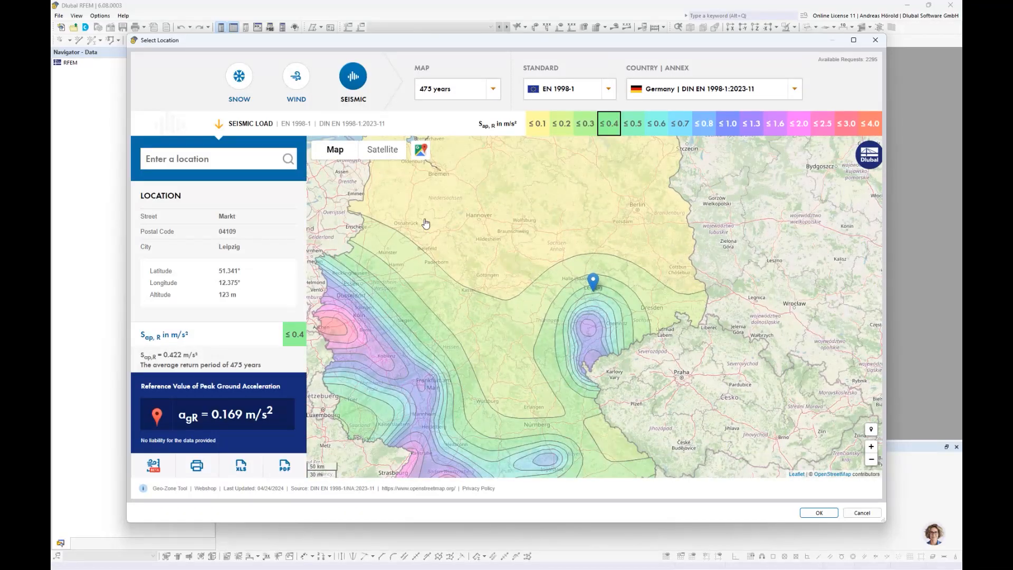
Step: Apply the selected location, accept the base data to create the model, and maximize the model window
click(816, 513)
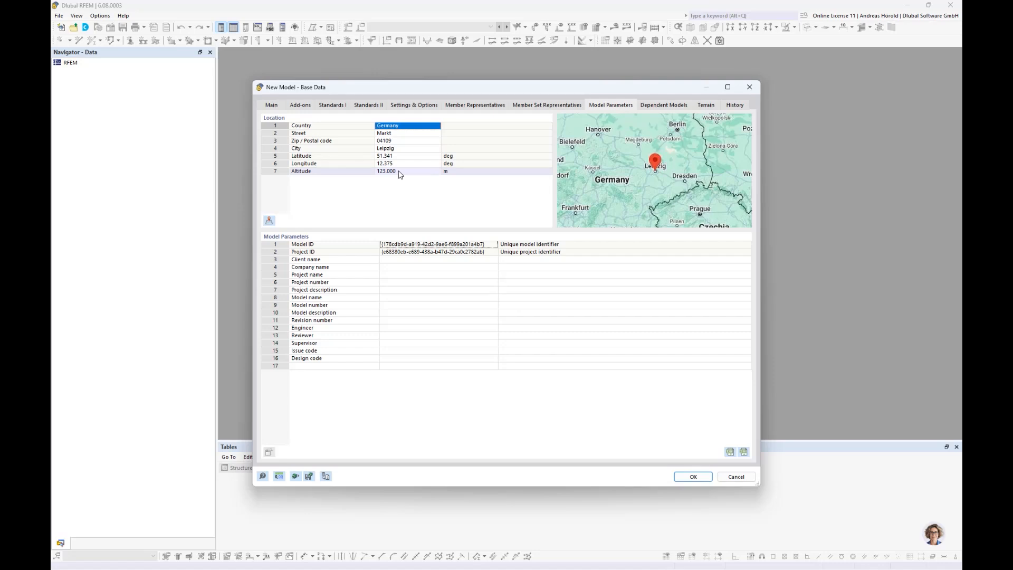
click(691, 477)
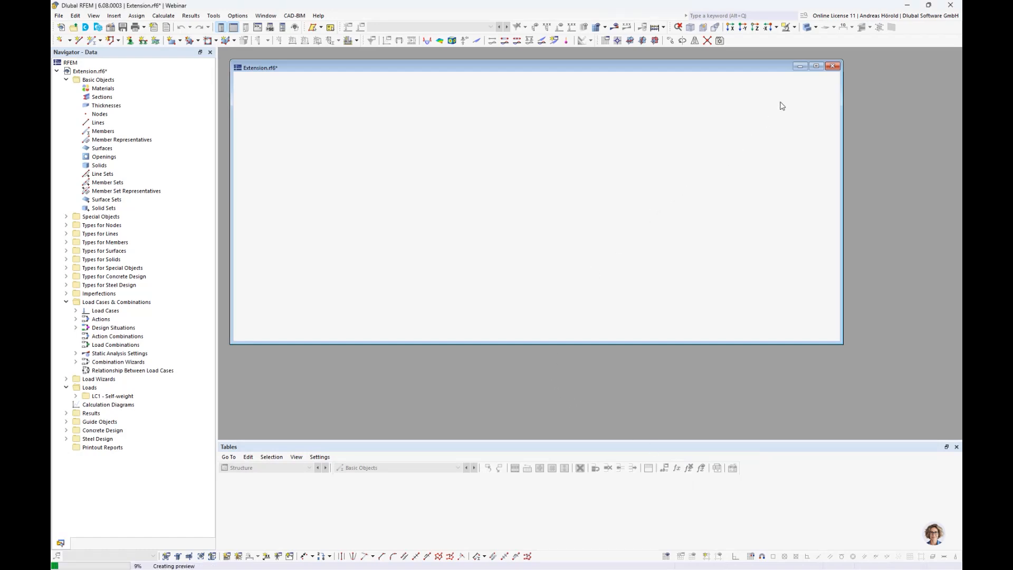
click(816, 67)
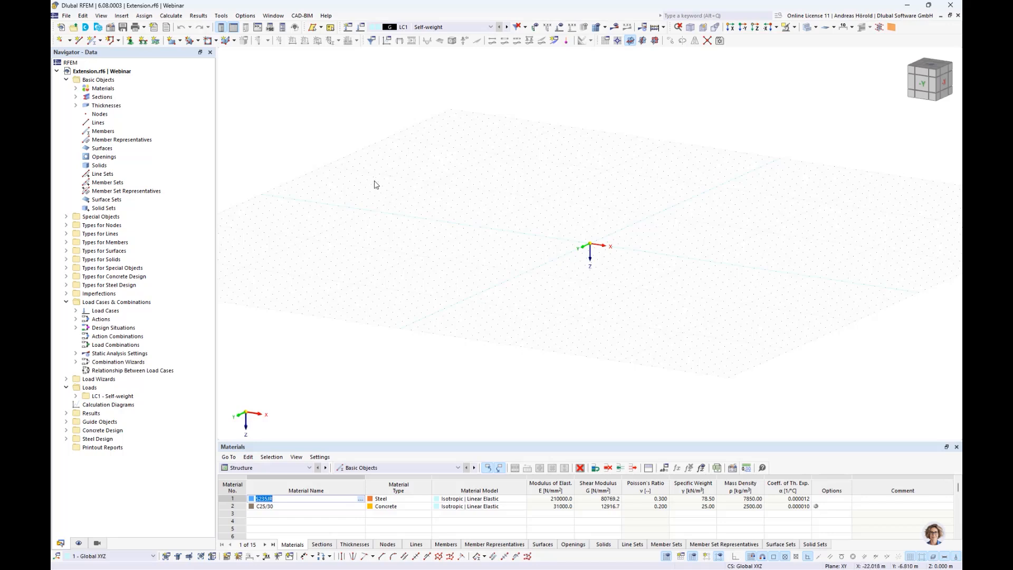
Step: Reopen the model's base data, review its add-on settings, and leave without making changes
click(110, 29)
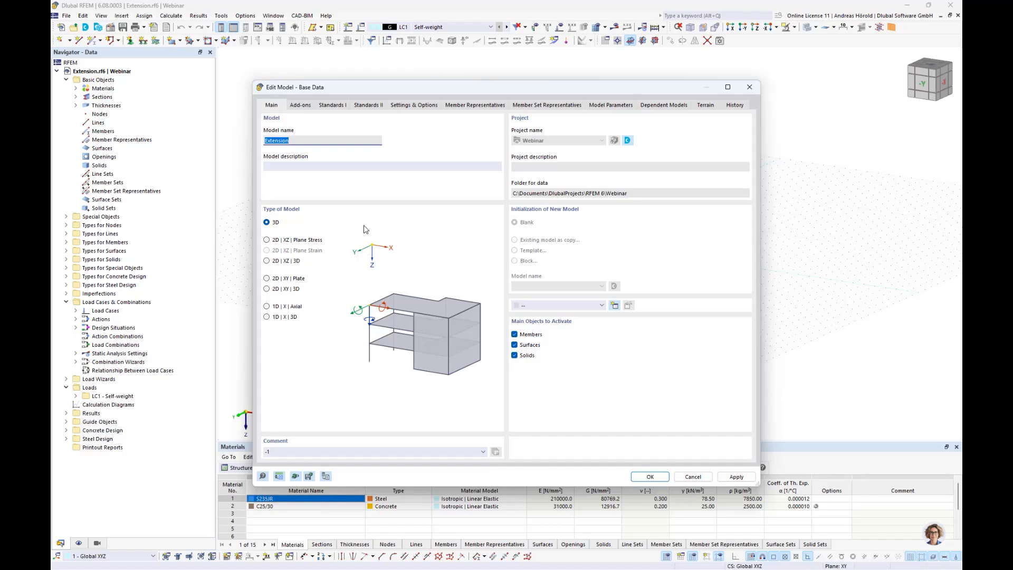
click(300, 106)
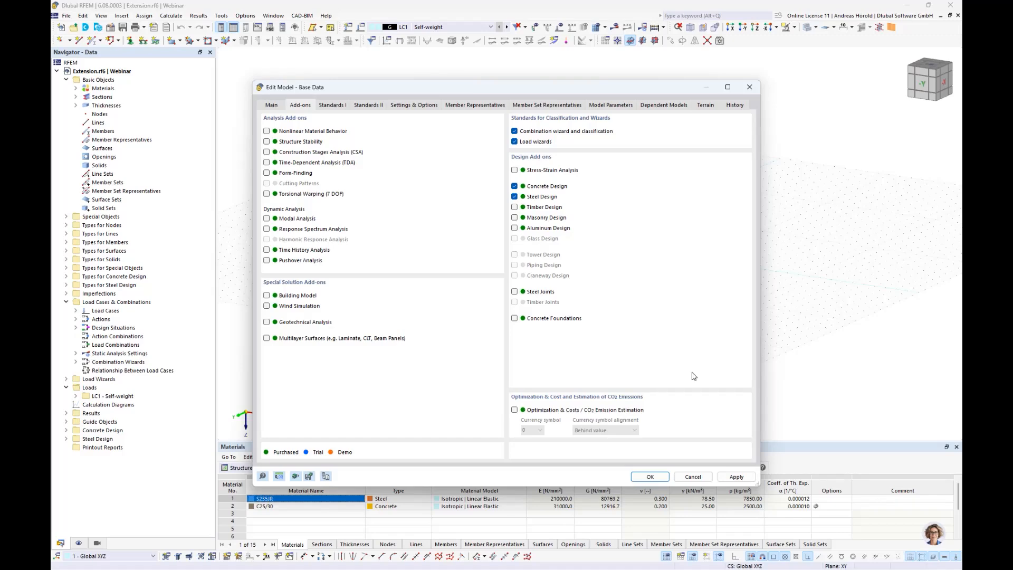
click(692, 477)
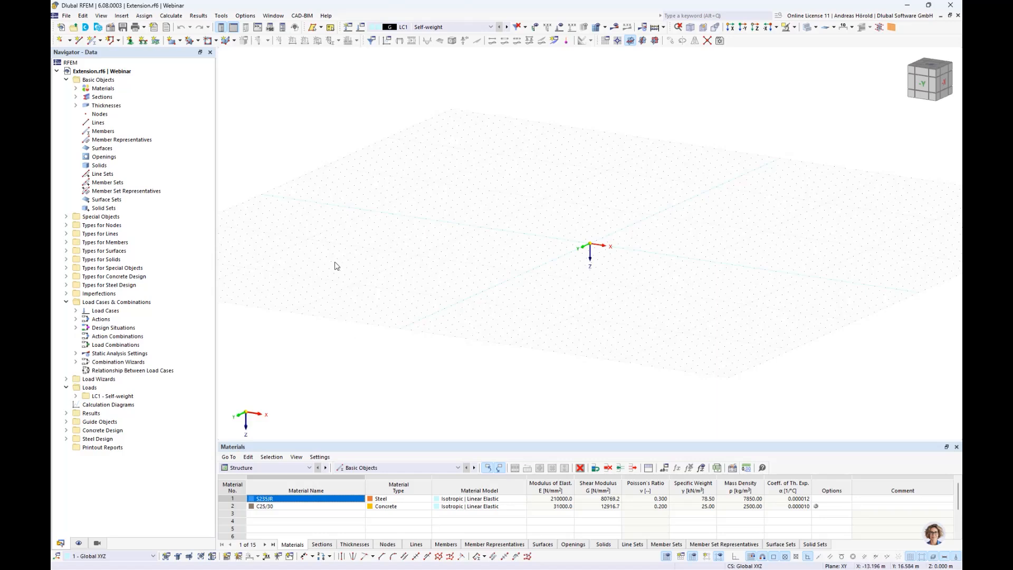
Step: Switch to Dlubal Center and look through the Webinar project's models, the Extranet account area and the model templates
click(86, 27)
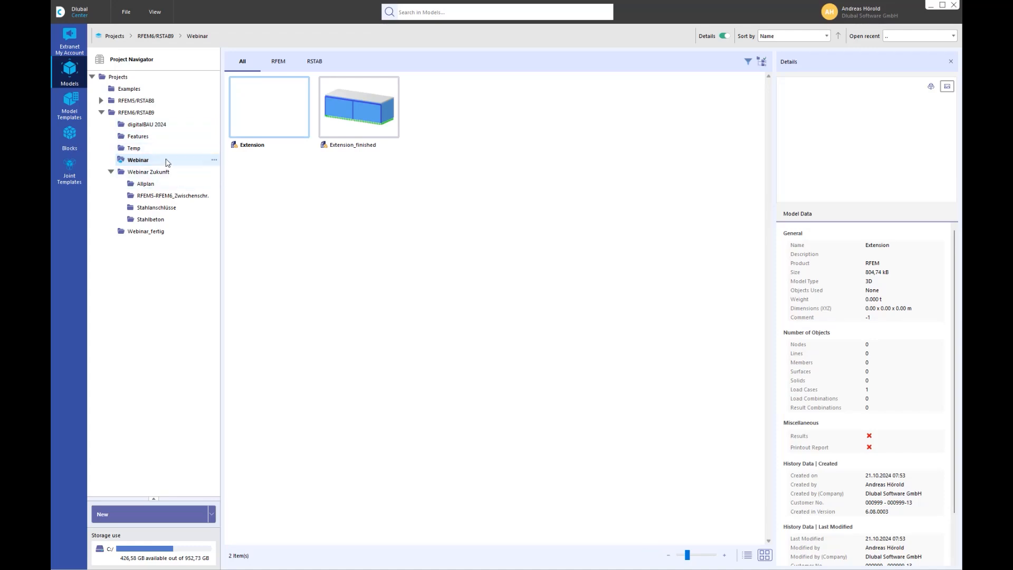
click(69, 40)
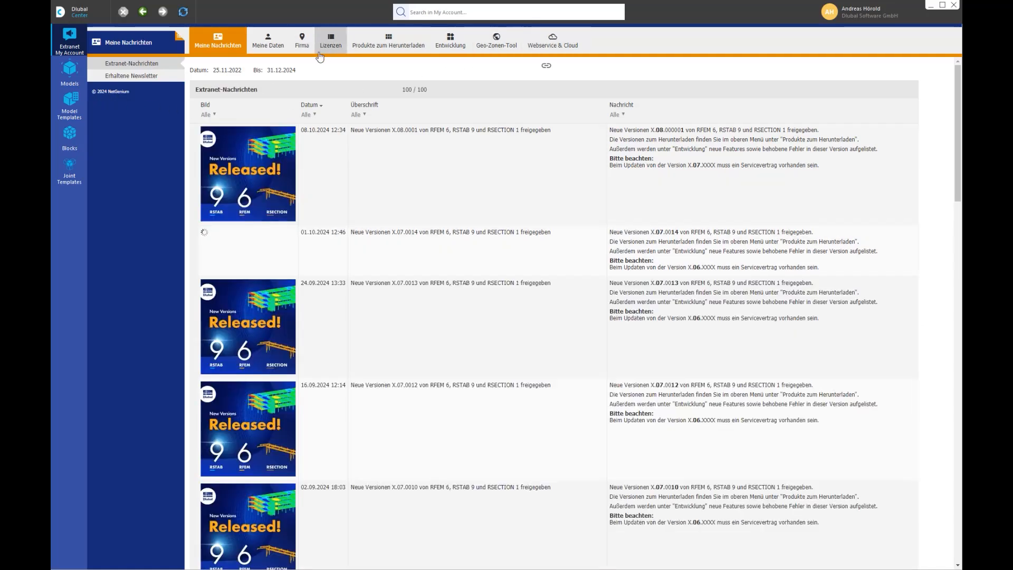
click(67, 102)
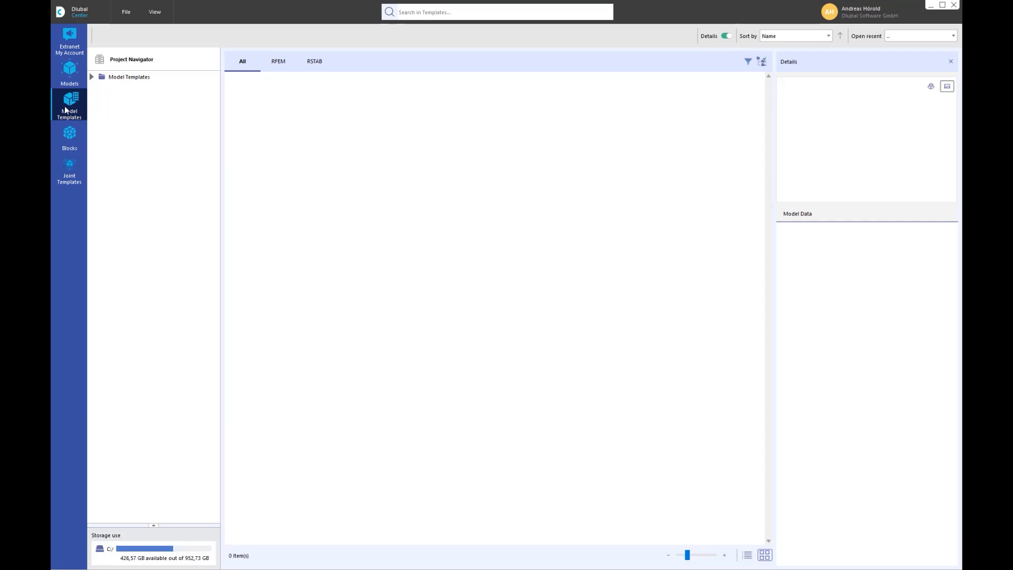
Step: Browse the block library, viewing the 3D trusses, the one-bay frames, the 3D frames and the remaining categories
click(69, 135)
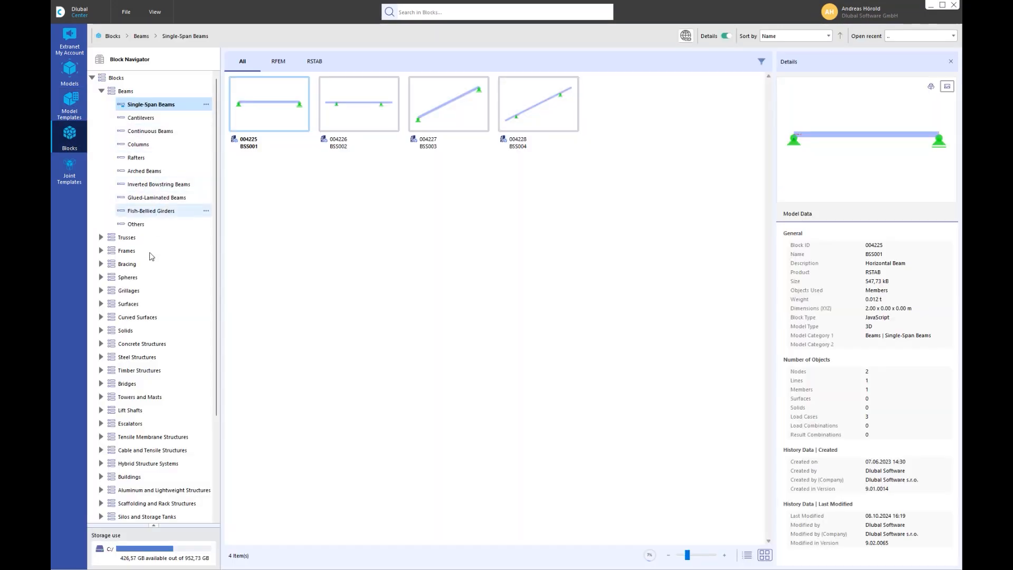
click(101, 237)
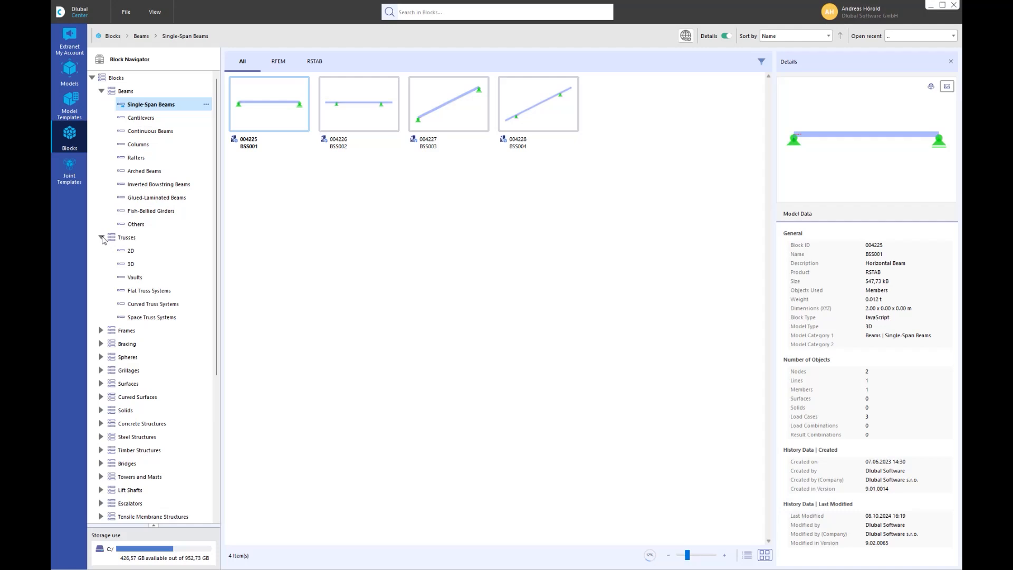
click(133, 268)
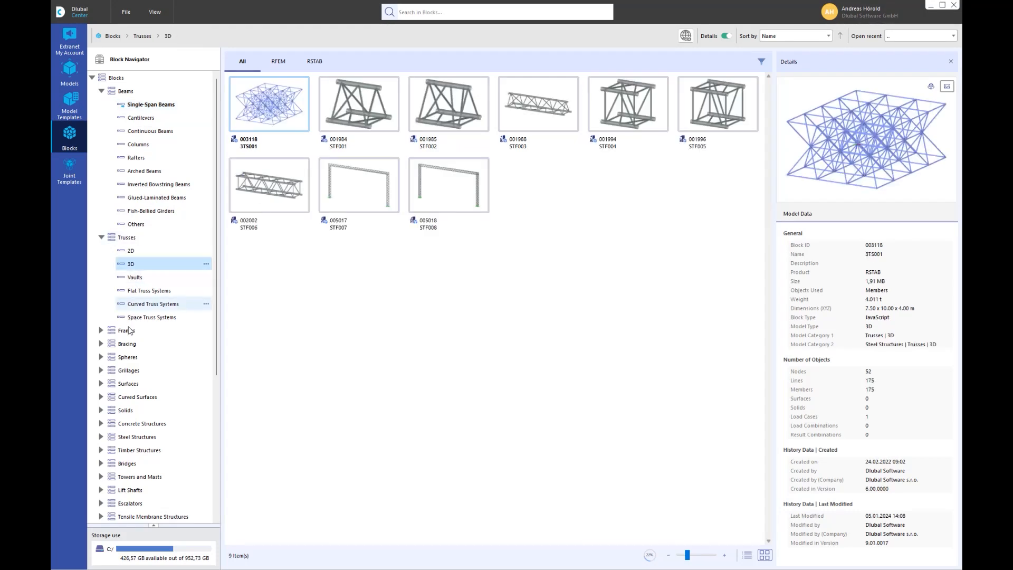
click(101, 331)
click(150, 347)
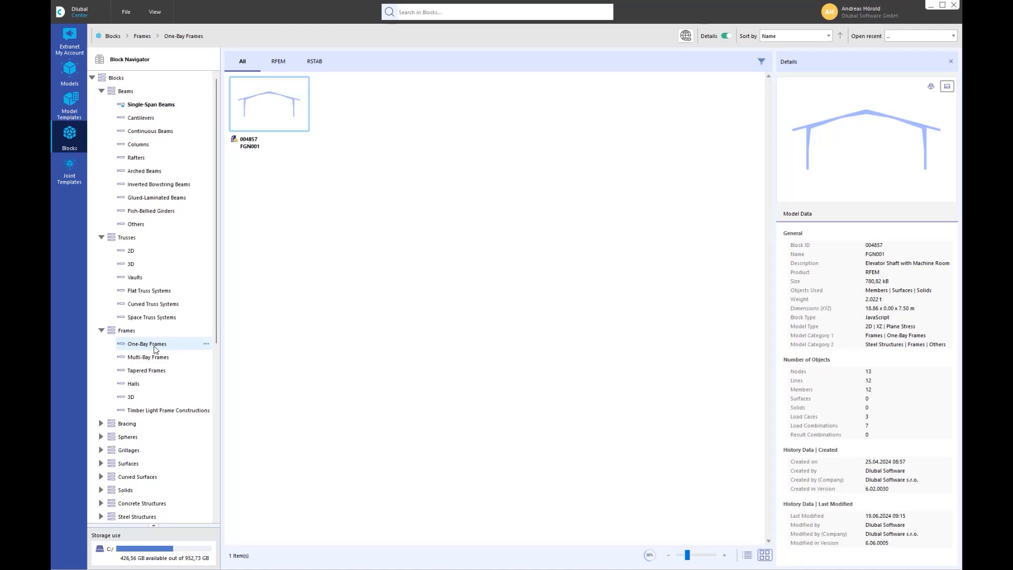
click(132, 398)
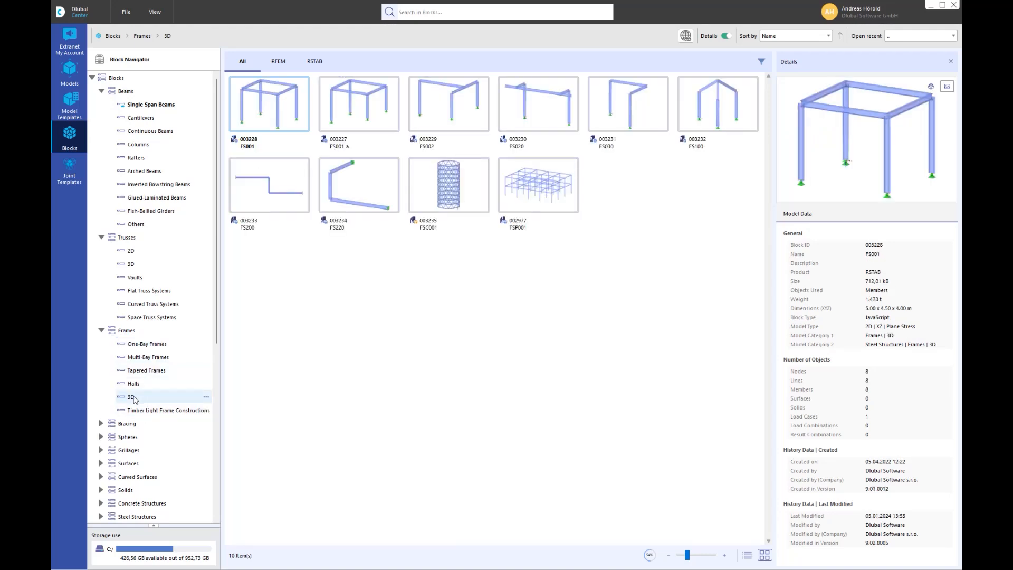
scroll(134, 400, down, 6)
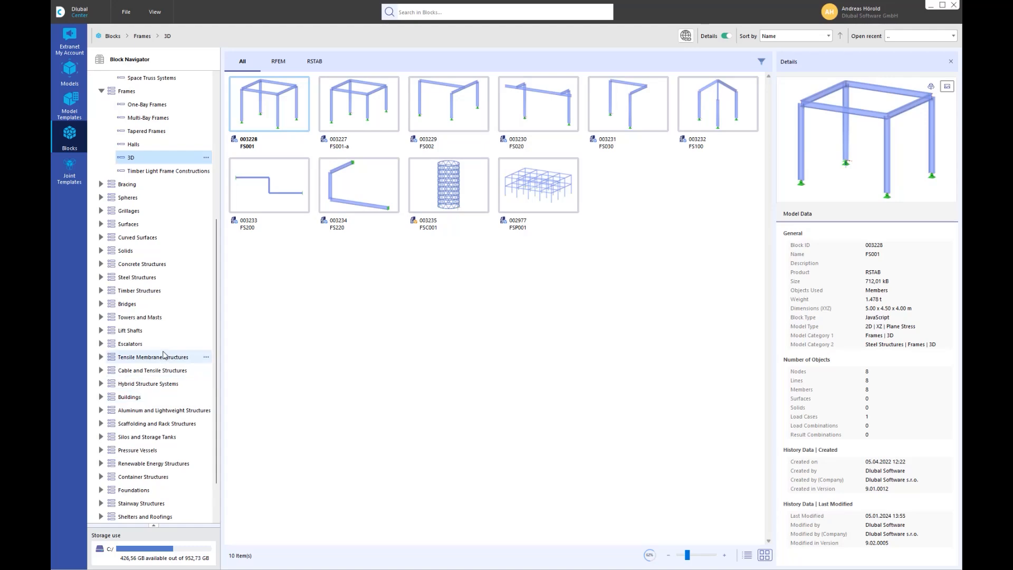
Step: View the joint templates and the Webinar project's management options in Dlubal Center, and return to the Extension model in RFEM
click(69, 169)
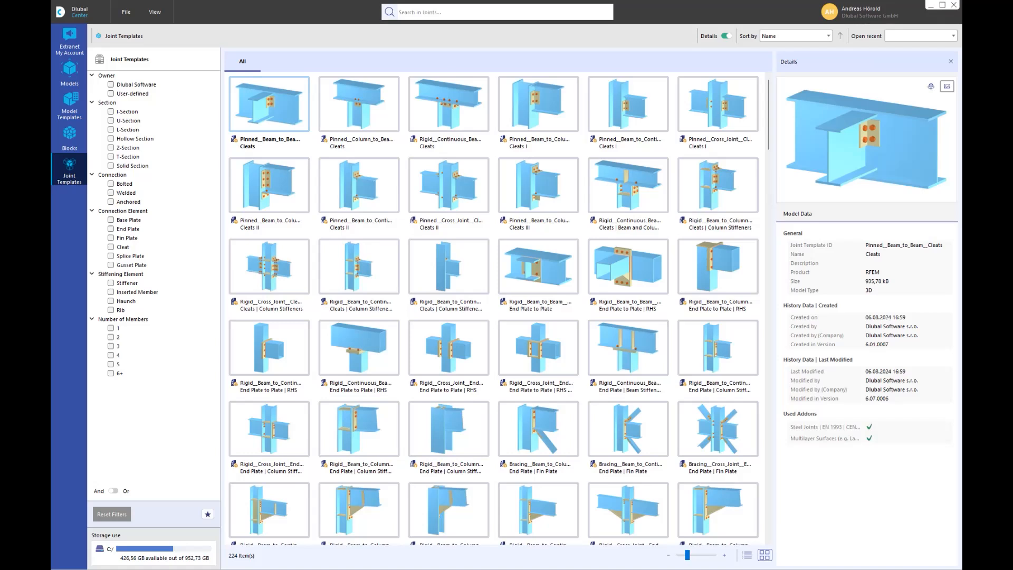
click(69, 67)
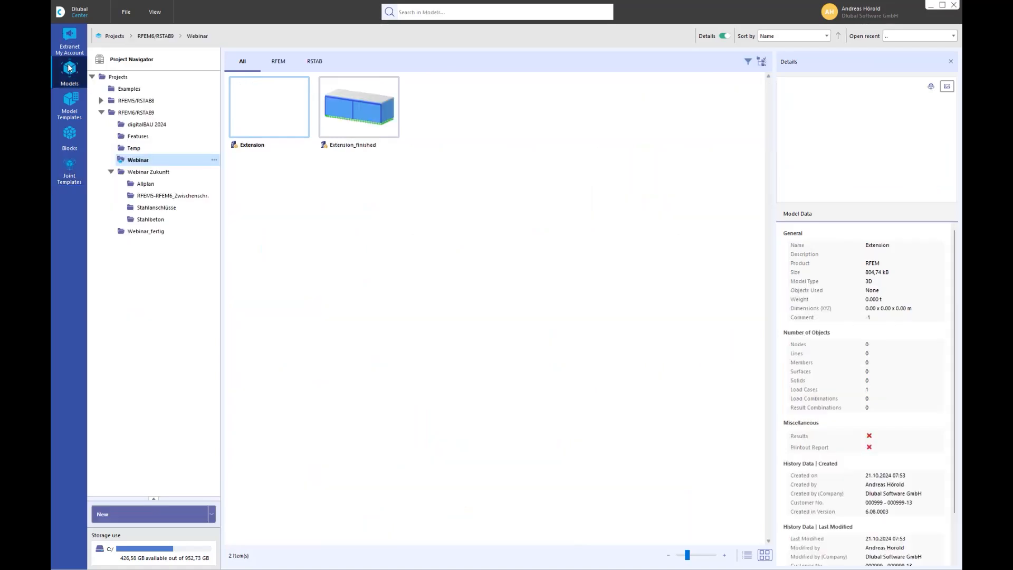
right_click(147, 163)
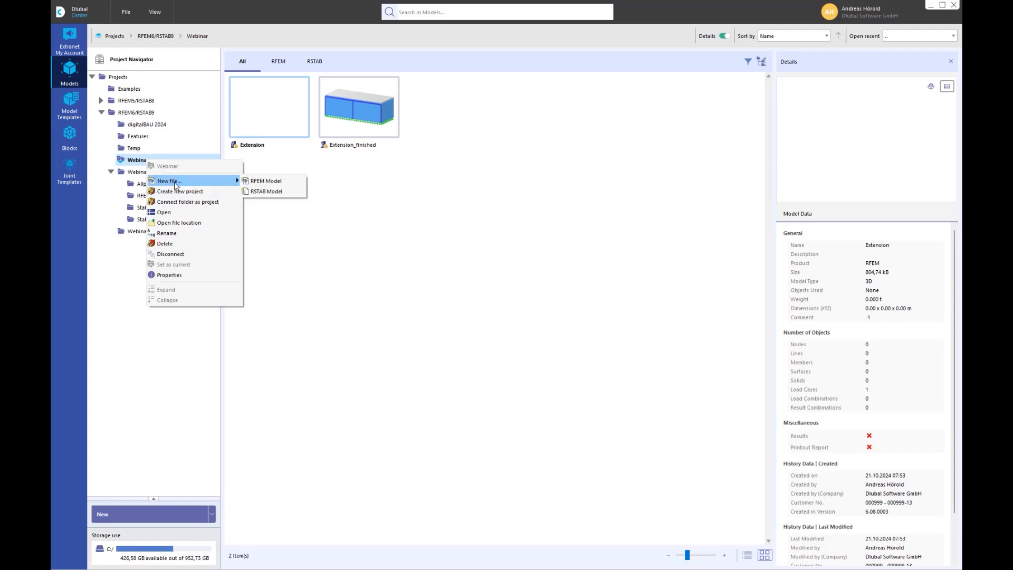
click(312, 225)
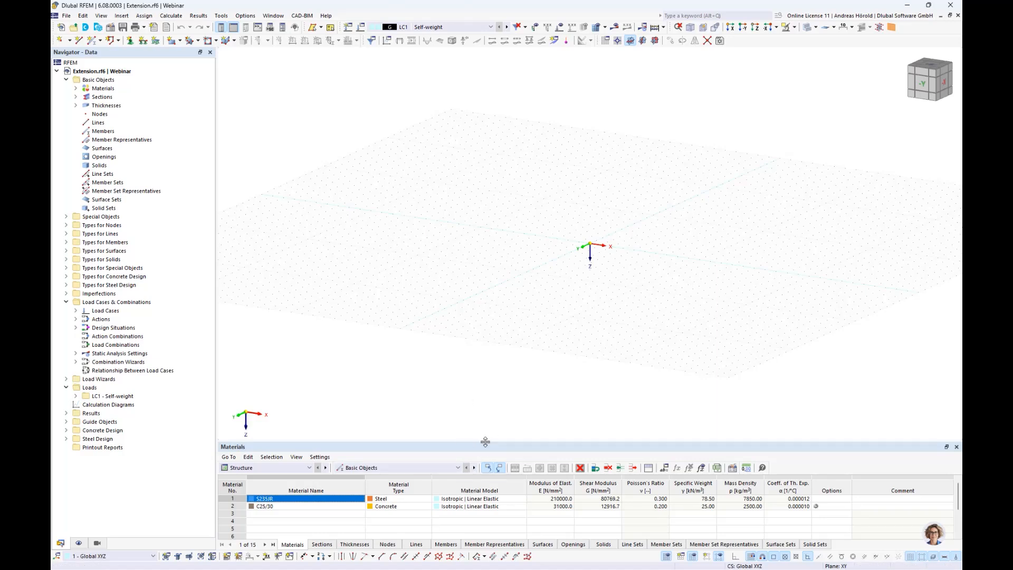
Step: Make the table area taller, look through the Display and Views navigators, and return to the Data navigator
drag(485, 442, 486, 420)
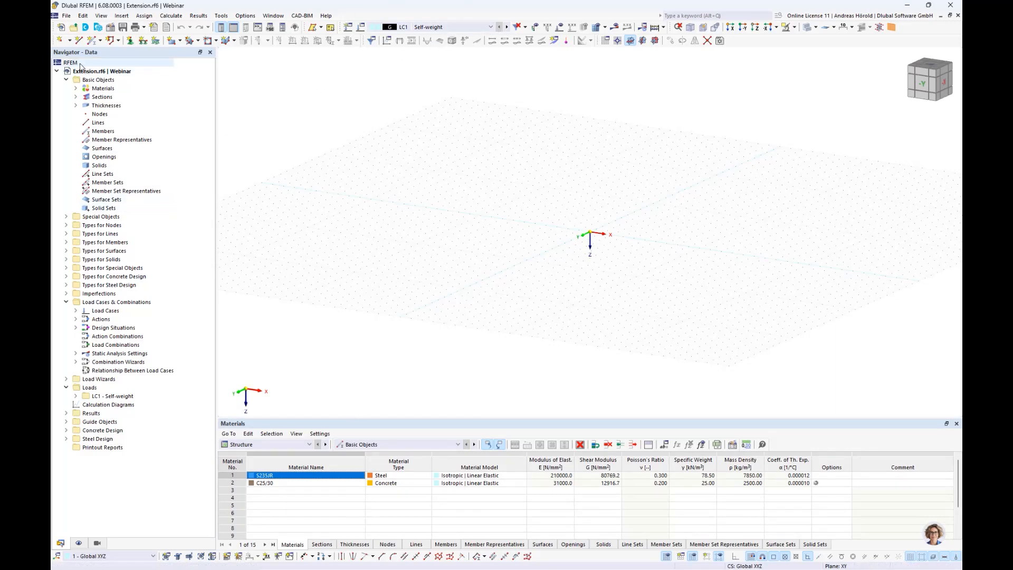
click(78, 543)
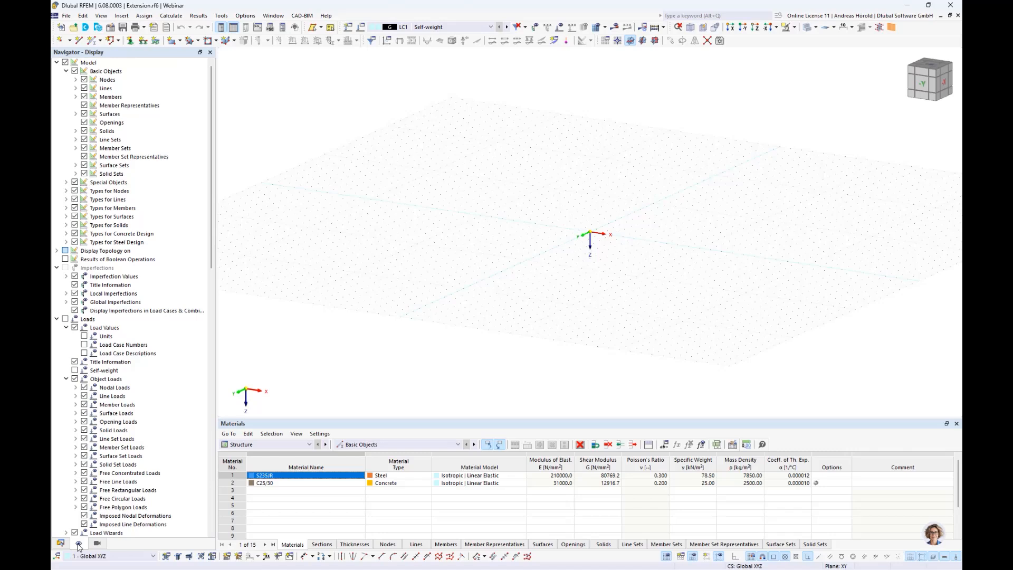
click(97, 543)
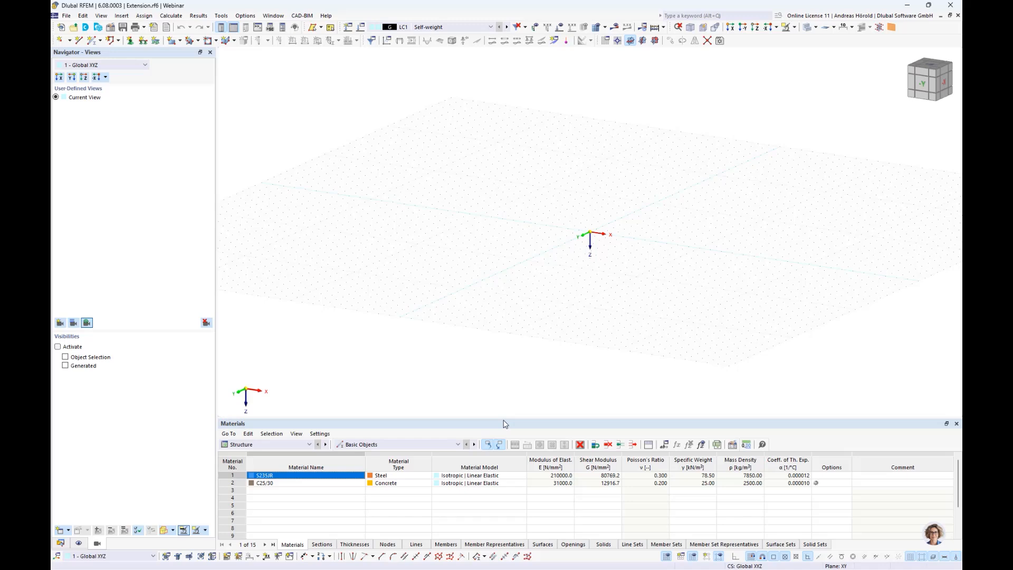
click(61, 543)
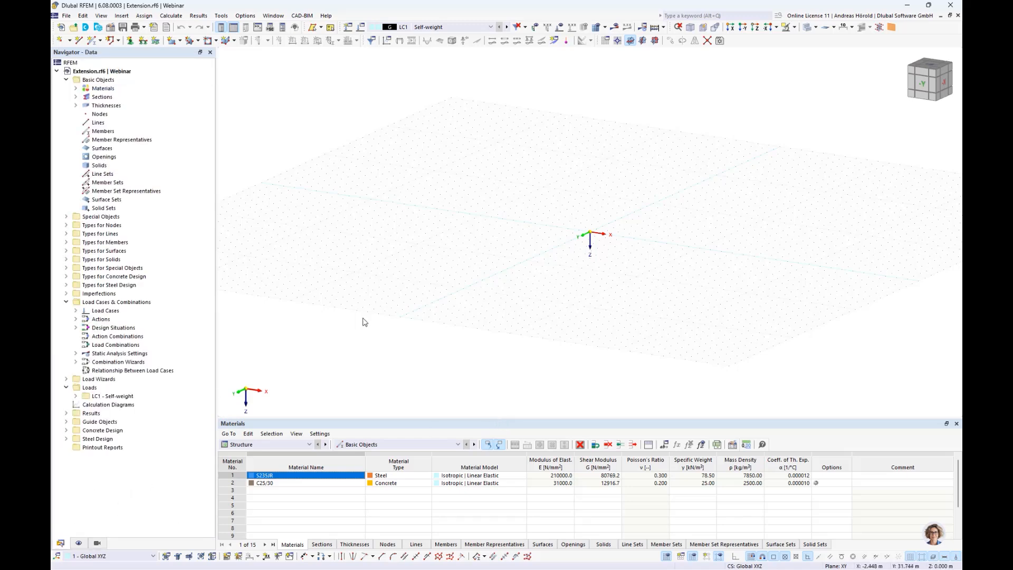
Step: Review the default materials, sections and thicknesses in the model data and delete all basic objects
click(76, 89)
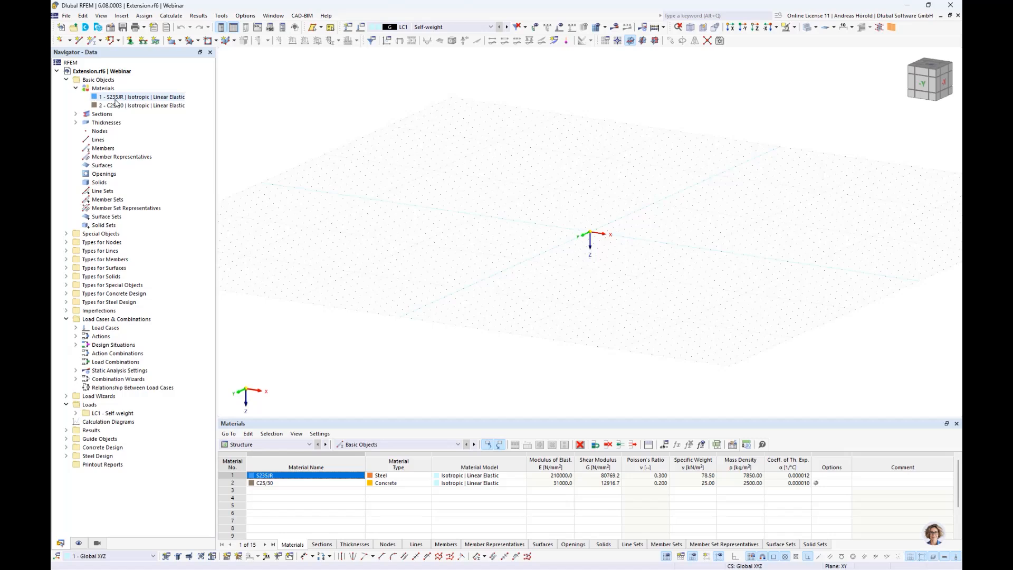
click(75, 114)
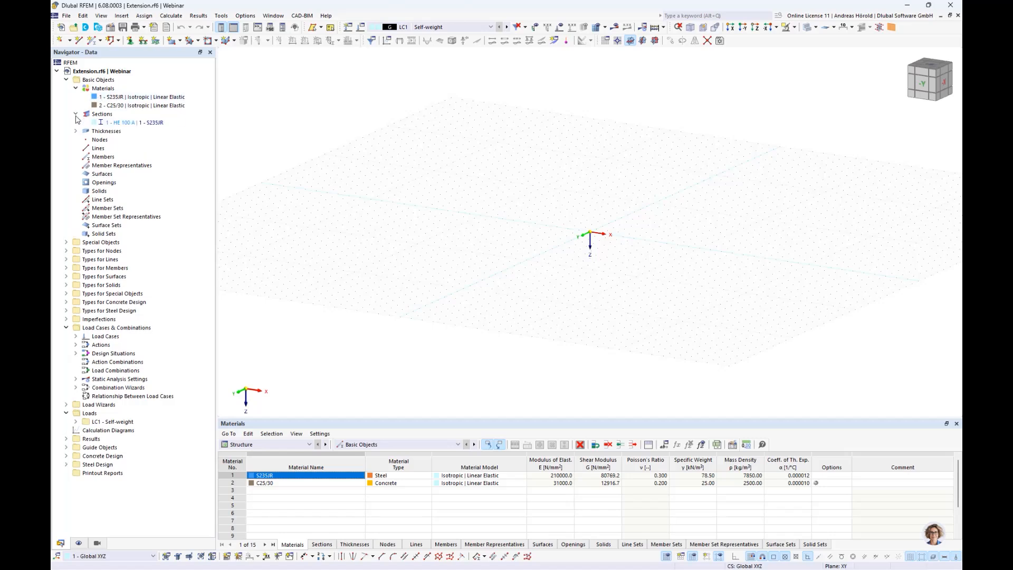
click(75, 131)
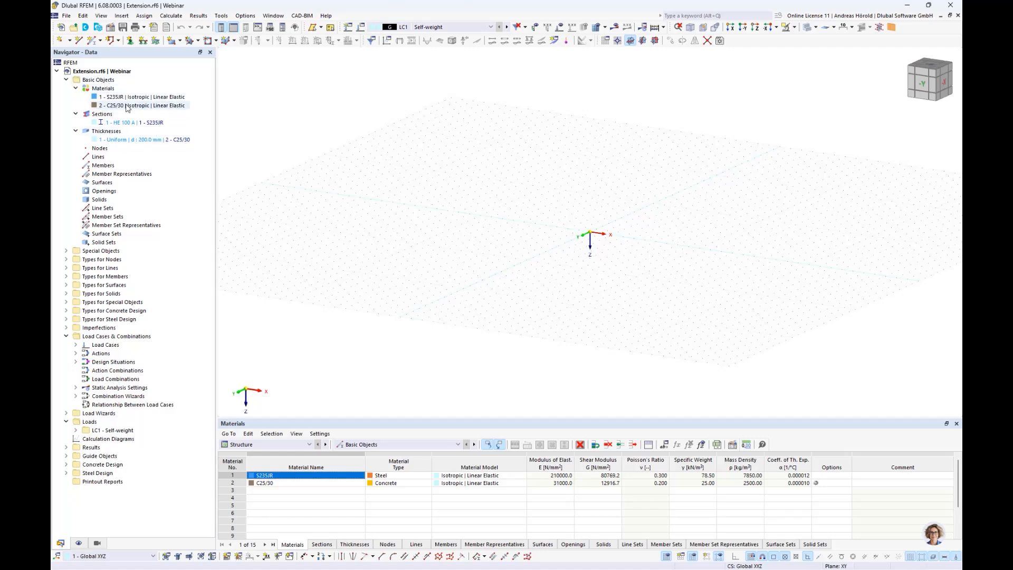
click(106, 81)
right_click(105, 82)
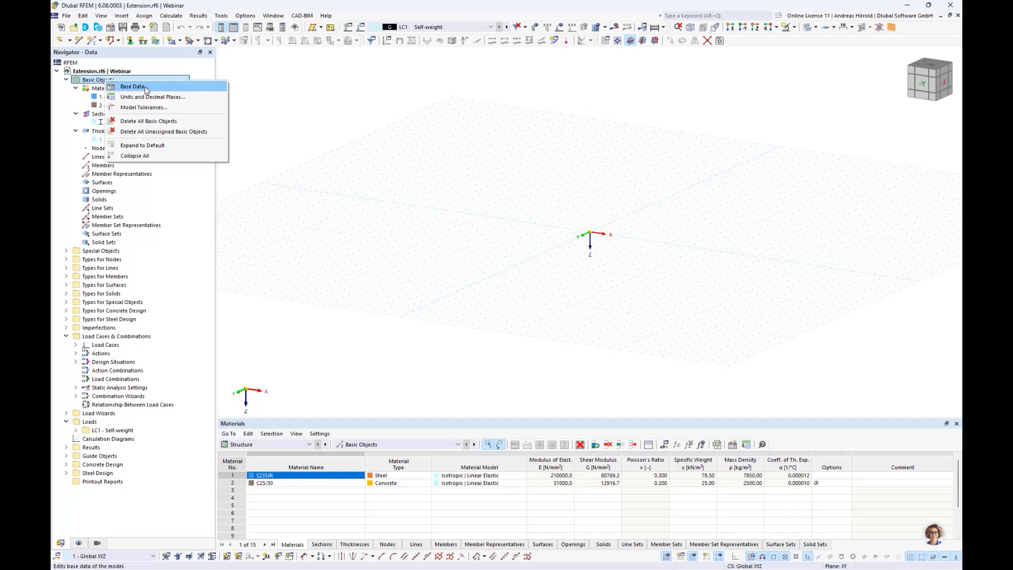
click(161, 121)
click(540, 332)
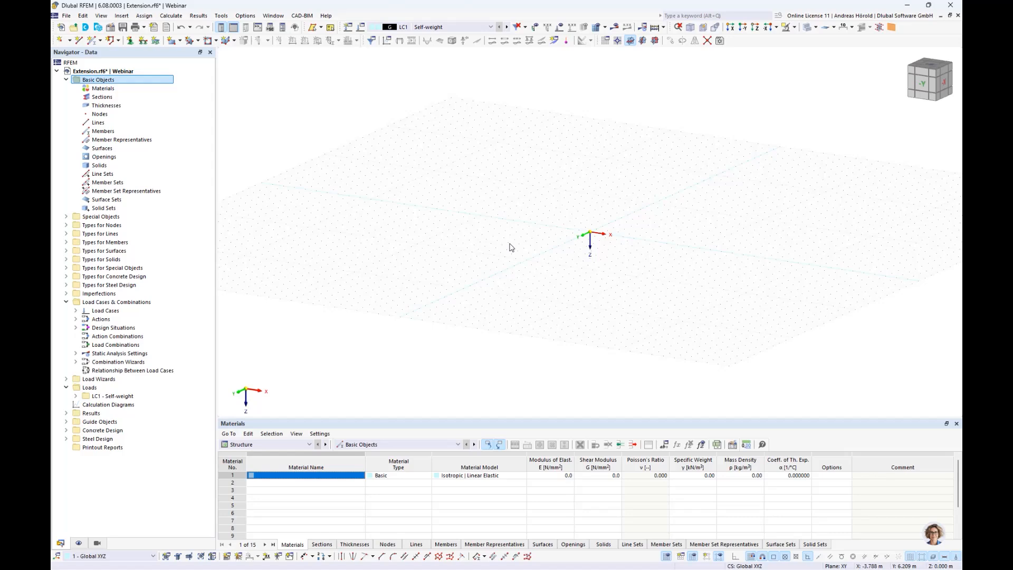
Step: Set the work plane to XZ and look at the model straight along the Y axis
click(655, 41)
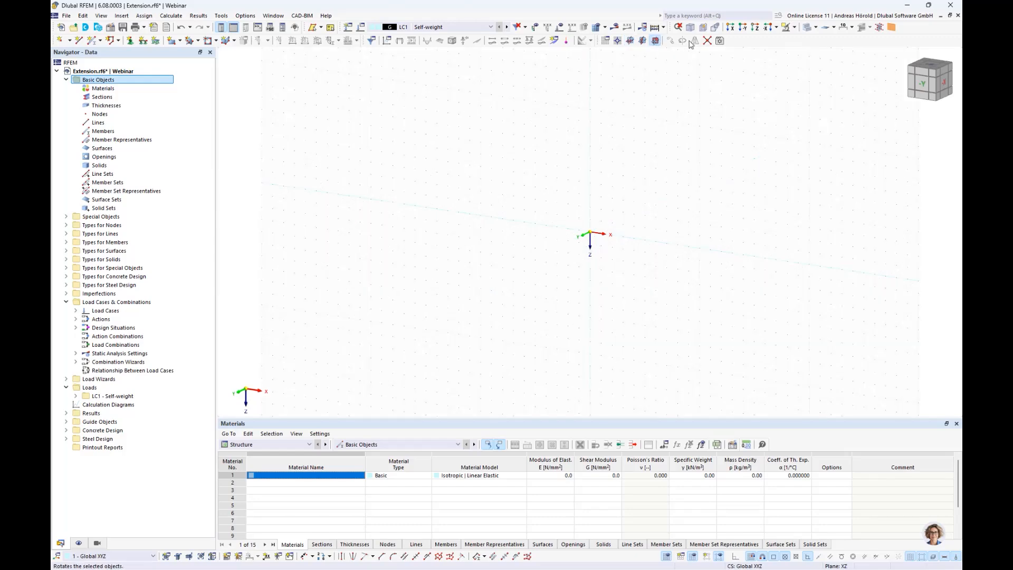
click(744, 27)
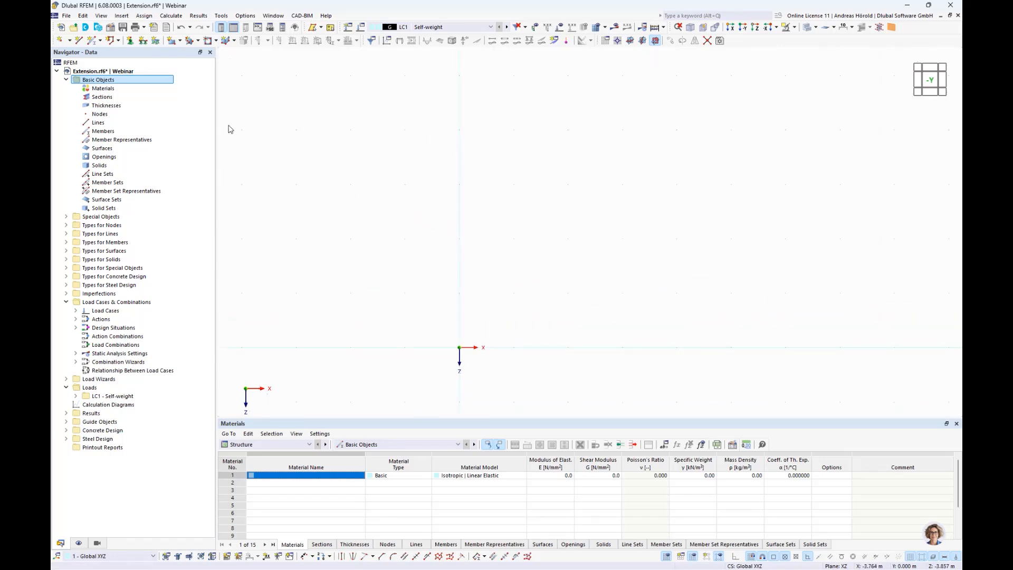
Step: Start a new beam member and choose the European Union ArcelorMittal (2018) section HE 160 A from the library
click(91, 41)
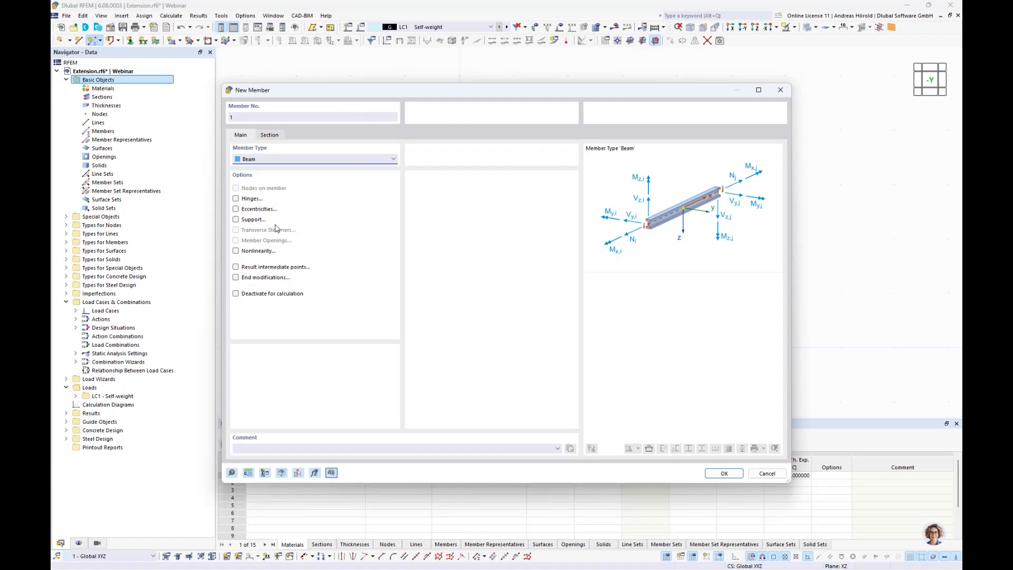
click(288, 160)
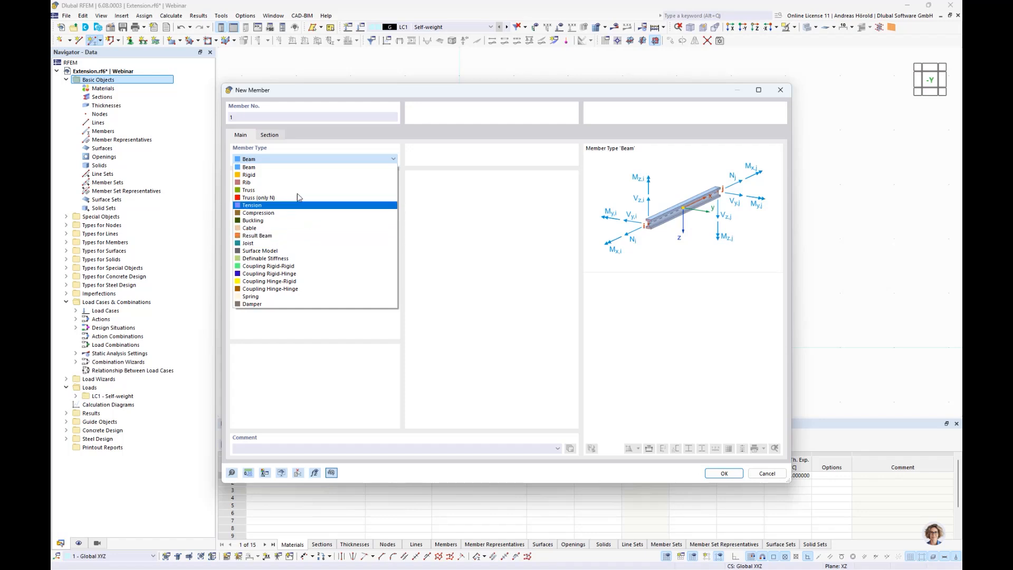
click(269, 135)
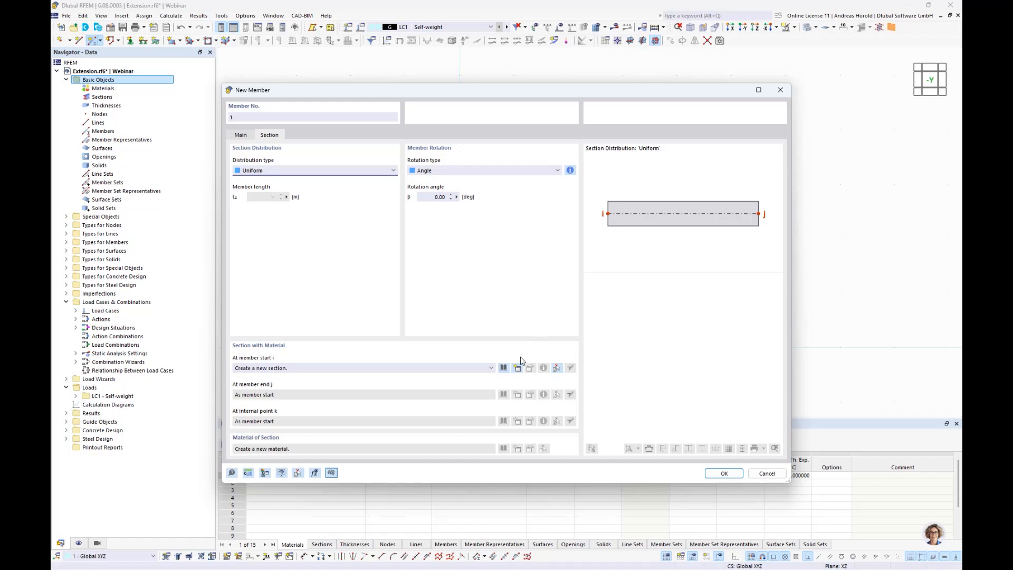
click(503, 369)
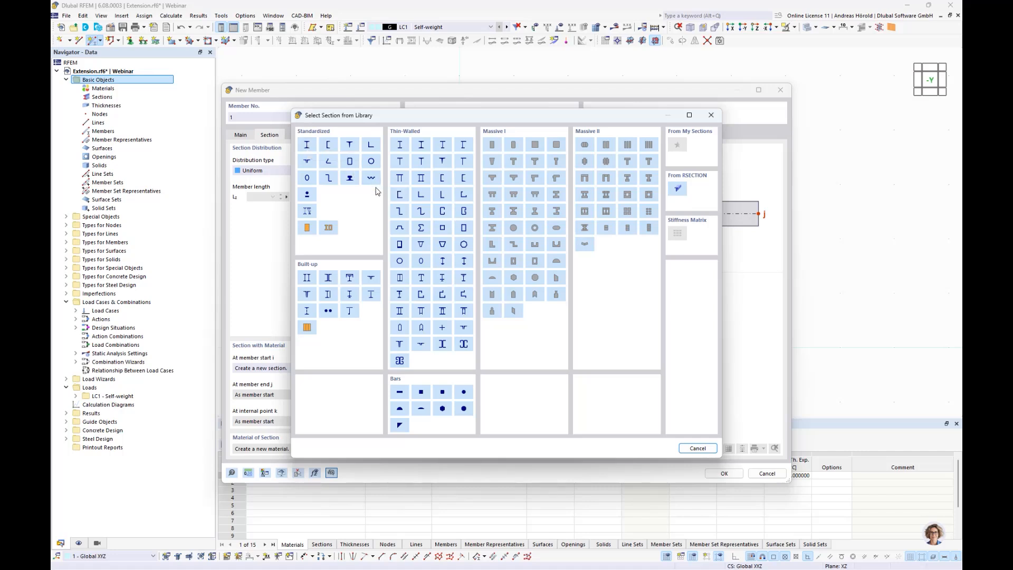
click(307, 146)
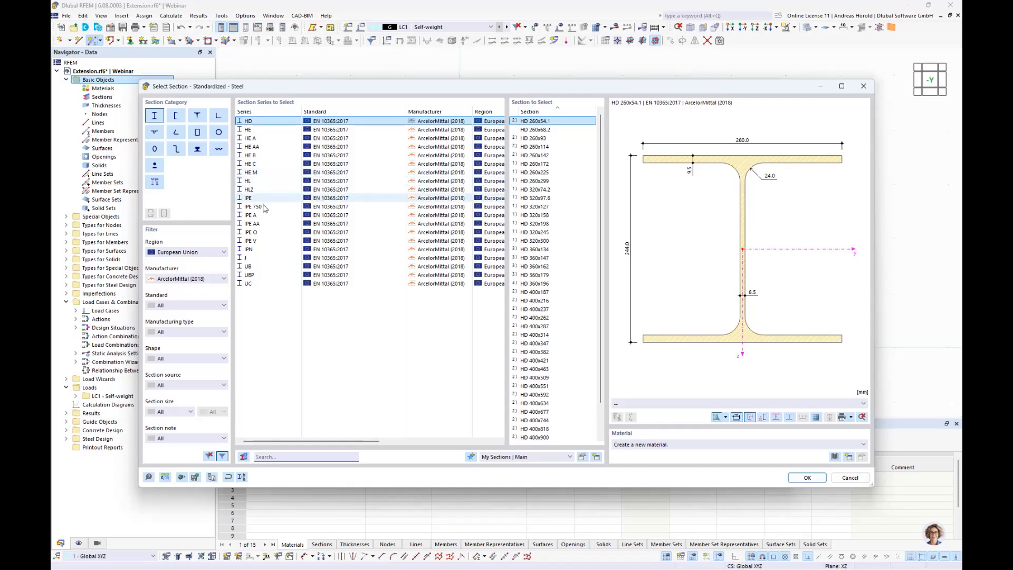
click(180, 254)
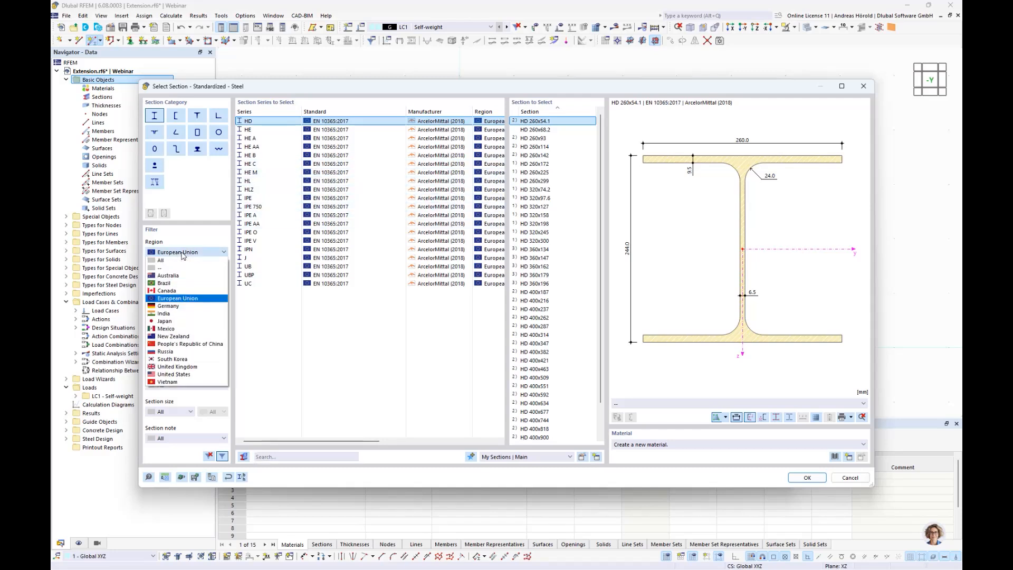
click(182, 255)
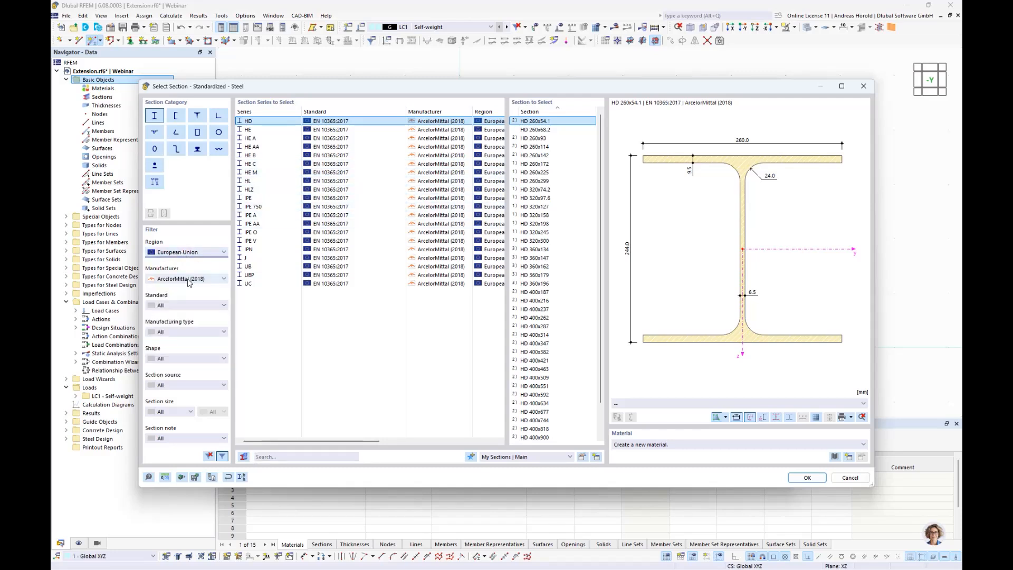
click(257, 139)
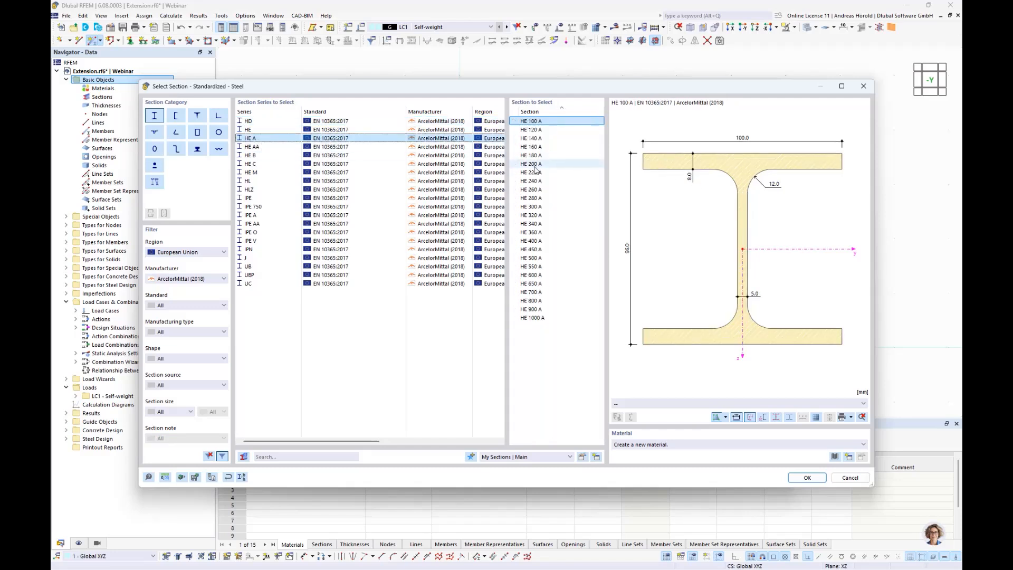
click(542, 147)
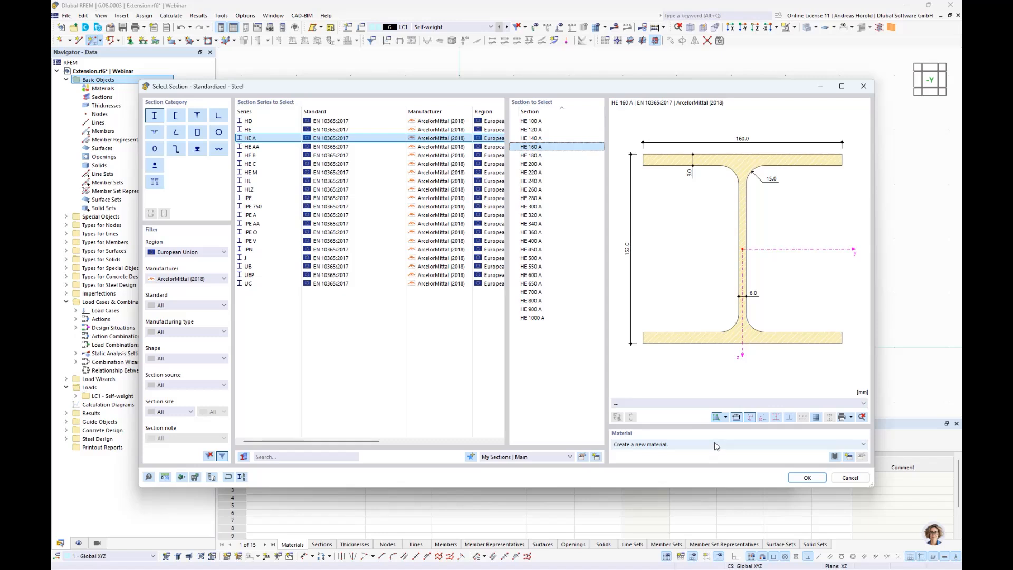
Step: Filter the material library for the new section to European Union, Steel and Carbon Steel
click(835, 457)
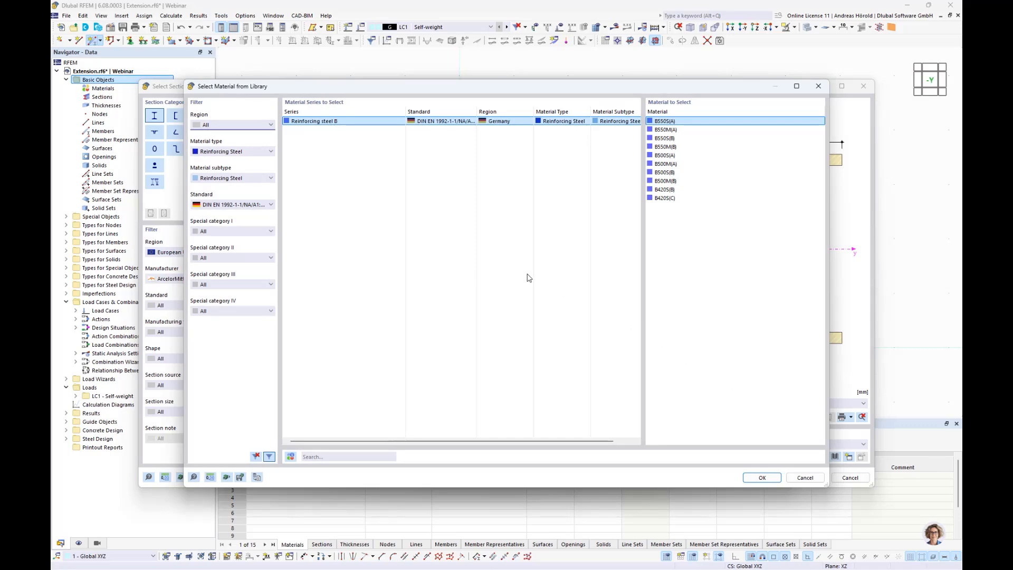
click(232, 126)
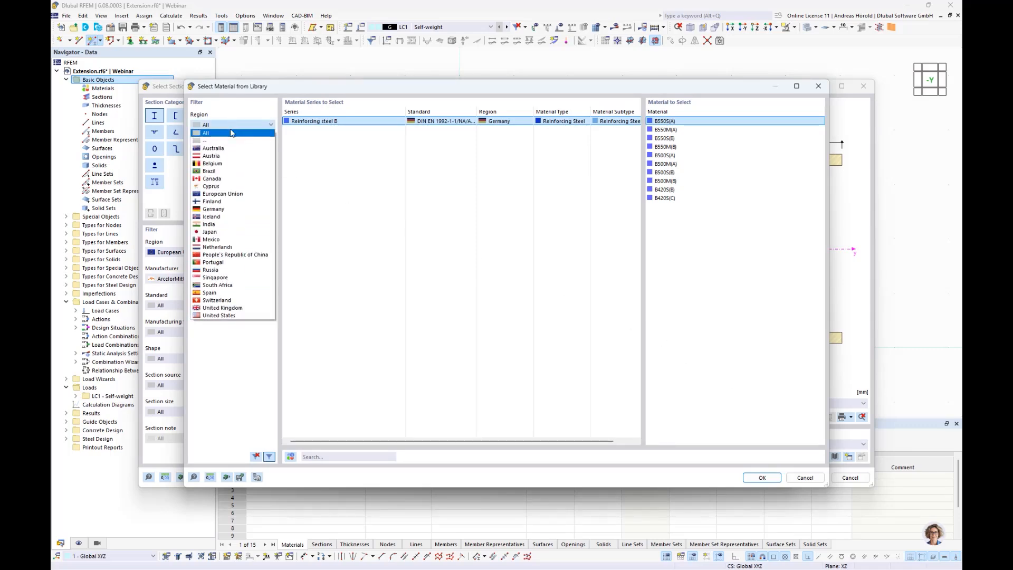
click(235, 193)
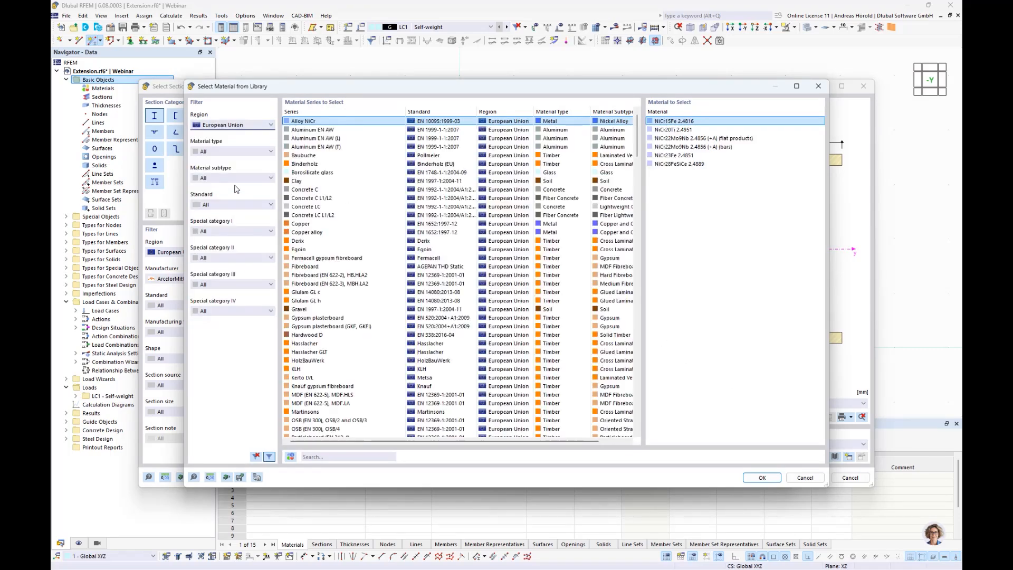
click(236, 152)
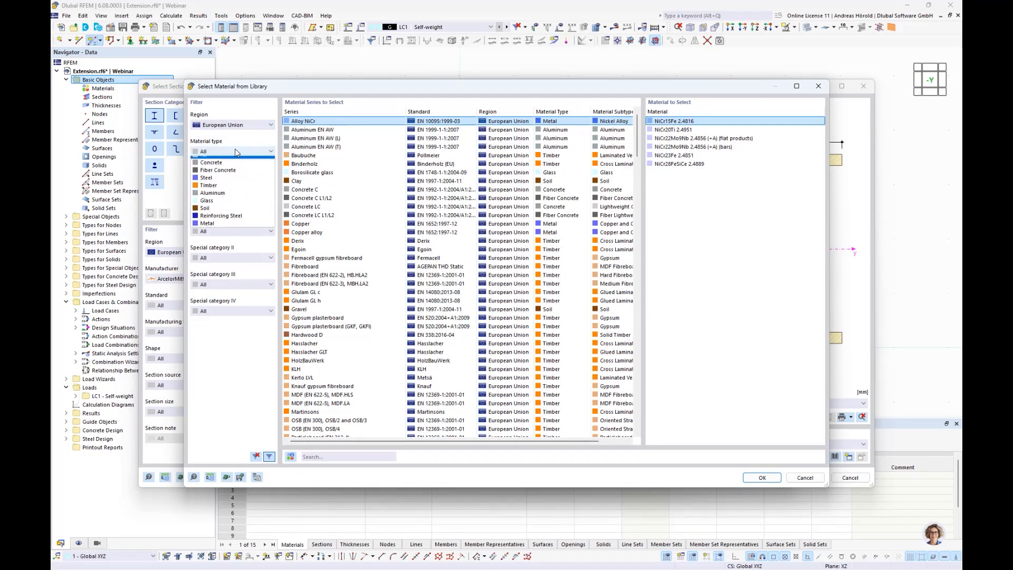
click(235, 183)
click(235, 178)
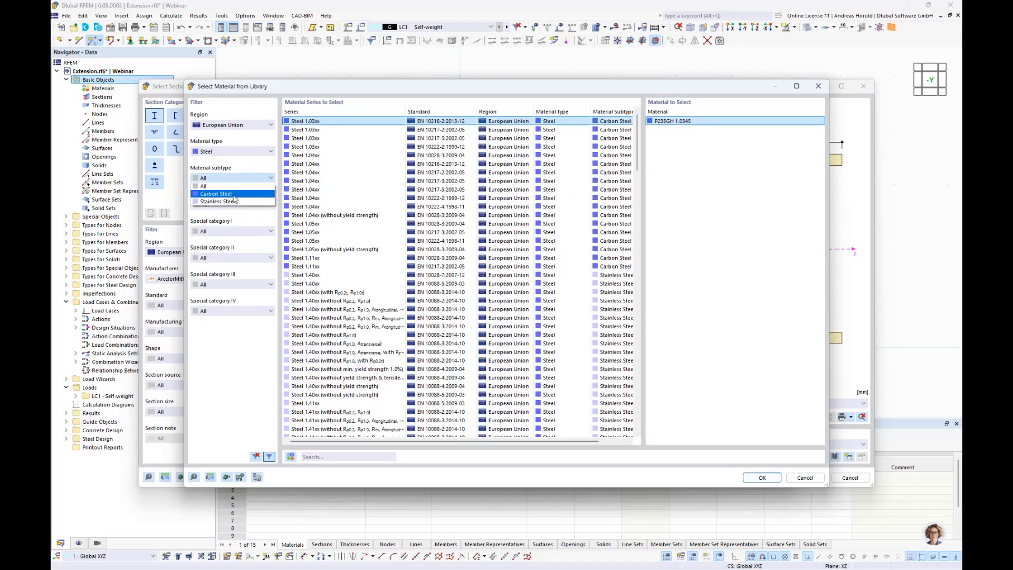
click(234, 195)
Step: Assign material S235JR from the EN 10025-2:2019-08 Steel S series to the HE 160 A section and accept the section
scroll(343, 243, down, 10)
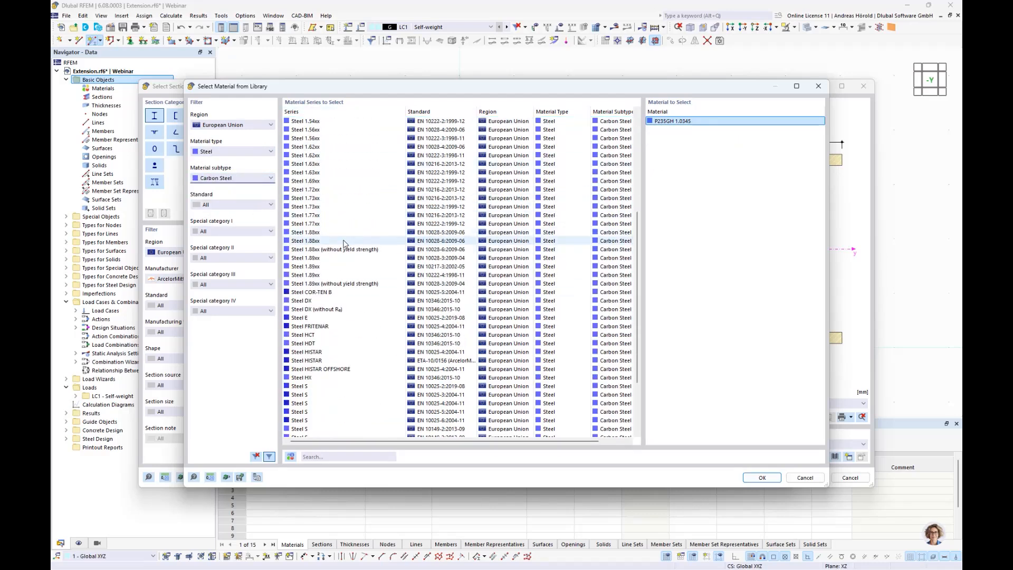
scroll(337, 263, down, 3)
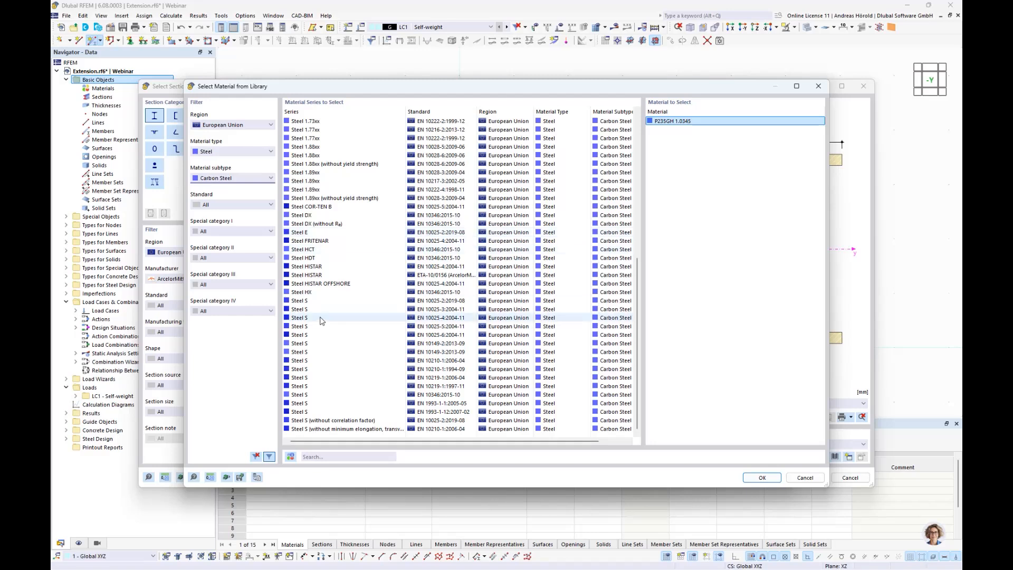
click(317, 302)
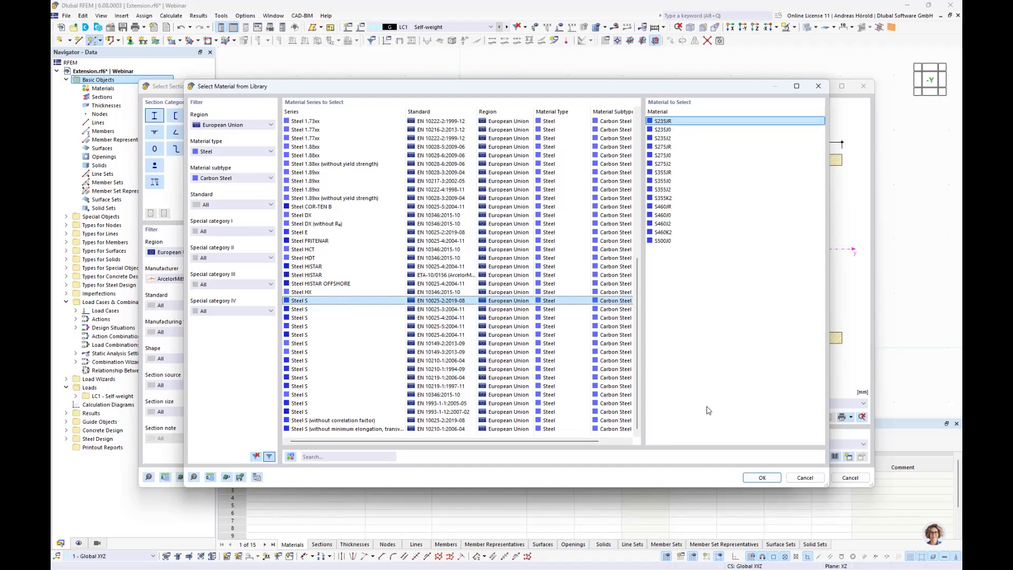
click(759, 478)
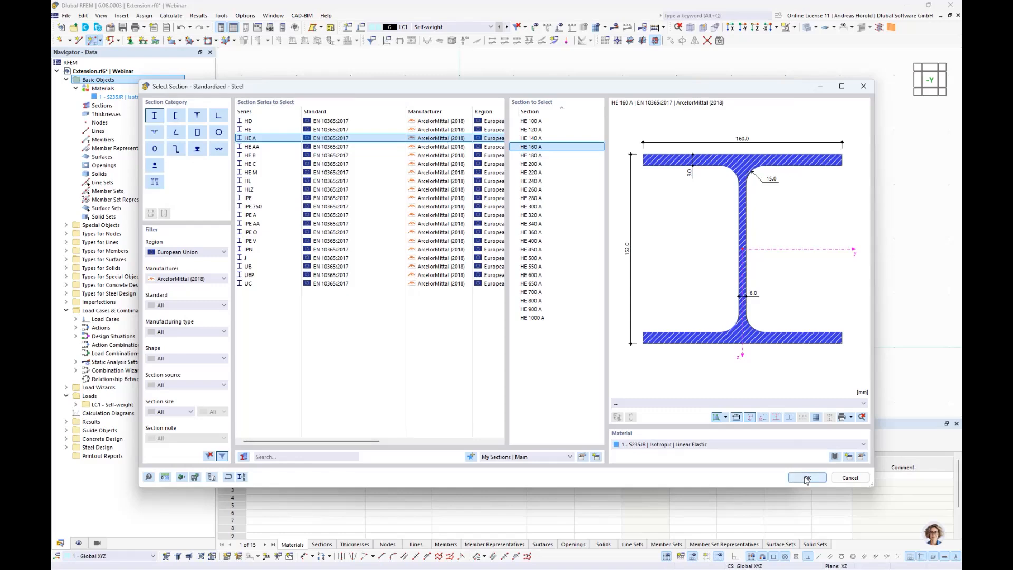
click(806, 478)
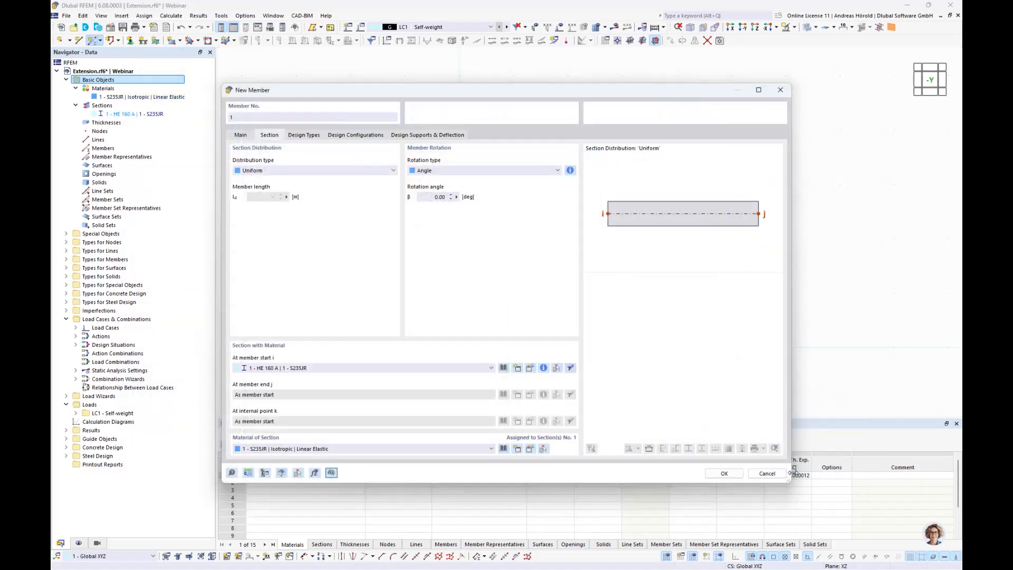
Step: Draw a 3 m vertical column from the origin up to Z = -3.000 m
click(722, 475)
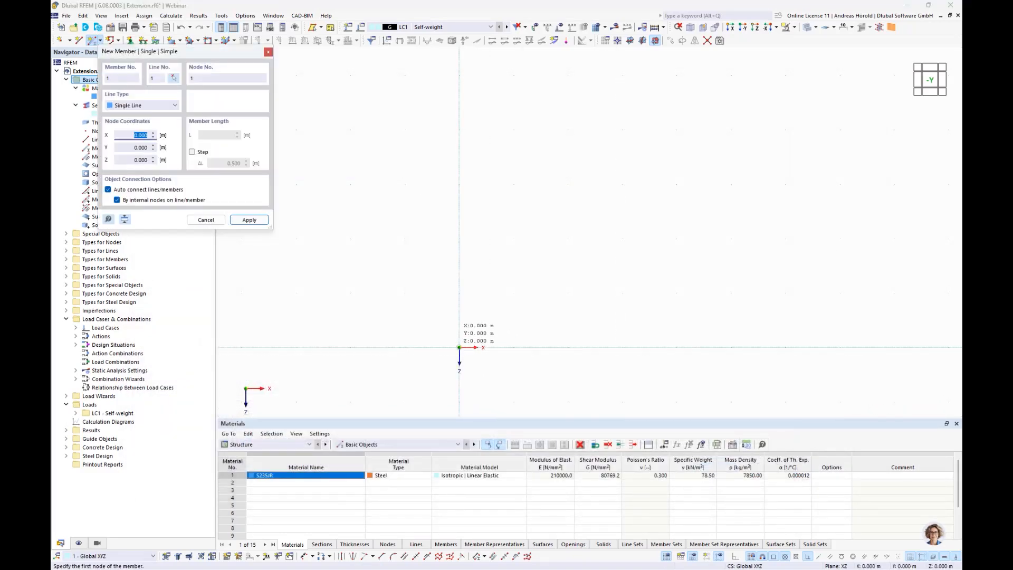
click(459, 347)
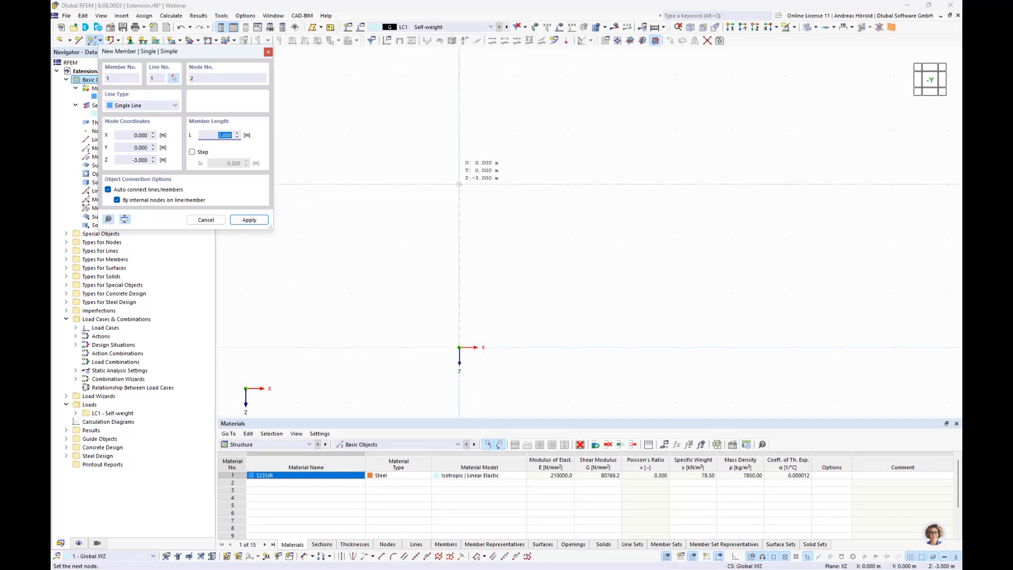
click(459, 184)
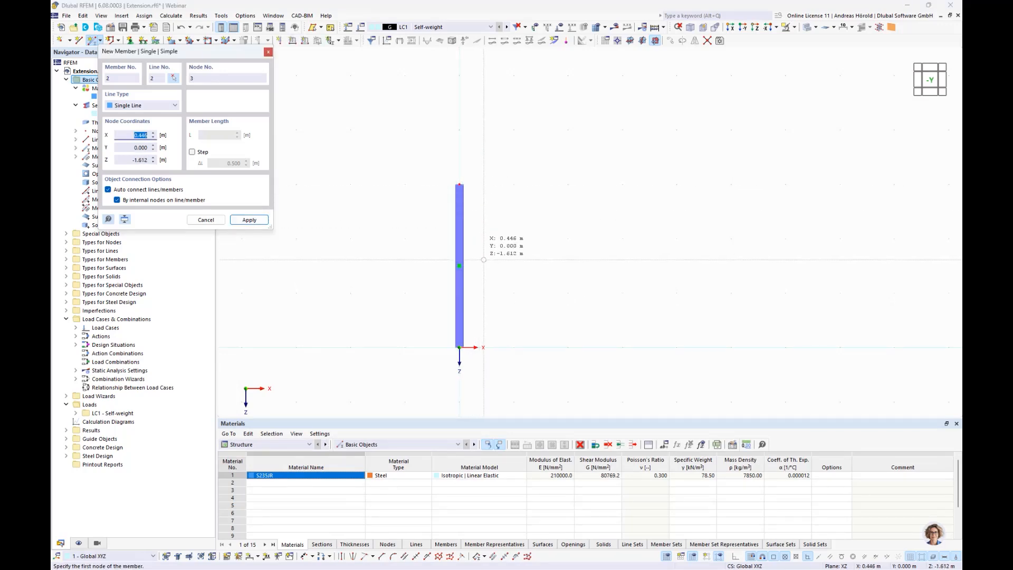
key(Escape)
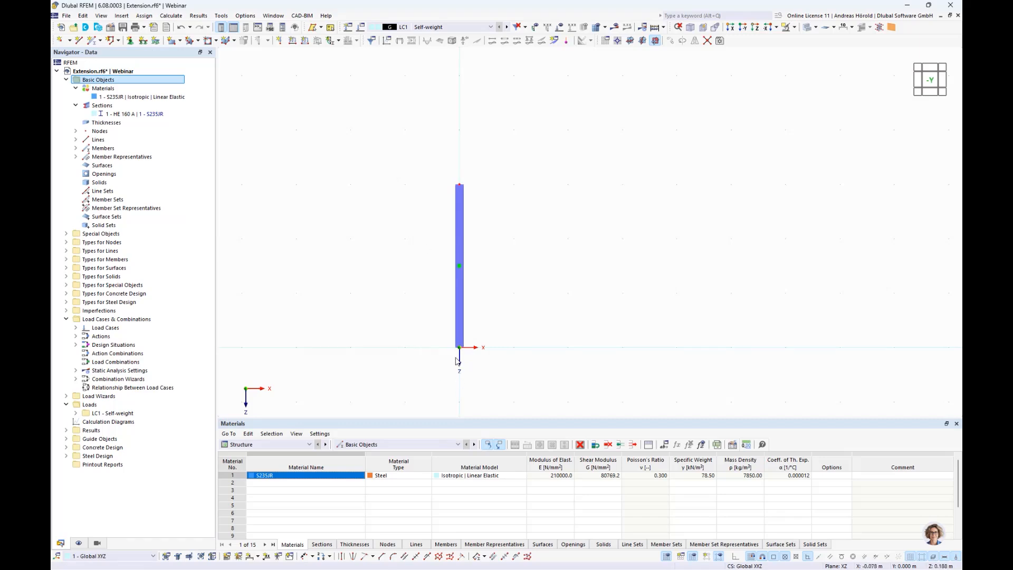
Step: Check the Hinged nodal support's conditions and assign it to the column's base node
click(129, 41)
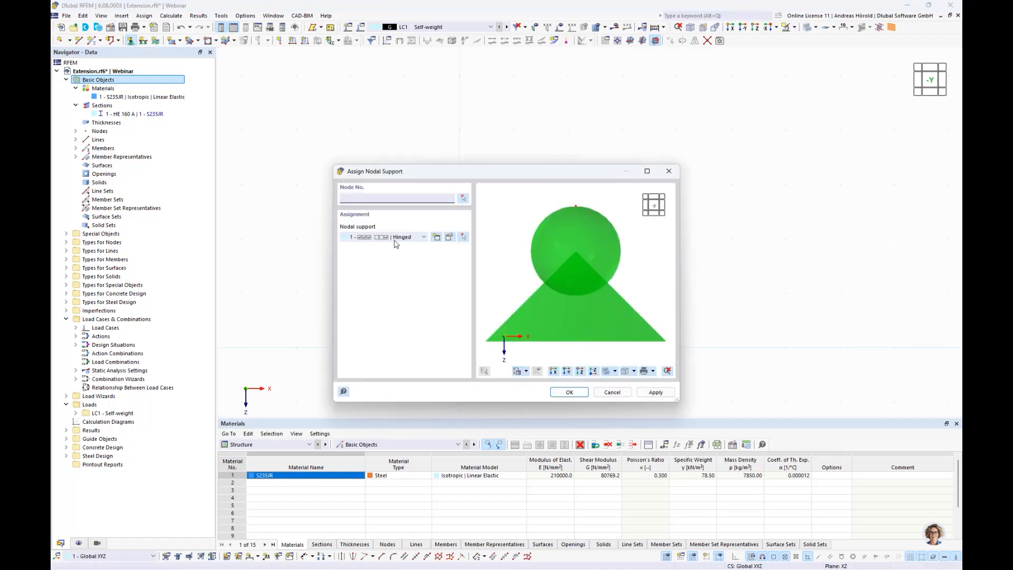
click(449, 238)
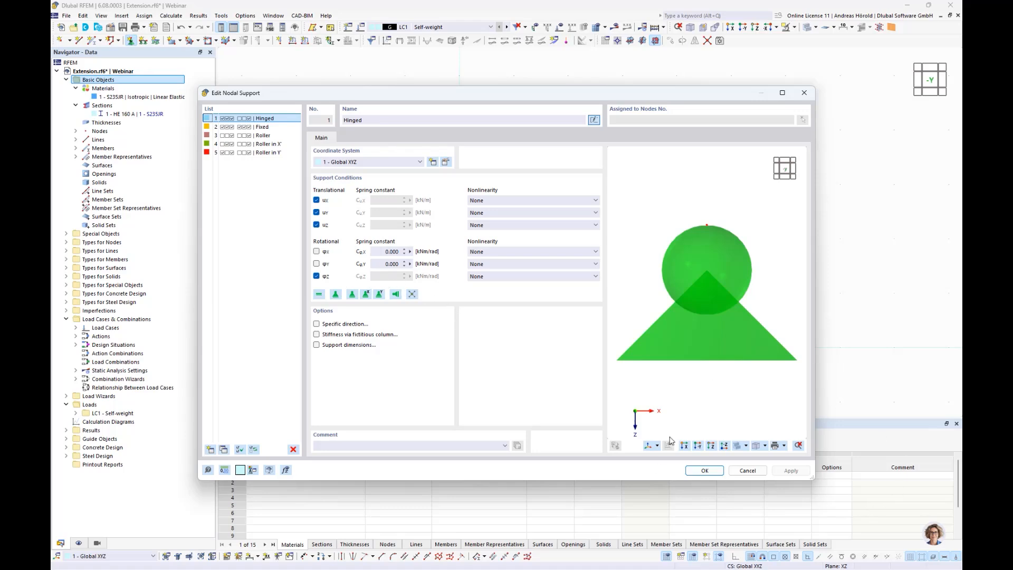
click(703, 470)
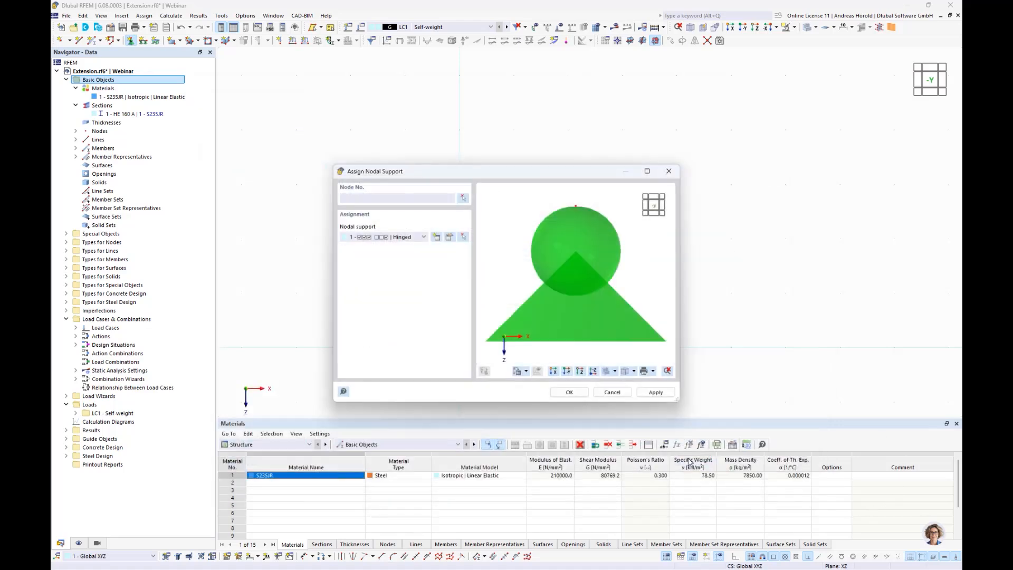
click(569, 391)
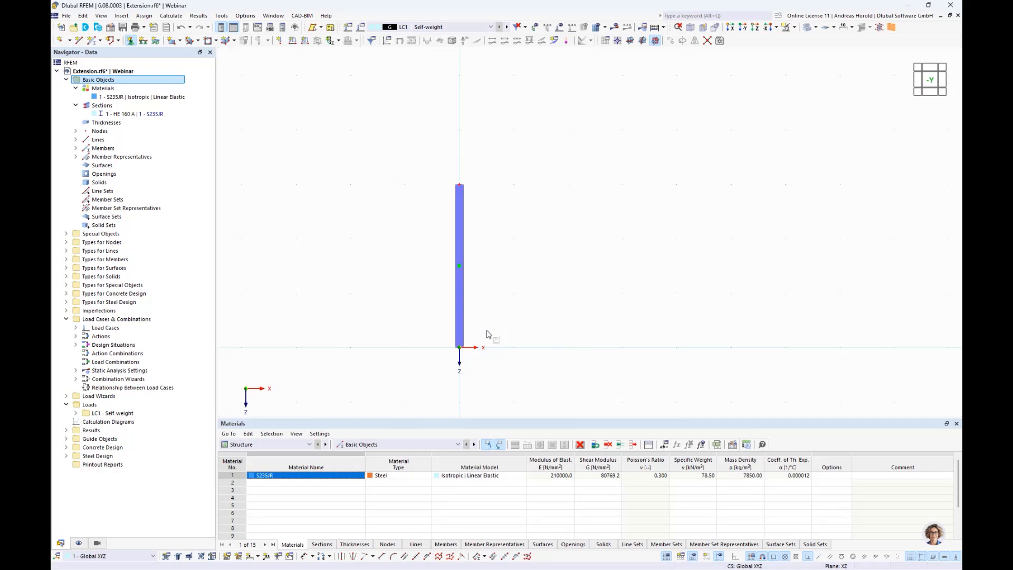
click(459, 347)
key(Escape)
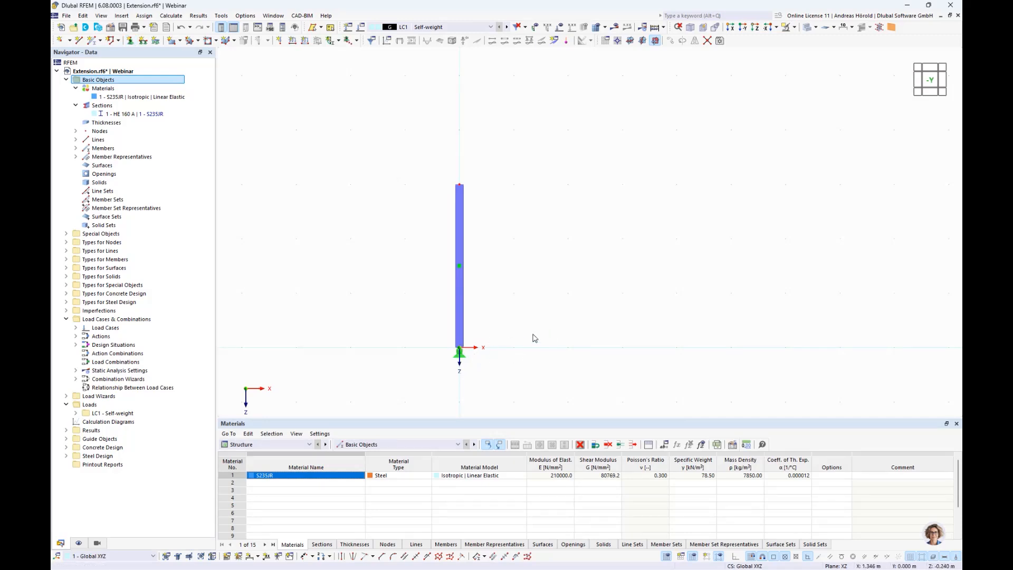
Step: Copy the column with its support twice along X at a spacing of about 5 m
middle_drag(533, 334, 447, 347)
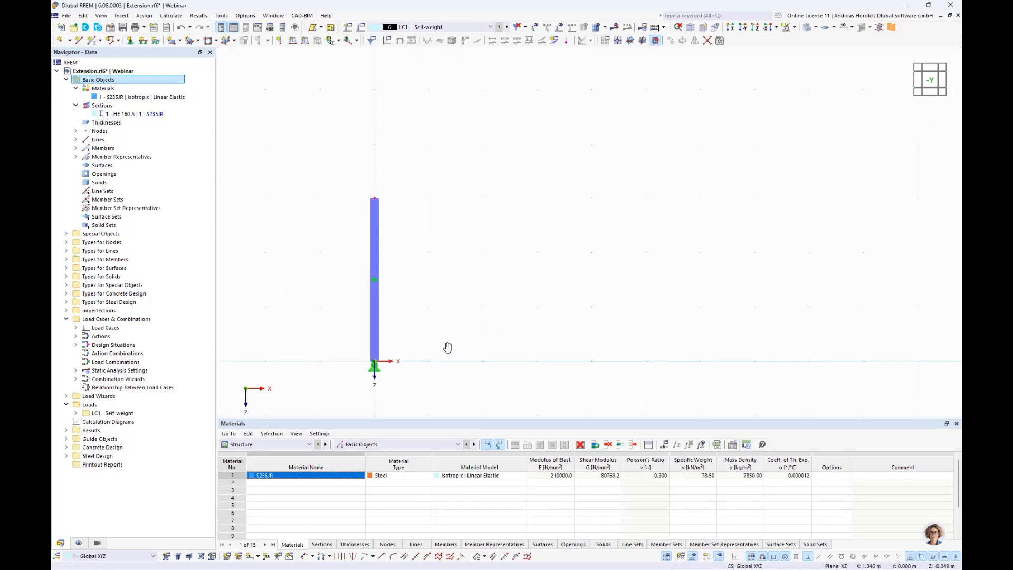
click(376, 368)
drag(345, 390, 441, 171)
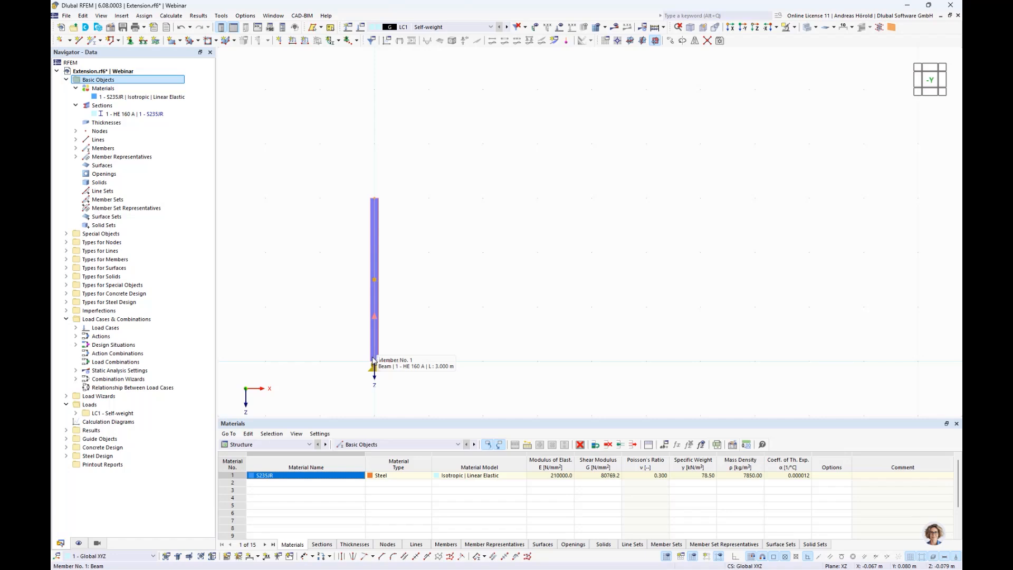
ctrl+drag(373, 360, 919, 369)
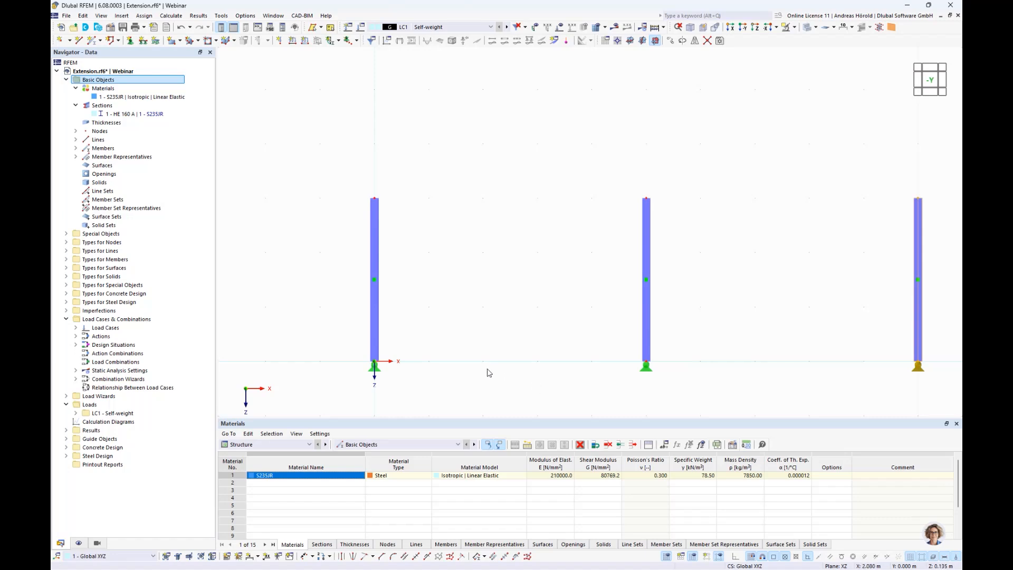
middle_drag(495, 361, 396, 361)
scroll(397, 361, down, 1)
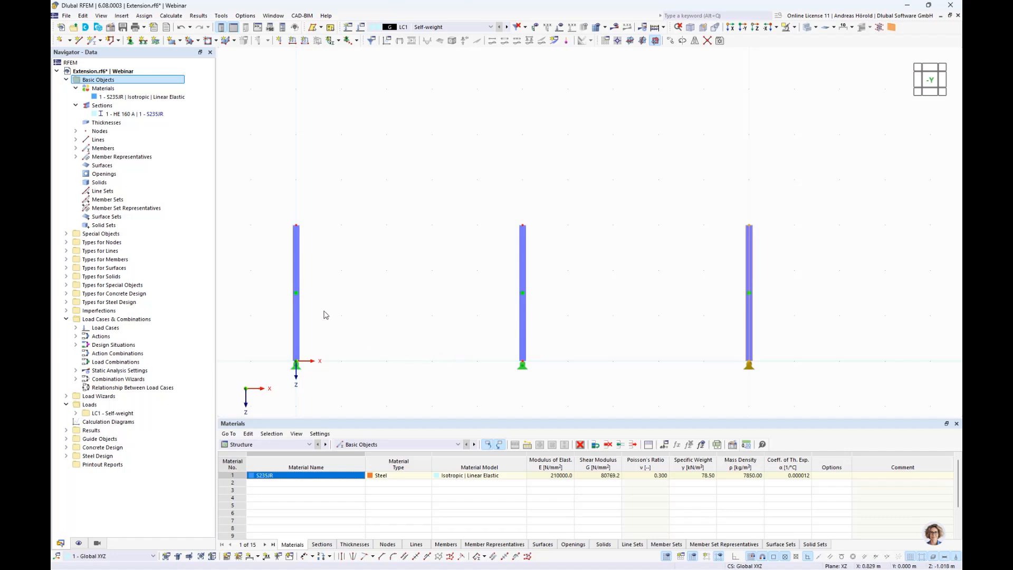
mouse_move(296, 296)
click(363, 309)
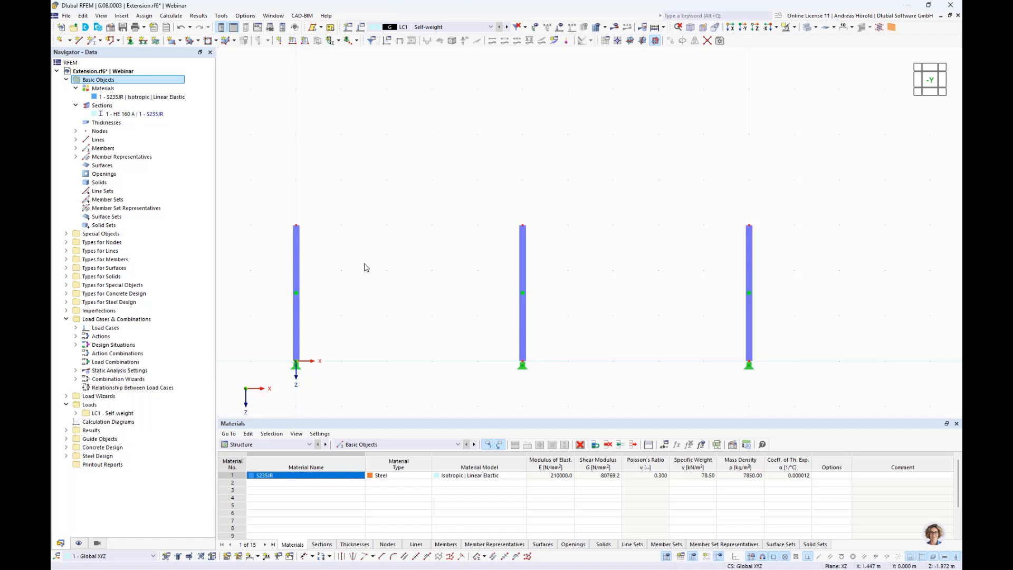
Step: Define a new beam member with a uniform HE 200 B section from the HE B series in S235JR
click(91, 41)
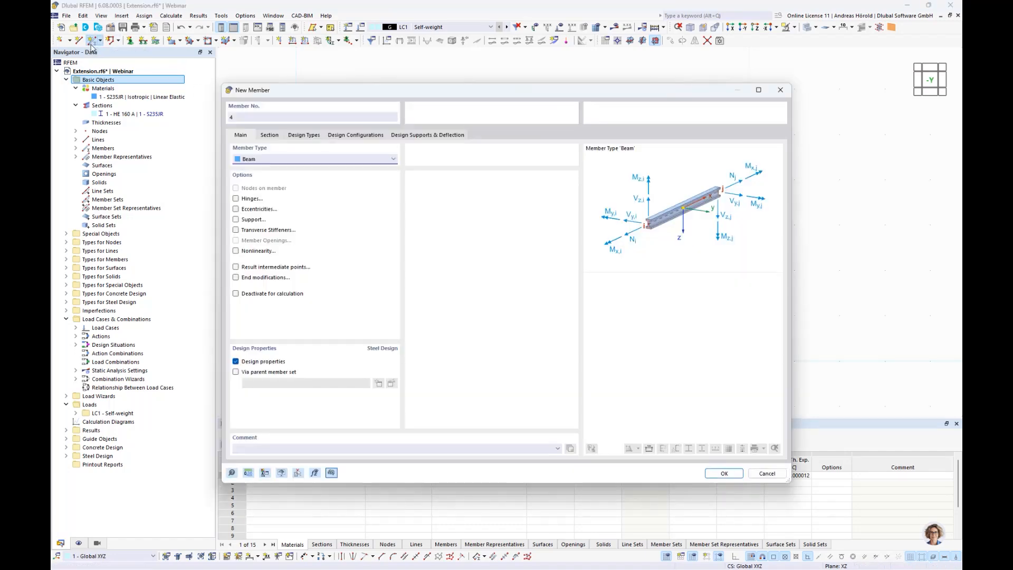
click(269, 136)
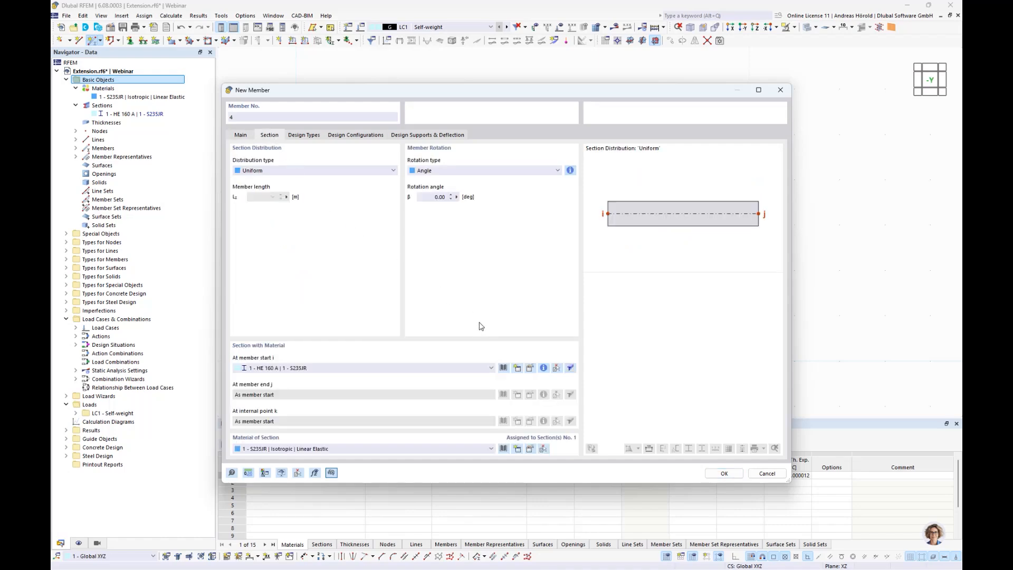
click(504, 368)
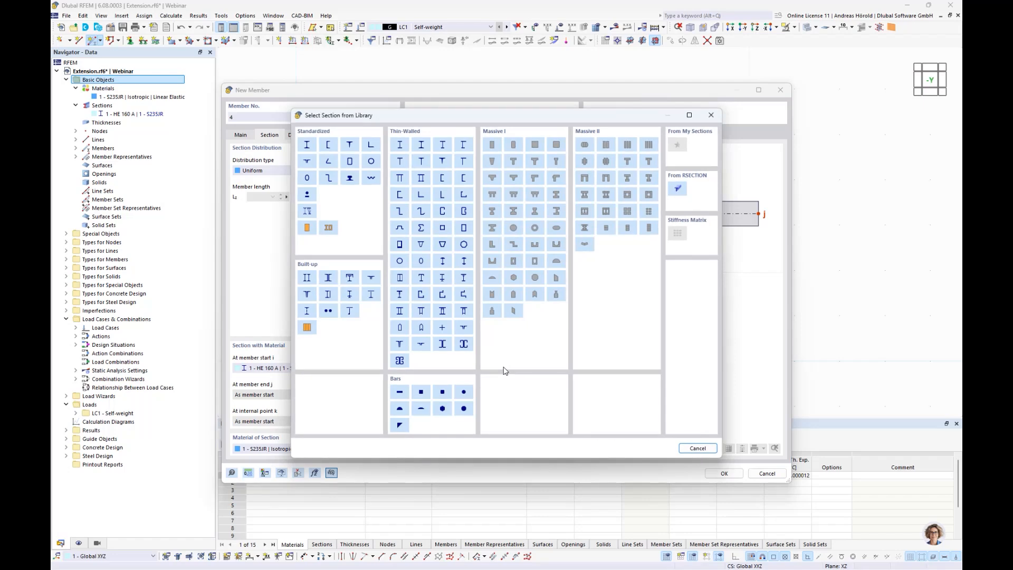
click(307, 145)
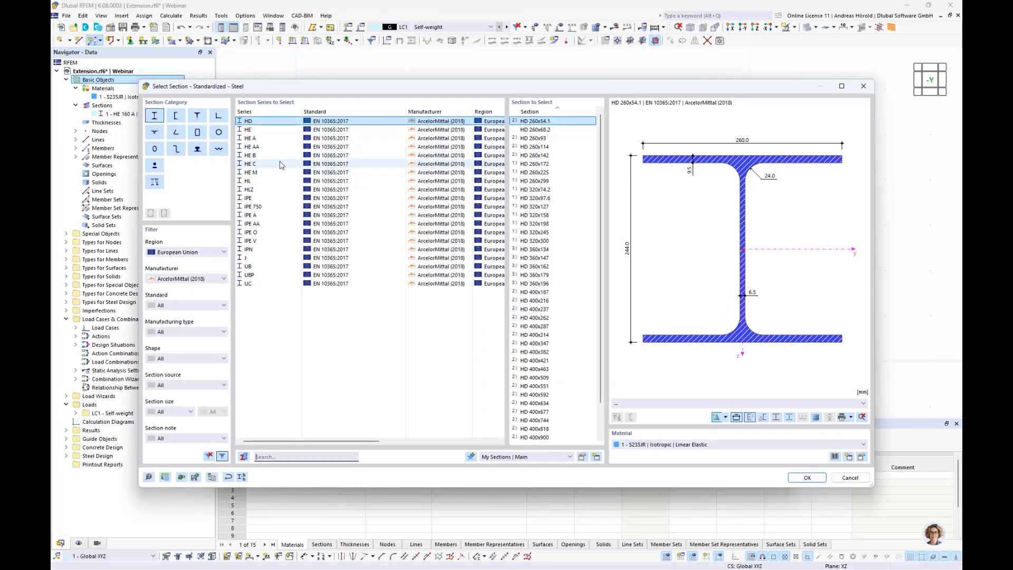
click(256, 156)
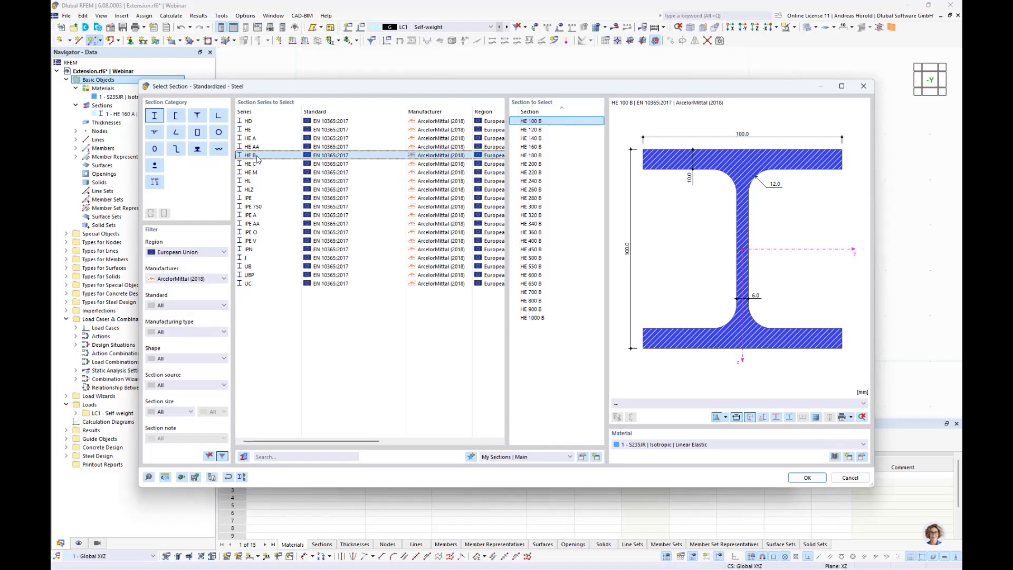
click(537, 167)
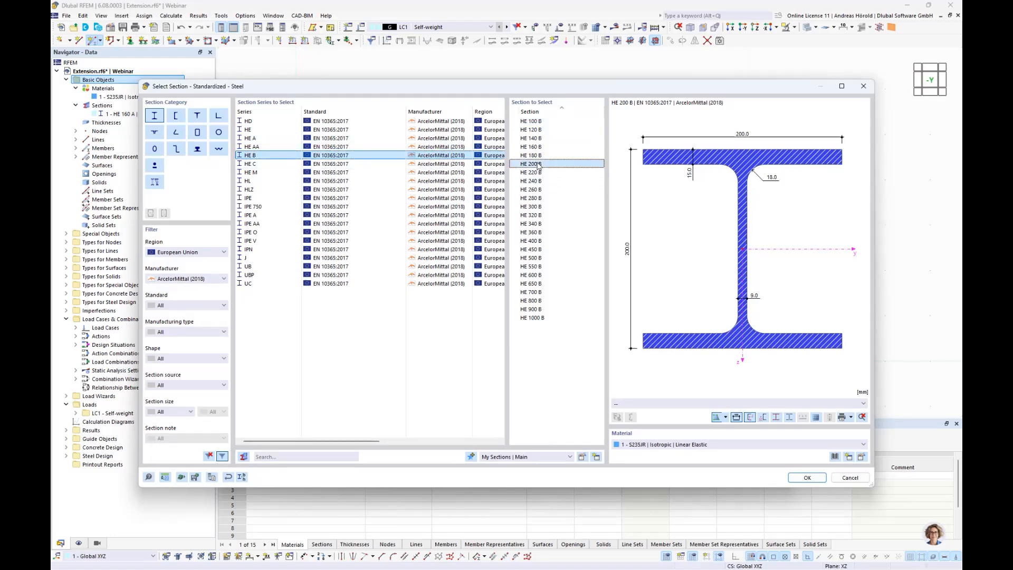
click(807, 477)
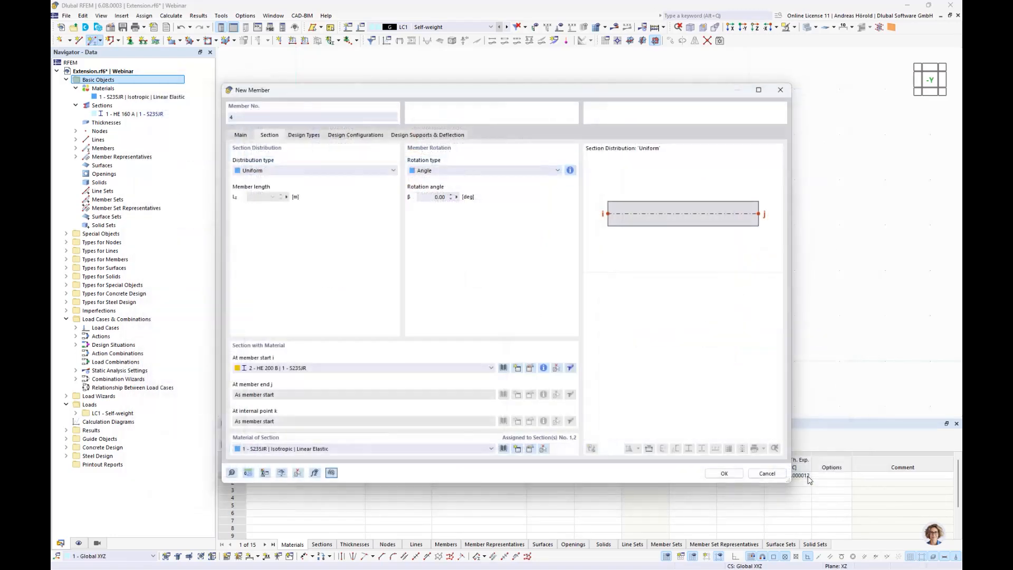
click(719, 474)
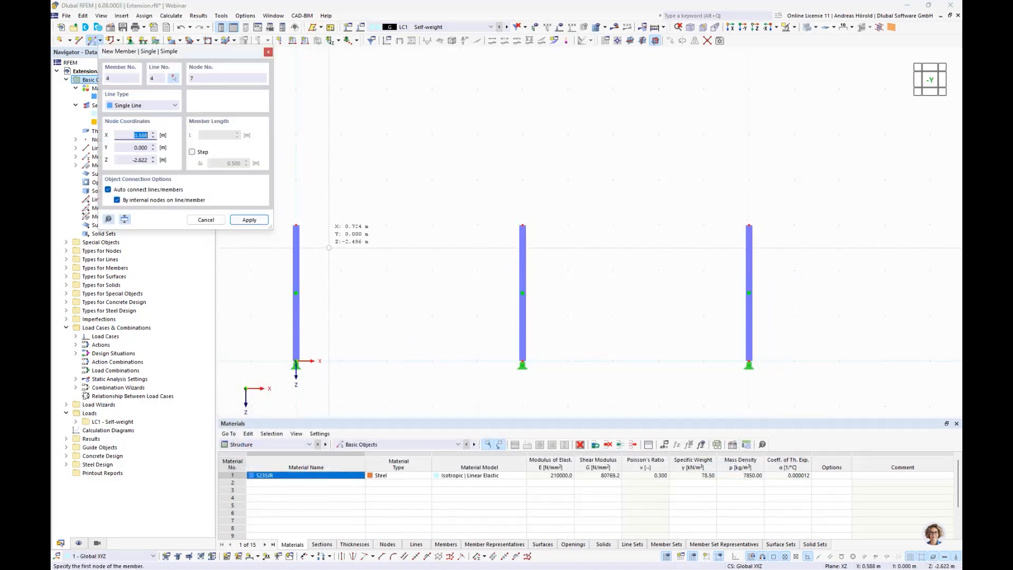
Step: Draw two 5 m HE 200 B beams connecting the tops of the three columns at Z = -3.000 m
click(296, 225)
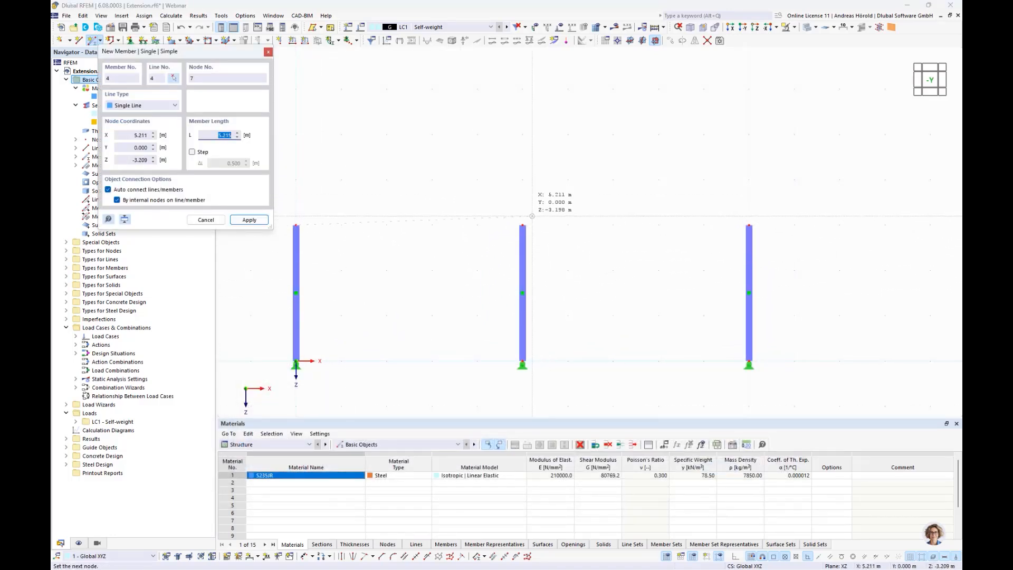
click(522, 225)
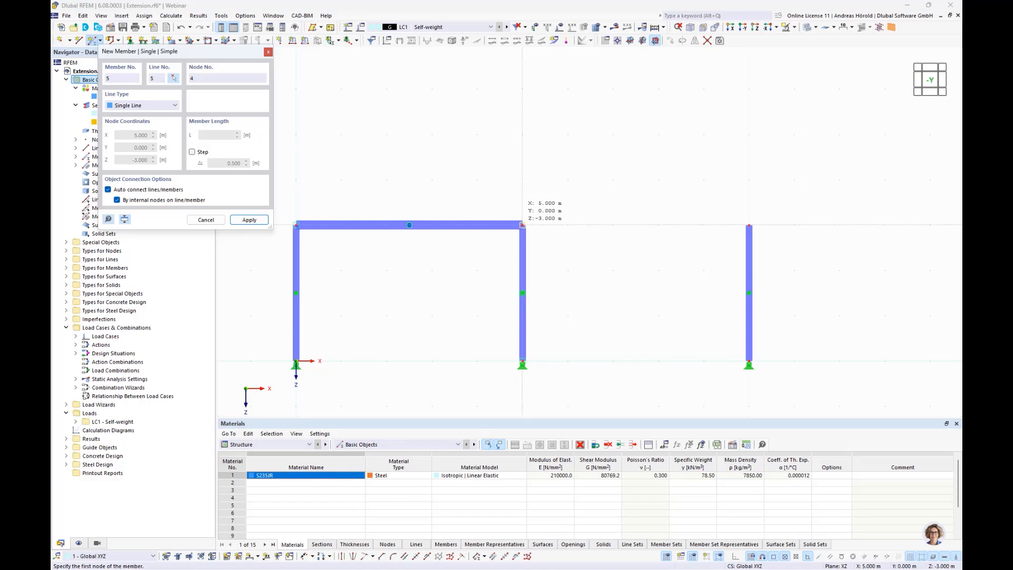
click(523, 225)
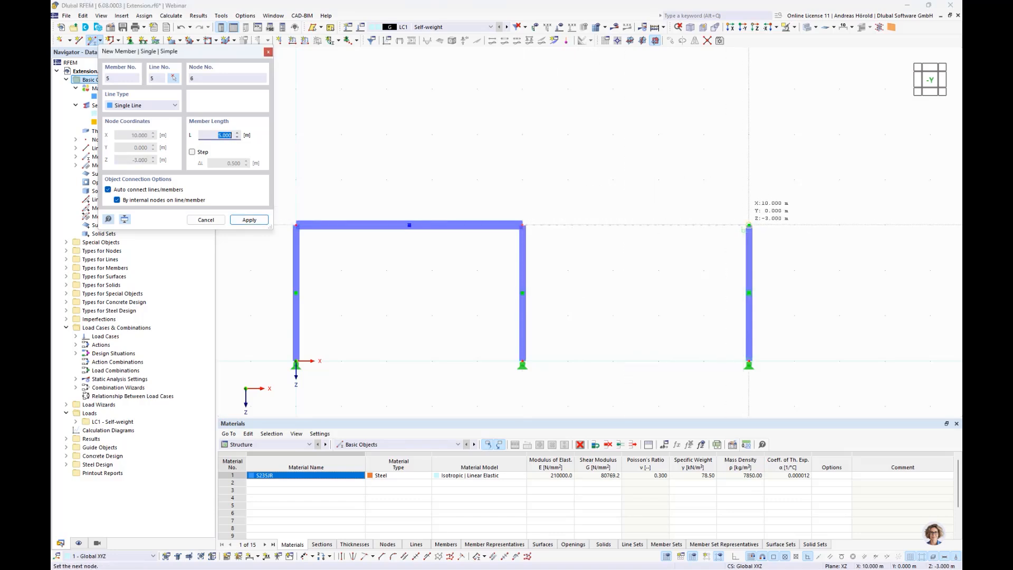
click(749, 225)
key(Escape)
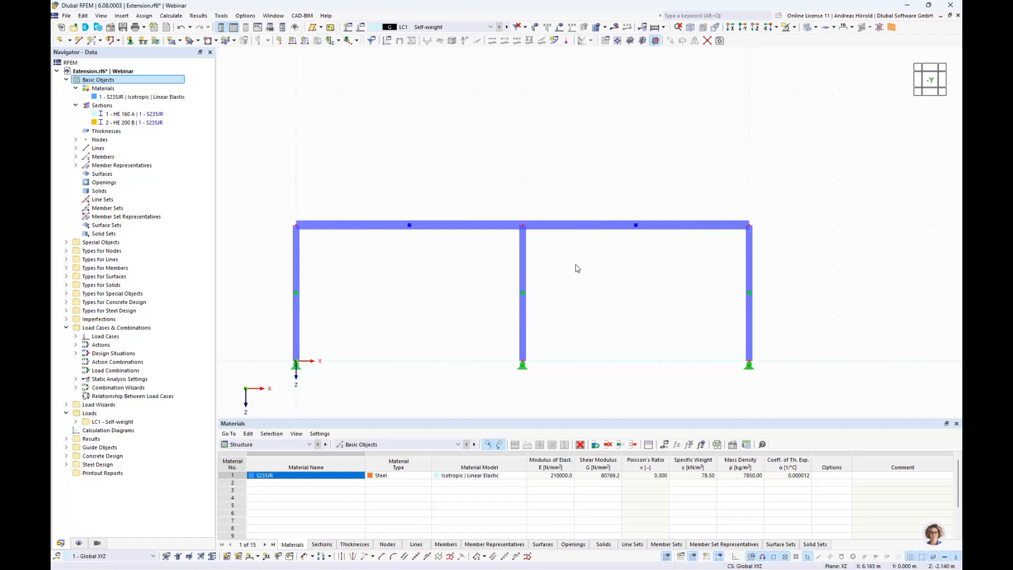
Step: Copy the top node of the column at the origin once with a Z displacement of -0.2 m
scroll(577, 269, up, 1)
middle_drag(574, 267, 642, 235)
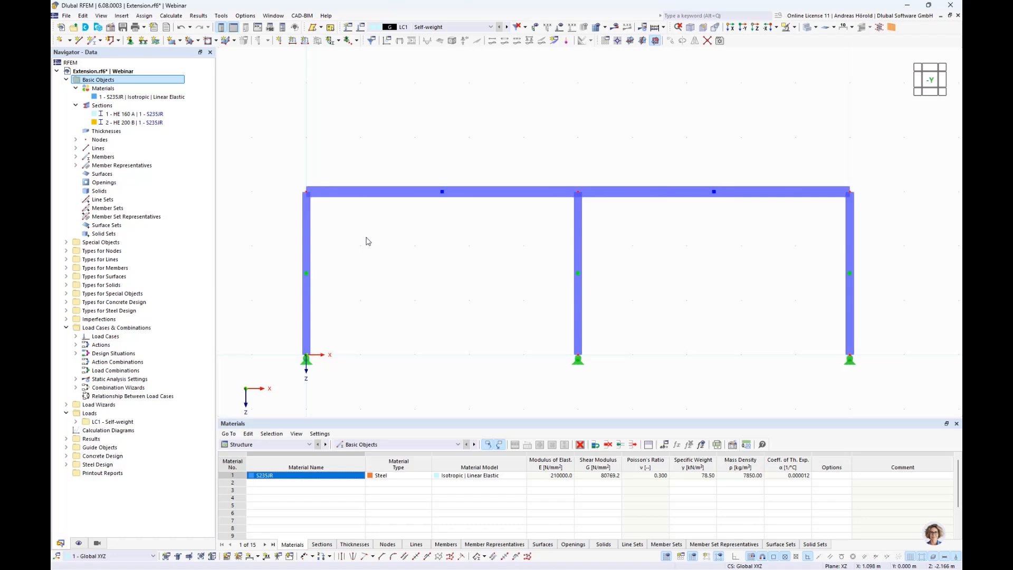
ctrl+middle_drag(448, 250, 486, 247)
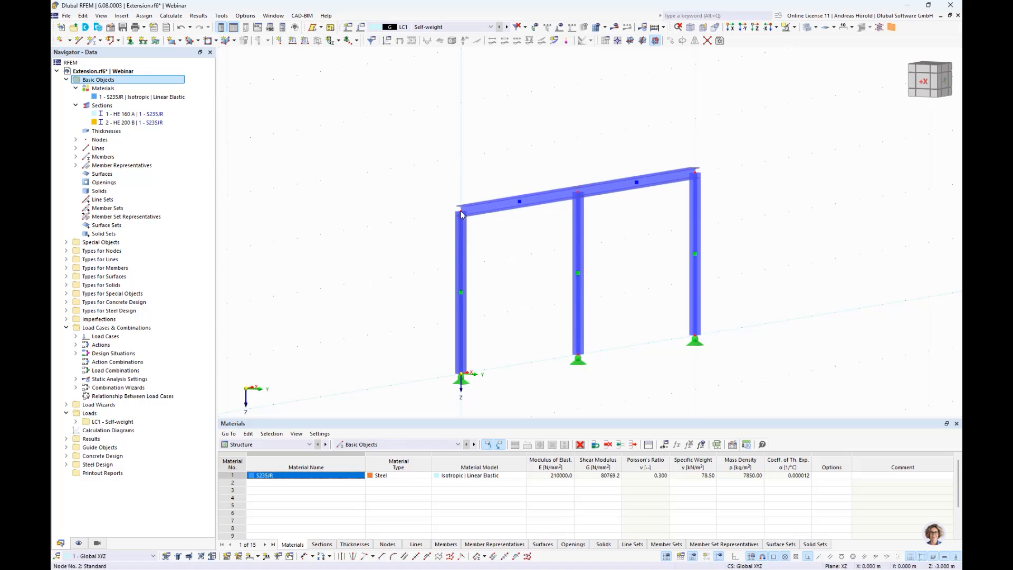
mouse_move(461, 214)
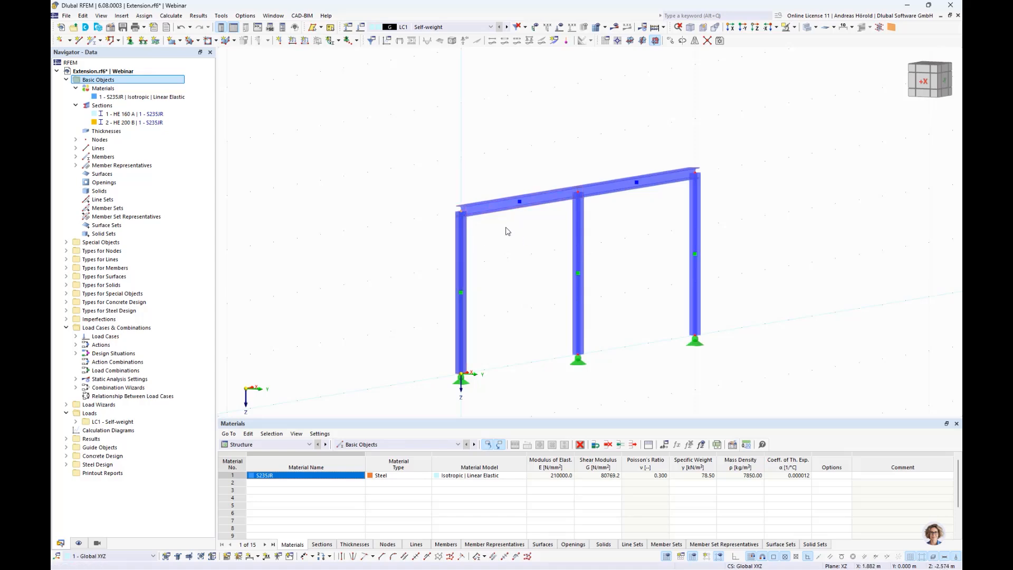
click(669, 41)
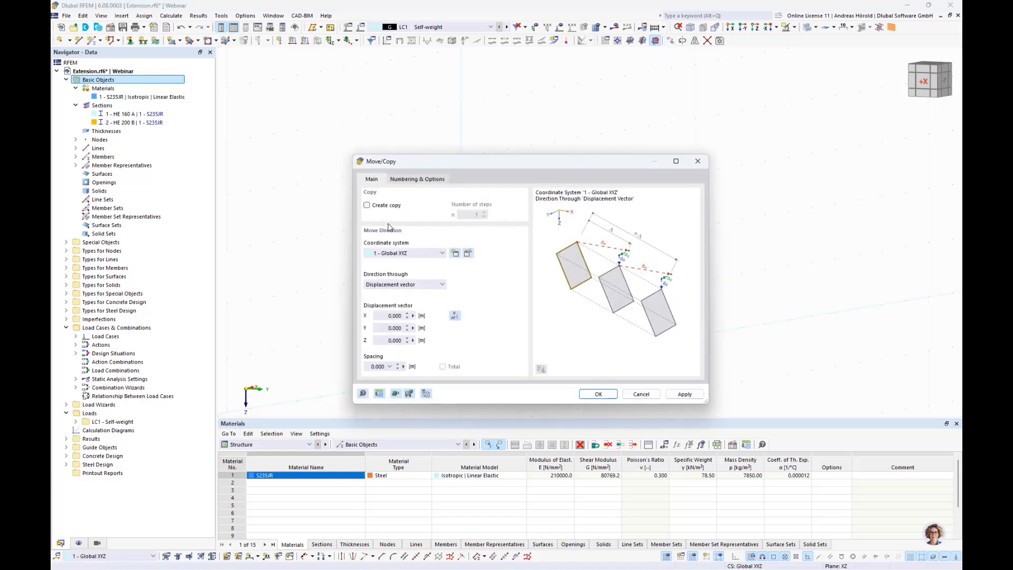
click(367, 205)
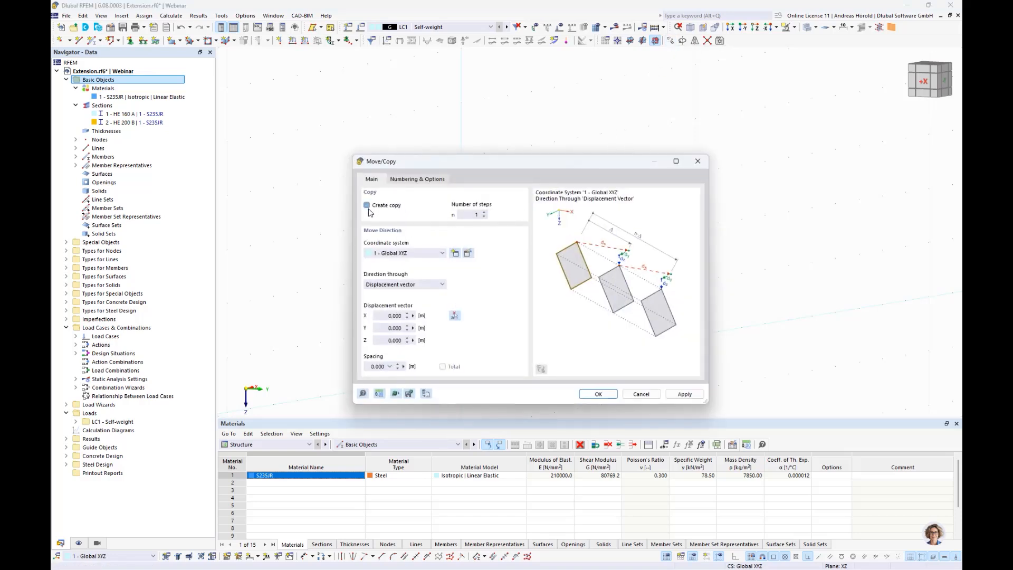
click(376, 342)
text(-,2)
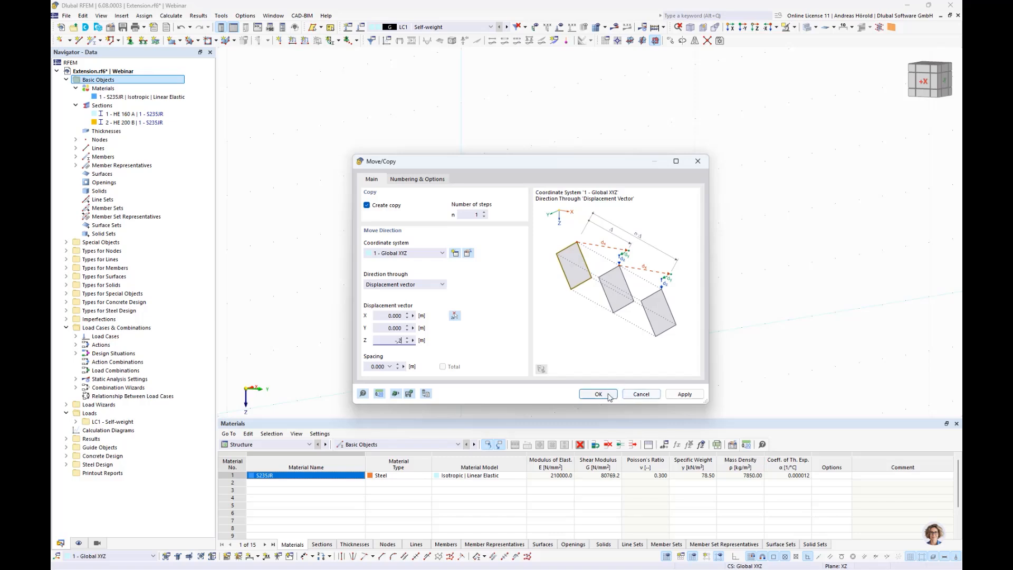
click(600, 396)
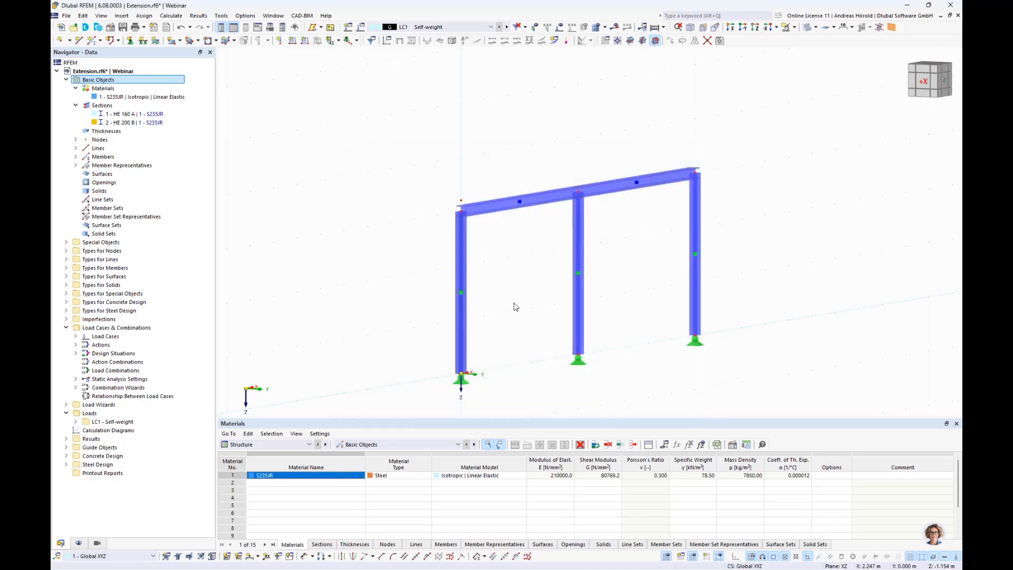
Step: Switch the work plane to XY and set its origin at the copied node above the first column
click(630, 41)
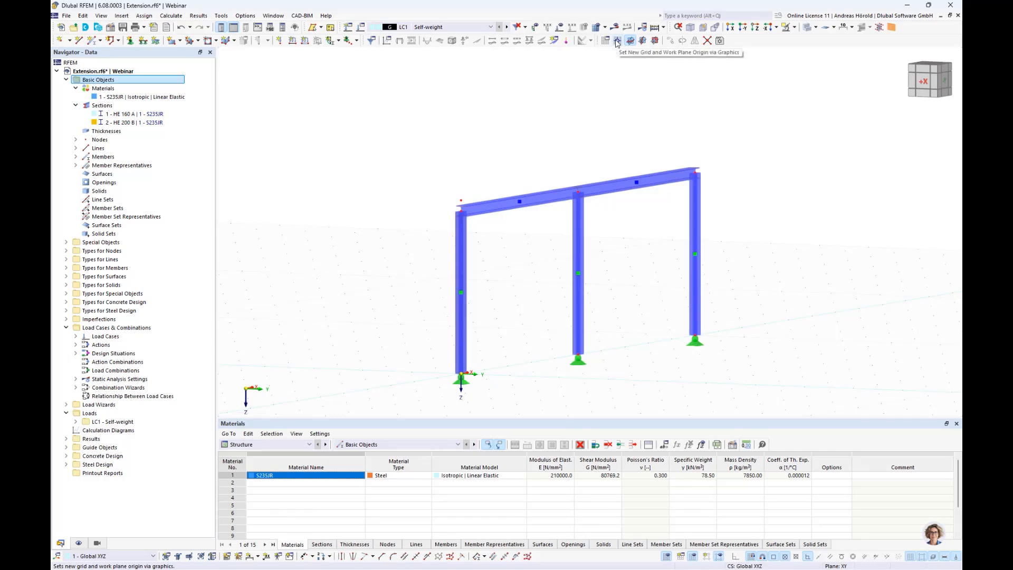
click(618, 42)
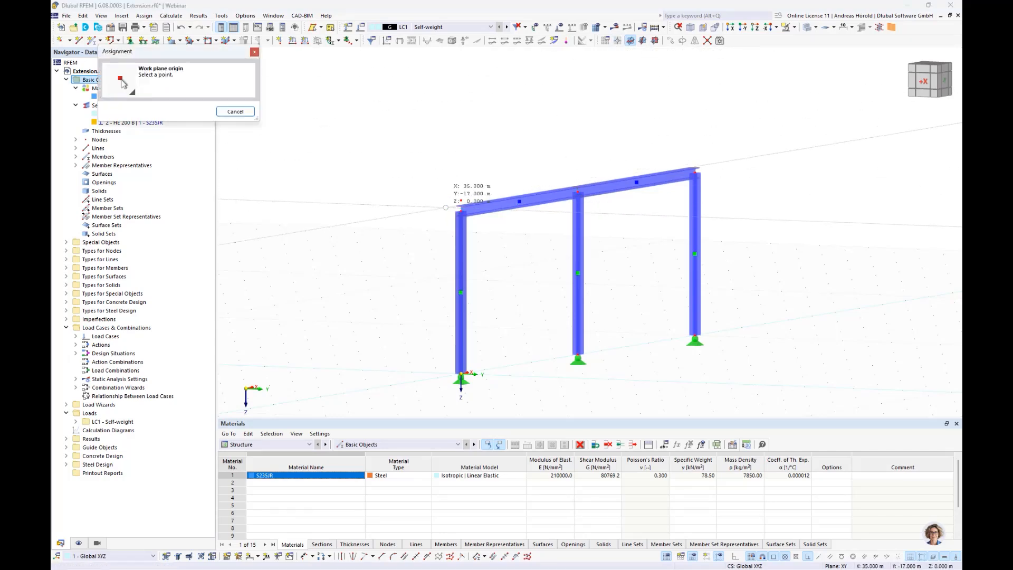
click(460, 200)
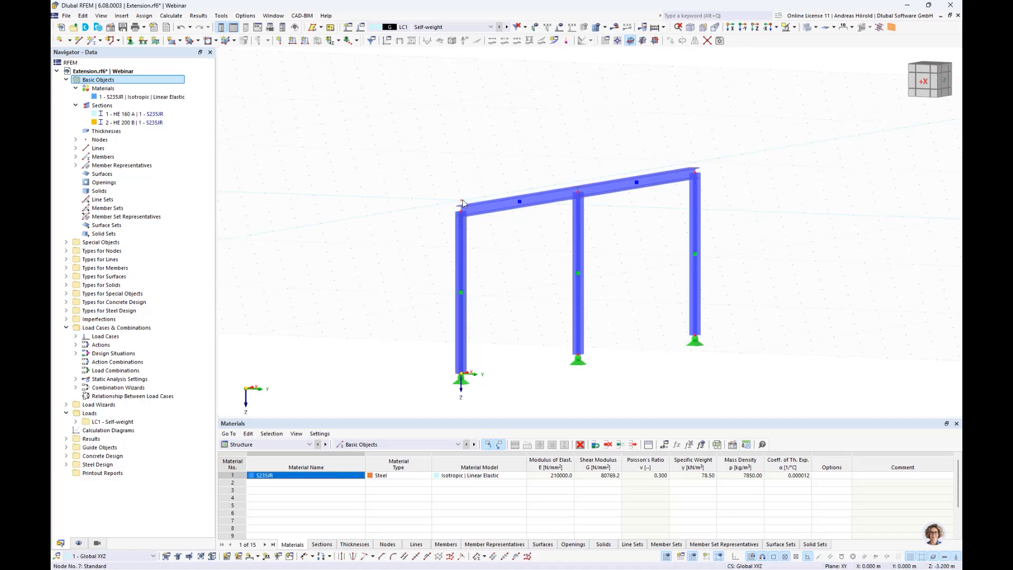
ctrl+middle_drag(530, 292, 537, 283)
ctrl+middle_drag(536, 285, 535, 291)
right_click(535, 291)
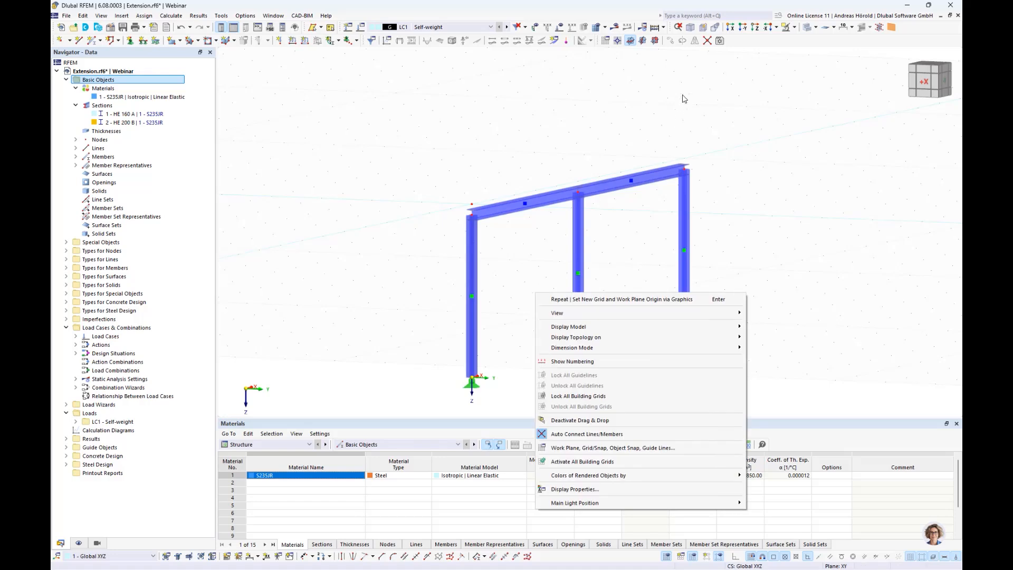
click(691, 85)
Step: Create a uniform 200 mm thickness in C25/30 concrete for a new rectangular surface with Standard stiffness
click(754, 27)
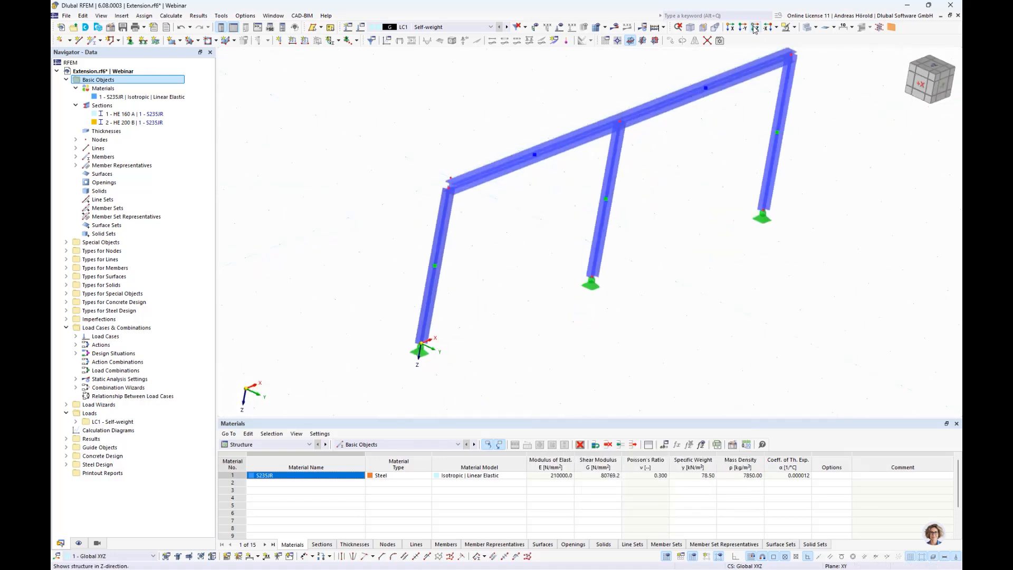
scroll(464, 364, down, 3)
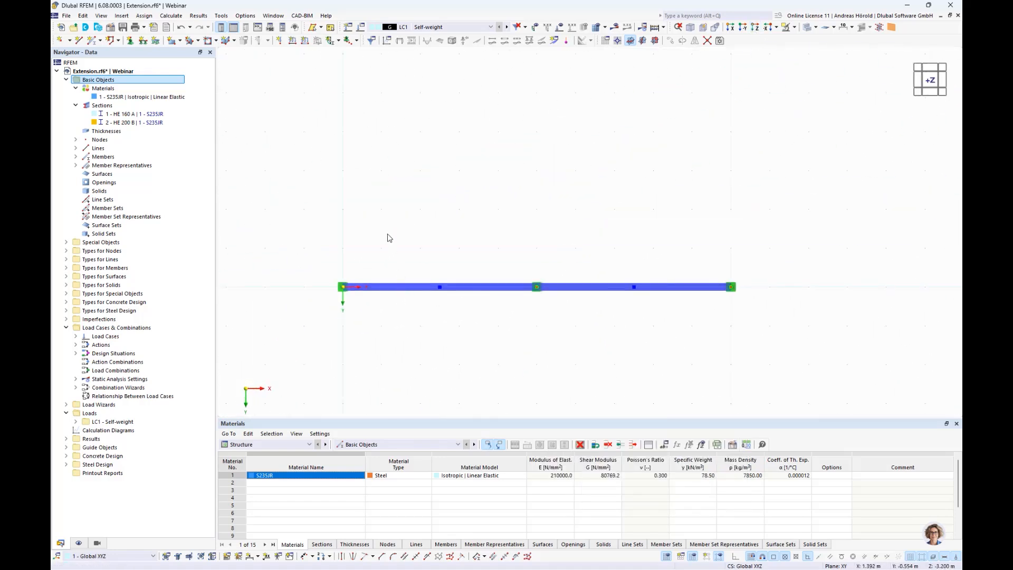
click(171, 41)
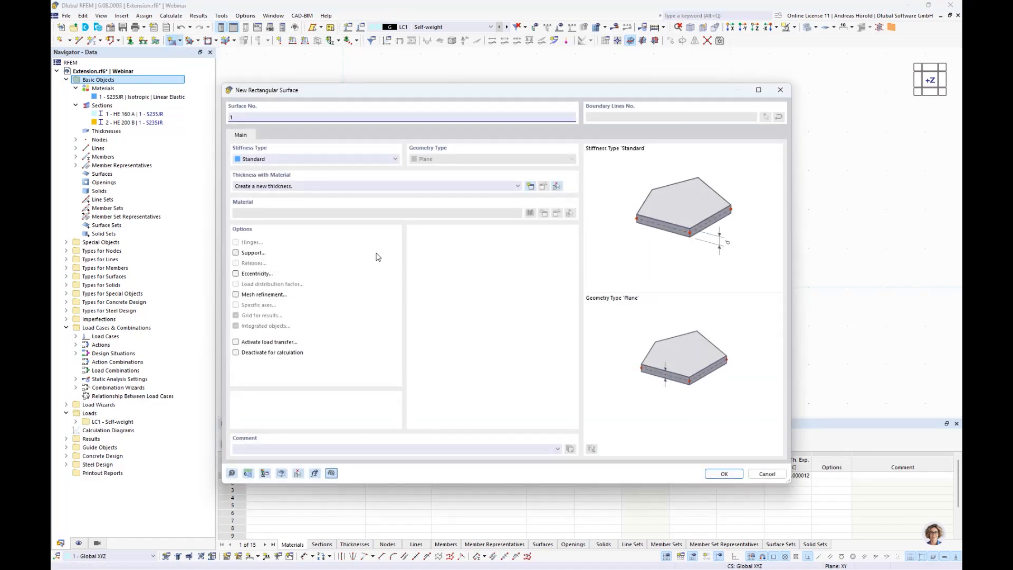
click(295, 158)
click(295, 158)
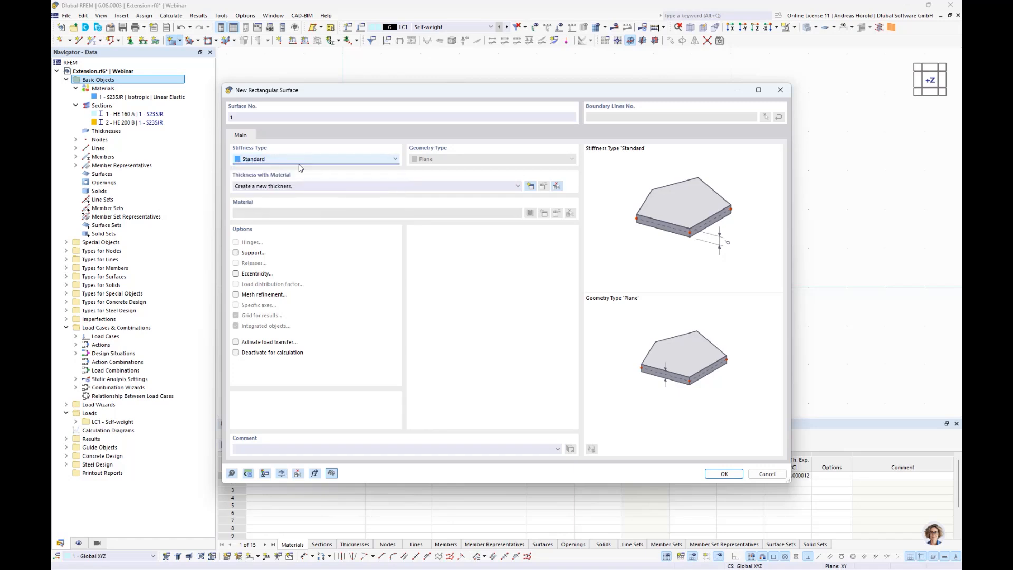
click(531, 187)
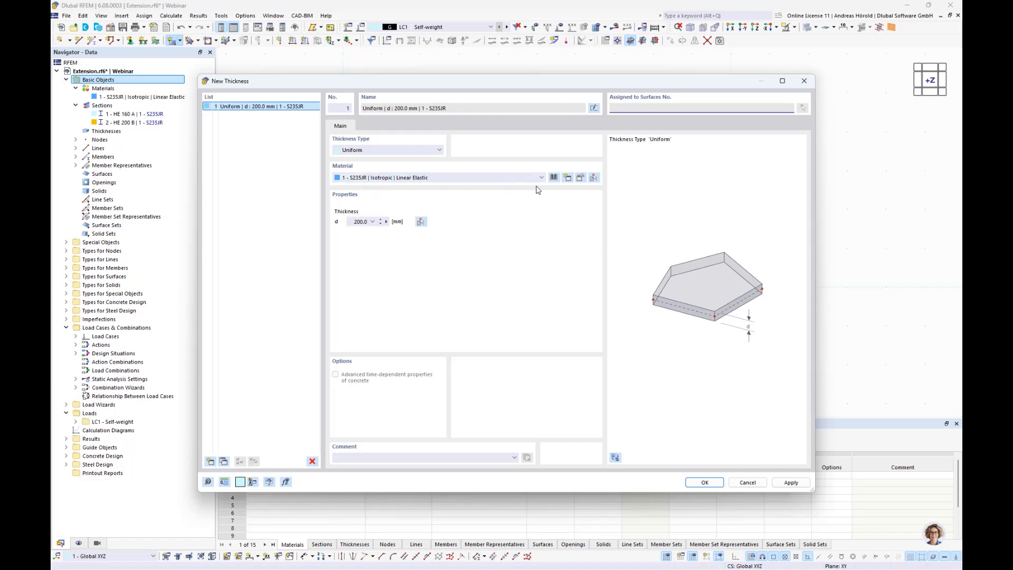
click(553, 178)
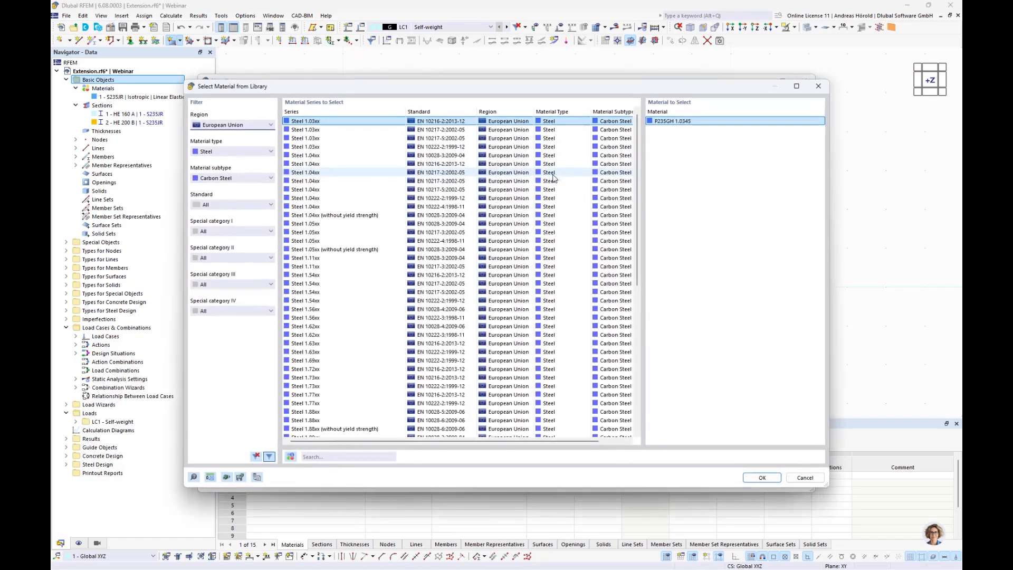
click(228, 153)
click(230, 170)
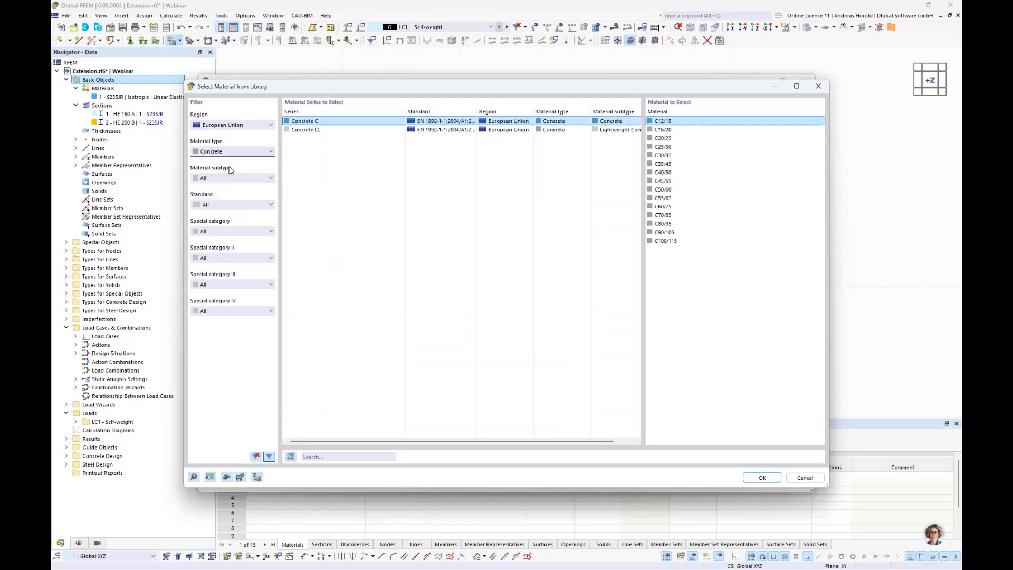
click(664, 148)
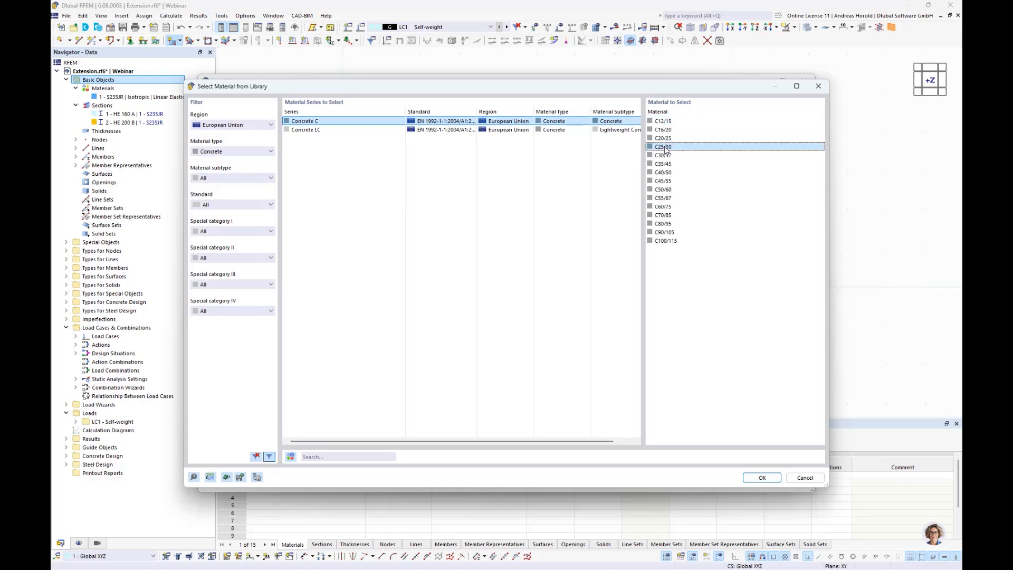
click(762, 477)
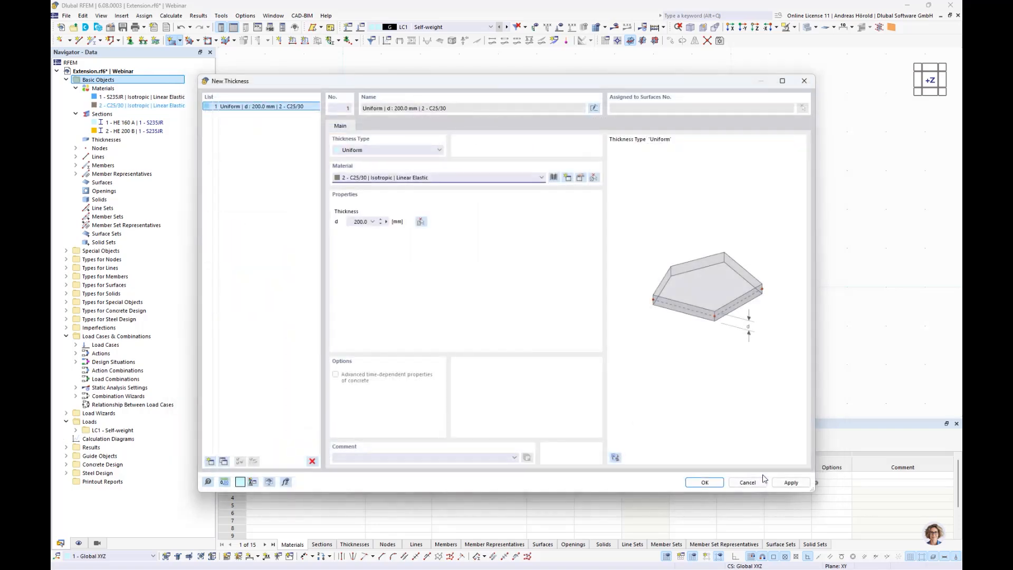
click(702, 482)
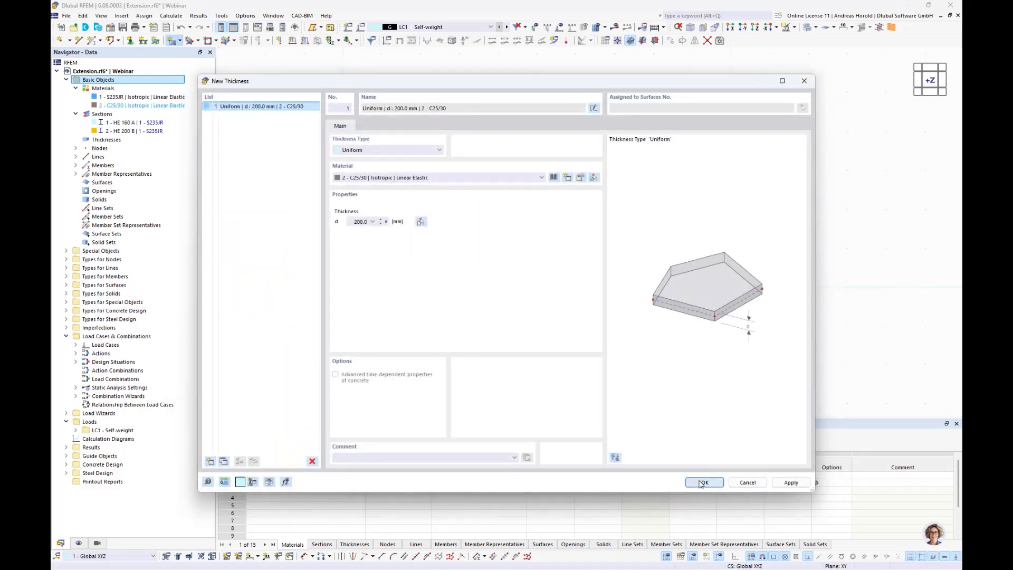
Step: Draw the rectangular 200 mm concrete slab from the node above the first column, 10 m along the beams and extending towards negative Y
click(719, 474)
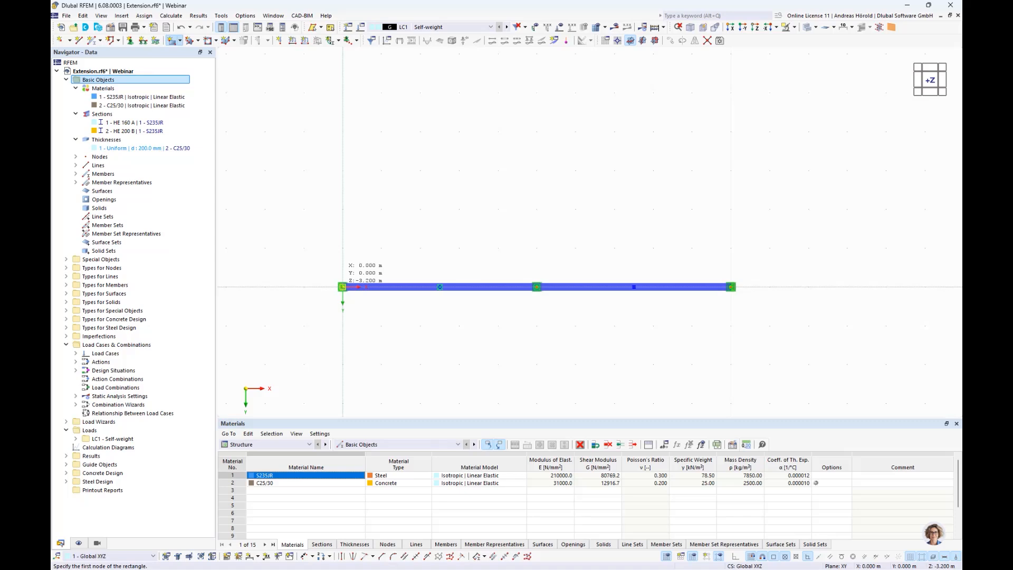
click(342, 287)
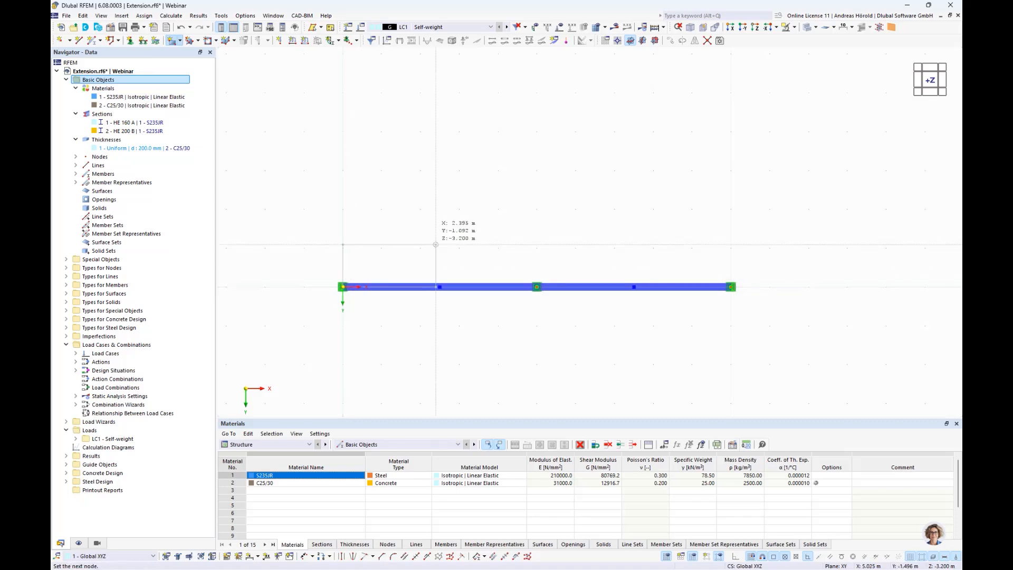
click(730, 131)
key(F7)
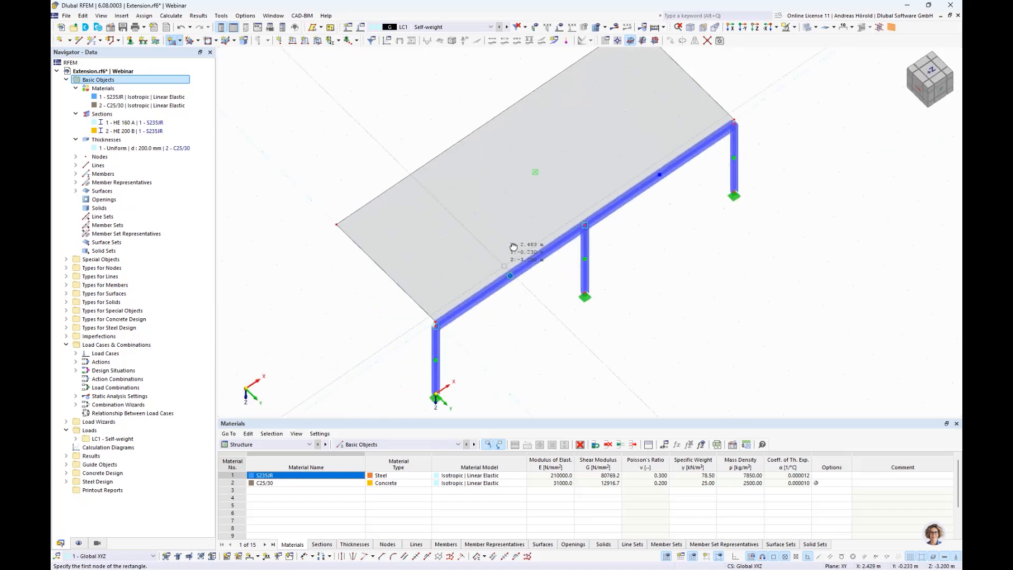
ctrl+middle_drag(513, 247, 494, 266)
key(Escape)
scroll(505, 209, up, 3)
scroll(485, 281, down, 2)
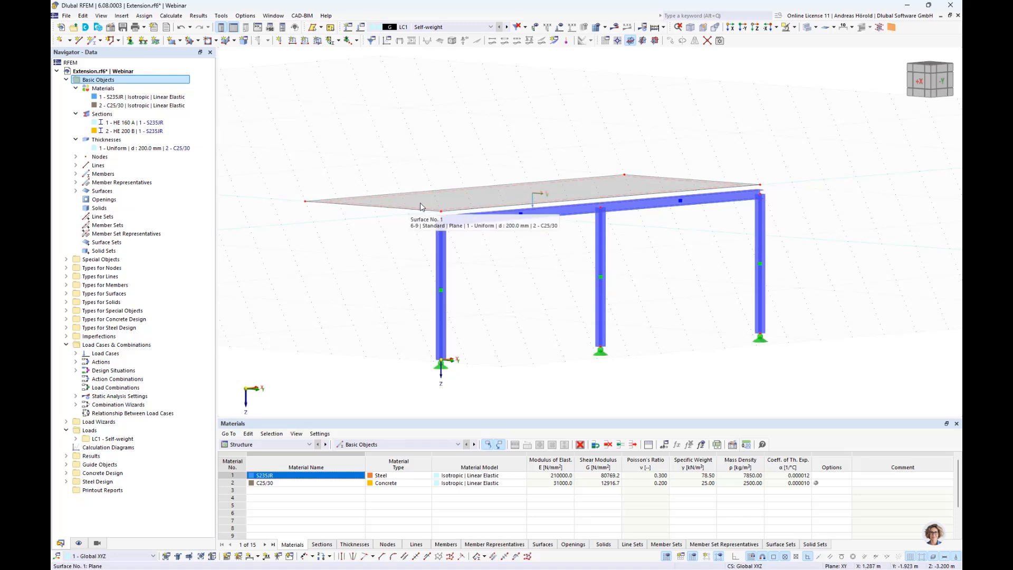
Step: Render the surfaces as Filled incl. Thickness and examine how the slab sits on the beam above the first column
click(79, 543)
click(79, 545)
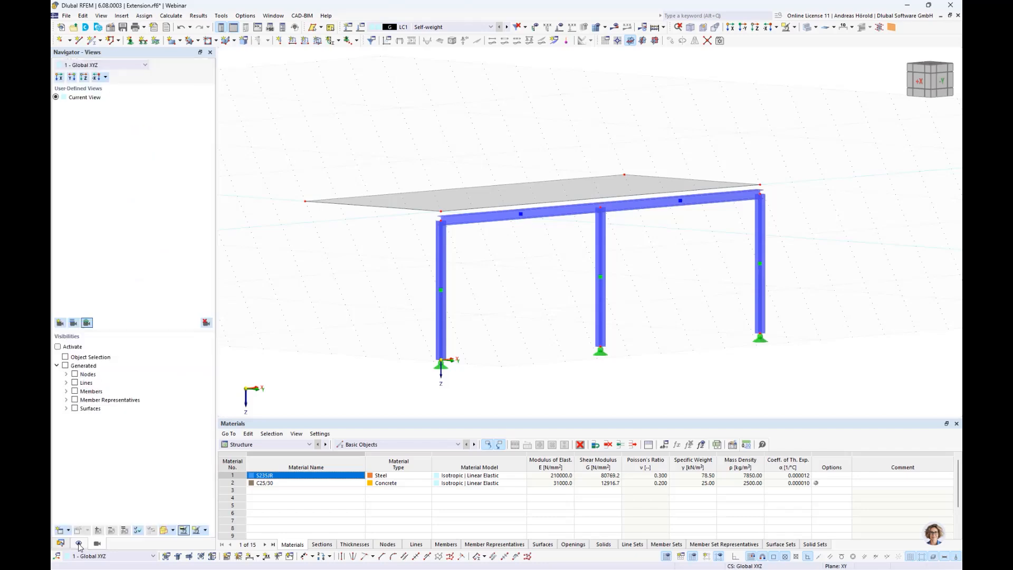
click(79, 544)
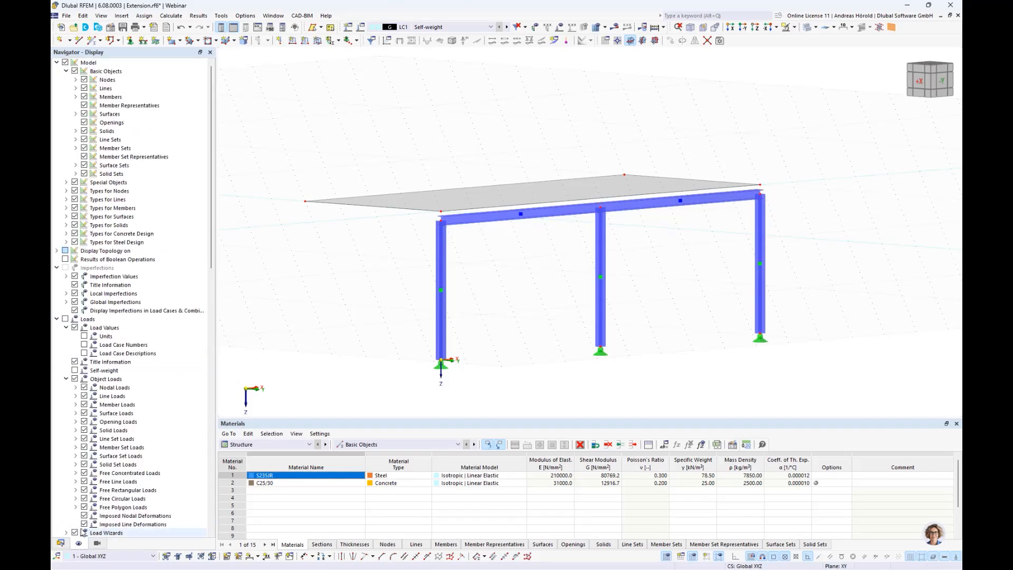
scroll(130, 435, down, 10)
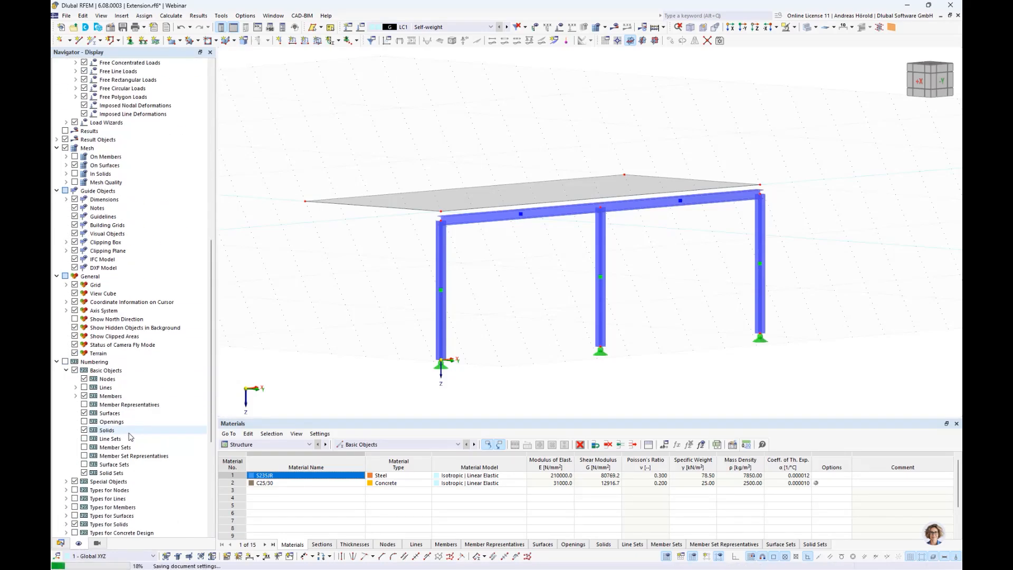
scroll(130, 436, down, 8)
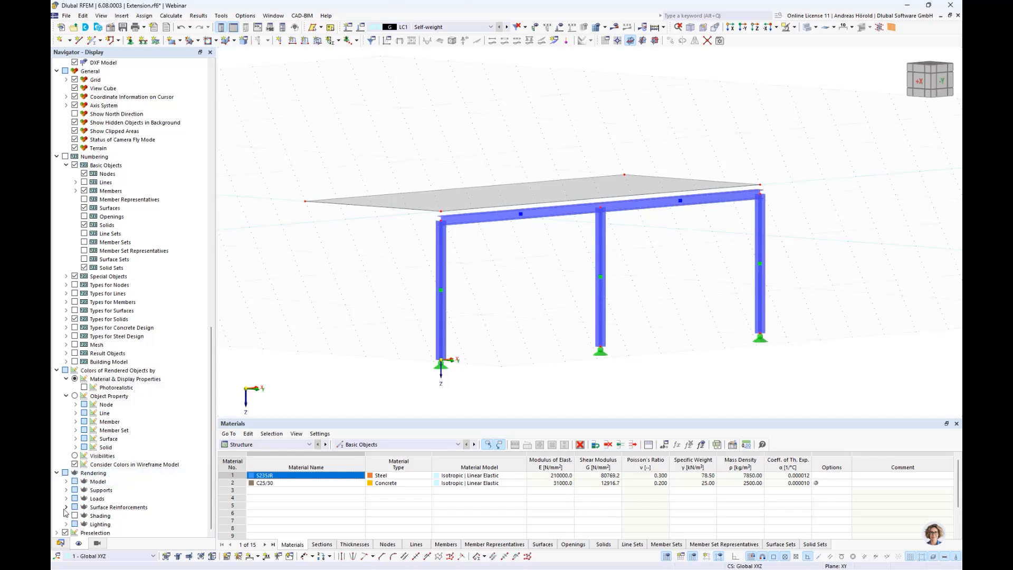
click(66, 482)
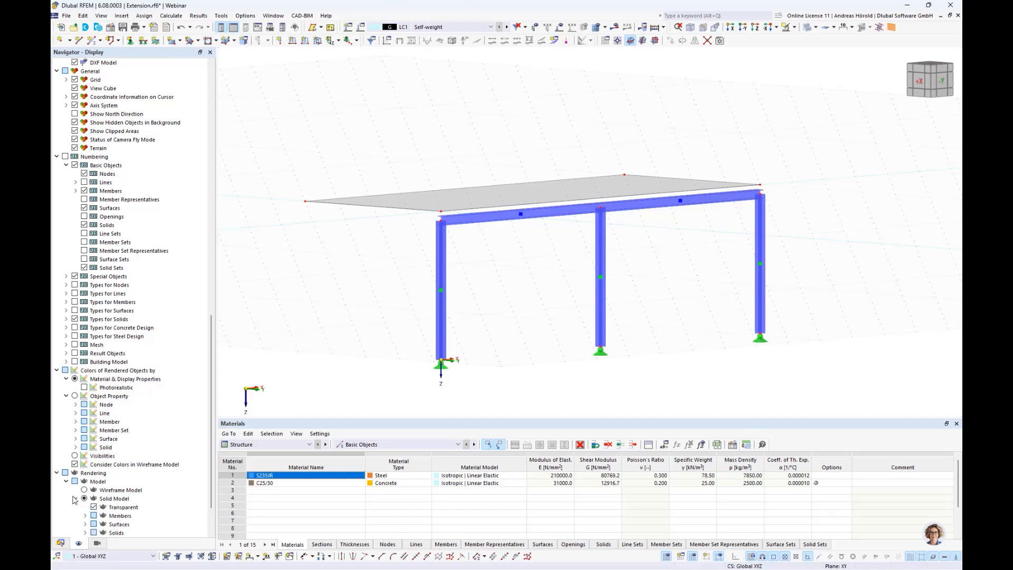
scroll(73, 500, down, 2)
click(86, 473)
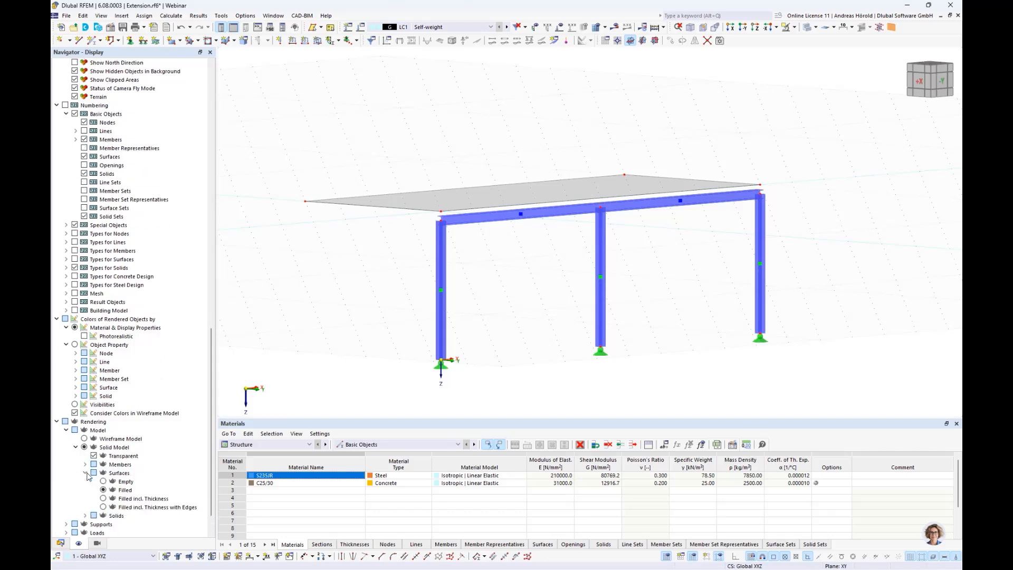
click(104, 498)
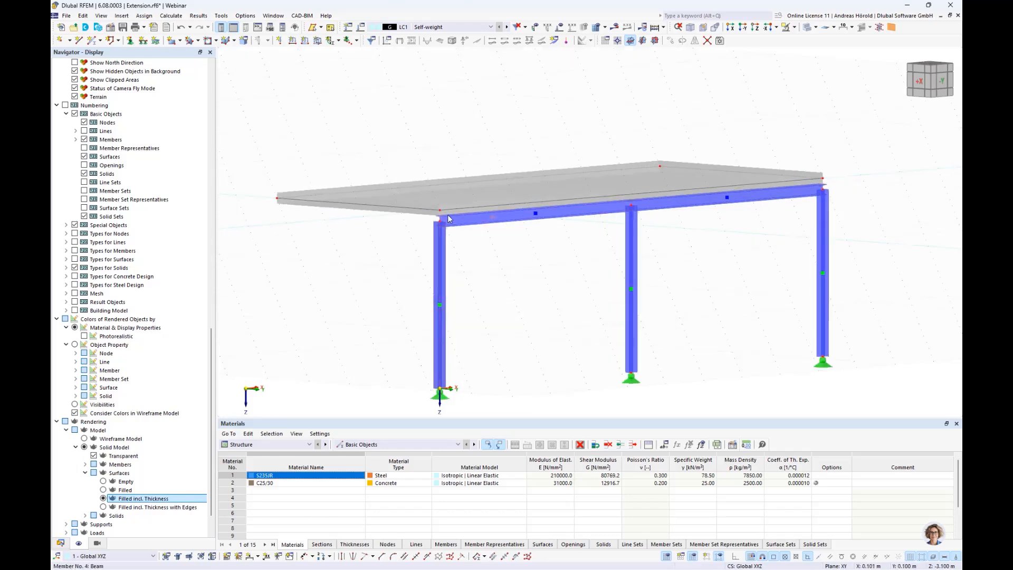
scroll(447, 214, up, 5)
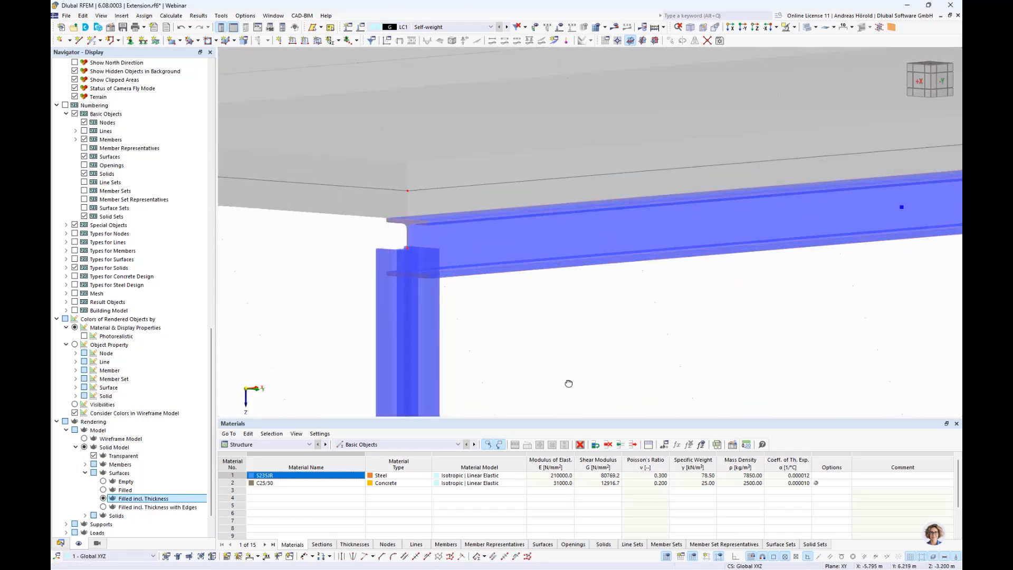
ctrl+middle_drag(568, 383, 570, 376)
scroll(570, 376, down, 5)
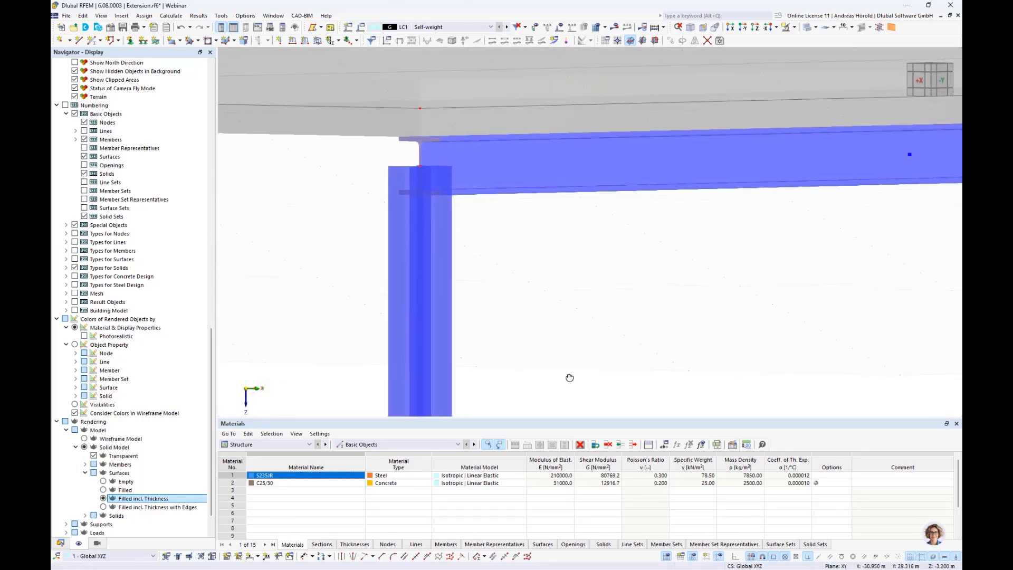
Step: Return the surface rendering to Filled without thickness
click(104, 490)
scroll(714, 291, down, 1)
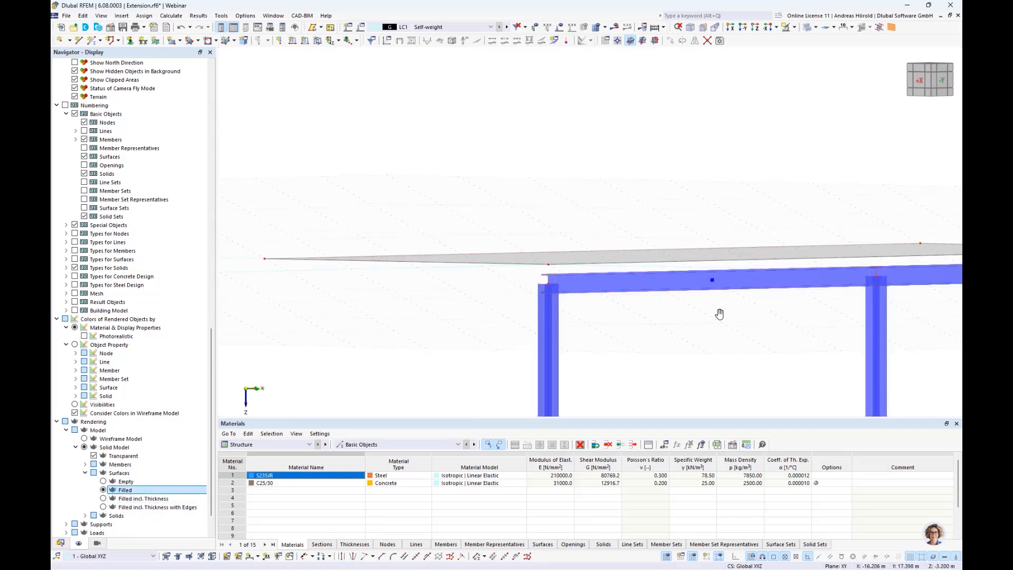
ctrl+middle_drag(719, 314, 595, 308)
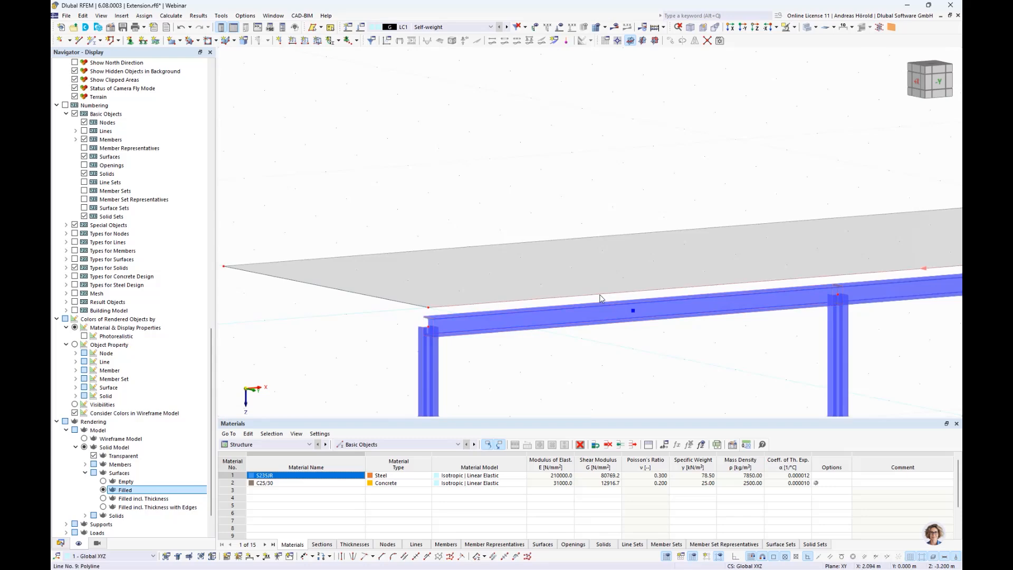
scroll(633, 342, down, 3)
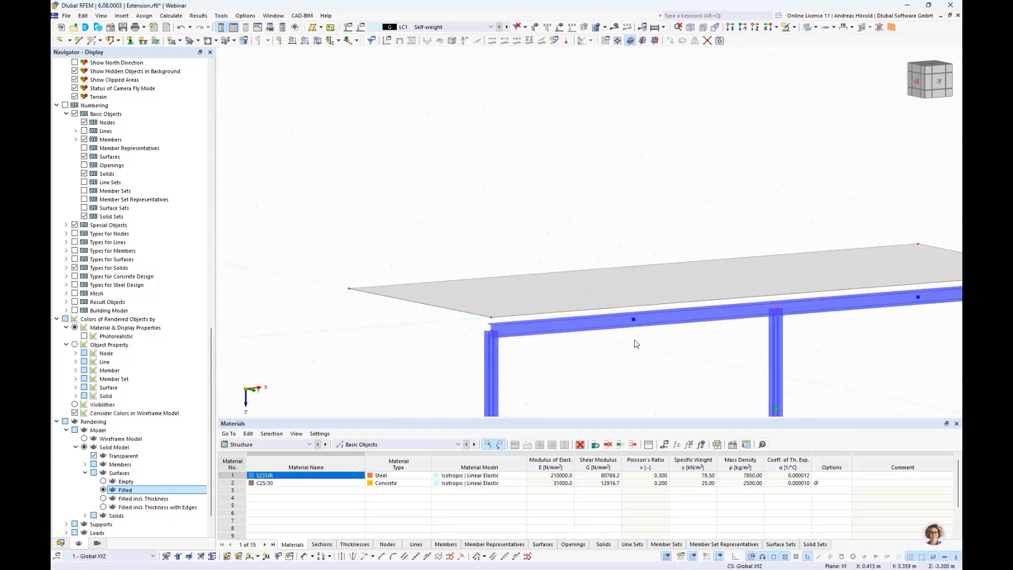
scroll(545, 285, up, 2)
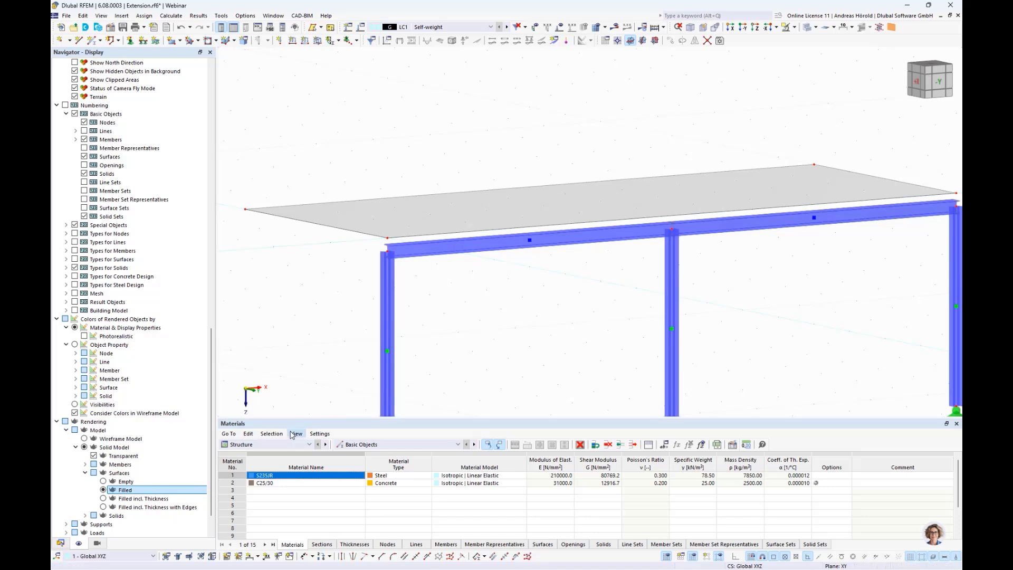
Step: Start a new line-to-line rigid link between the slab edge above the beams (line 9) and the first beam (line 4)
click(61, 544)
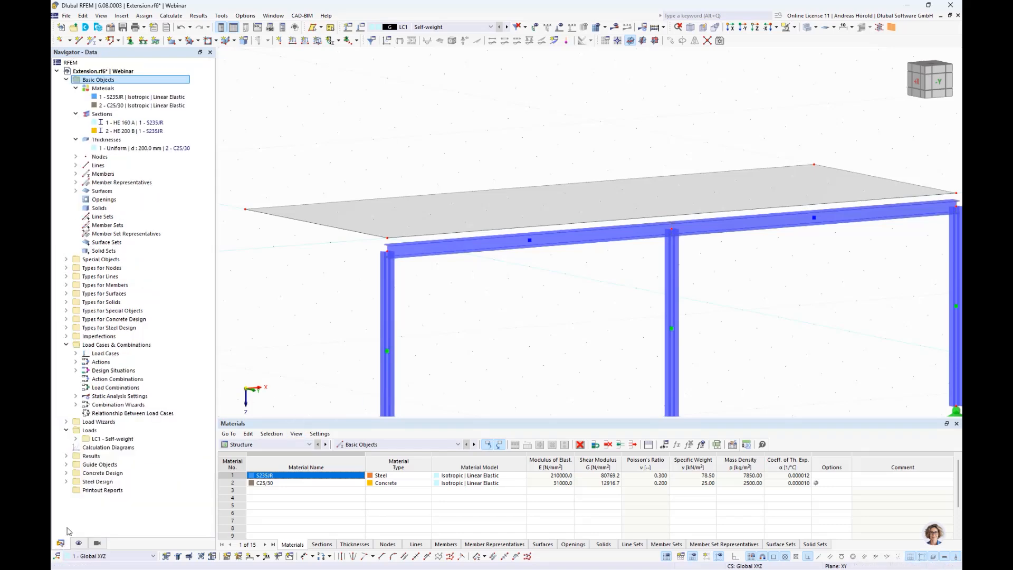
click(67, 259)
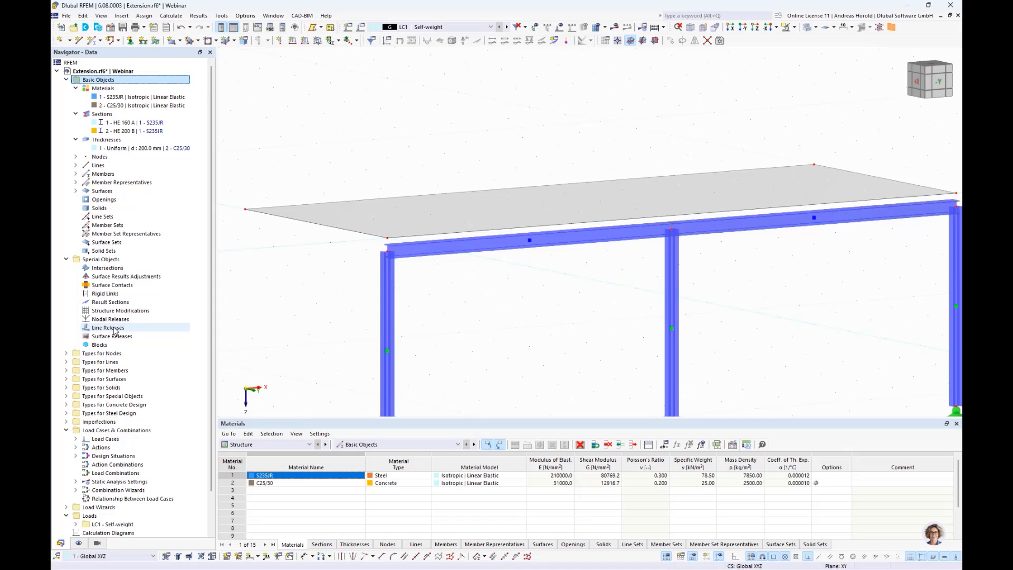
right_click(105, 294)
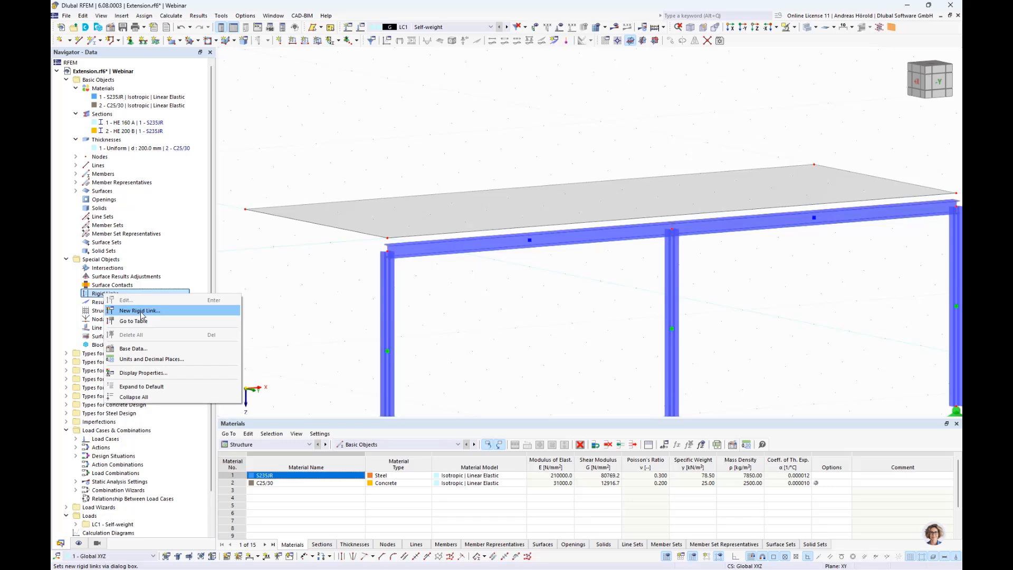
click(140, 311)
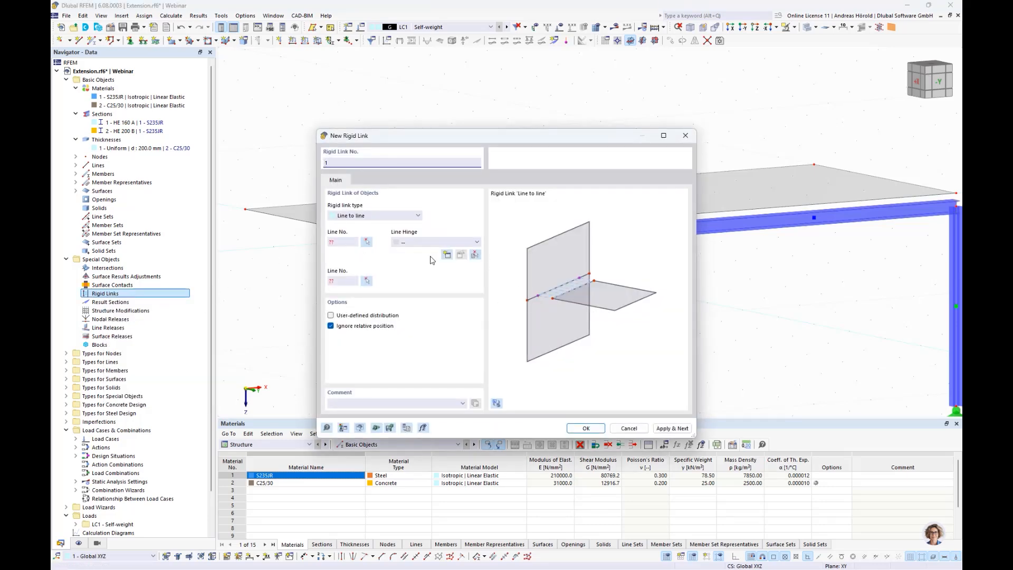
click(366, 241)
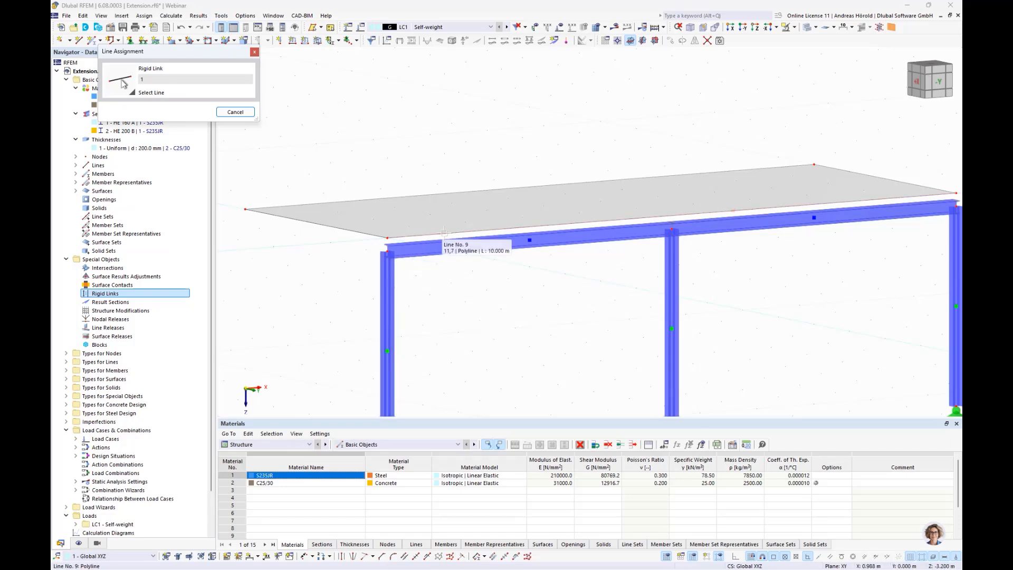
click(446, 232)
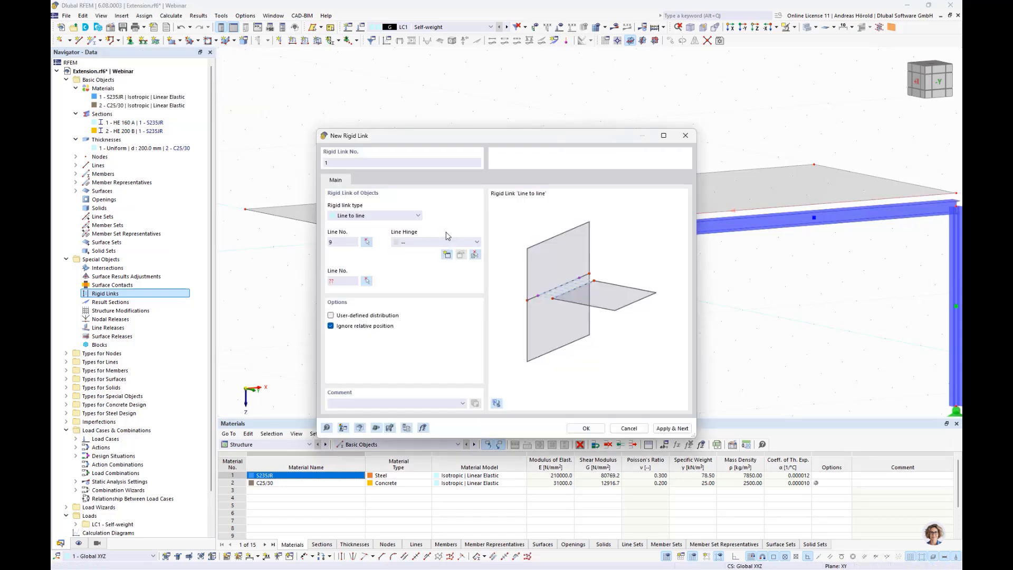
click(369, 285)
click(495, 243)
Step: Give the rigid link a new line hinge with φx and ux released, using a ux spring constant of 0.001 kN/m²
click(447, 255)
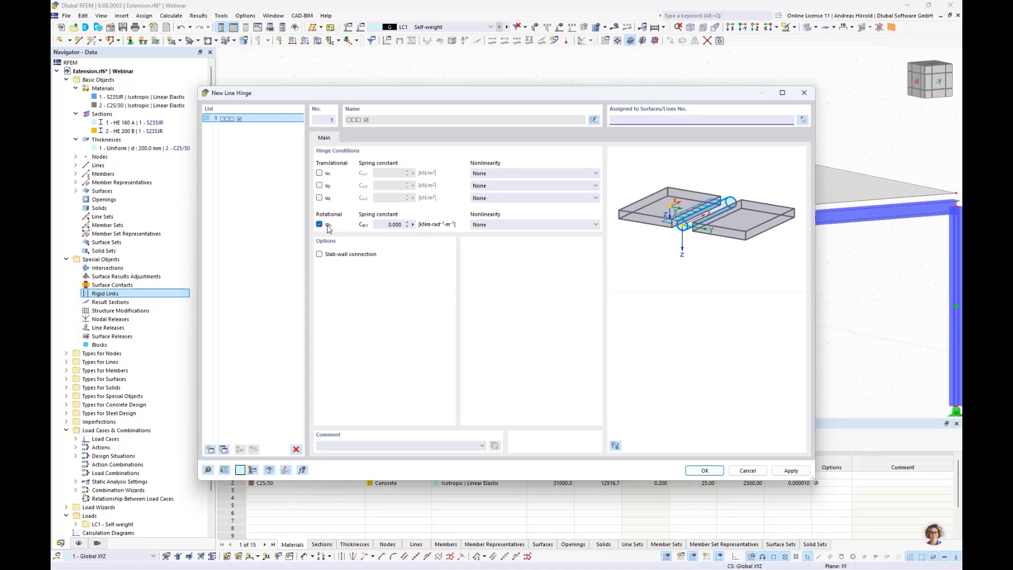
click(319, 173)
drag(399, 173, 412, 175)
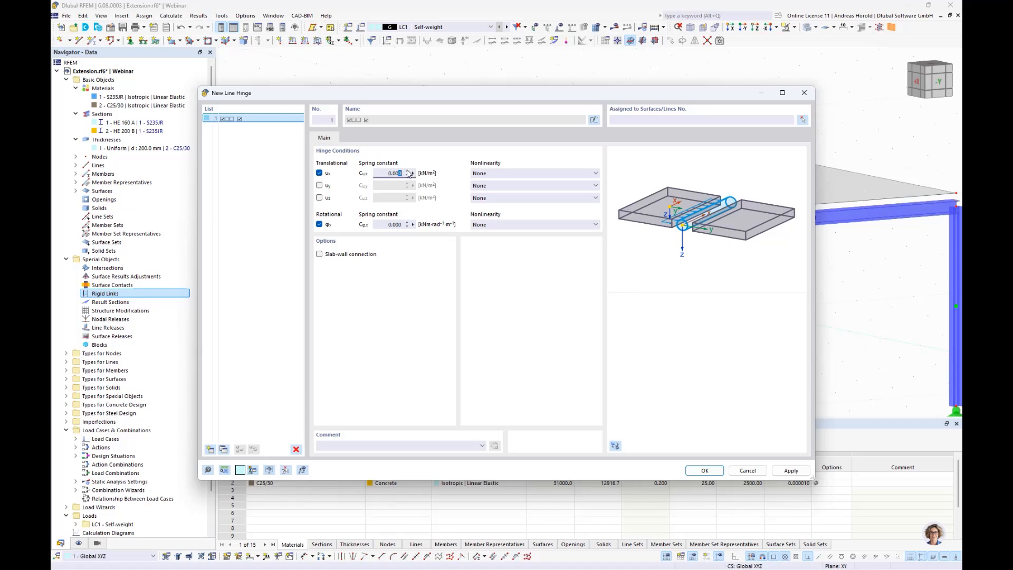
text(1)
click(704, 471)
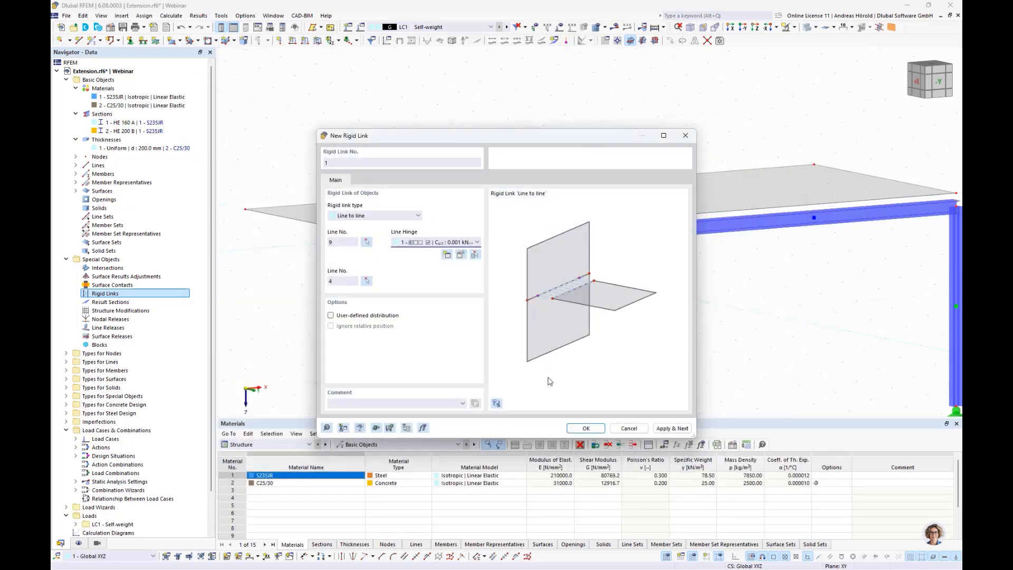
click(586, 428)
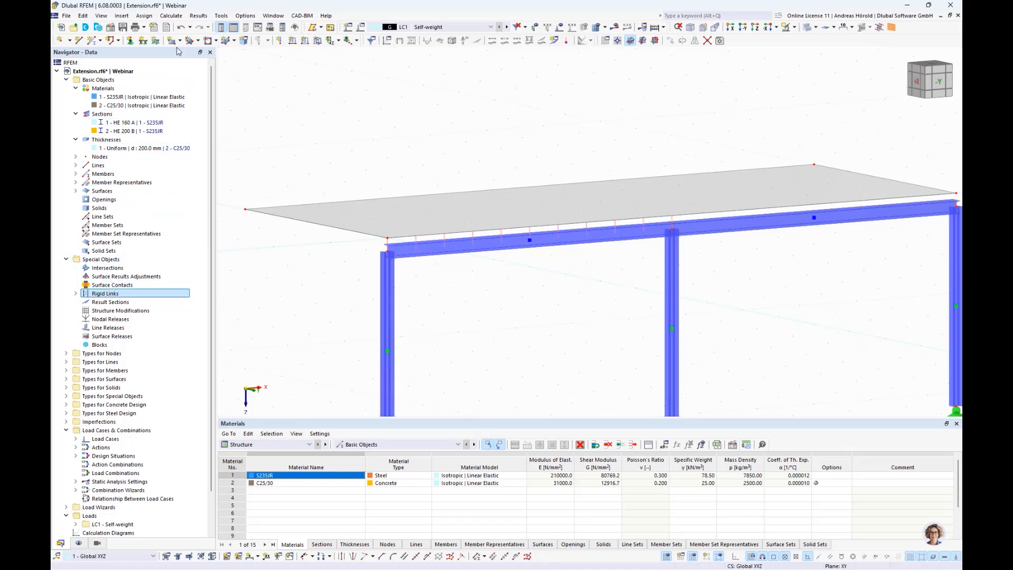
Step: Create a line-to-line rigid link between the slab edge above the beams (line 9) and the second beam (line 5), reusing line hinge 1
click(121, 17)
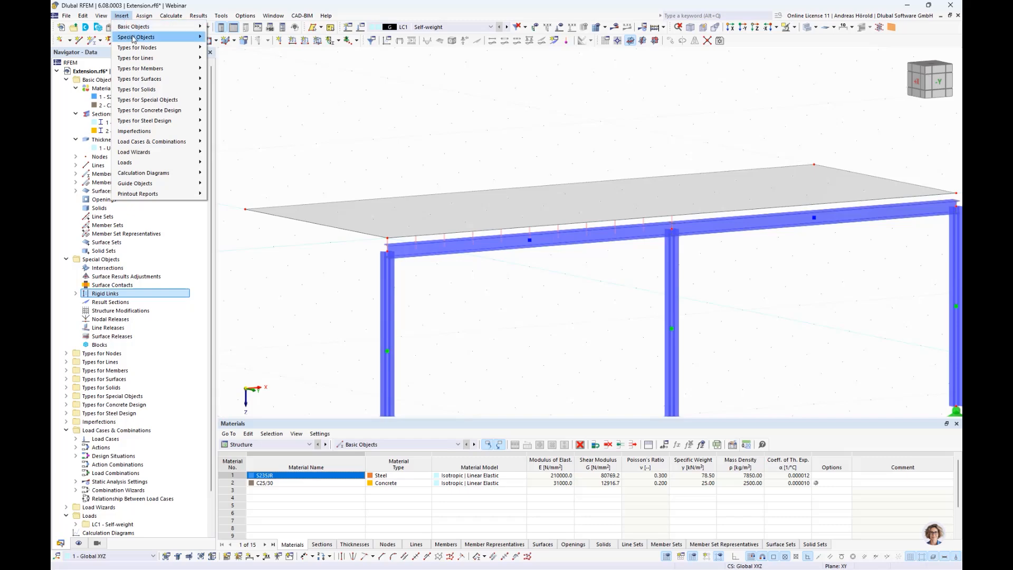
mouse_move(135, 38)
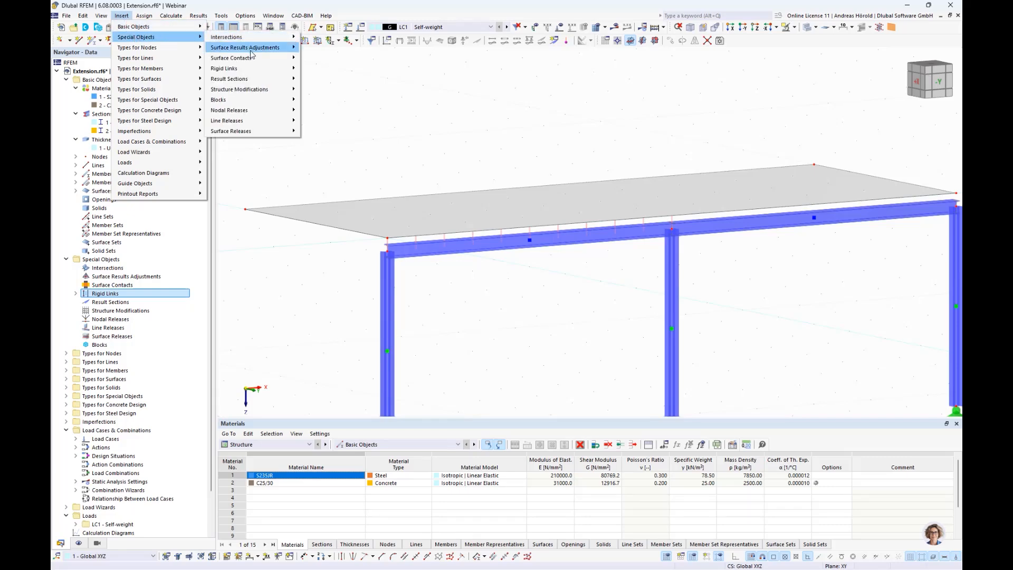
mouse_move(255, 70)
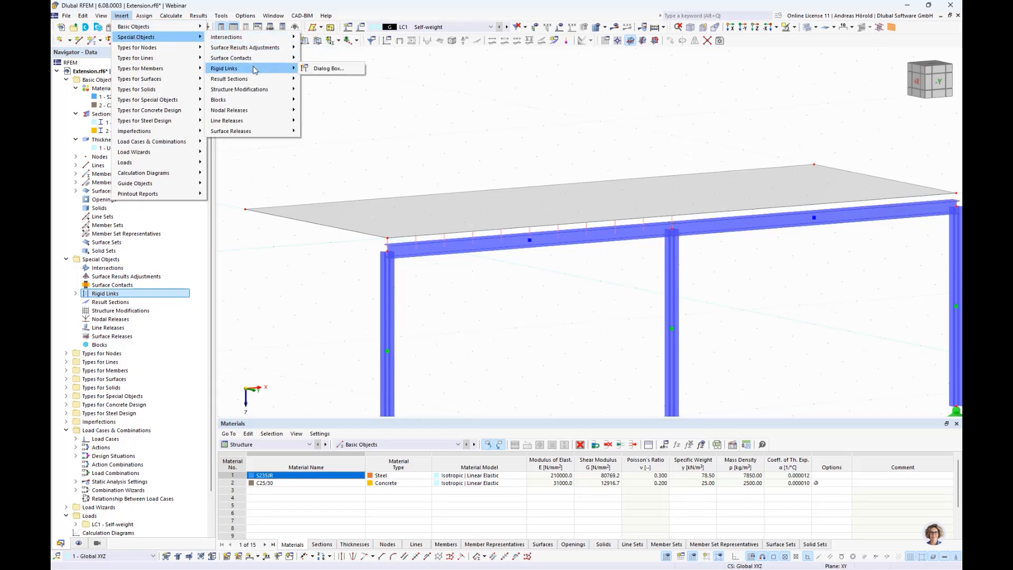
click(328, 69)
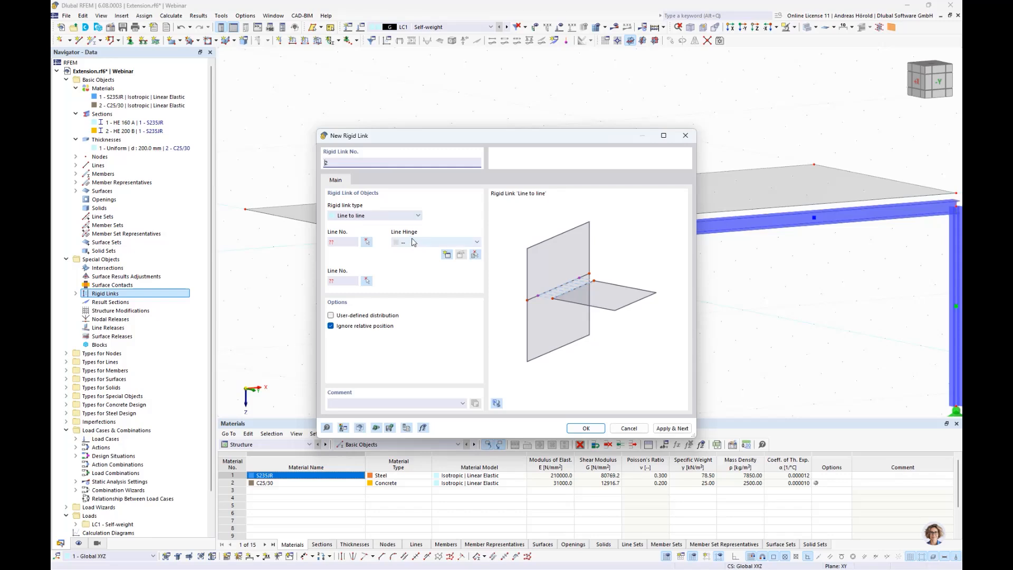
click(366, 242)
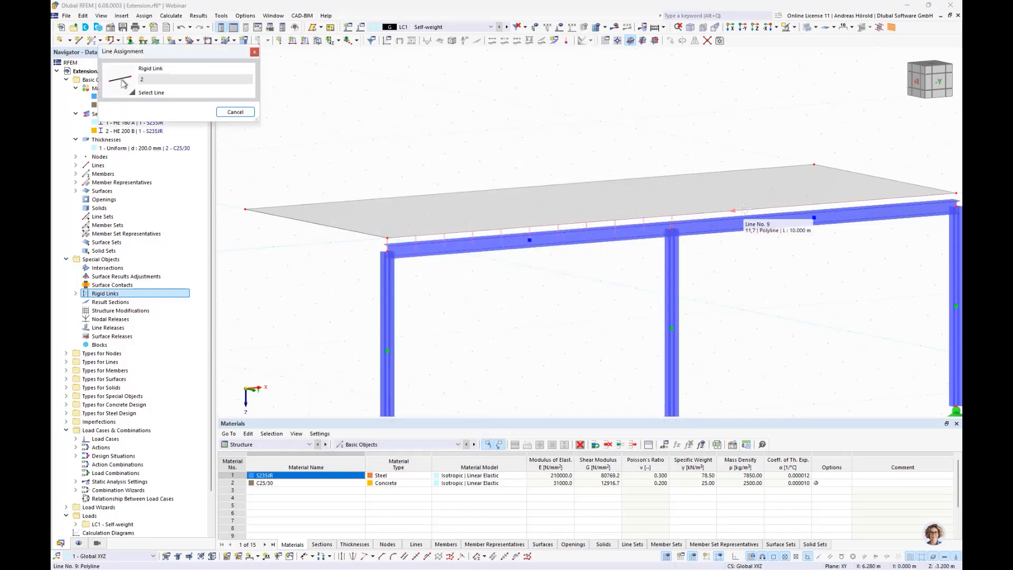
click(744, 209)
click(368, 280)
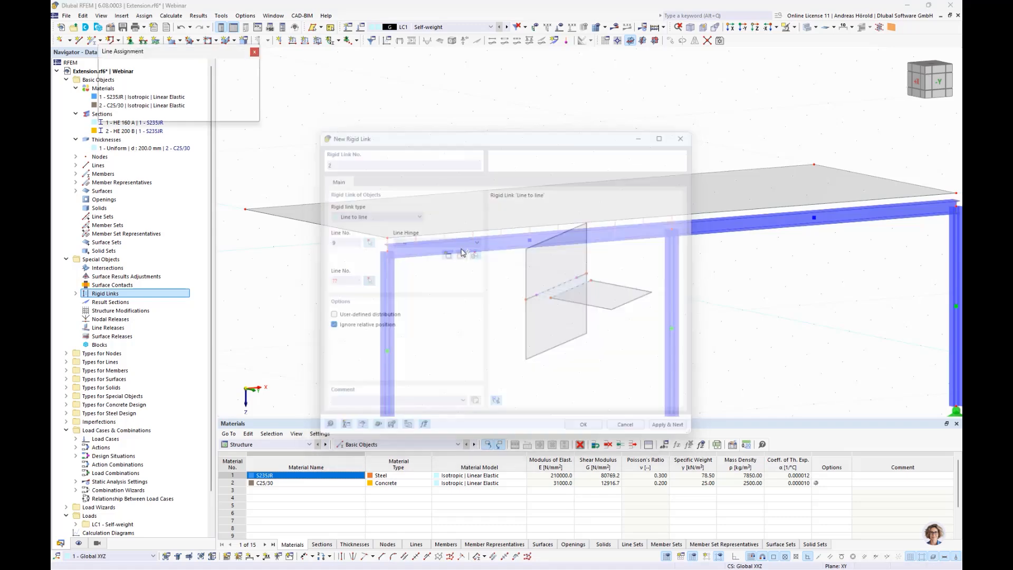
click(701, 231)
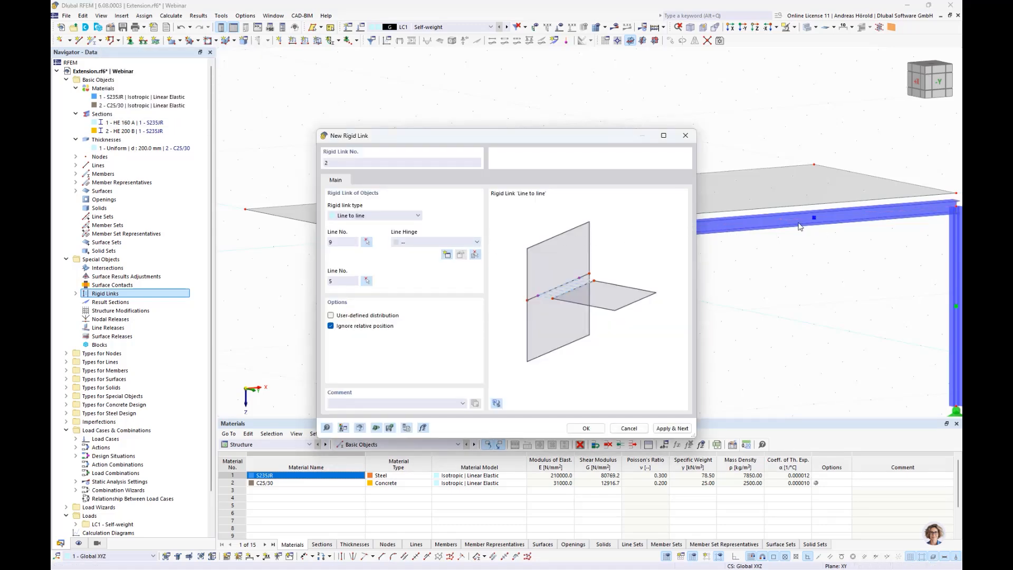
click(459, 244)
click(429, 257)
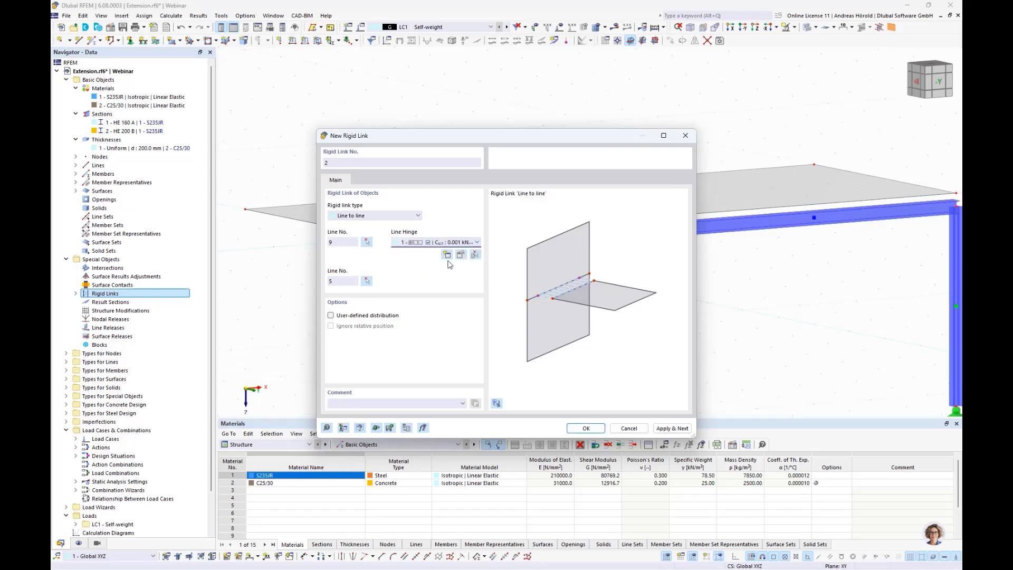
click(585, 428)
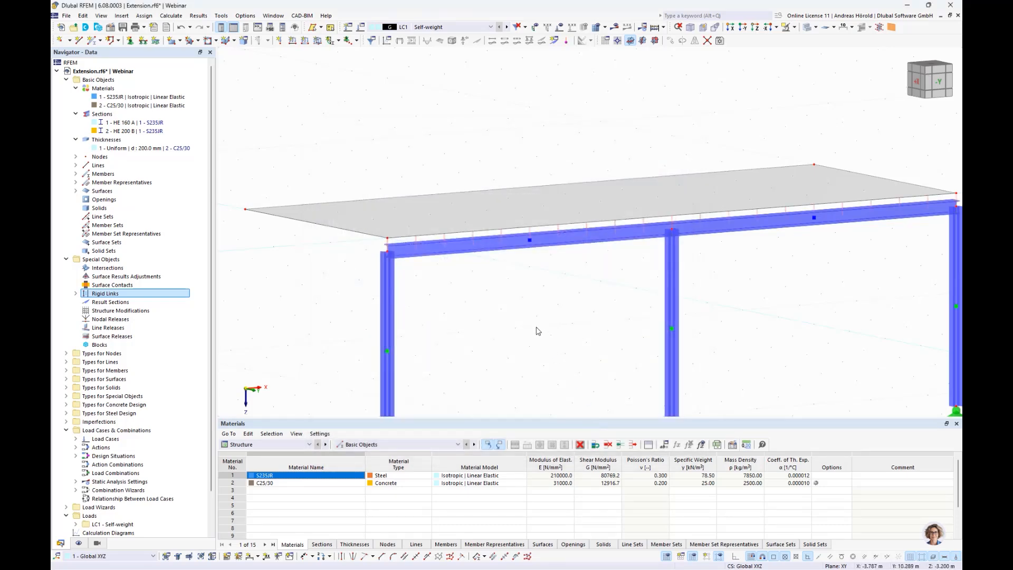
Step: Assign the Hinged line support to the long slab edge opposite the beams
scroll(537, 331, down, 5)
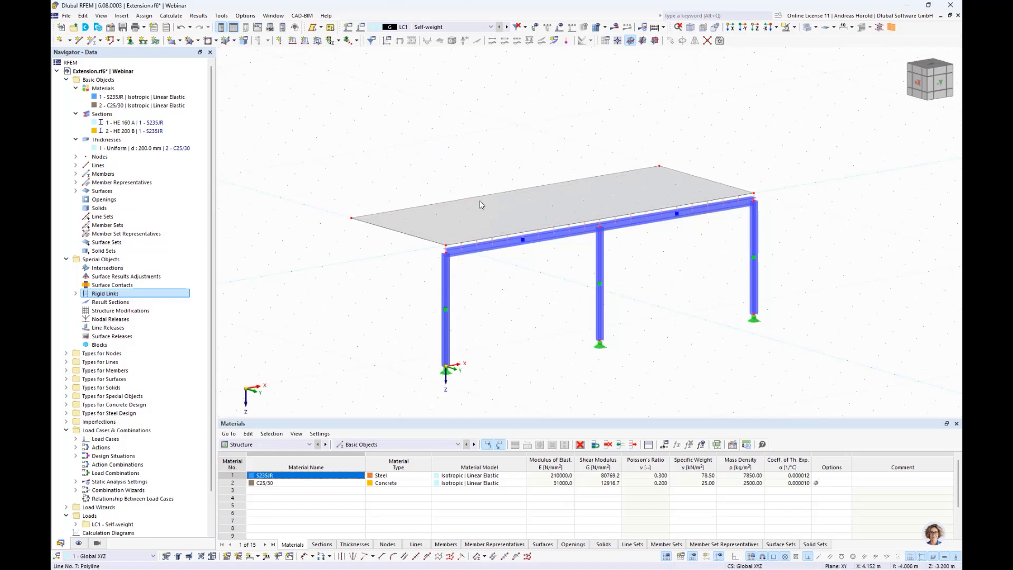
click(142, 41)
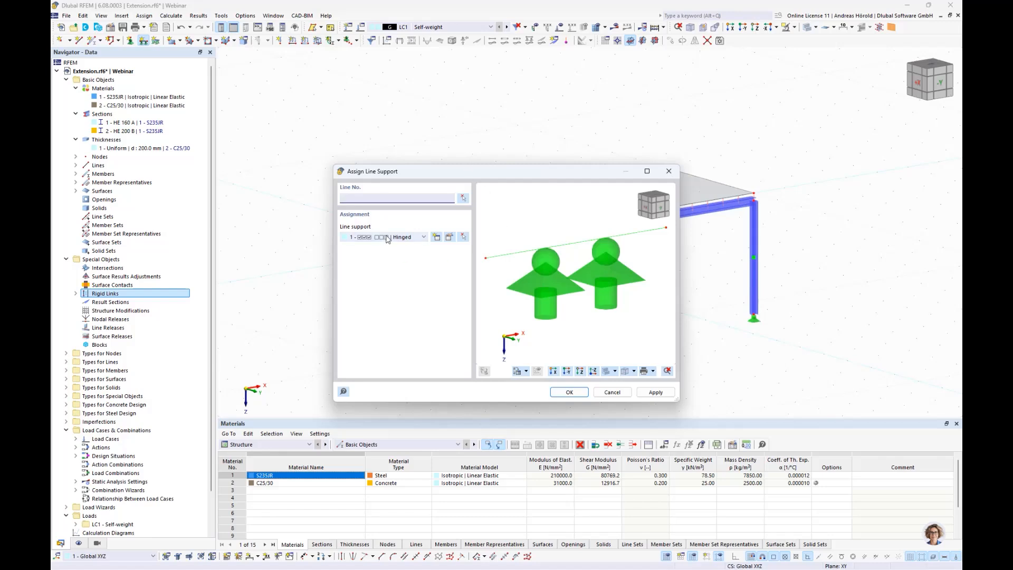
click(566, 391)
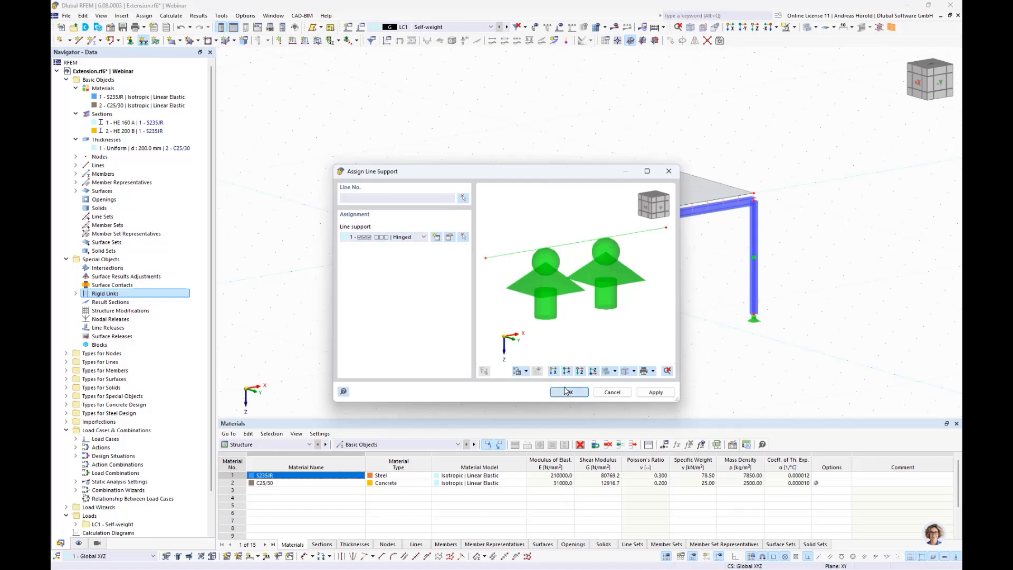
click(477, 195)
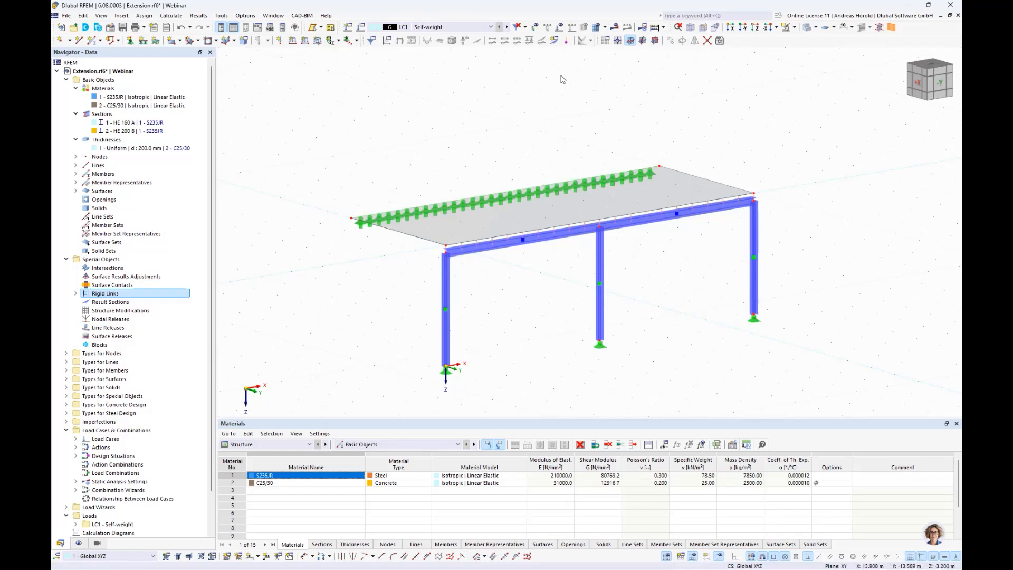
Step: Calculate the LC1 Self-weight results and examine the slab's basic internal force my with its colour scale
click(615, 29)
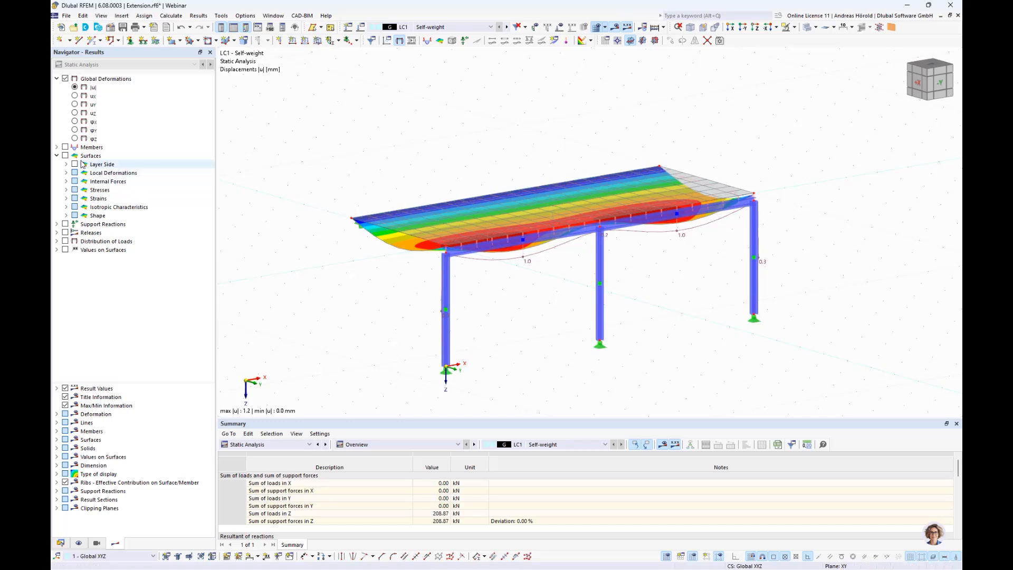
click(64, 156)
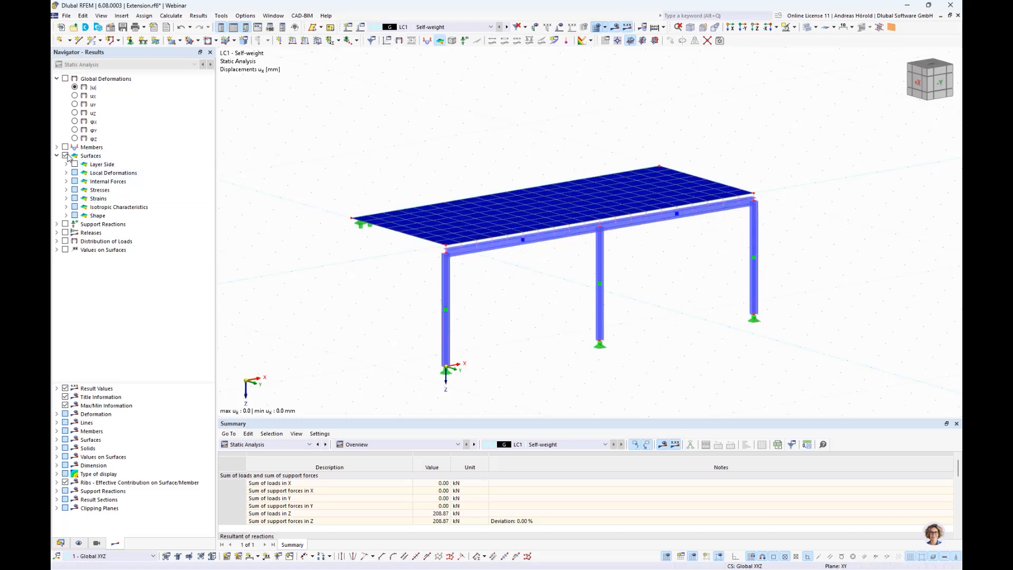
click(66, 181)
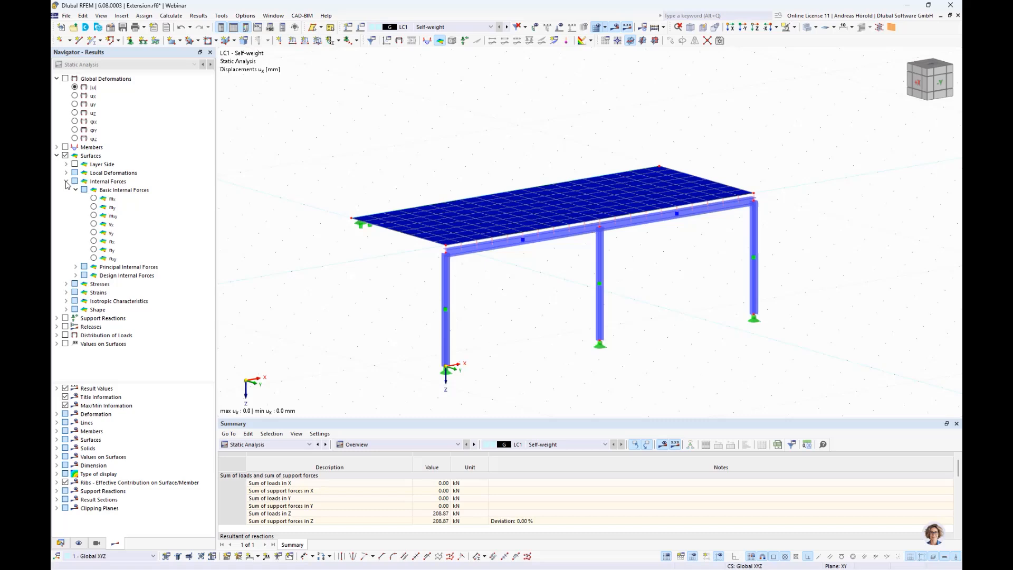
click(94, 207)
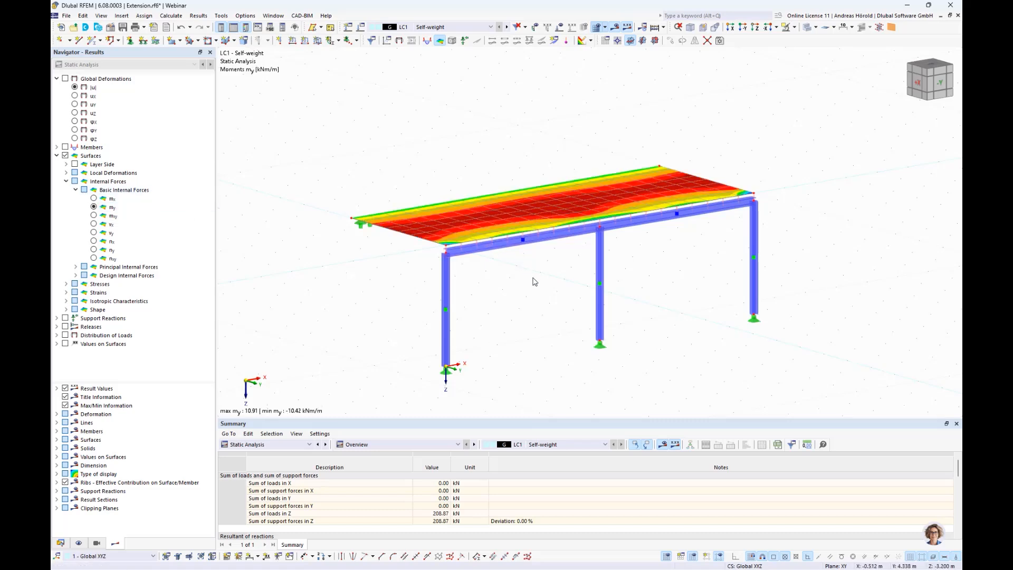
ctrl+middle_drag(533, 279, 543, 339)
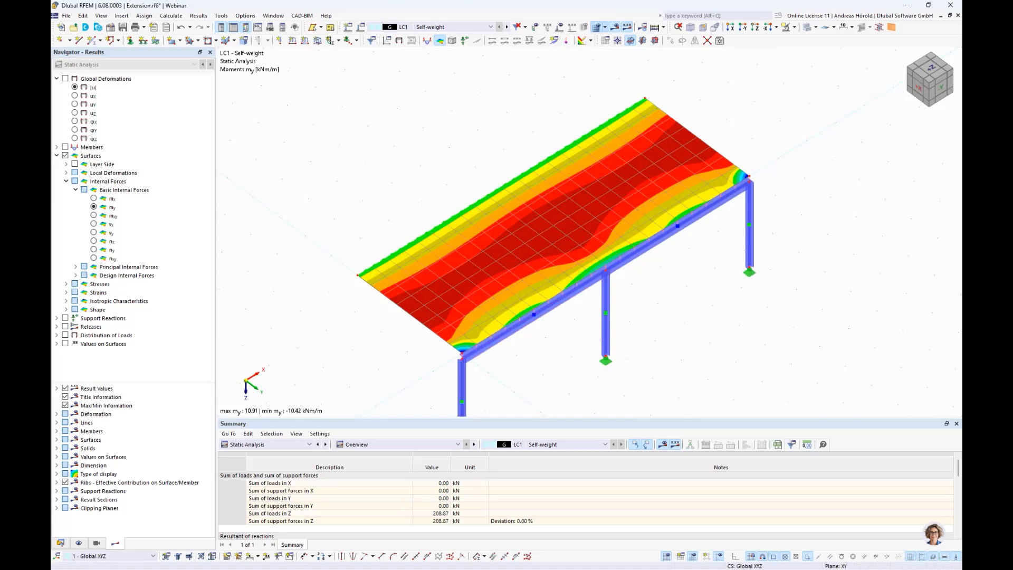
drag(855, 2, 868, 148)
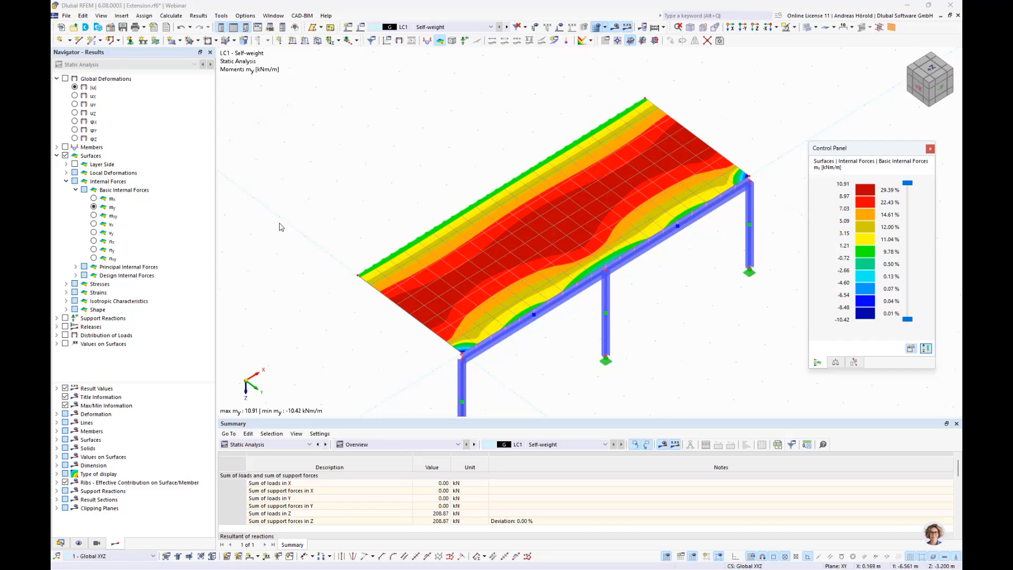
Step: Hide the calculation results so only the structural model is displayed
ctrl+middle_drag(660, 343, 653, 294)
click(614, 28)
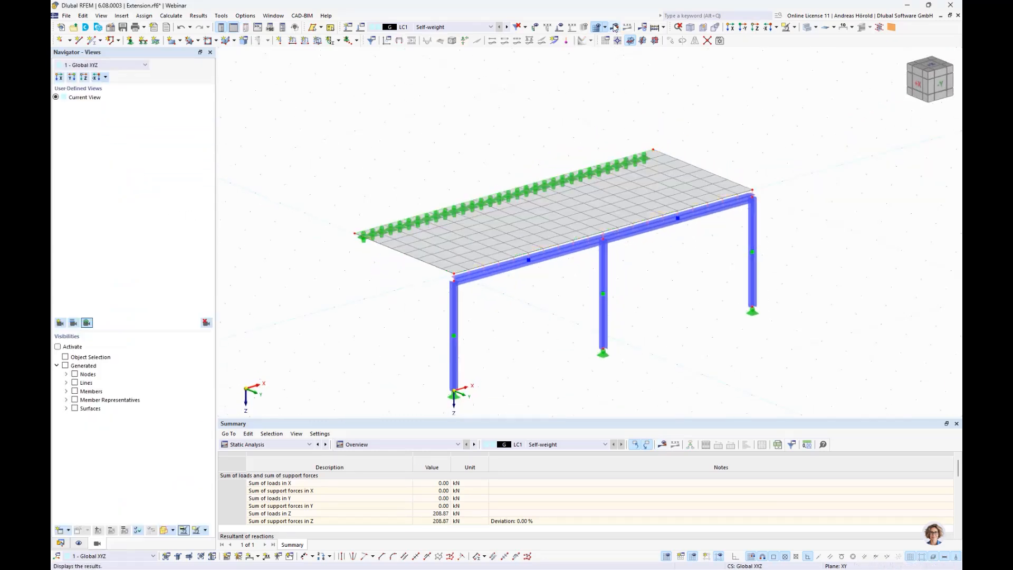
middle_drag(674, 344, 664, 317)
scroll(666, 319, down, 1)
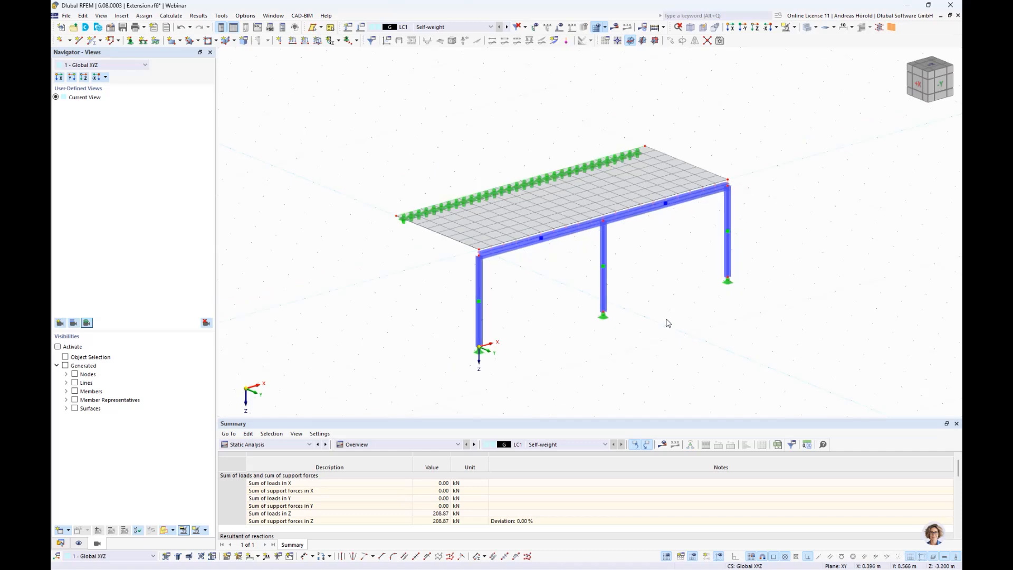
Step: Draw a rectangular Load Transfer surface as an end wall from the first column's base at the origin to the supported slab corner at Y -4.000 m
scroll(667, 319, up, 1)
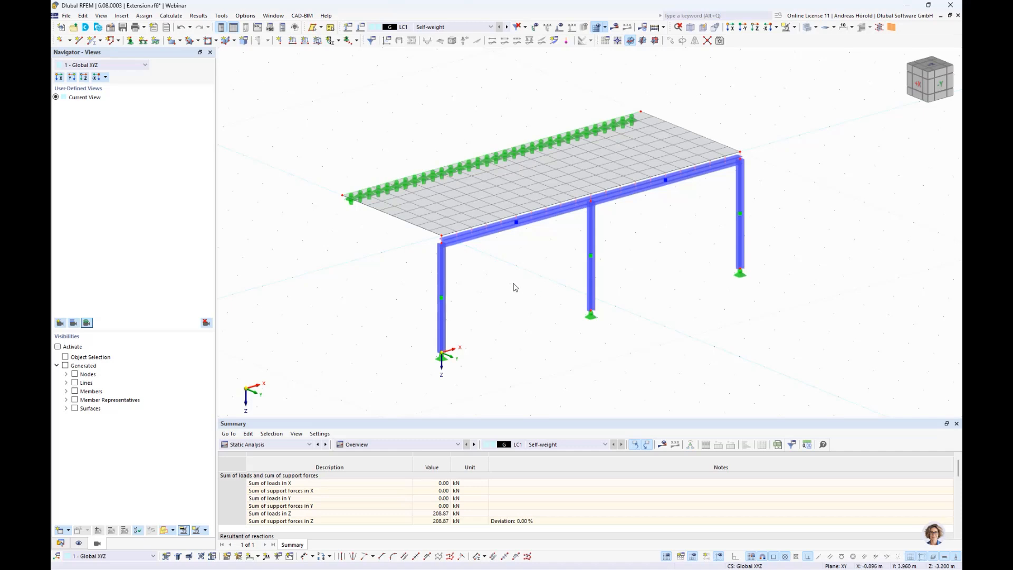
click(172, 43)
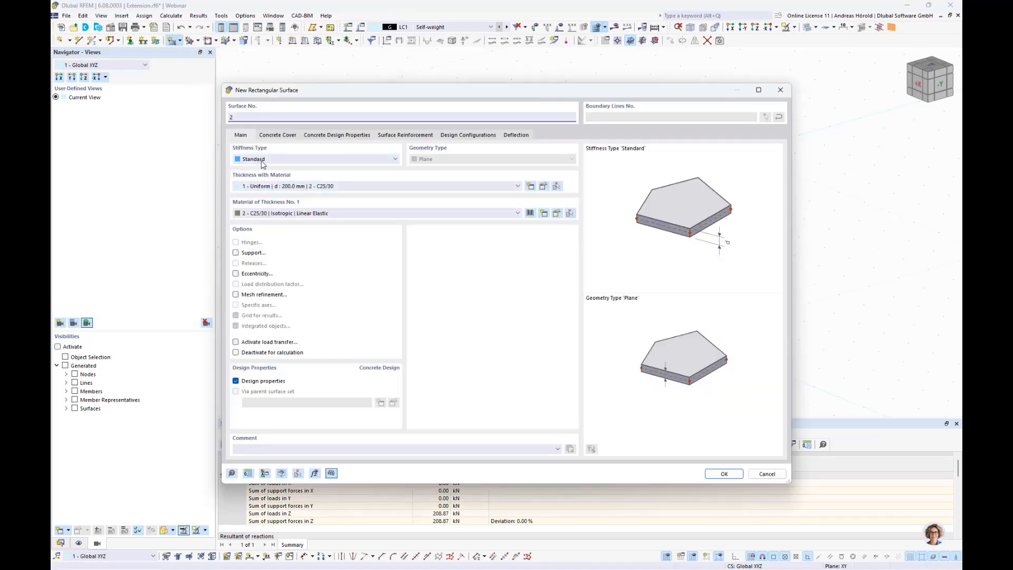
click(275, 160)
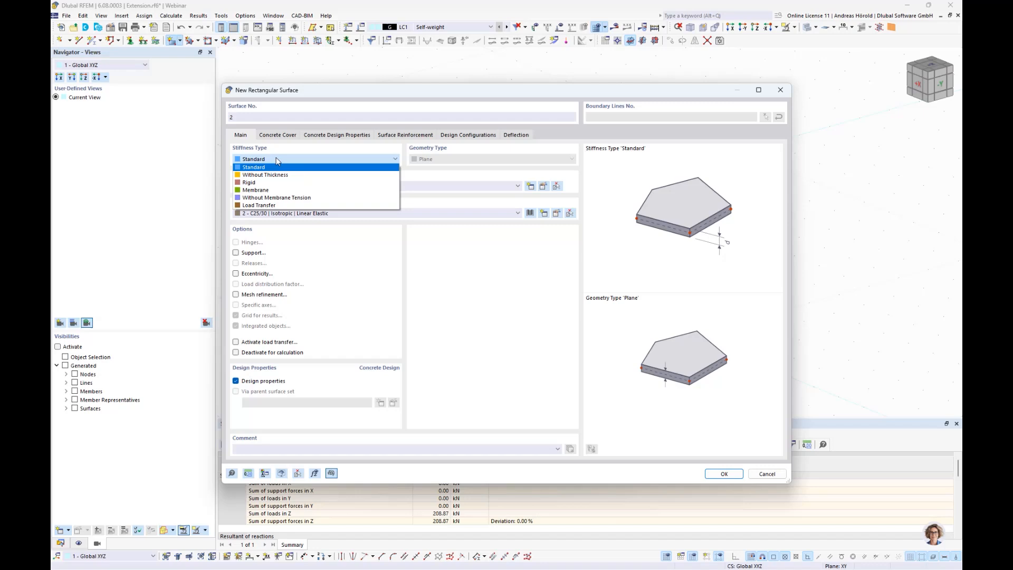
click(283, 205)
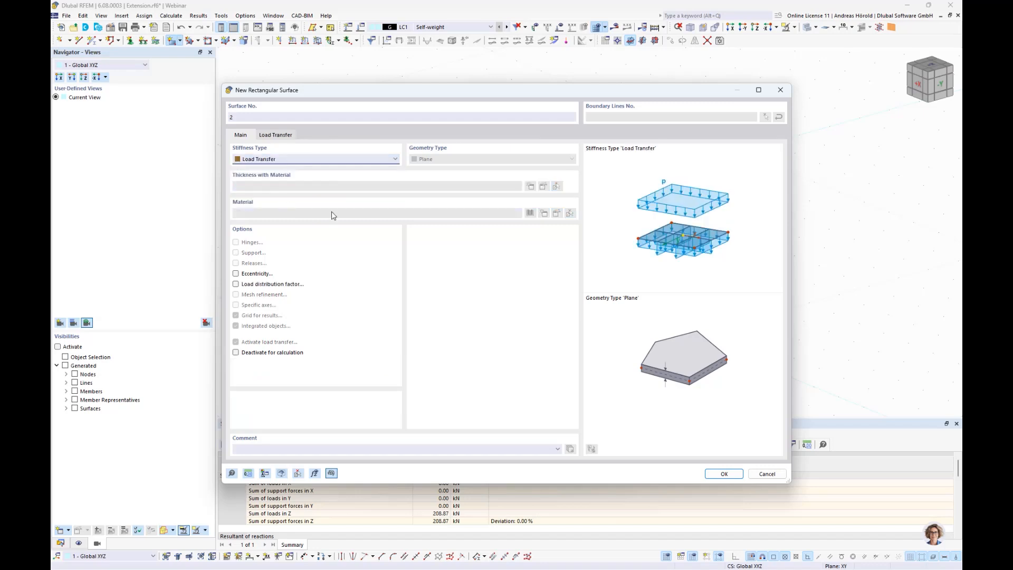
click(723, 473)
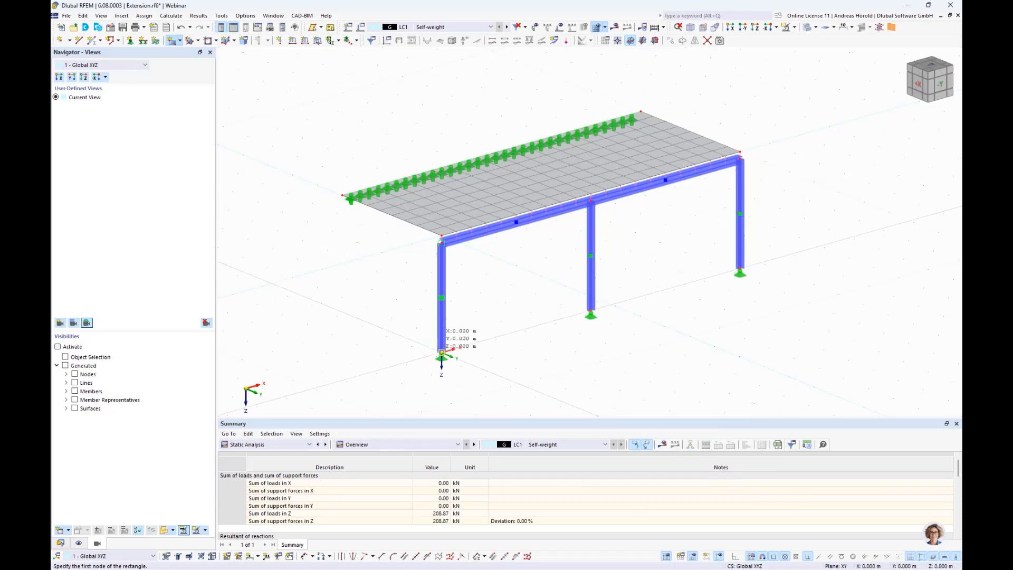
click(441, 352)
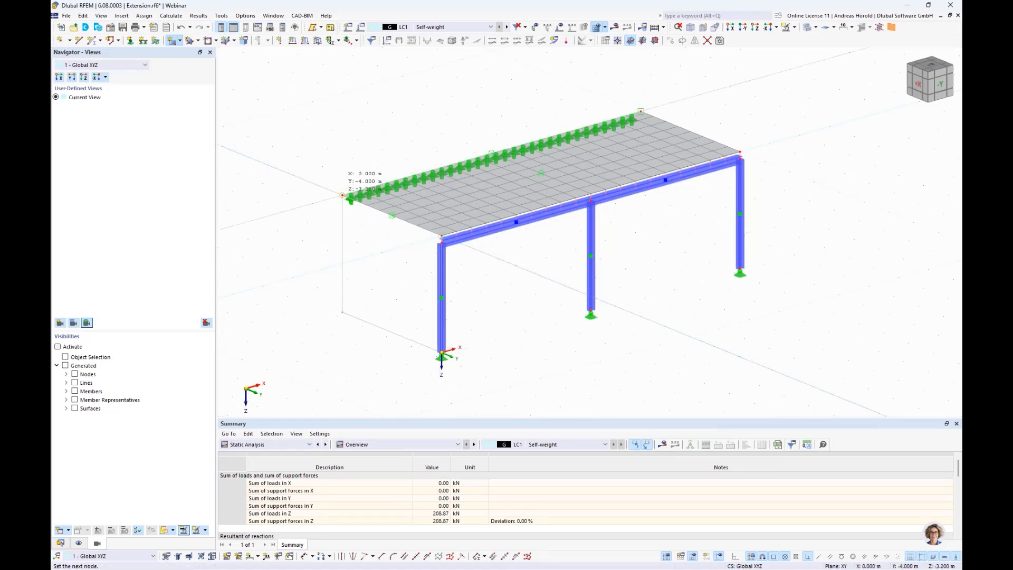
click(343, 196)
click(545, 329)
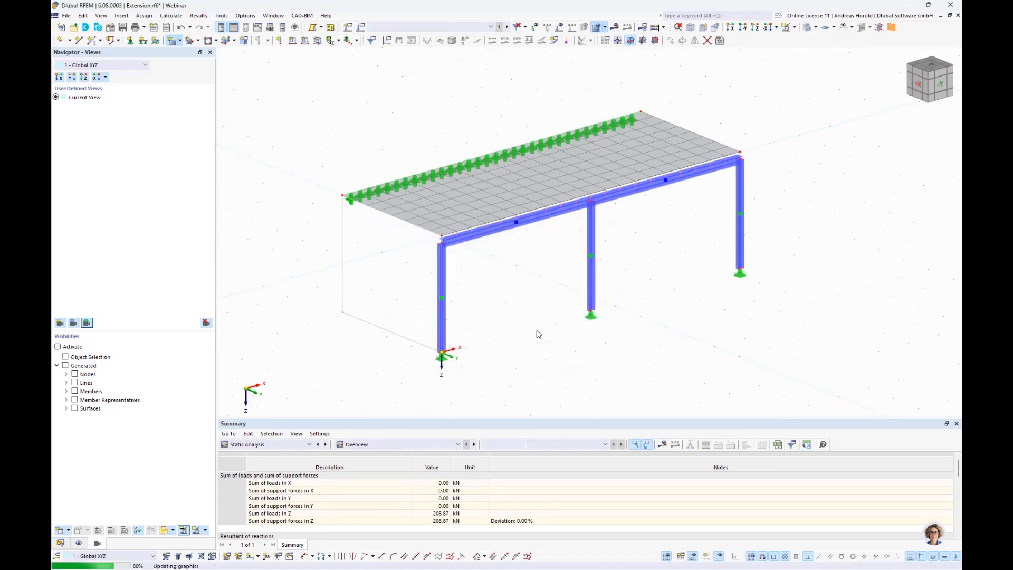
Step: Add rectangular Load Transfer surfaces for the wall along all three columns and the end wall from the third column's base to the supported slab corner
click(441, 352)
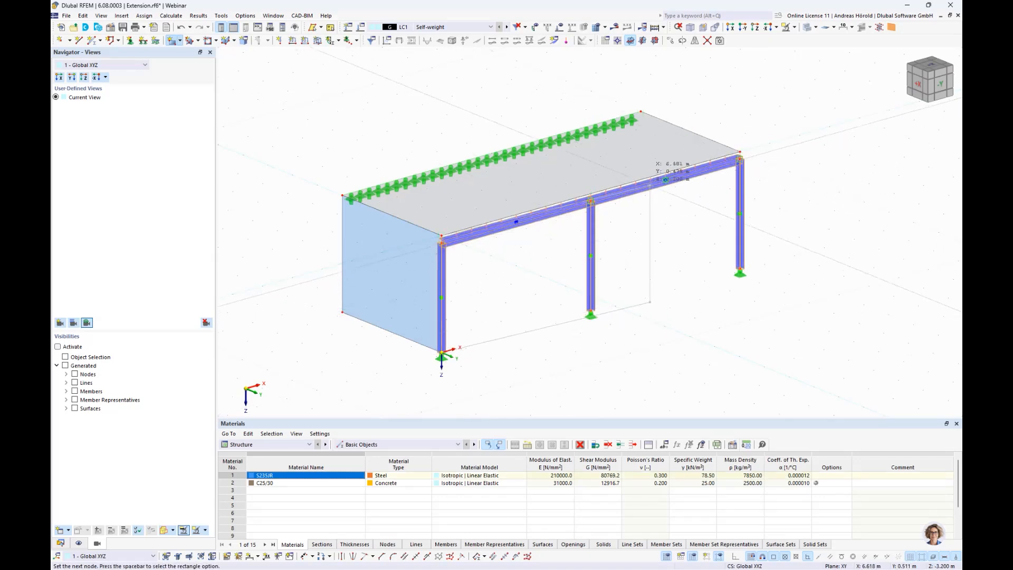
click(739, 156)
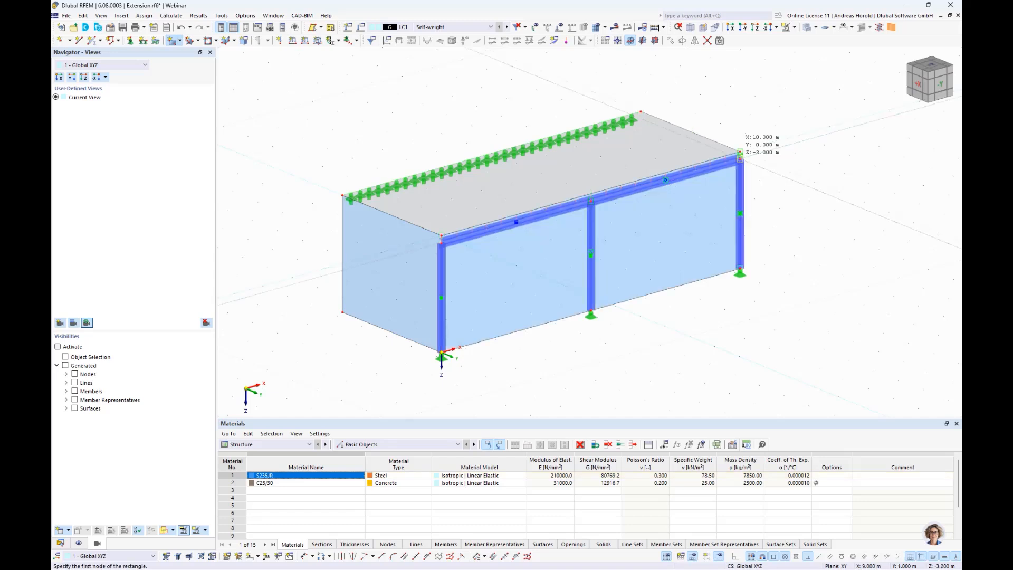
ctrl+middle_drag(657, 278, 522, 269)
click(501, 353)
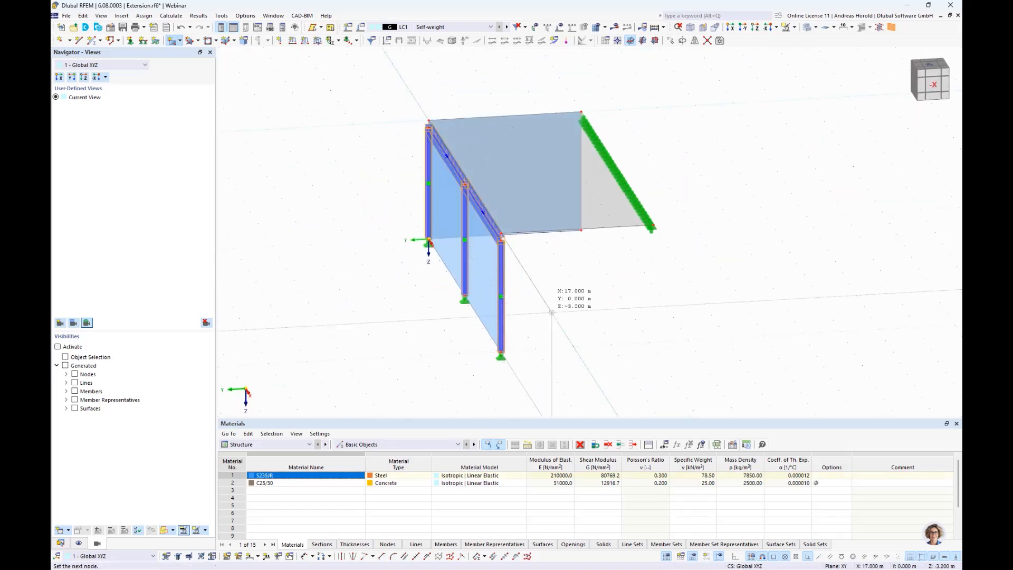
click(652, 227)
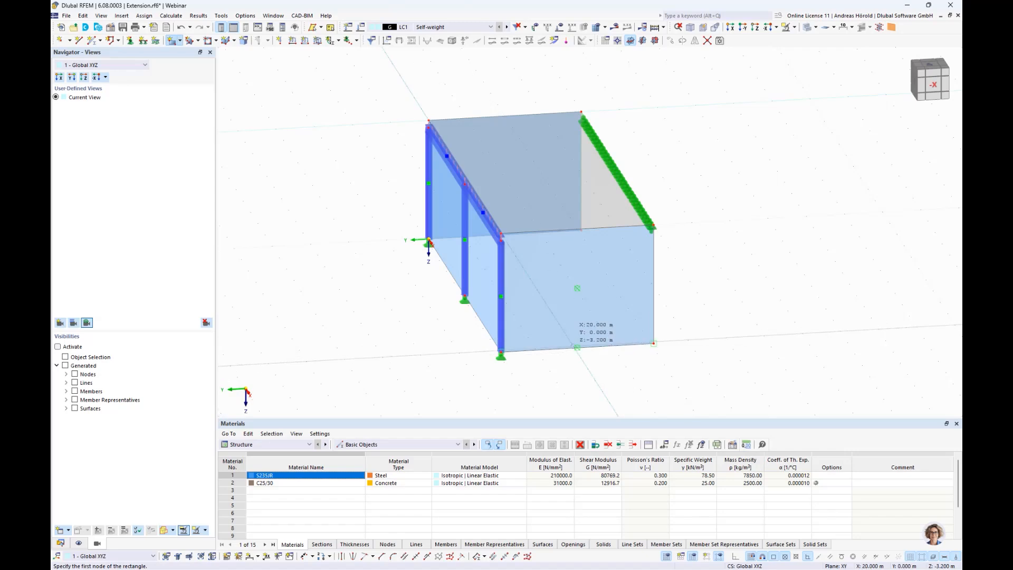
key(Escape)
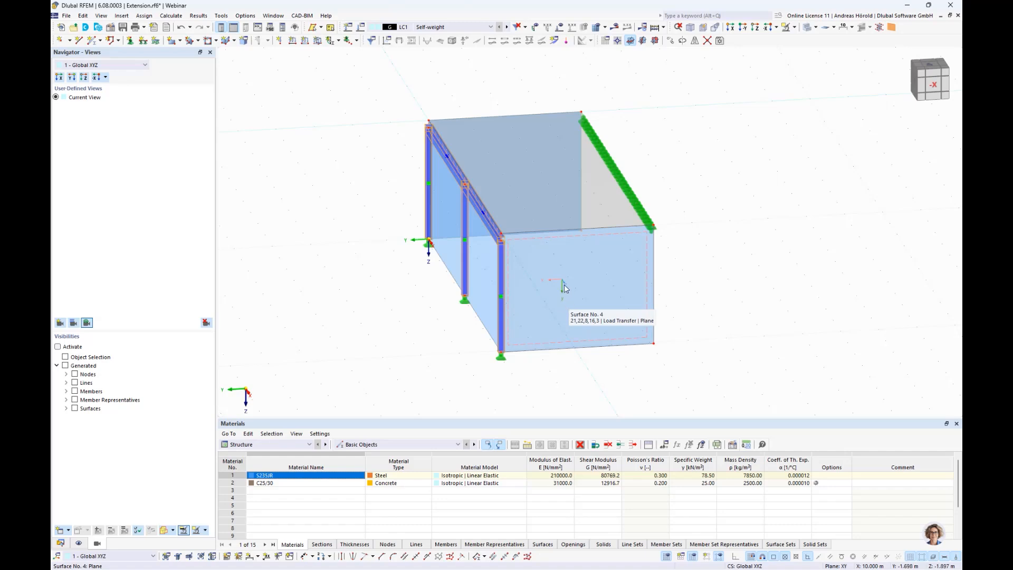
scroll(563, 299, up, 3)
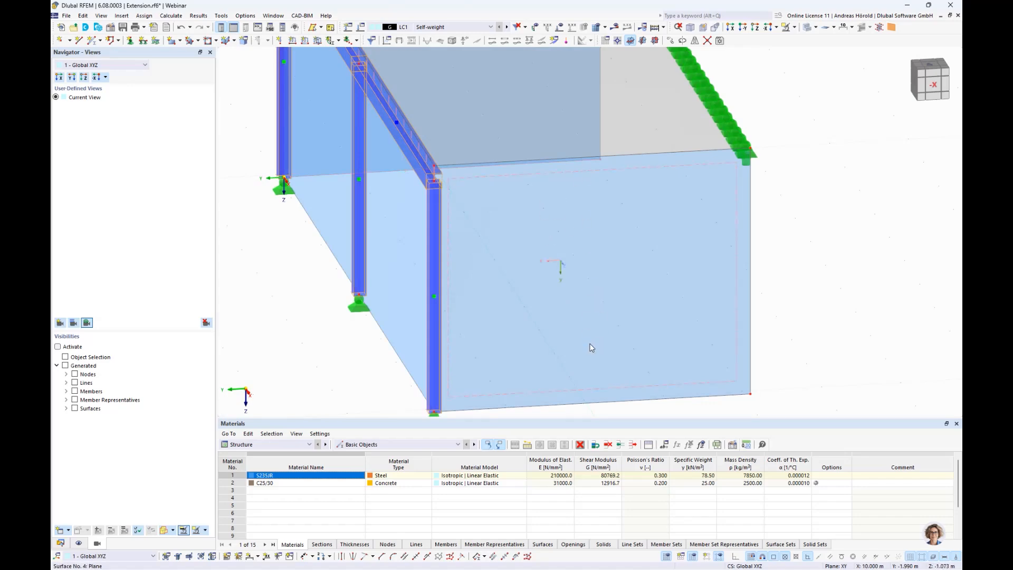
scroll(587, 337, down, 5)
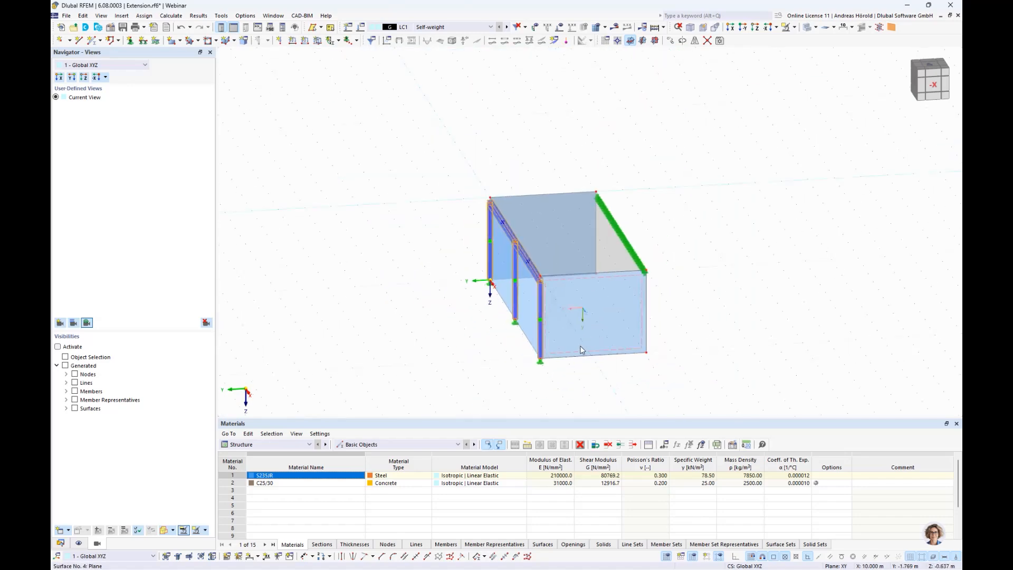
Step: Set the load transfer direction of the three Load Transfer wall surfaces to y | Stripes, with varying load distribution
ctrl+middle_drag(629, 331, 656, 324)
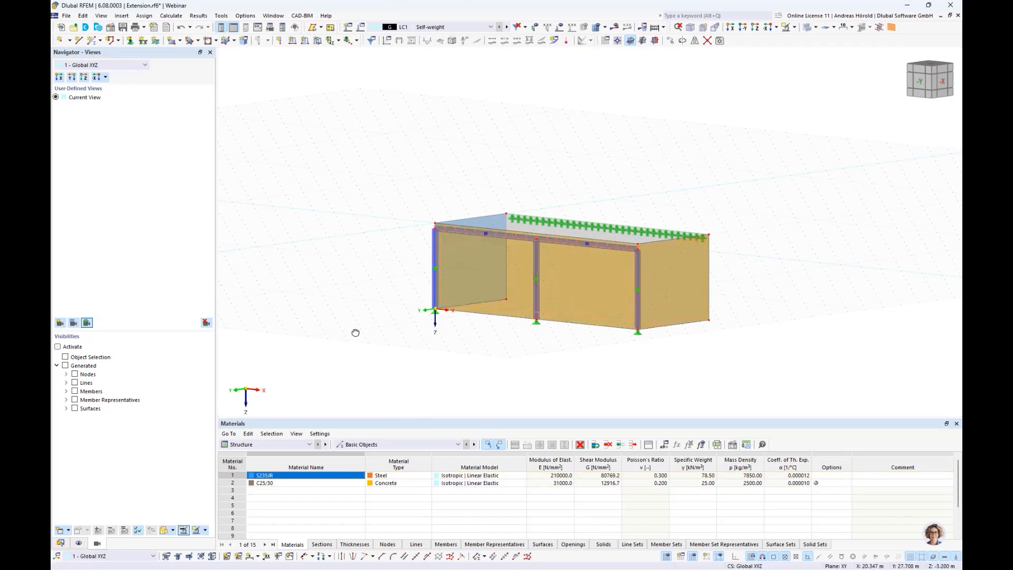
ctrl+middle_drag(425, 331, 600, 328)
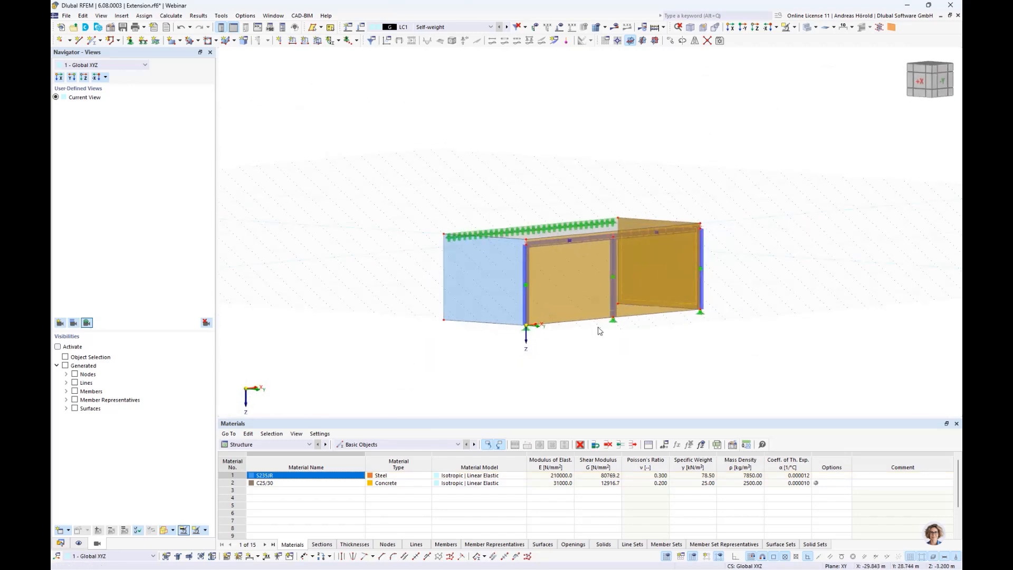
double_click(480, 283)
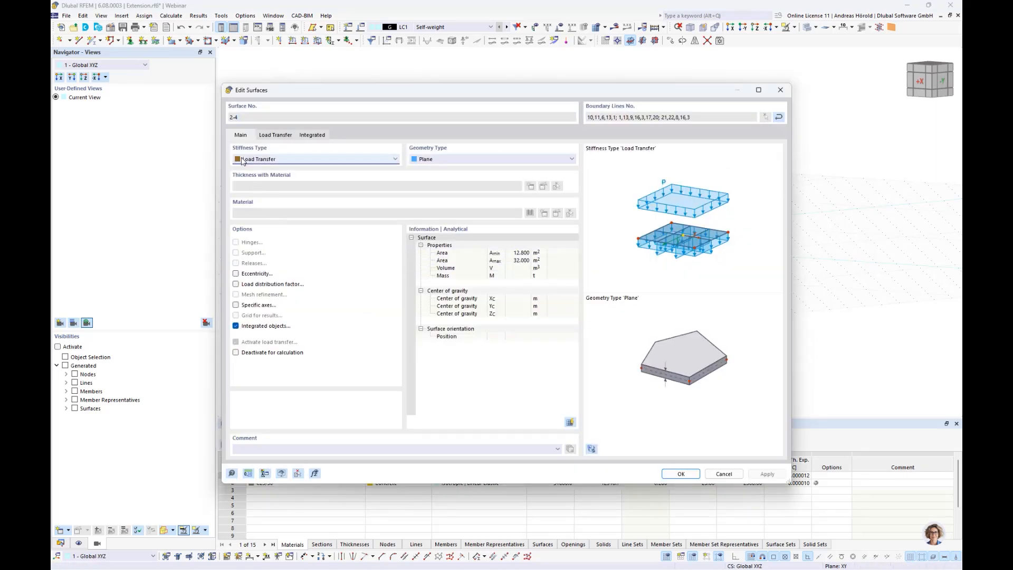
click(275, 136)
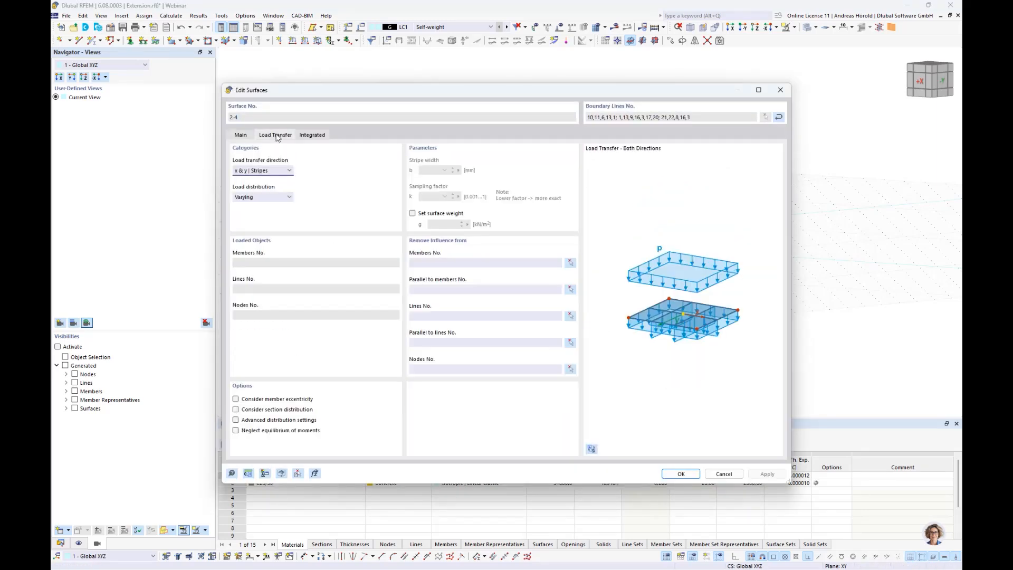
click(260, 172)
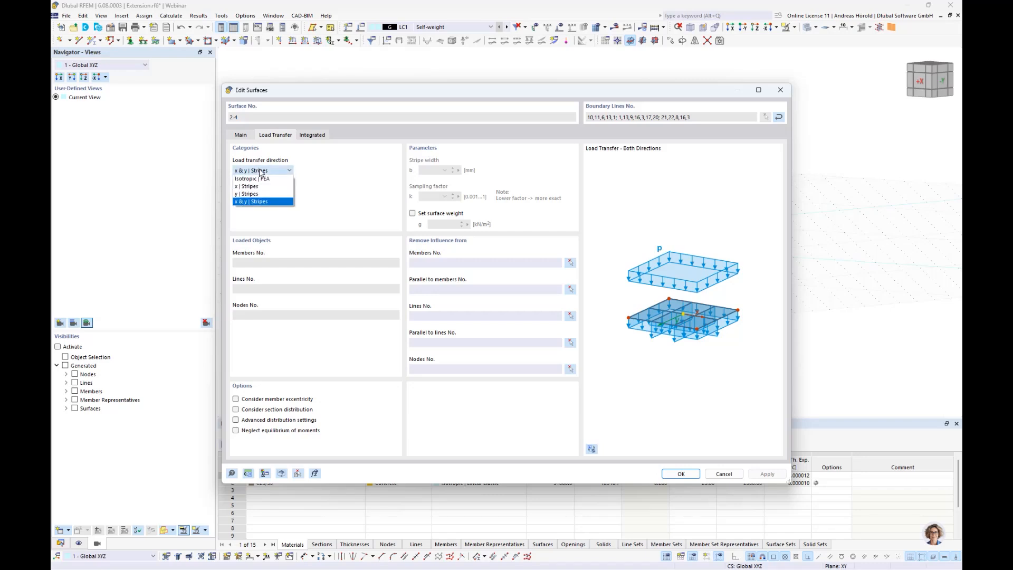
click(258, 194)
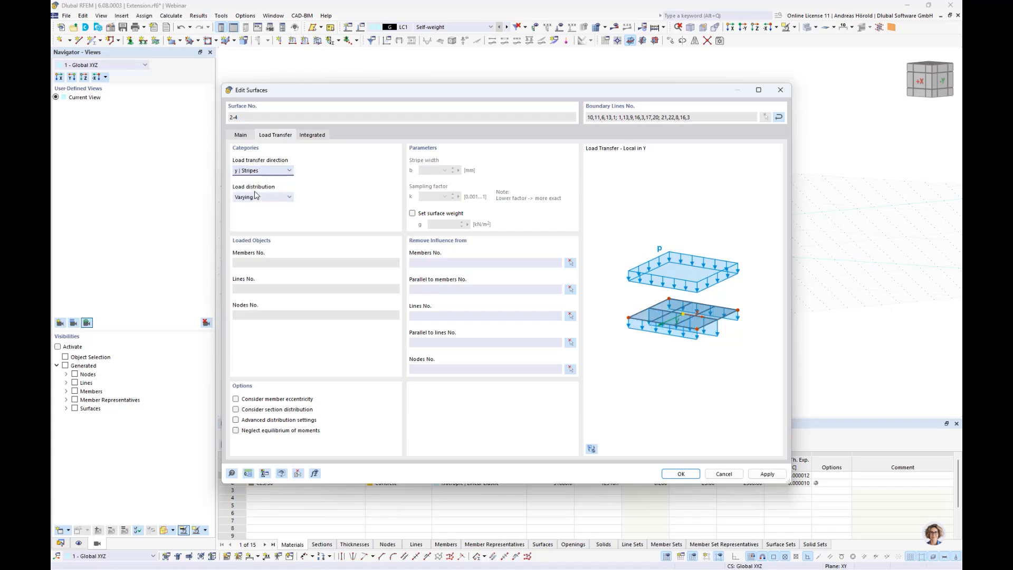
click(262, 173)
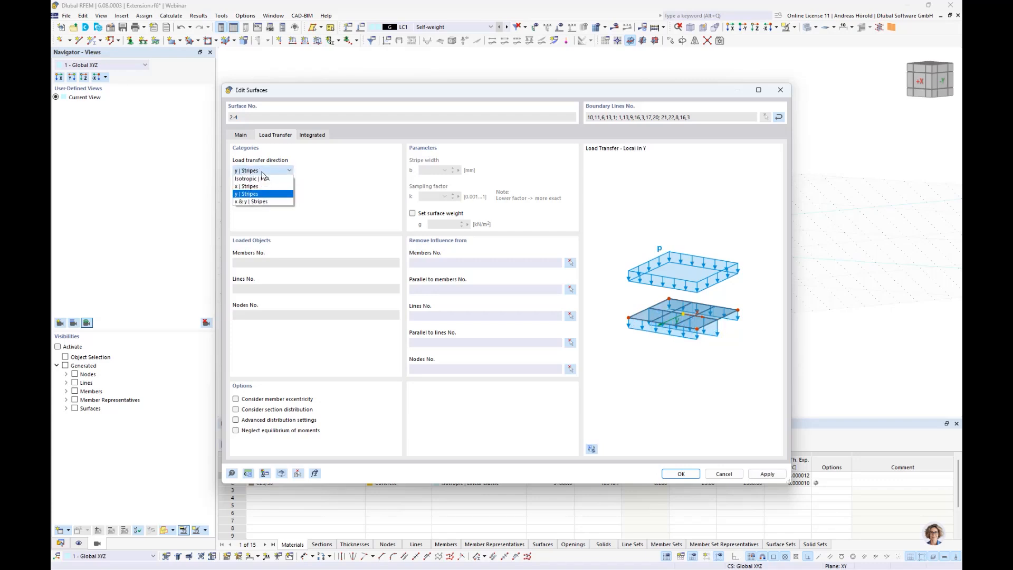
click(265, 202)
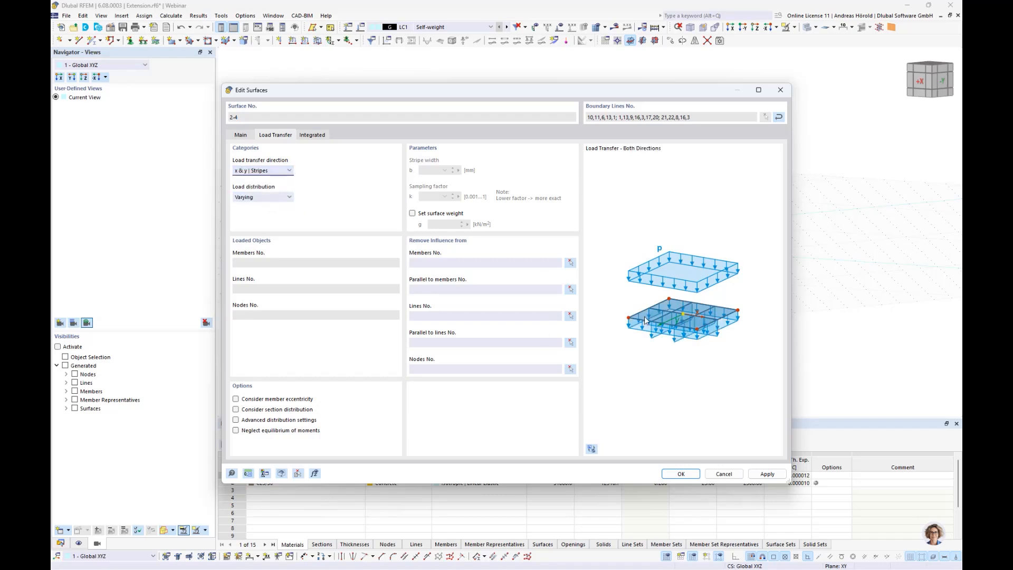
click(263, 172)
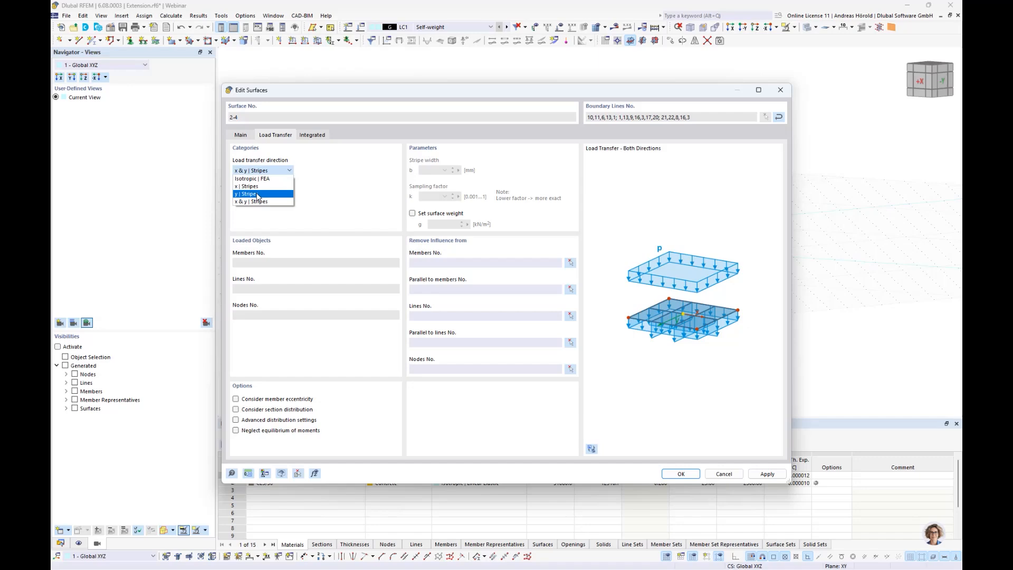
click(257, 195)
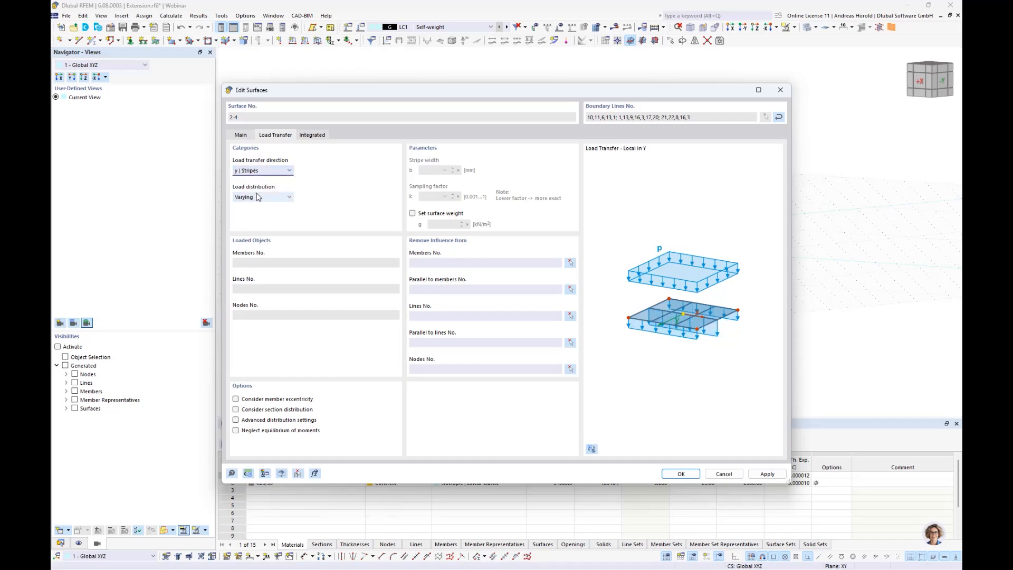
click(681, 473)
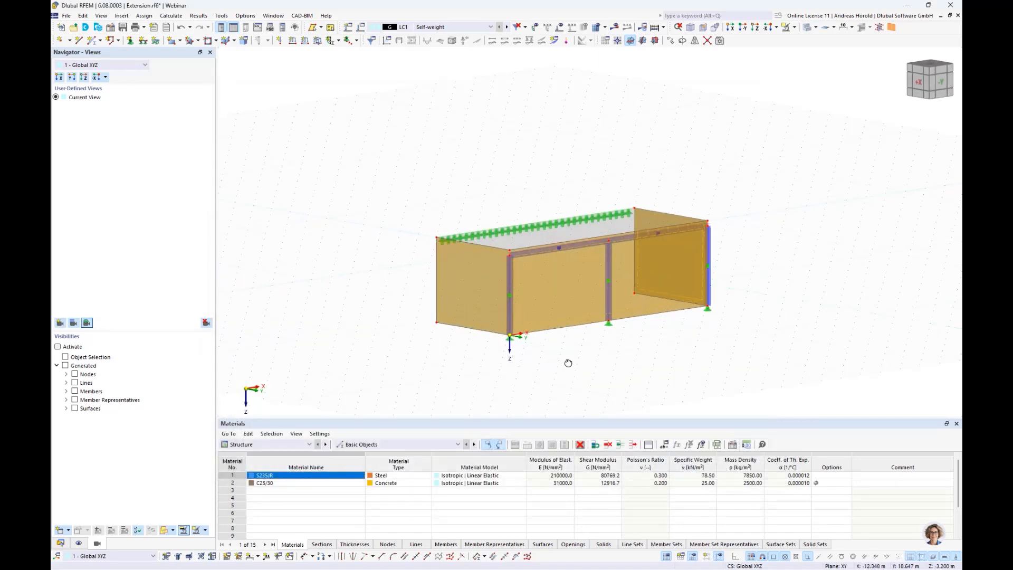
Step: Assign the Hinged line support to the base lines of both end walls and the long wall along the columns
mouse_move(568, 363)
ctrl+middle_down()
mouse_move(516, 373)
mouse_move(582, 371)
ctrl+middle_up()
click(583, 373)
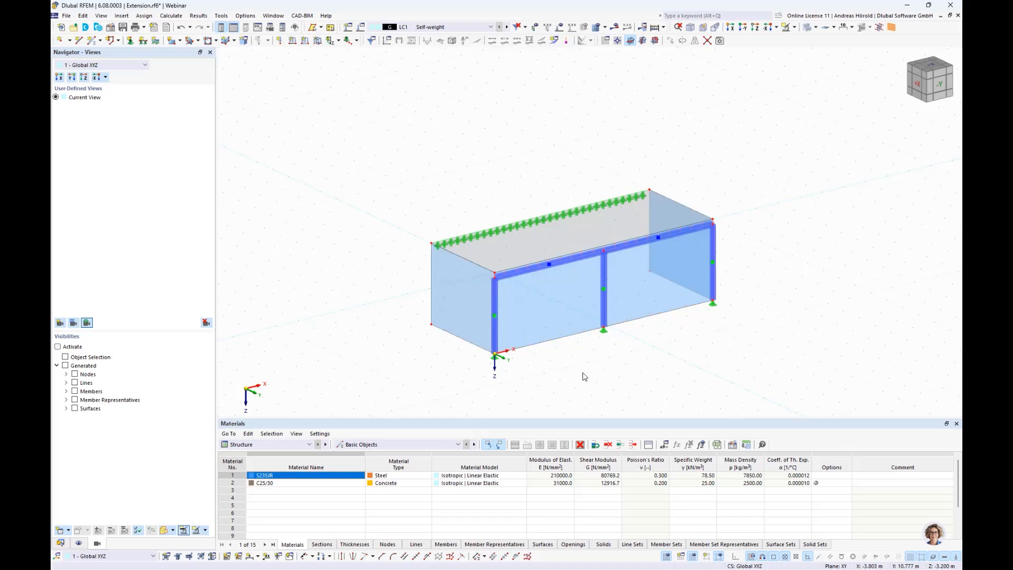
click(143, 41)
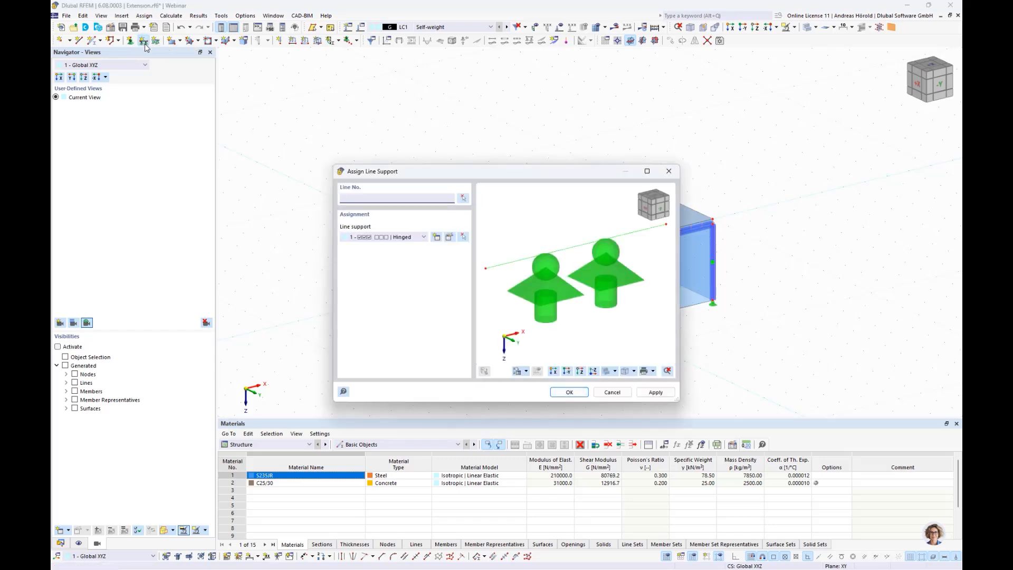
click(573, 393)
click(481, 347)
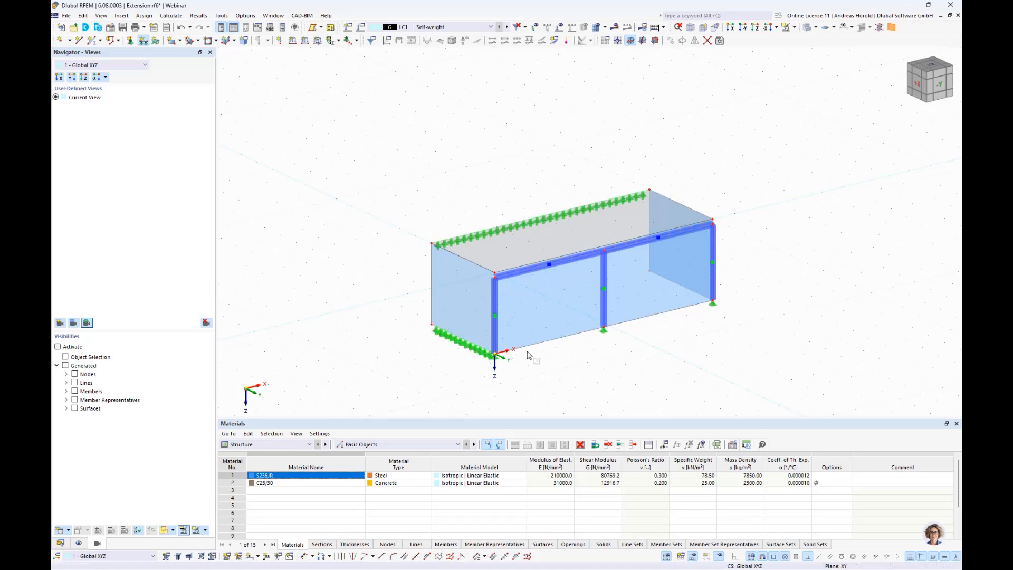
click(538, 344)
click(651, 316)
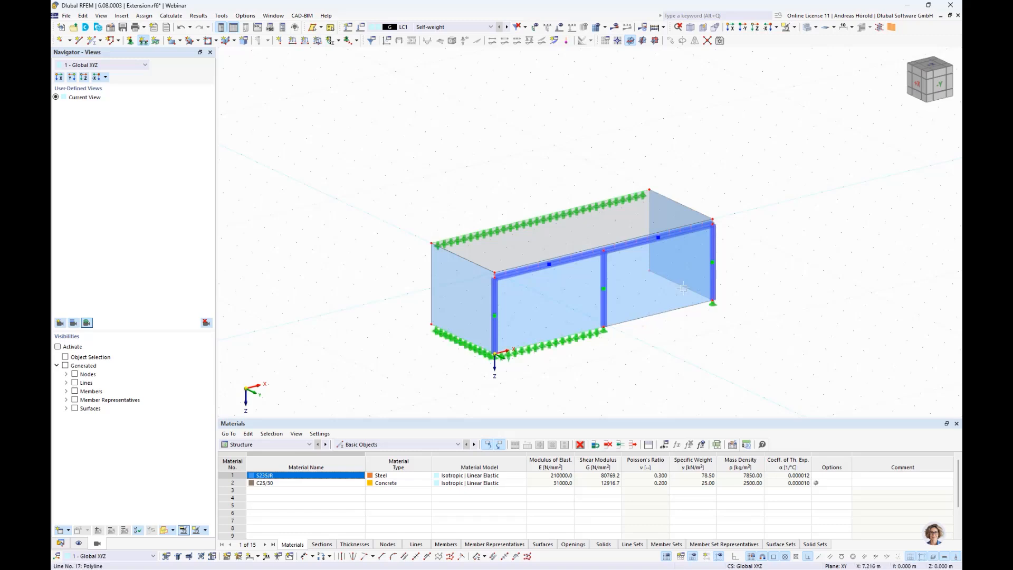
click(691, 290)
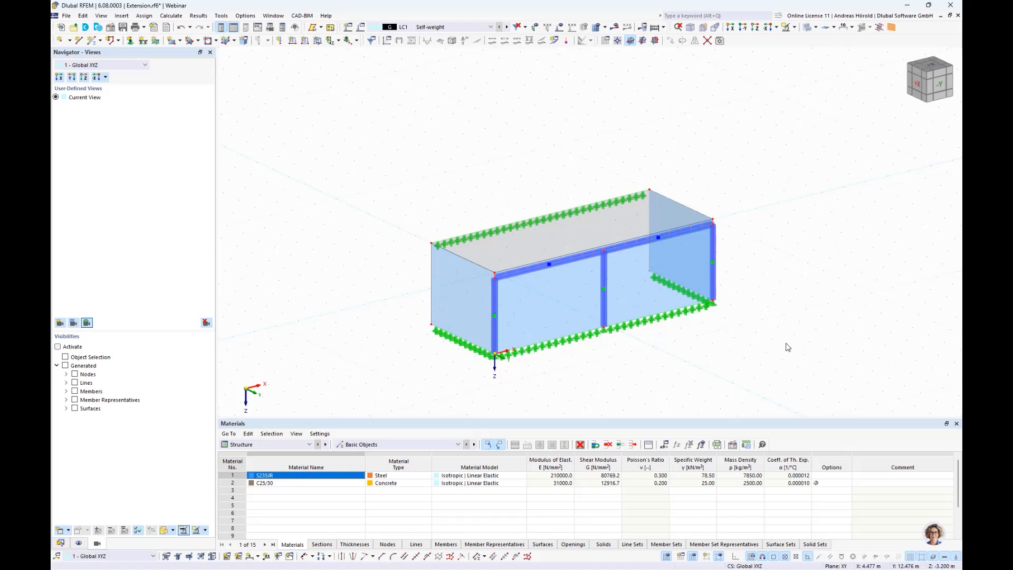
Step: Apply a uniform force surface load of 0.50 kN/m² in direction ZA to the roof slab in LC1 Self-weight
scroll(655, 361, up, 3)
middle_drag(656, 362, 690, 350)
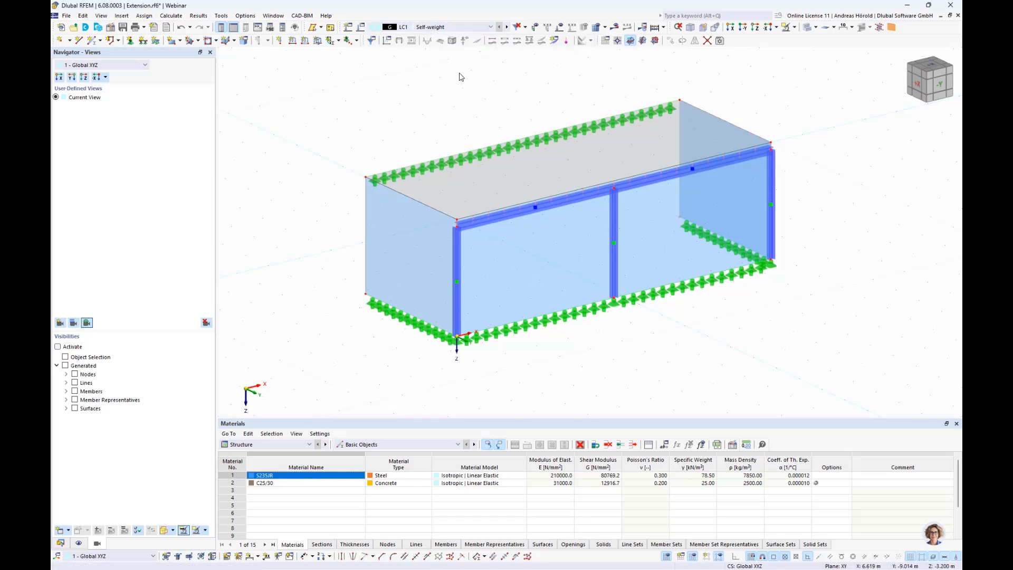
scroll(462, 82, up, 1)
middle_drag(442, 75, 419, 57)
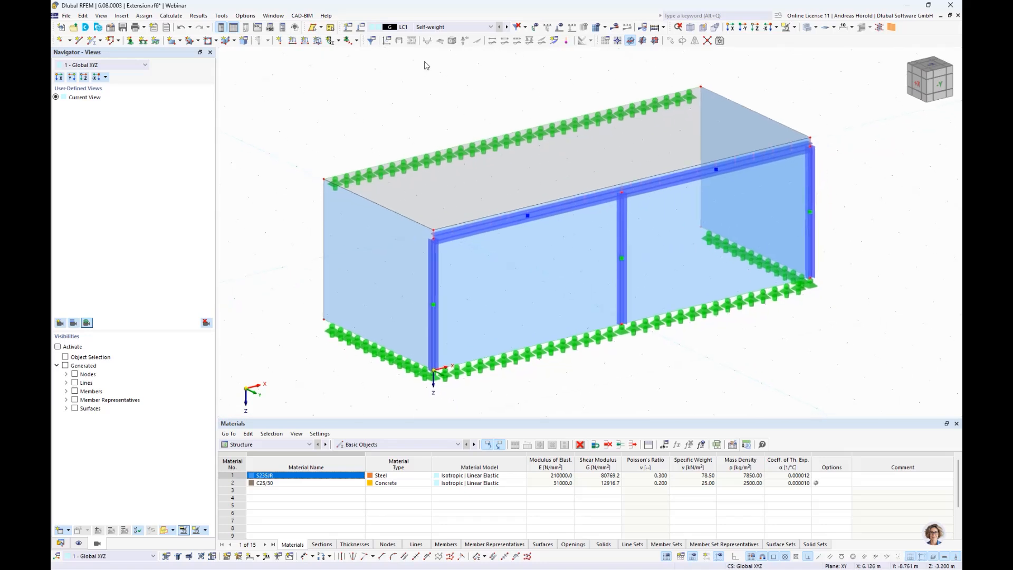
click(318, 41)
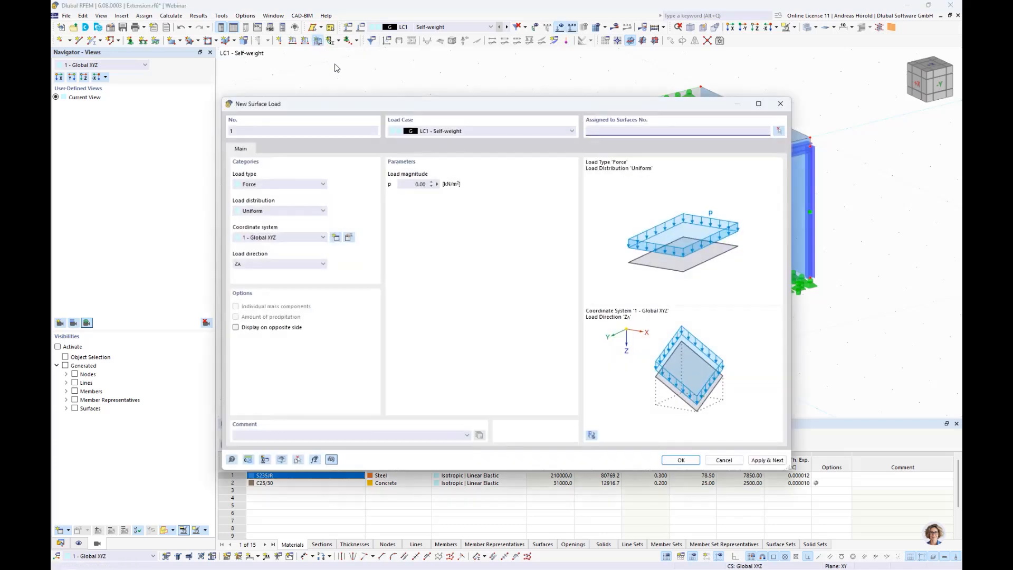
click(282, 186)
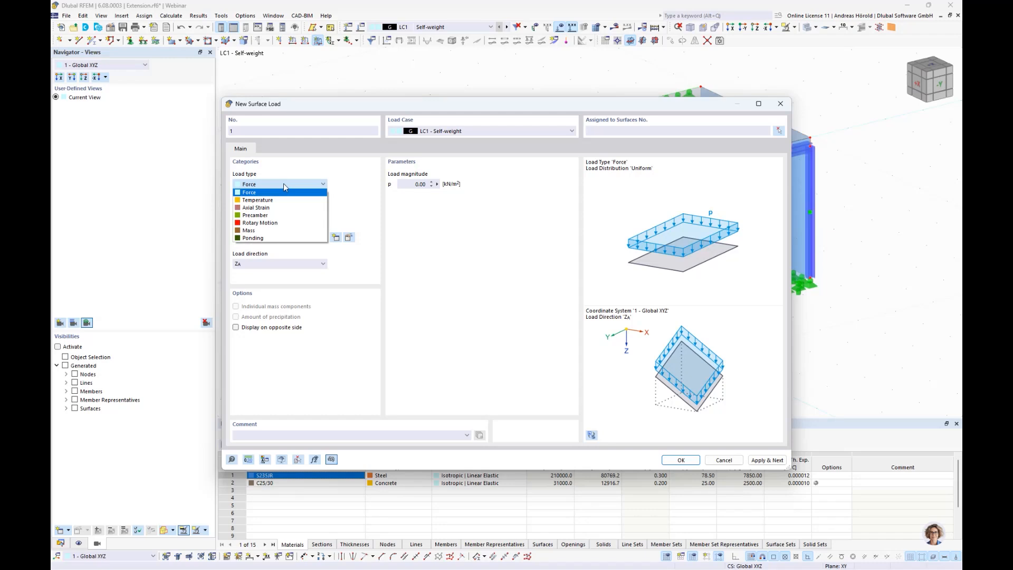
click(283, 182)
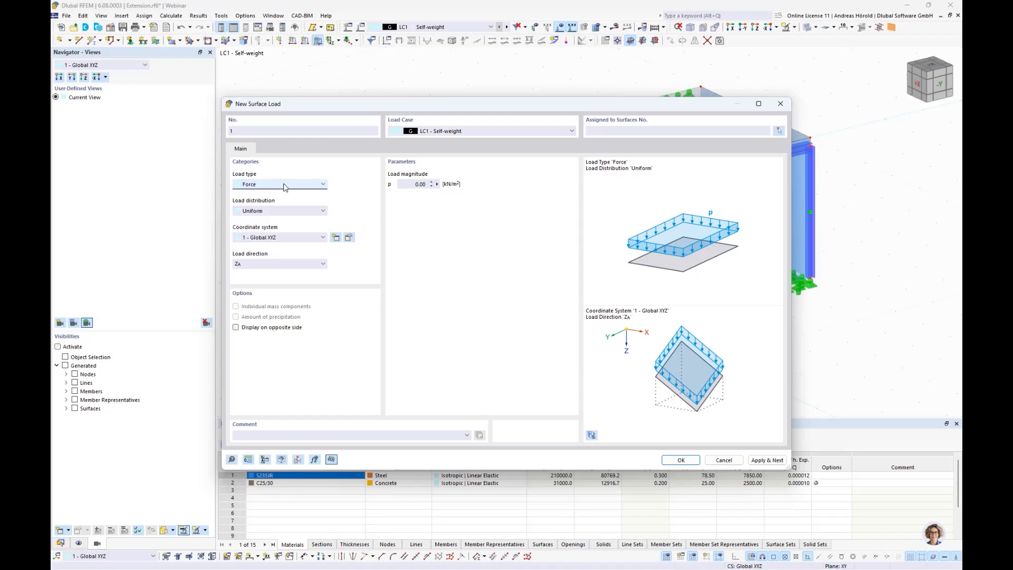
click(294, 212)
click(293, 212)
click(420, 184)
text(0,5)
click(681, 460)
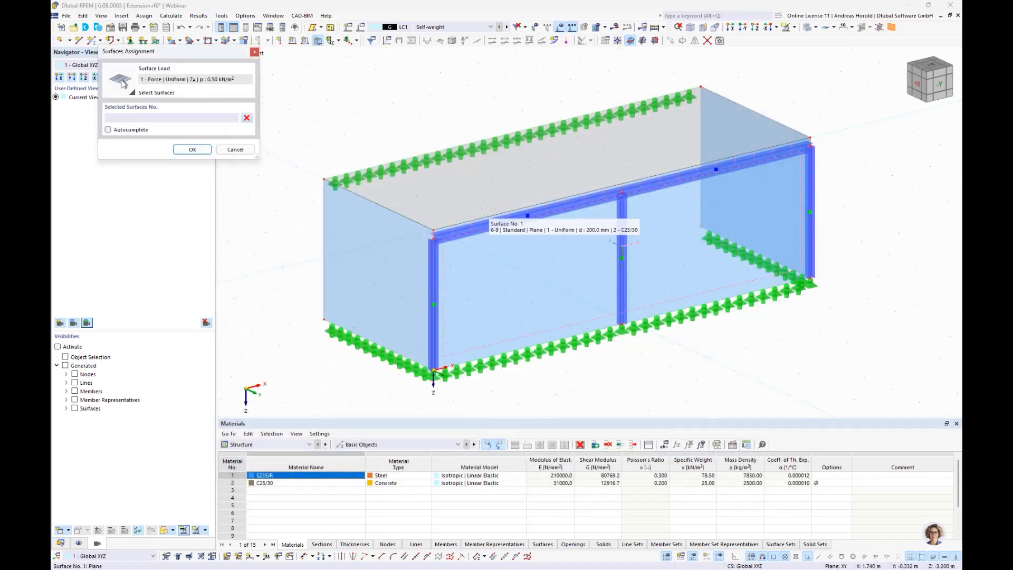
click(486, 194)
click(193, 149)
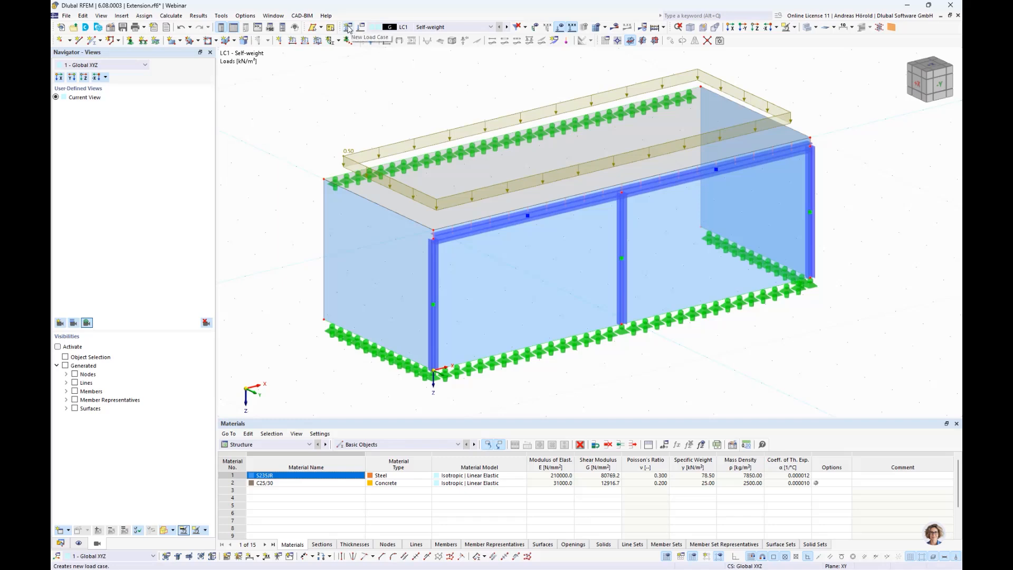
Step: Start a new snow load with the Snow Load Wizard, using the Flat/Monopitch roof type
click(122, 16)
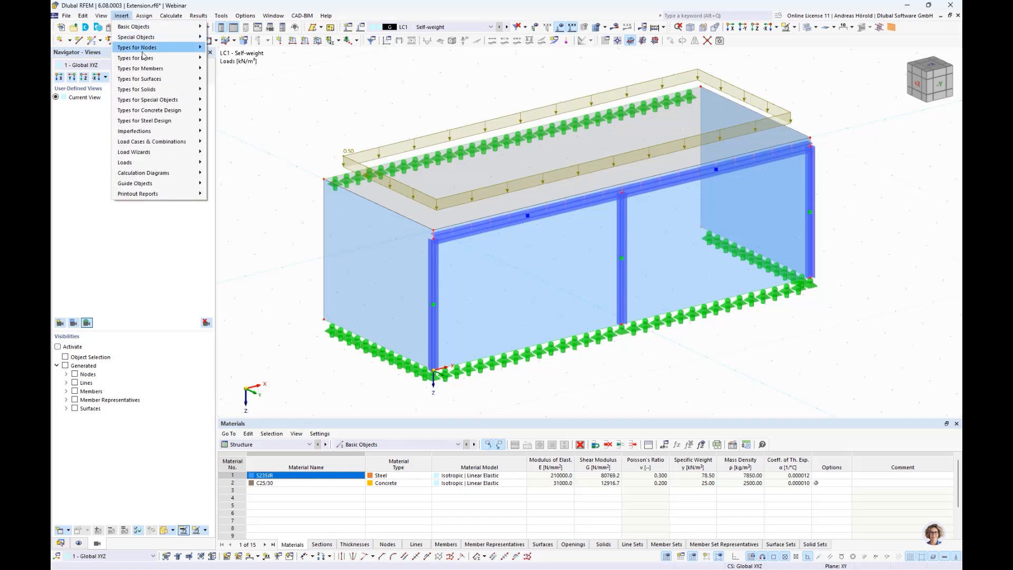
mouse_move(185, 156)
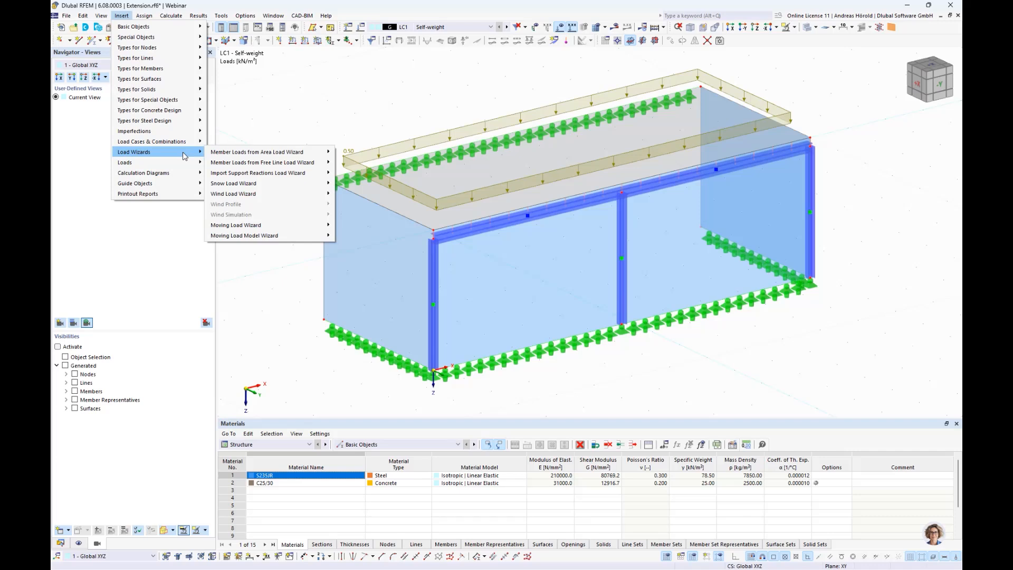
mouse_move(251, 156)
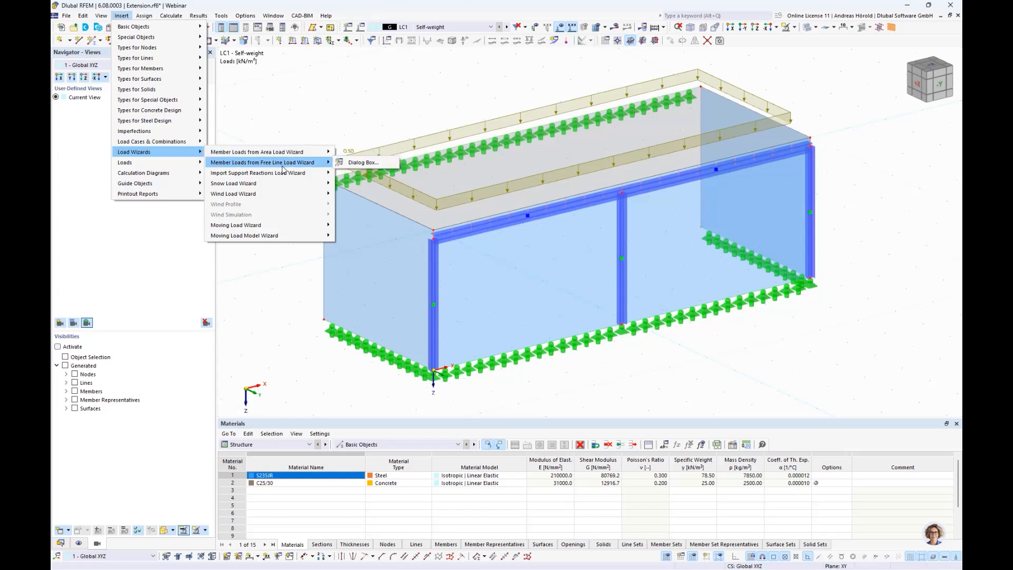
mouse_move(267, 178)
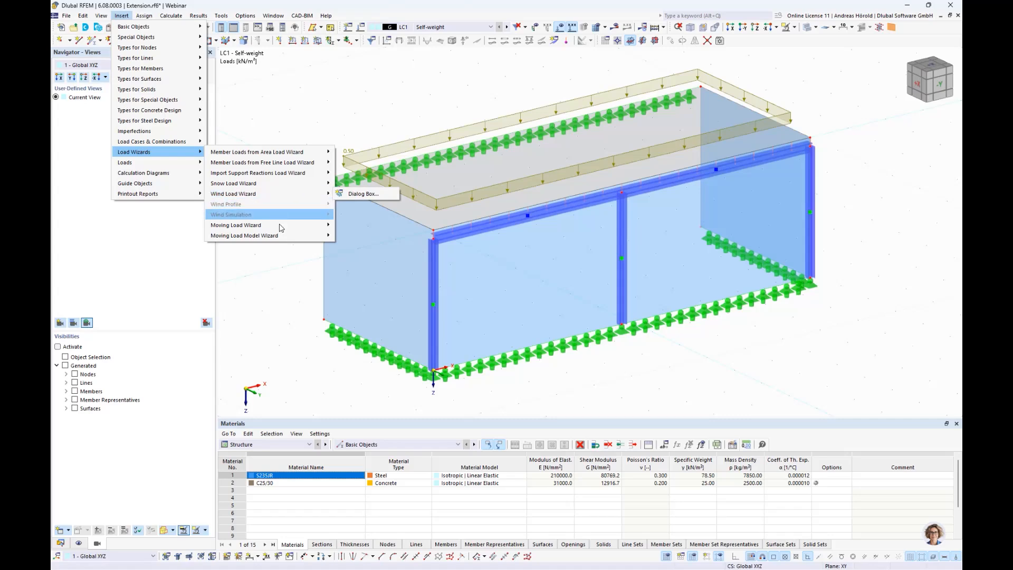
mouse_move(283, 226)
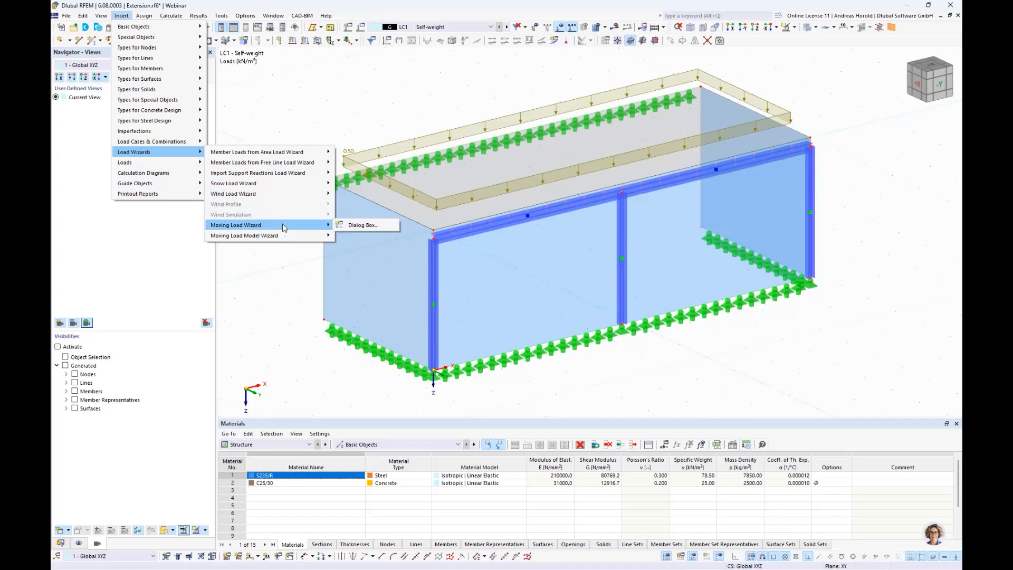
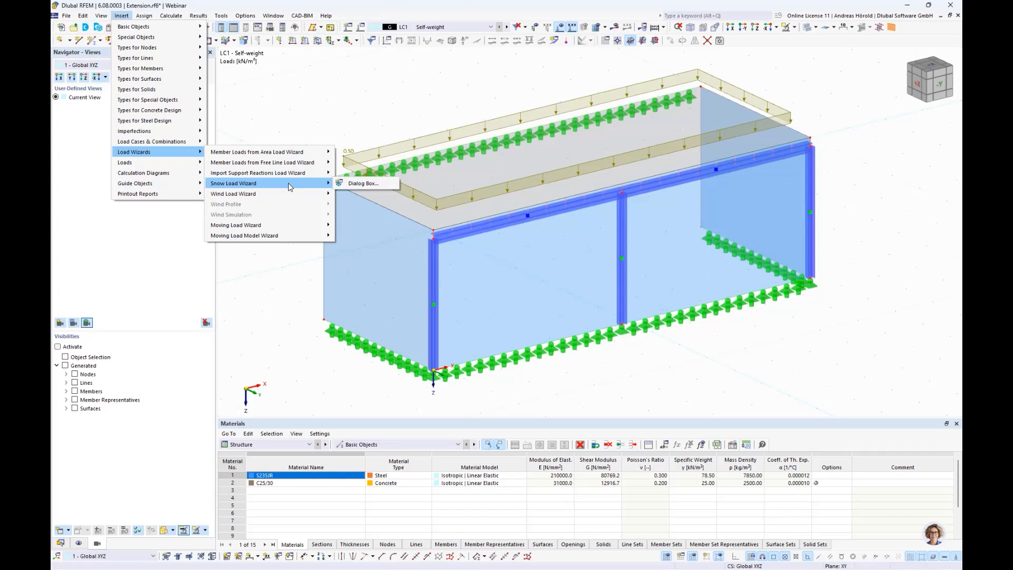
click(365, 186)
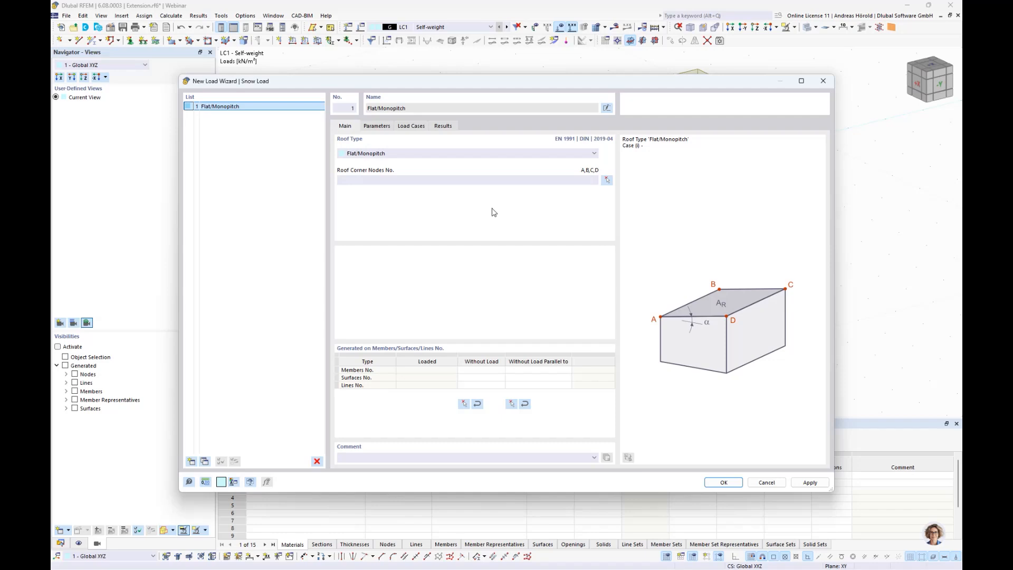
click(433, 153)
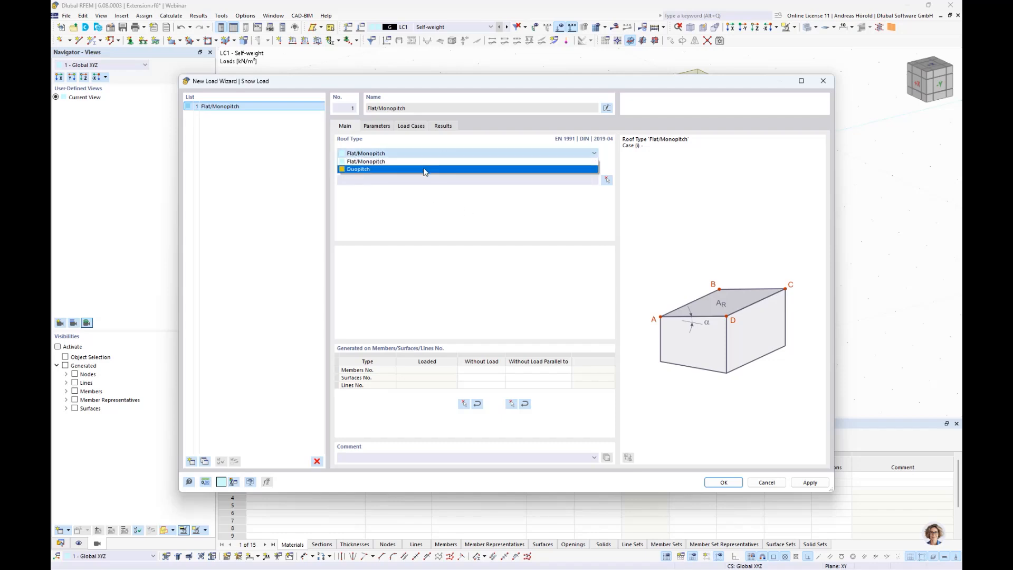
click(429, 161)
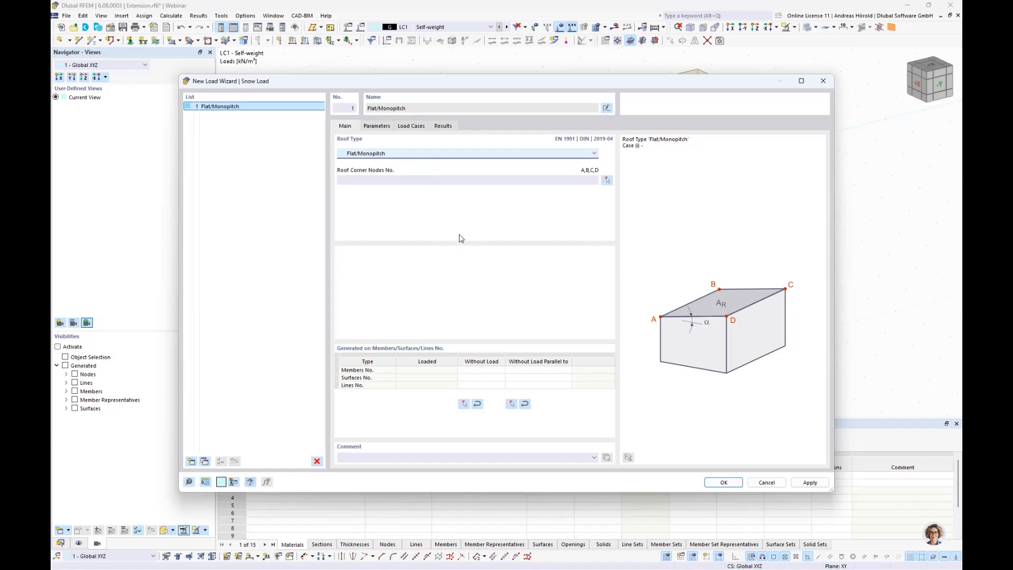
Step: Assign nodes 9, 10, 11 and 7 at the roof slab's corners as the snow load's roof corner nodes A to D
click(607, 180)
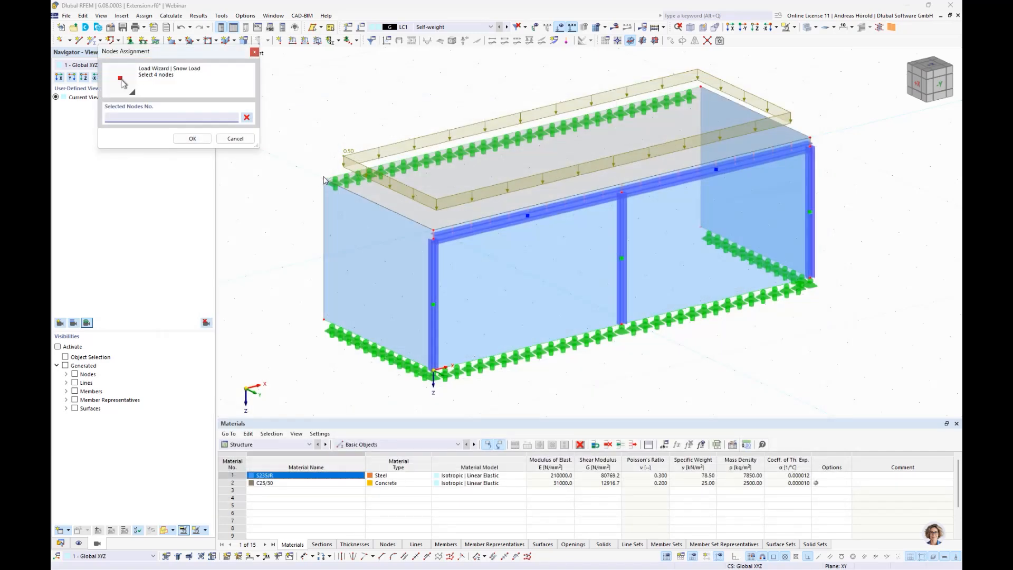
click(324, 179)
click(700, 86)
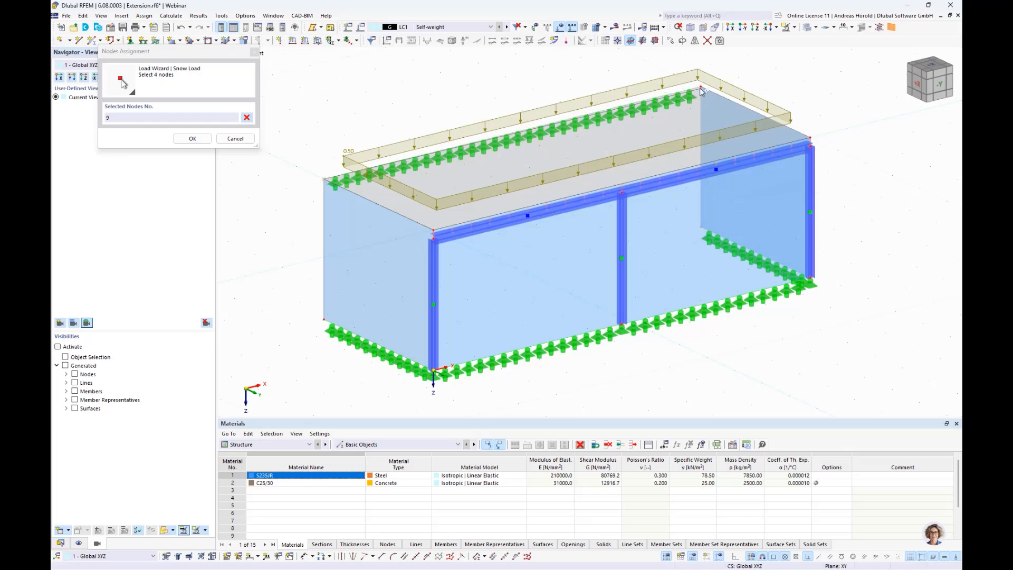
click(811, 139)
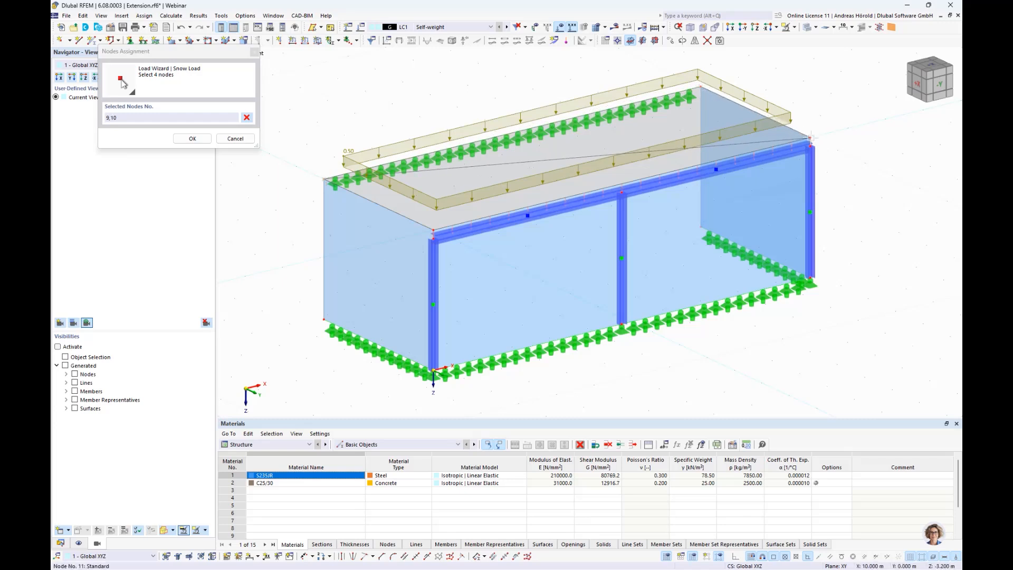
click(437, 232)
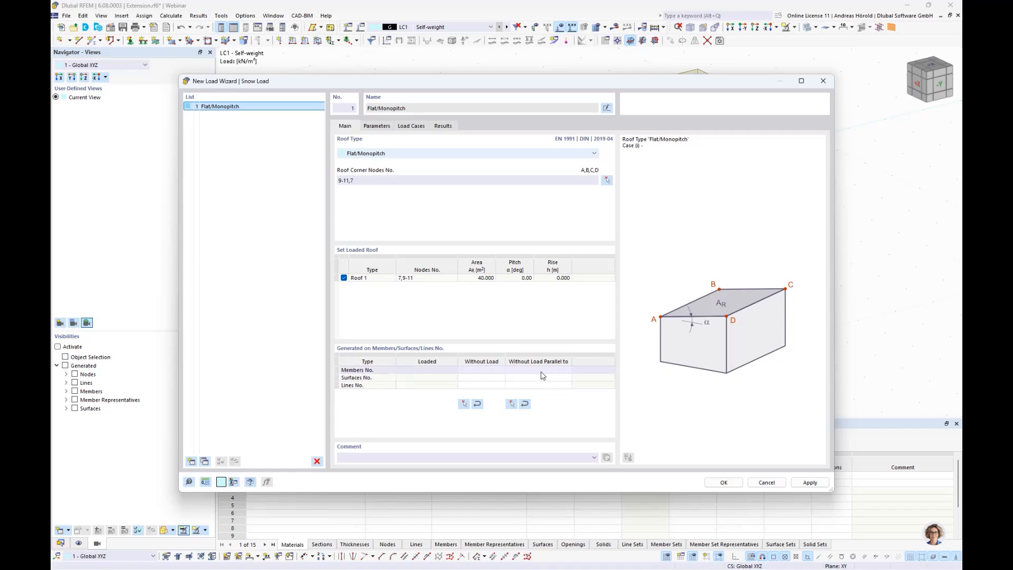
Step: Review the snow load parameters and create a new load case for the wizard's Case (i)
click(374, 128)
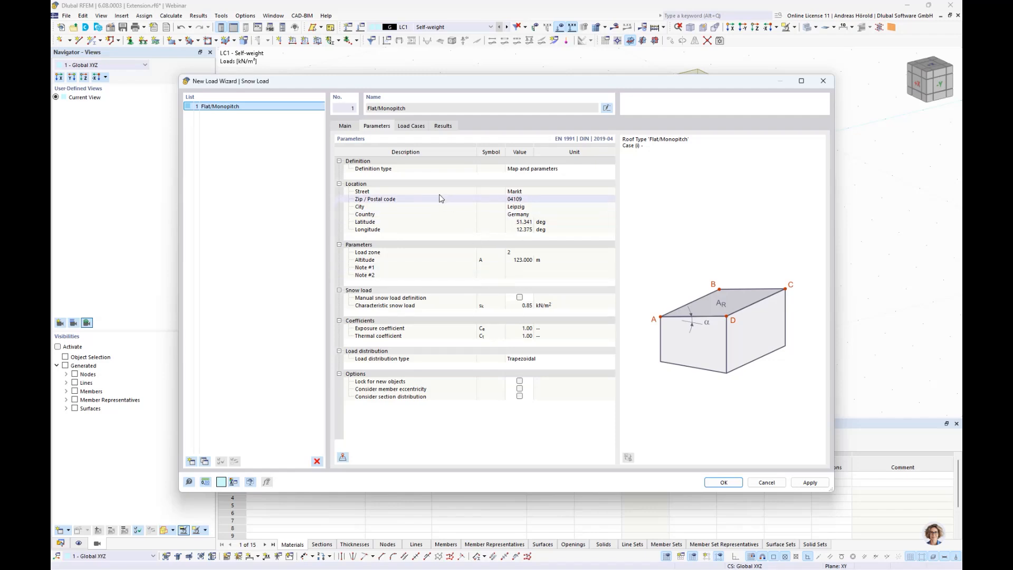
click(407, 127)
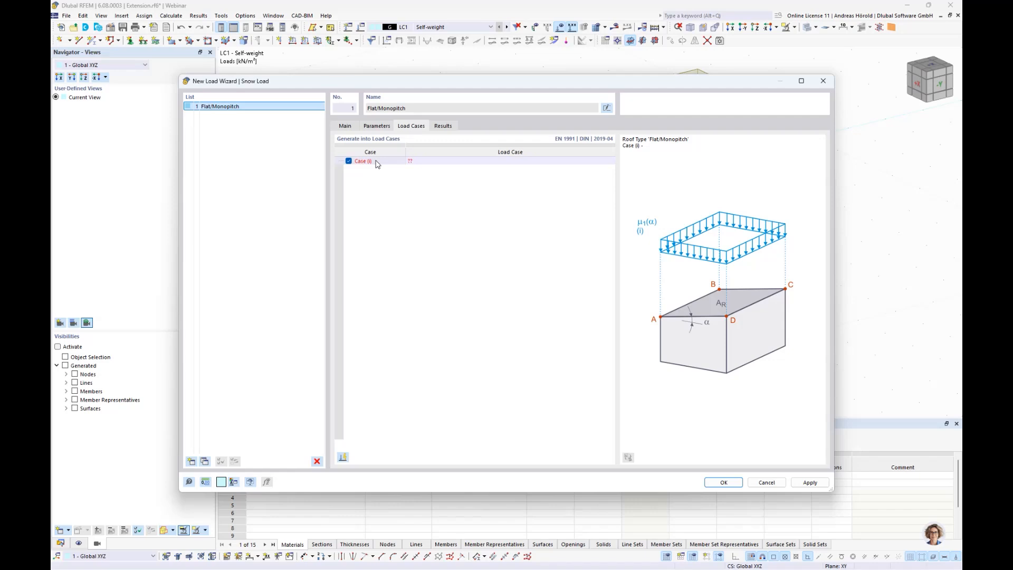
click(342, 457)
click(506, 160)
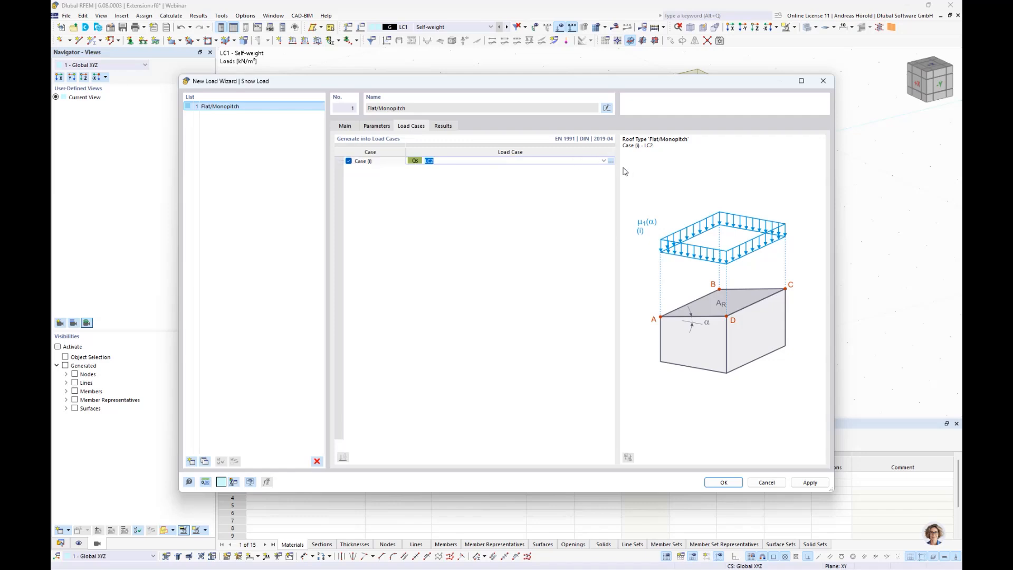
Step: Rename load case LC2 to Snow and generate the snow load on the roof
click(610, 162)
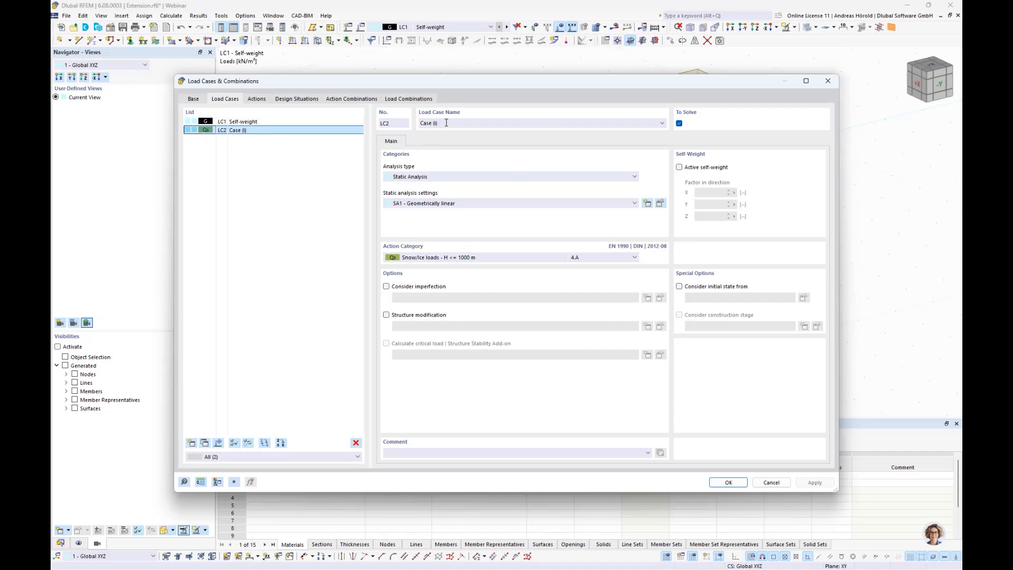
drag(438, 124, 418, 122)
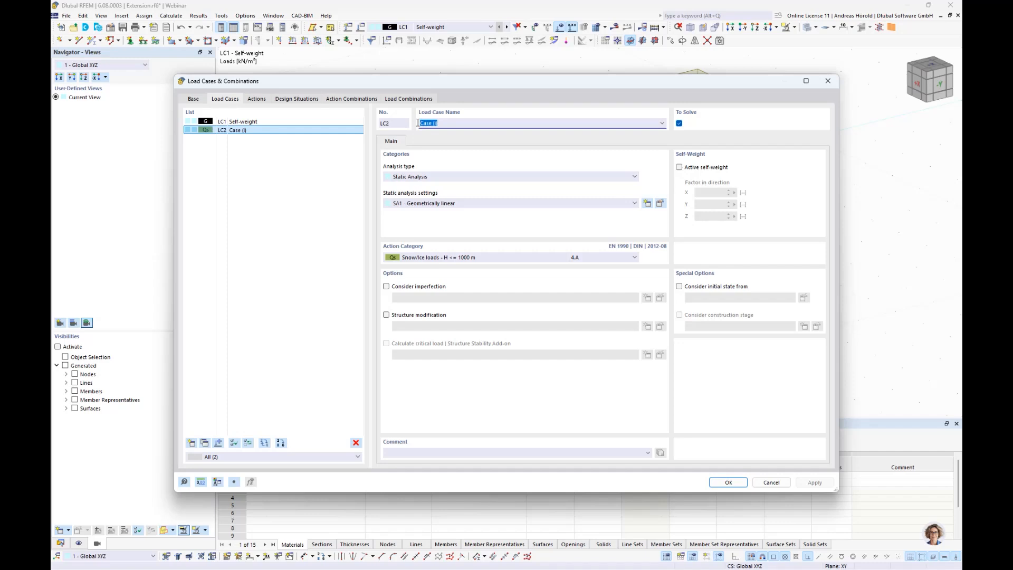
text(Snow)
click(727, 484)
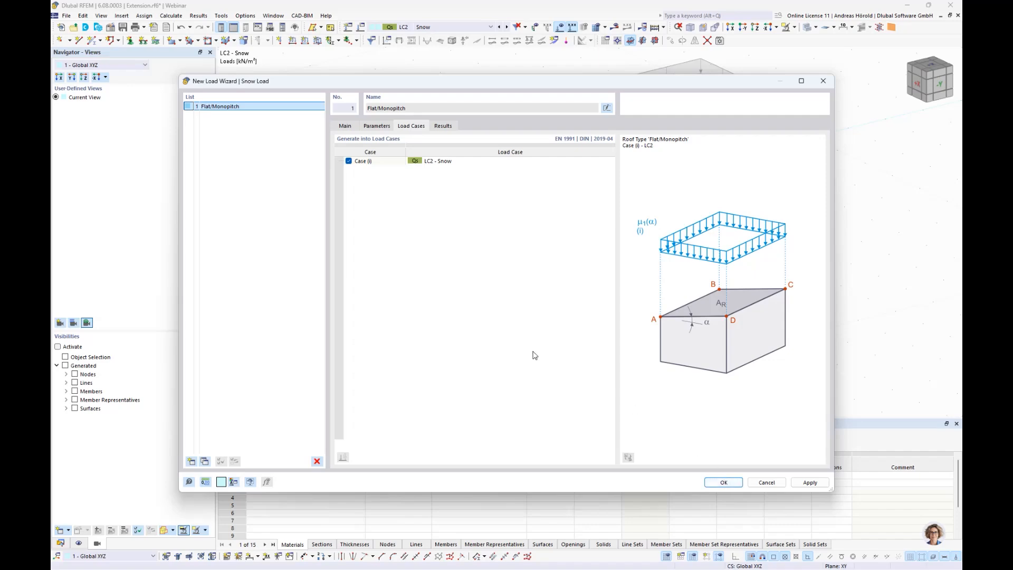
click(723, 482)
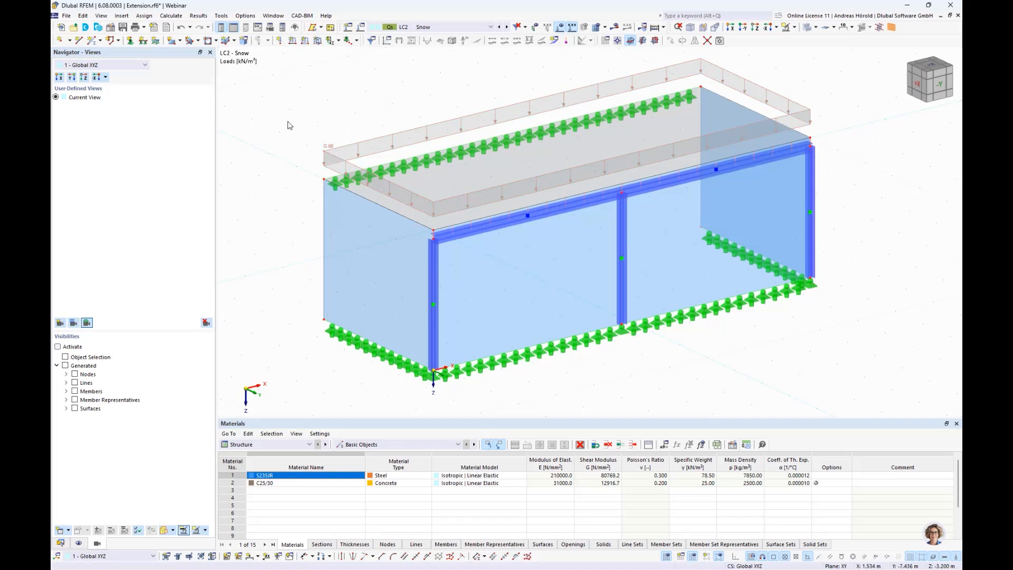
Step: Start a new wind load with the Wind Load Wizard, using the type Vertical walls with flat/monopitch roof
click(122, 17)
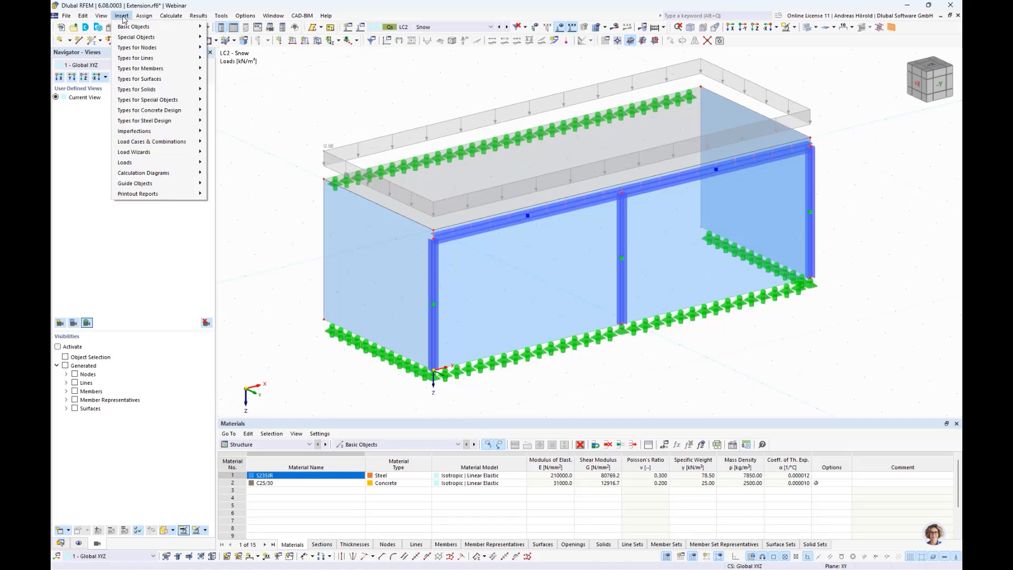
mouse_move(161, 152)
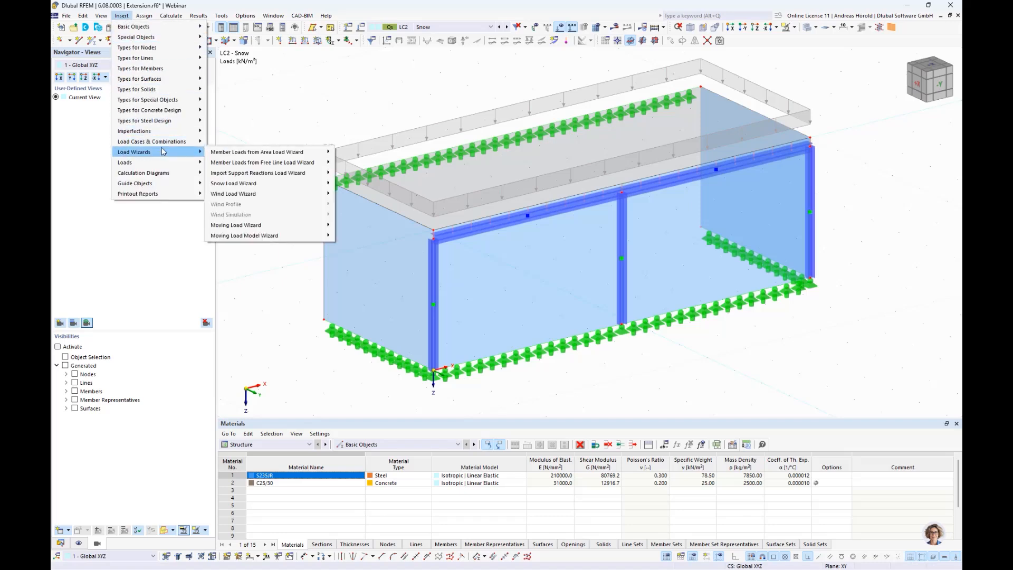
mouse_move(274, 194)
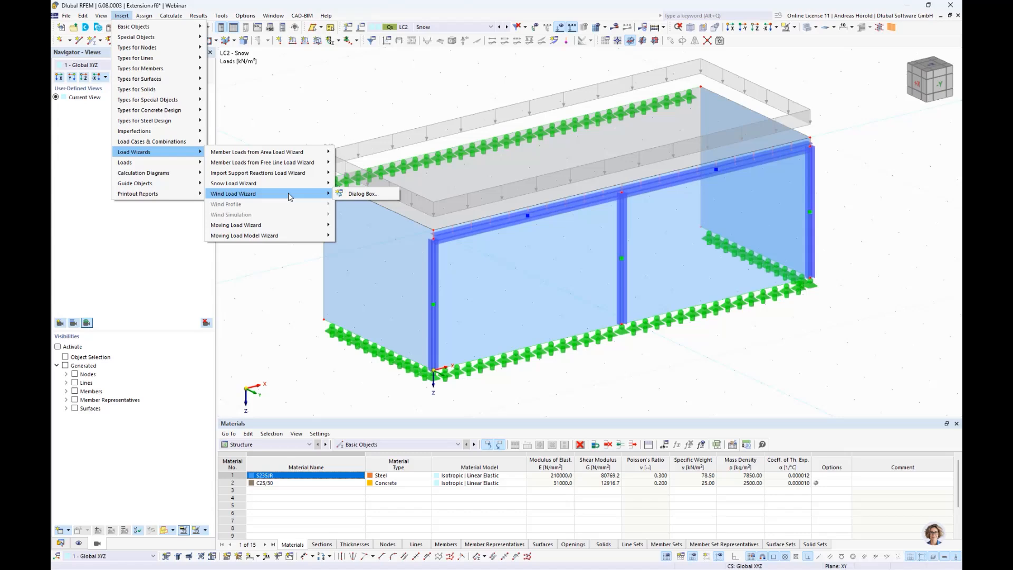
click(363, 194)
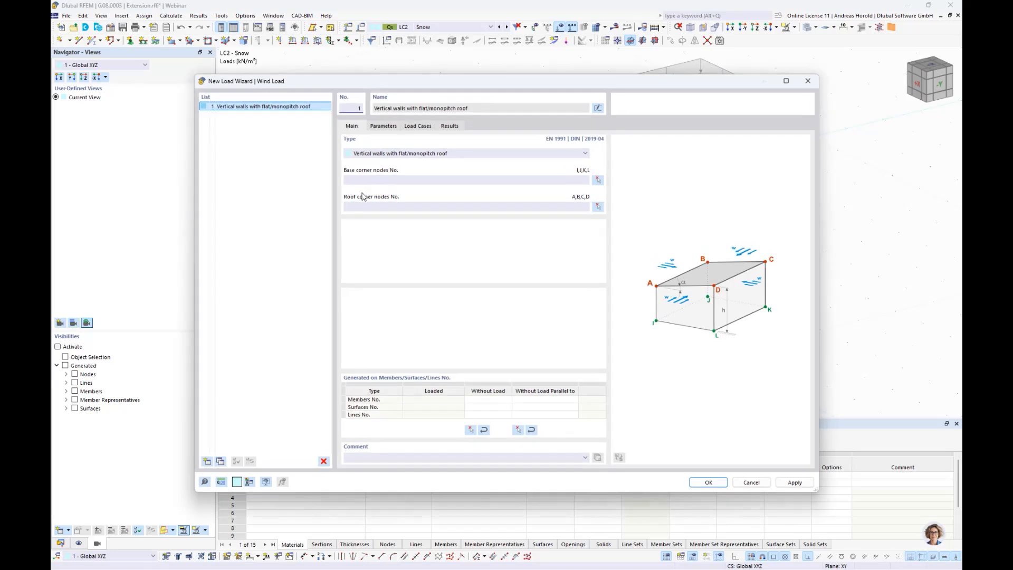
click(451, 154)
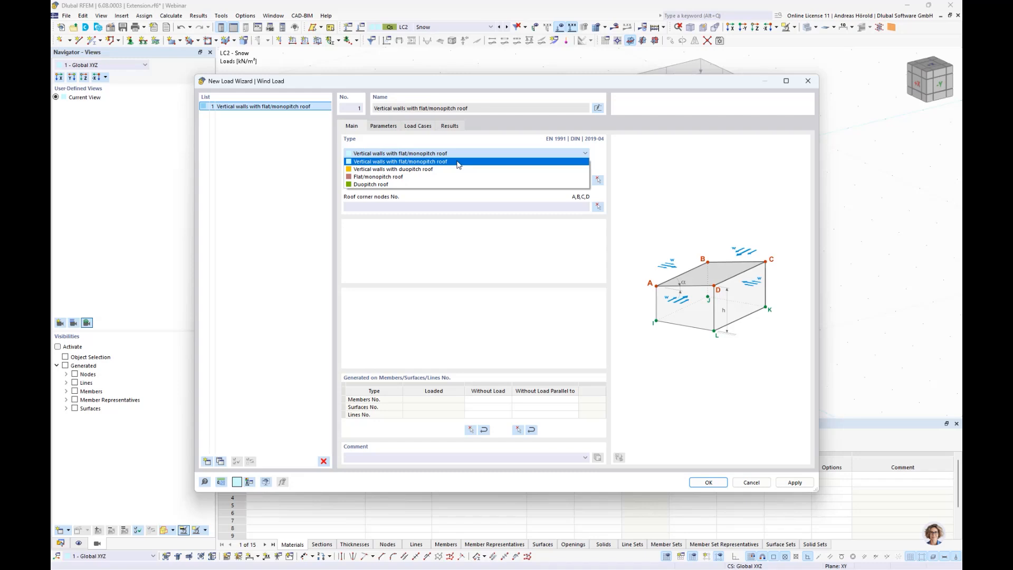
click(458, 164)
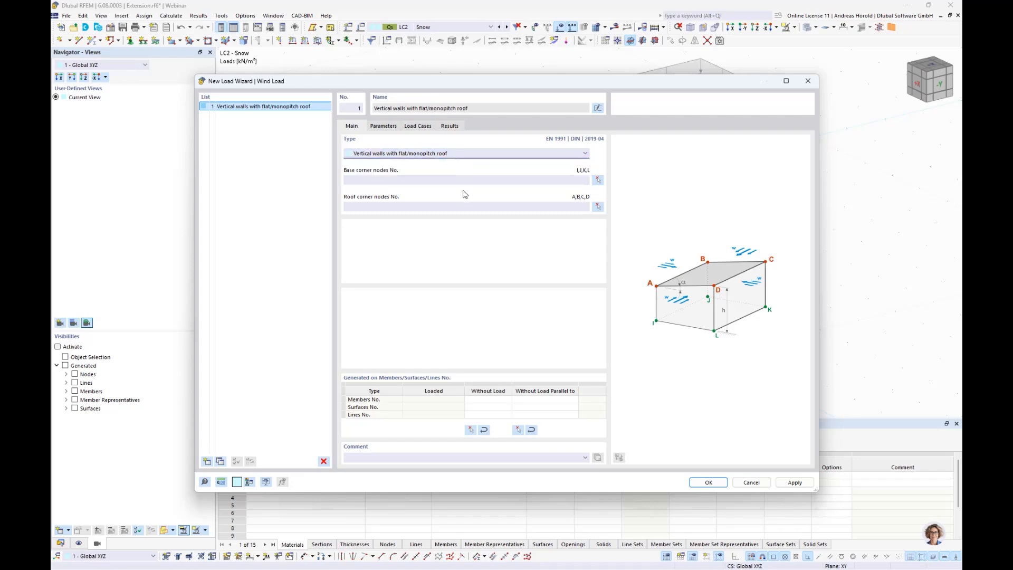
Step: Assign nodes 13, 21, 5 and 1 as the wind load's base corner nodes I to L
click(598, 180)
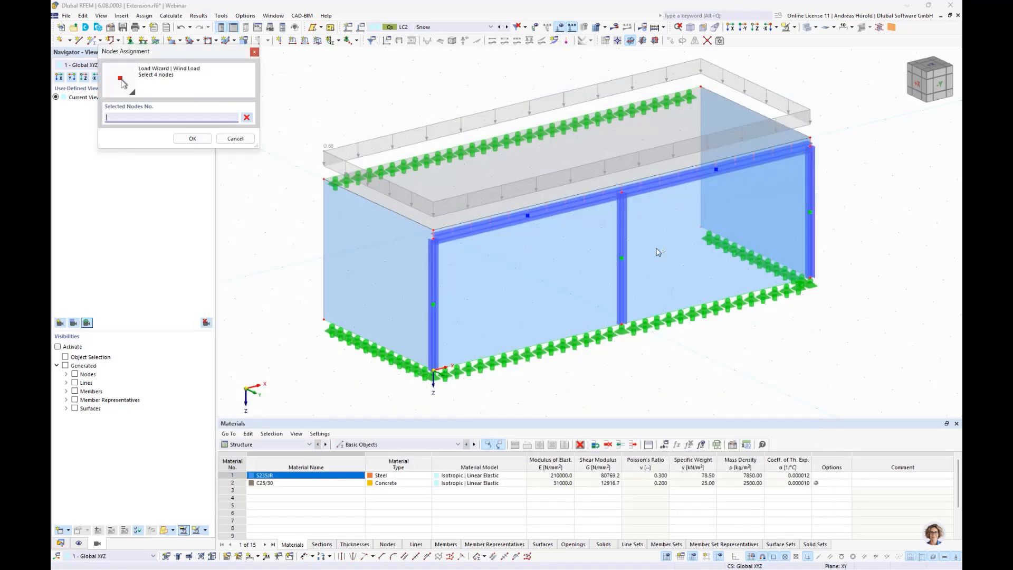
click(324, 318)
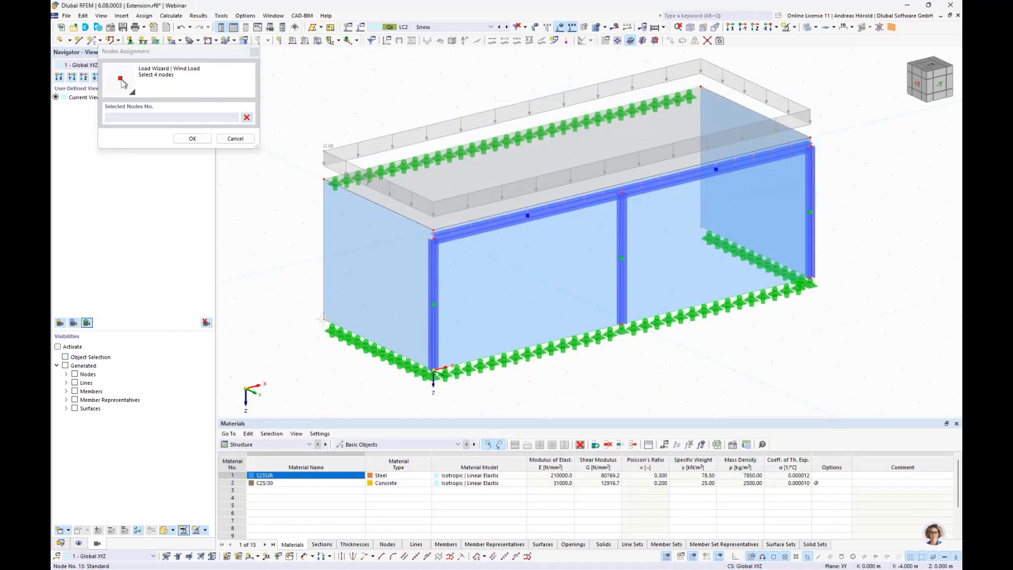
click(700, 228)
click(810, 278)
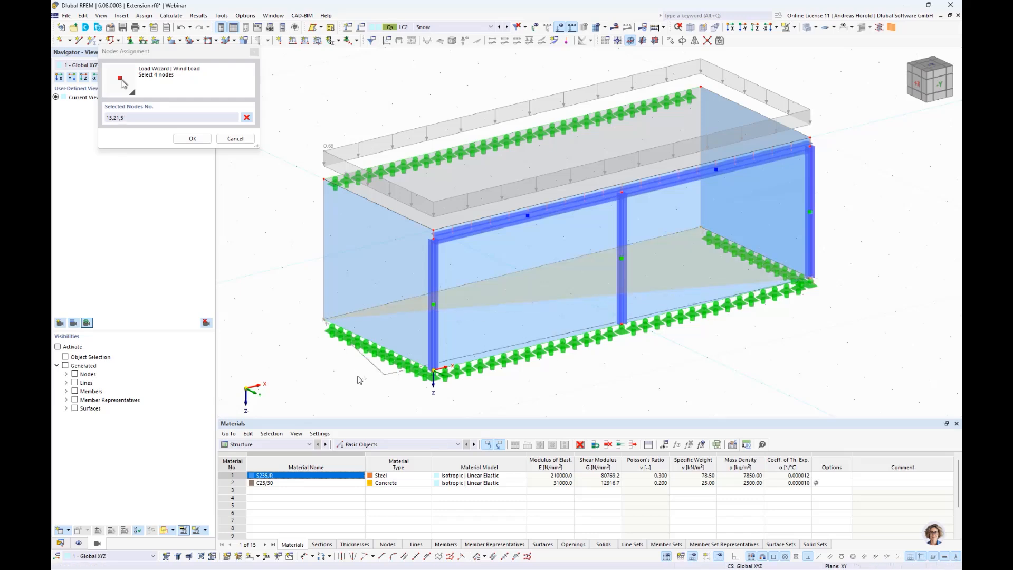
click(433, 369)
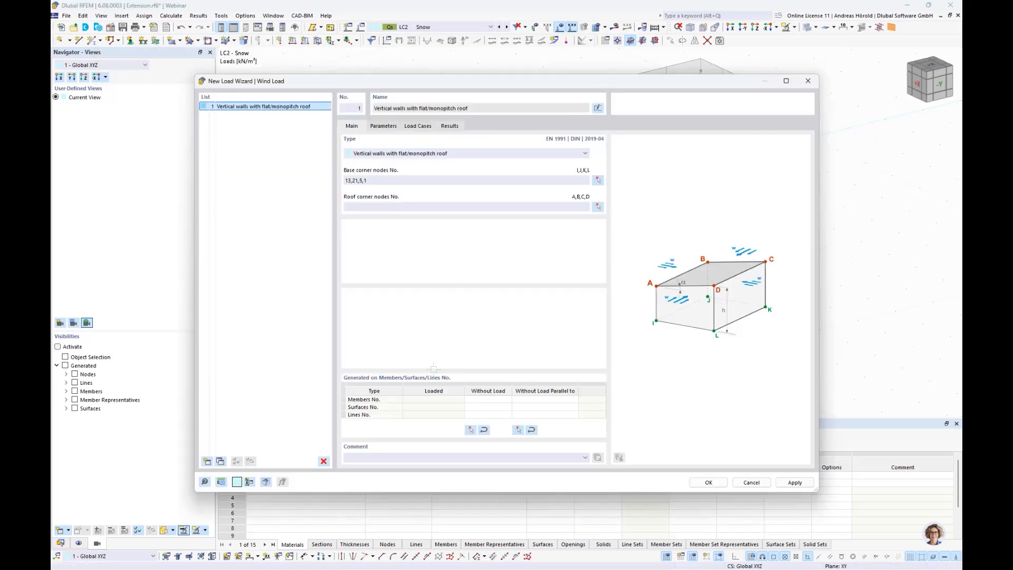
Step: Assign nodes 9, 10, 11 and 7 as the wind load's roof corner nodes A to D
click(598, 207)
click(324, 180)
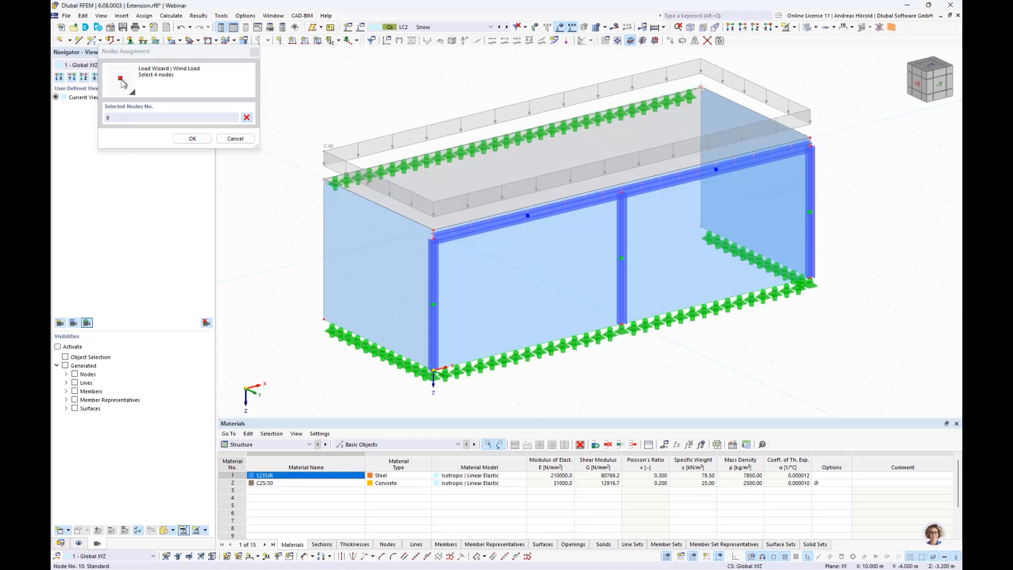
click(700, 85)
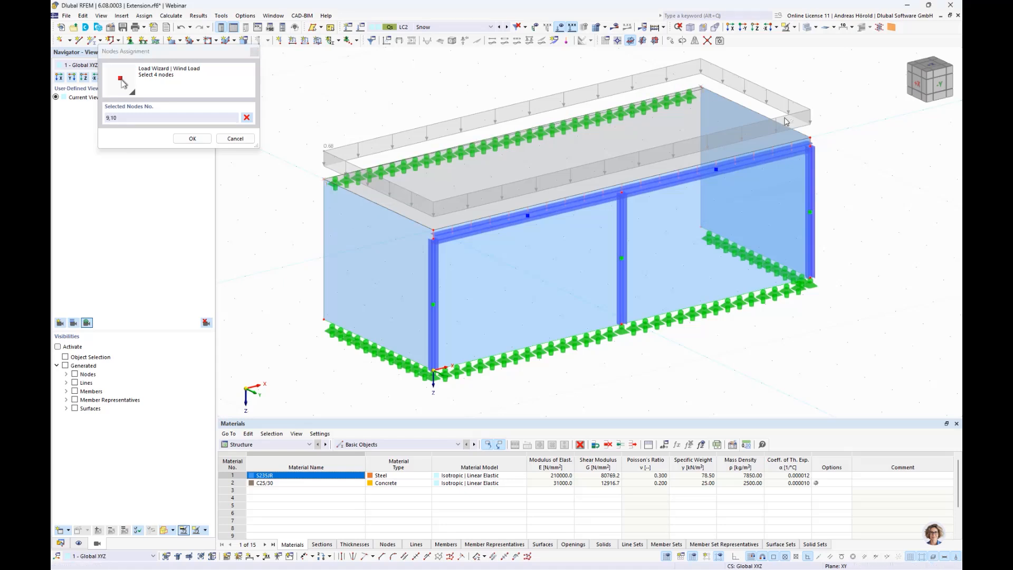
click(808, 138)
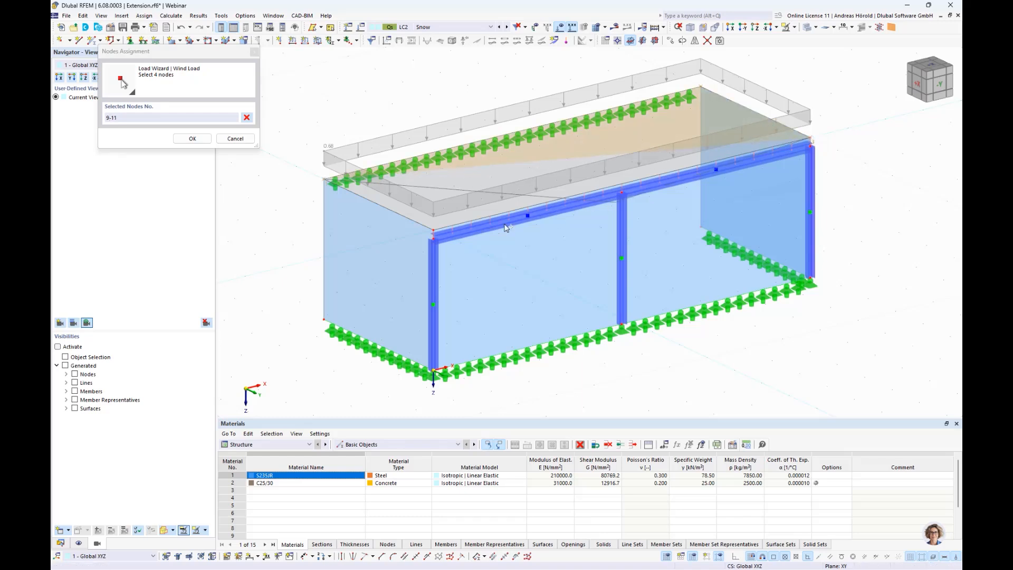
click(437, 233)
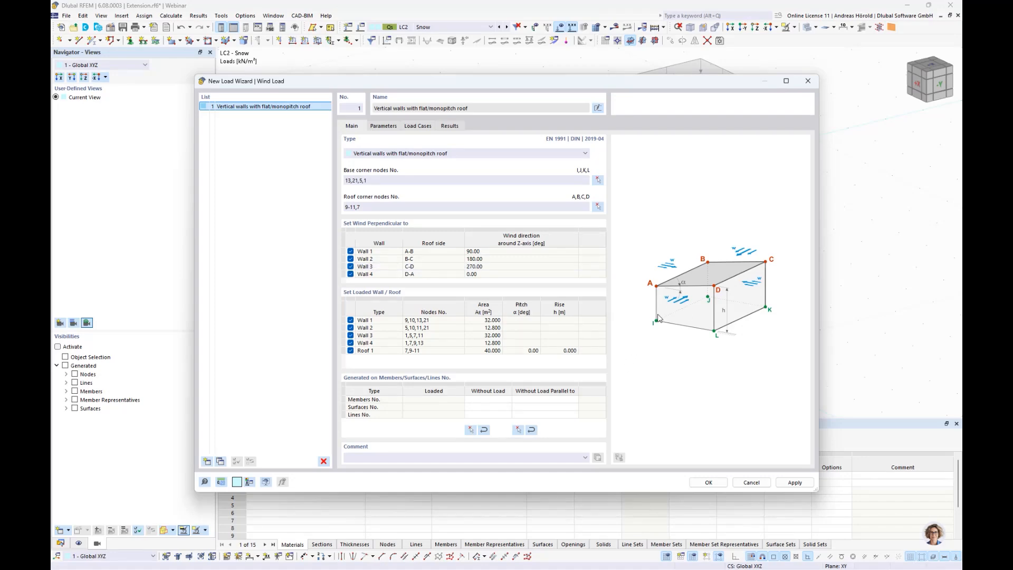
Step: Exclude the wind directions perpendicular to Walls 1, 2 and 3, keeping only Wall 4 (roof side D-A)
drag(468, 80, 734, 246)
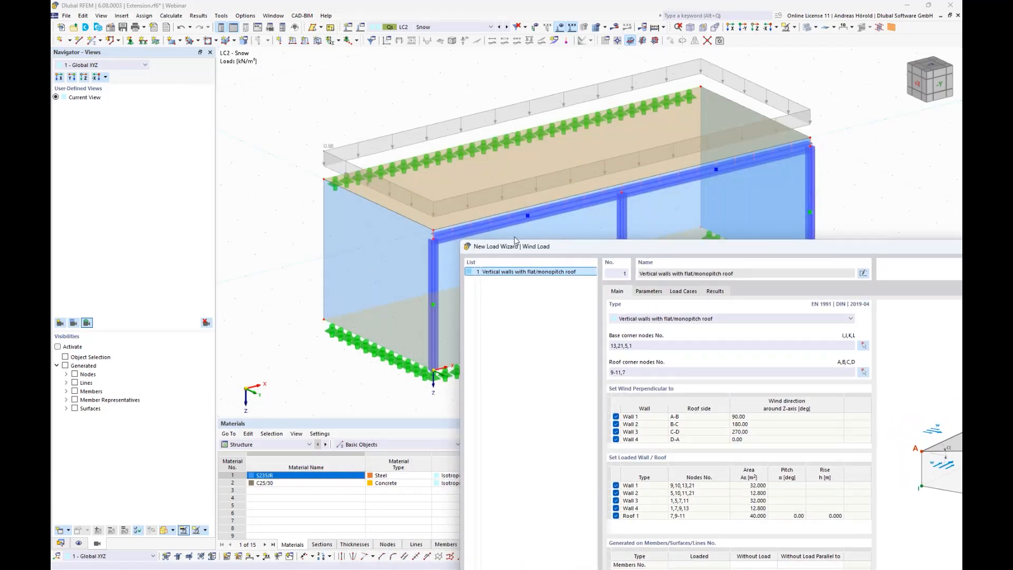
drag(816, 246, 552, 107)
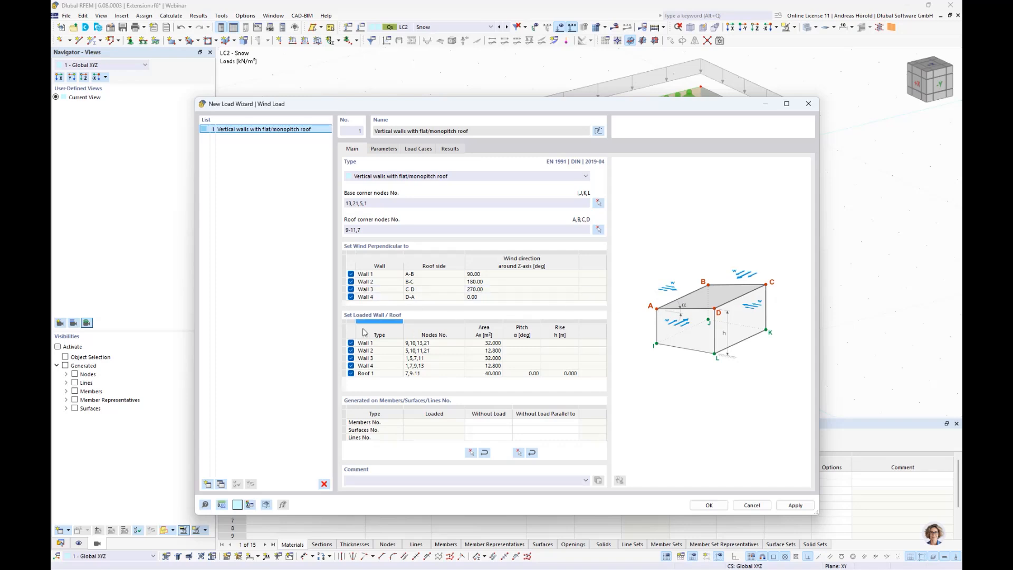
click(351, 274)
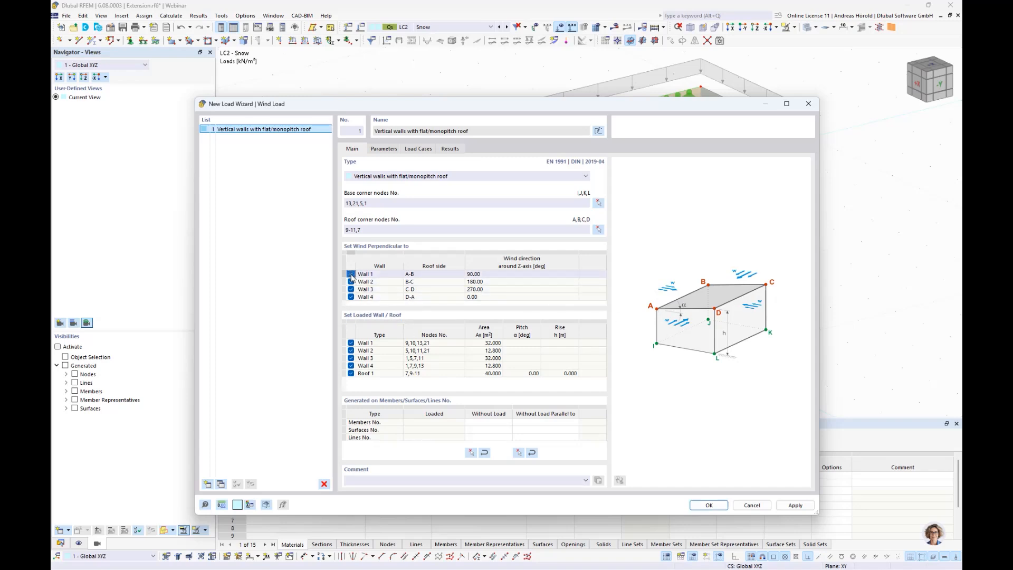
click(351, 282)
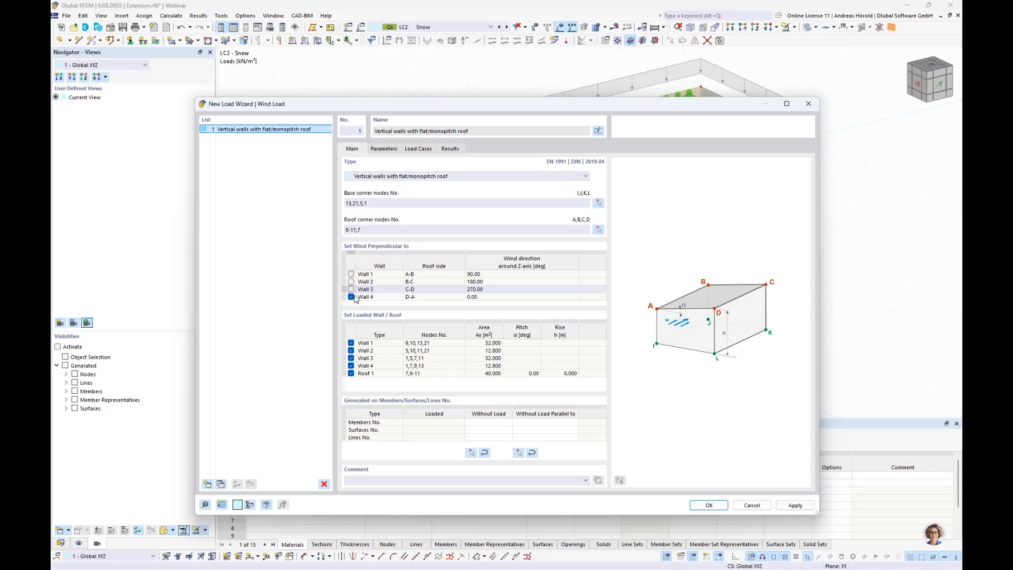
click(351, 290)
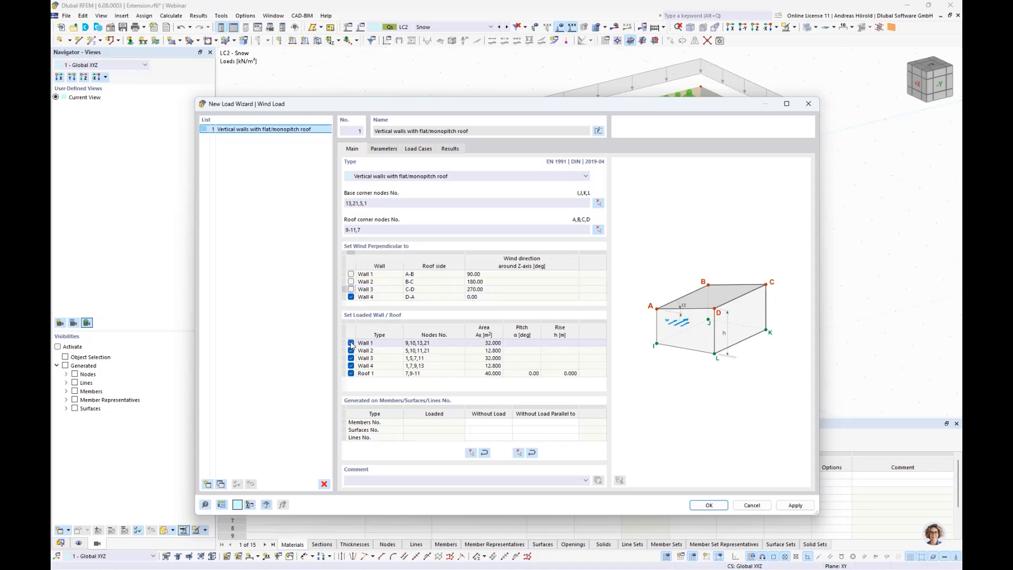
Step: Exclude Wall 1 from the loaded walls and generate the wind loads perpendicular to Wall 4 into new load cases for w+ and w-
click(351, 343)
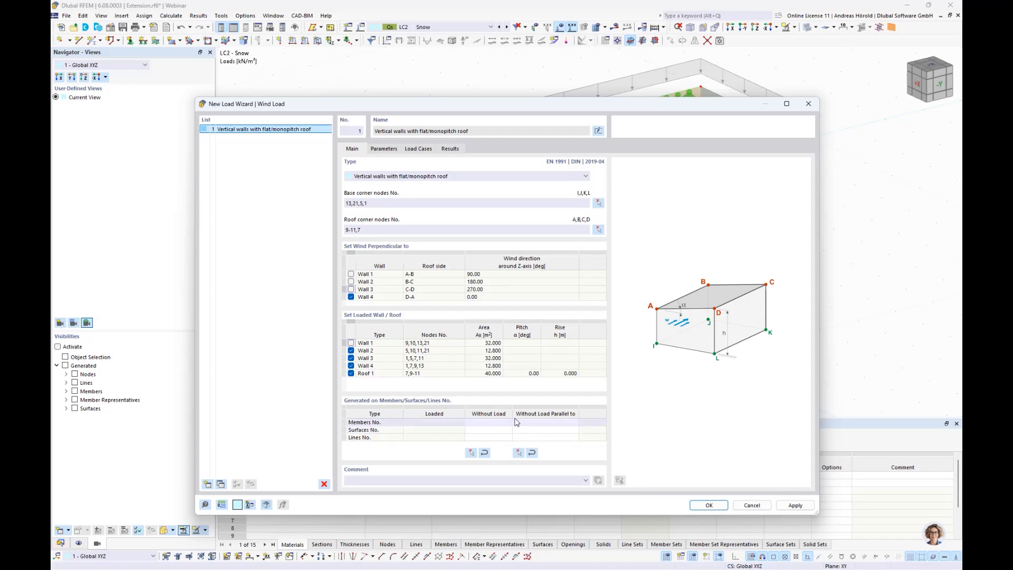
click(383, 149)
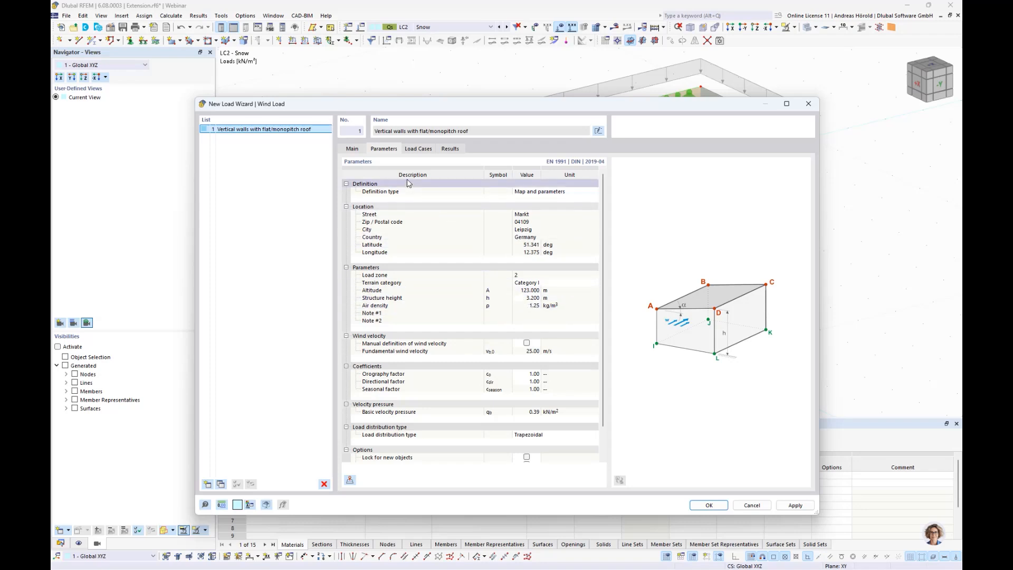
click(416, 150)
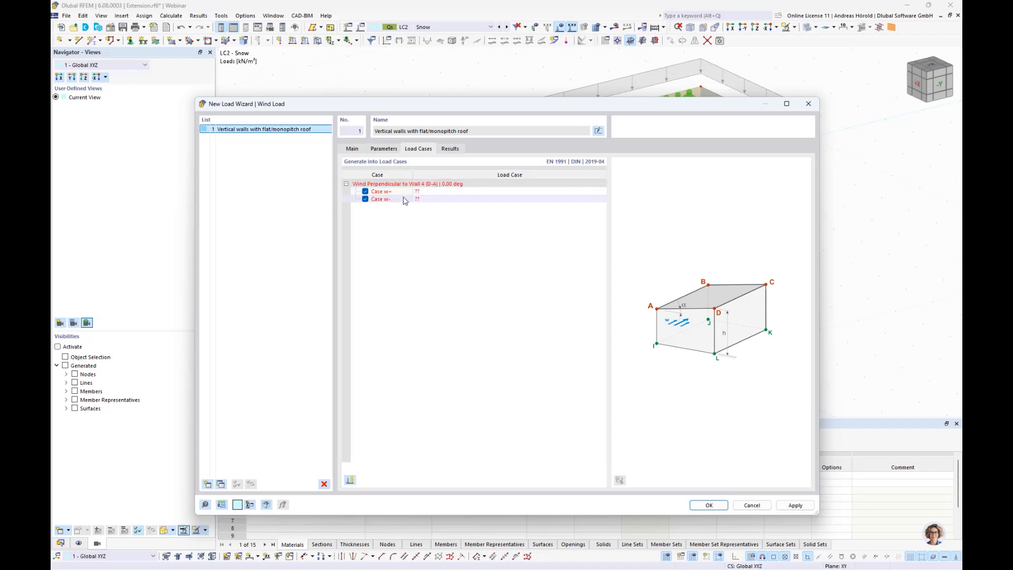
click(350, 481)
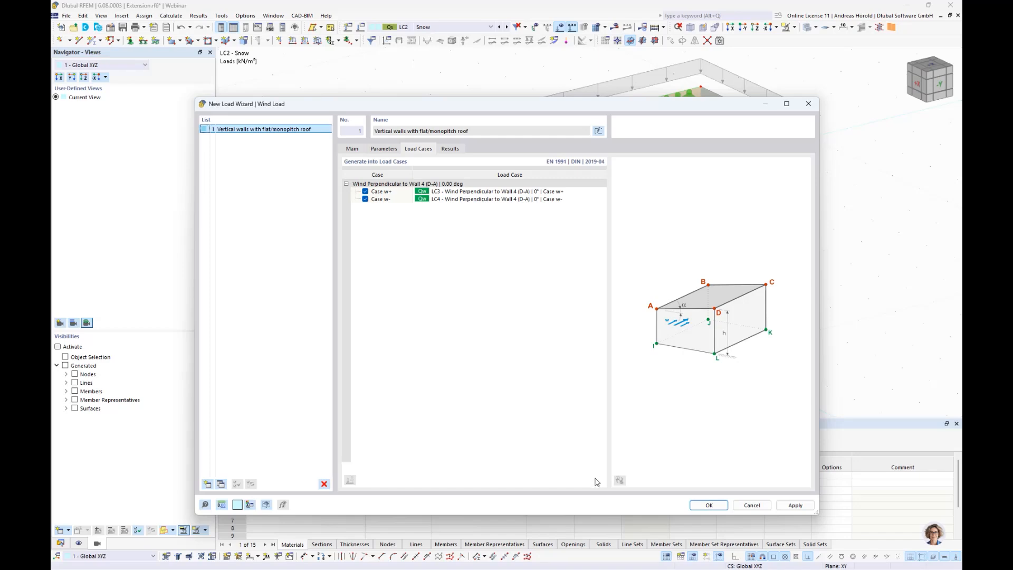
click(708, 505)
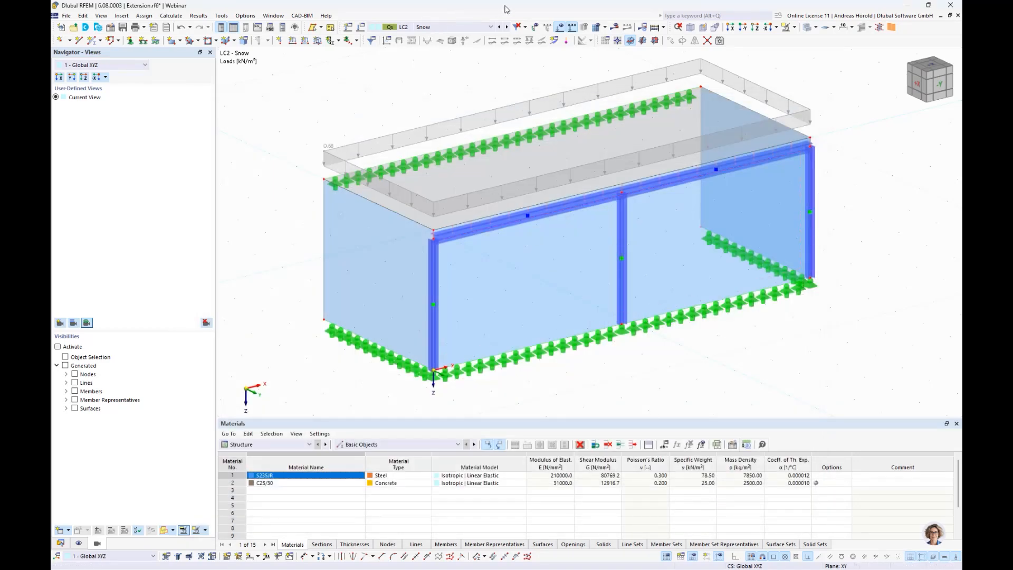
Step: Examine the generated wind loads on the model in load cases LC3 and LC4, comparing case w+ with case w-
click(507, 27)
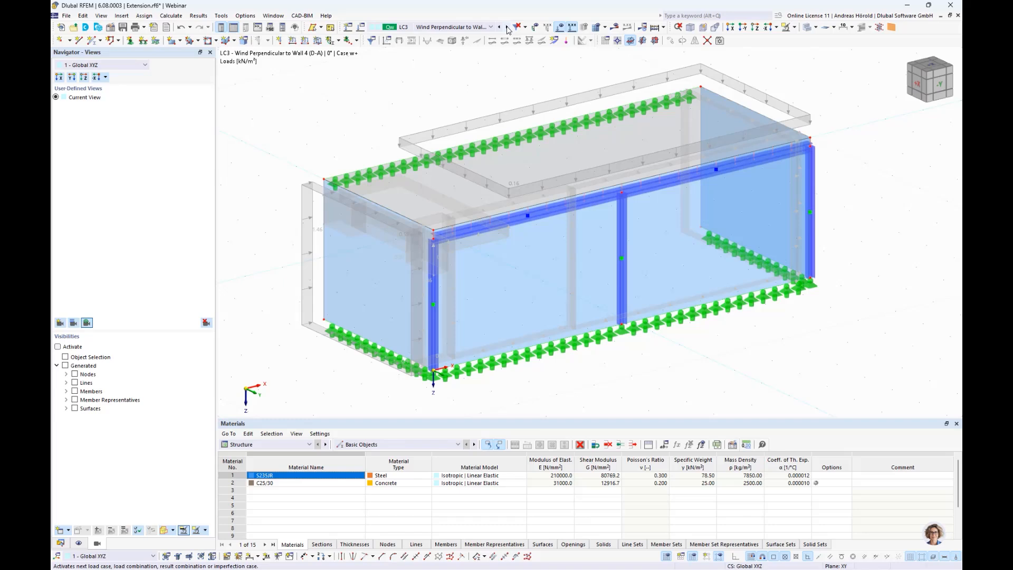
click(507, 27)
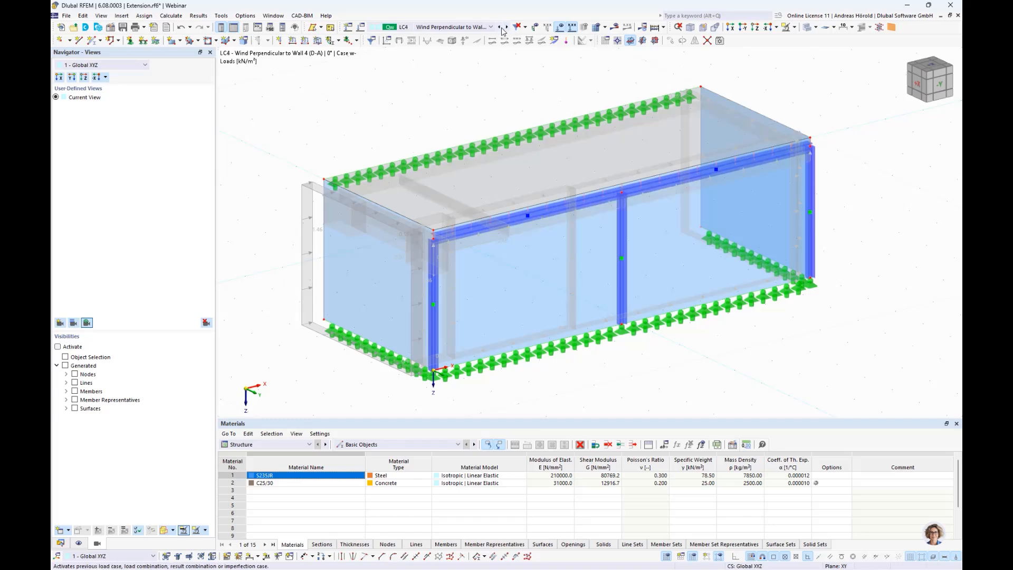
click(499, 27)
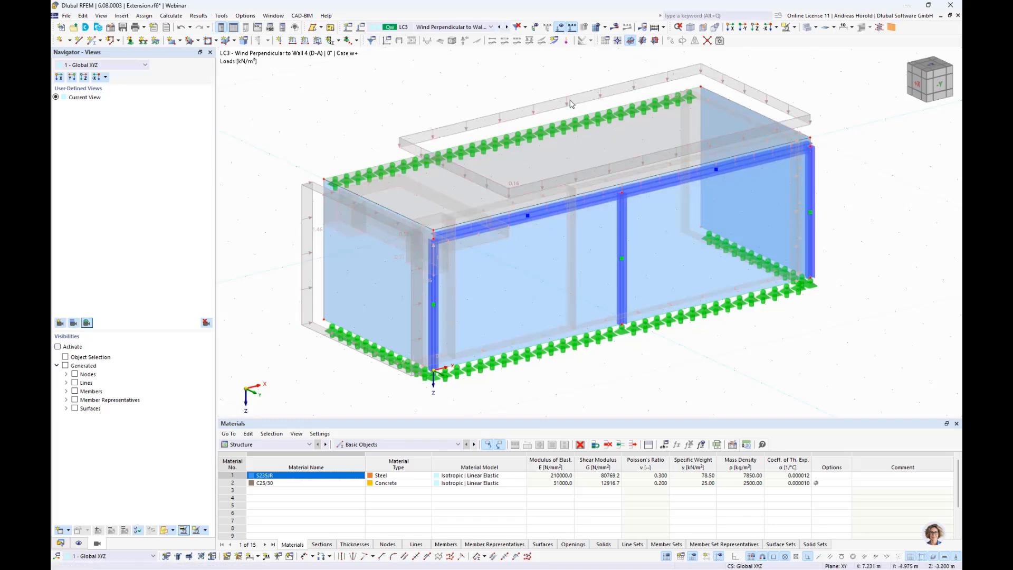
click(507, 27)
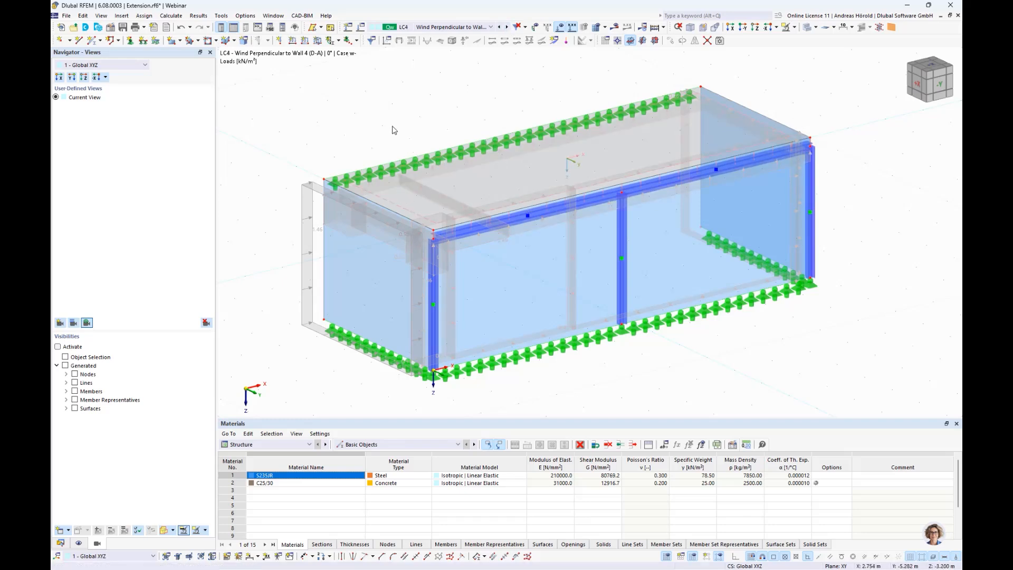
scroll(434, 136, down, 1)
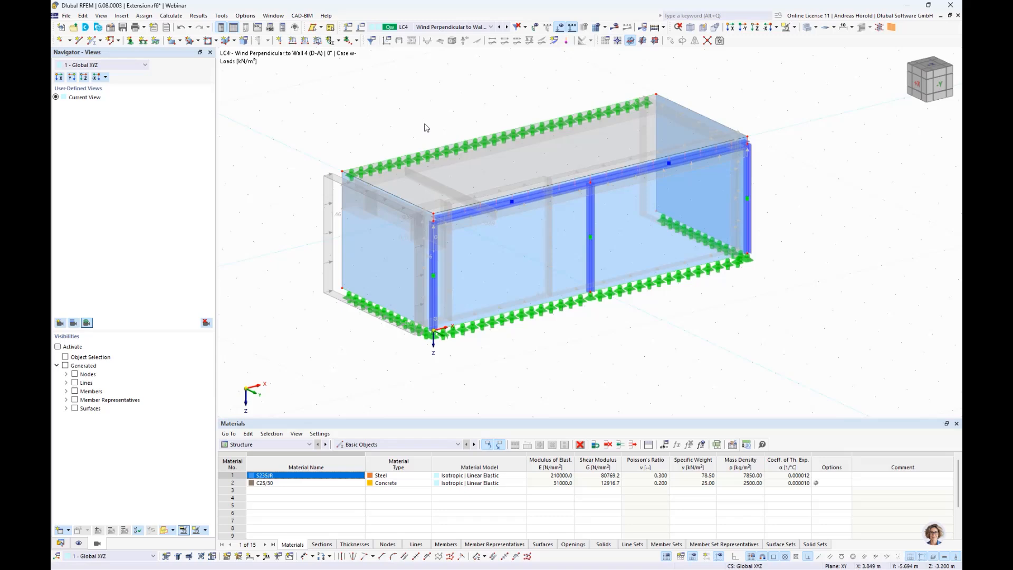
Step: Create load case LC5 named "Construction load" with action category Imposed loads - category A: domestic, residential areas
click(348, 28)
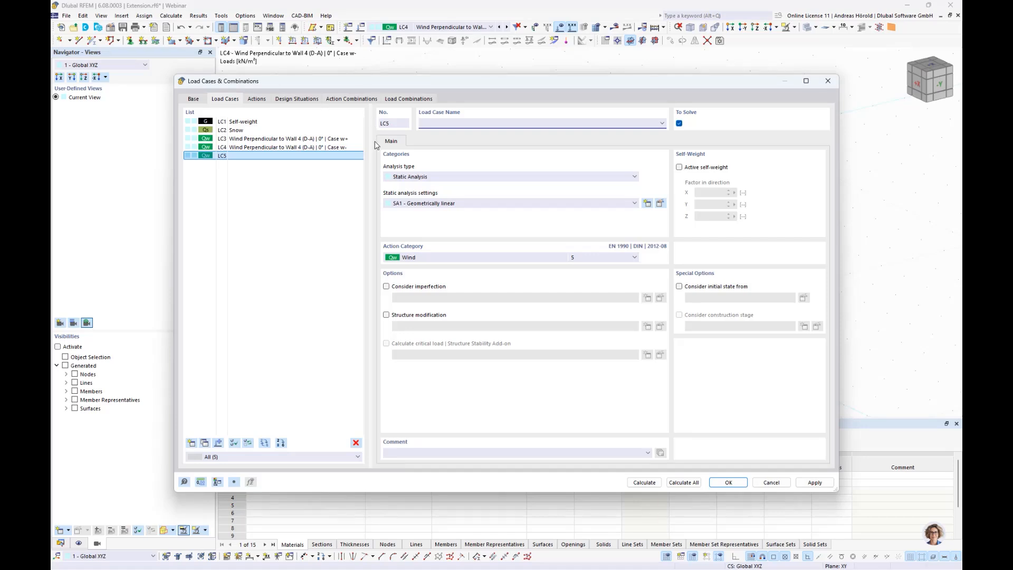
click(464, 260)
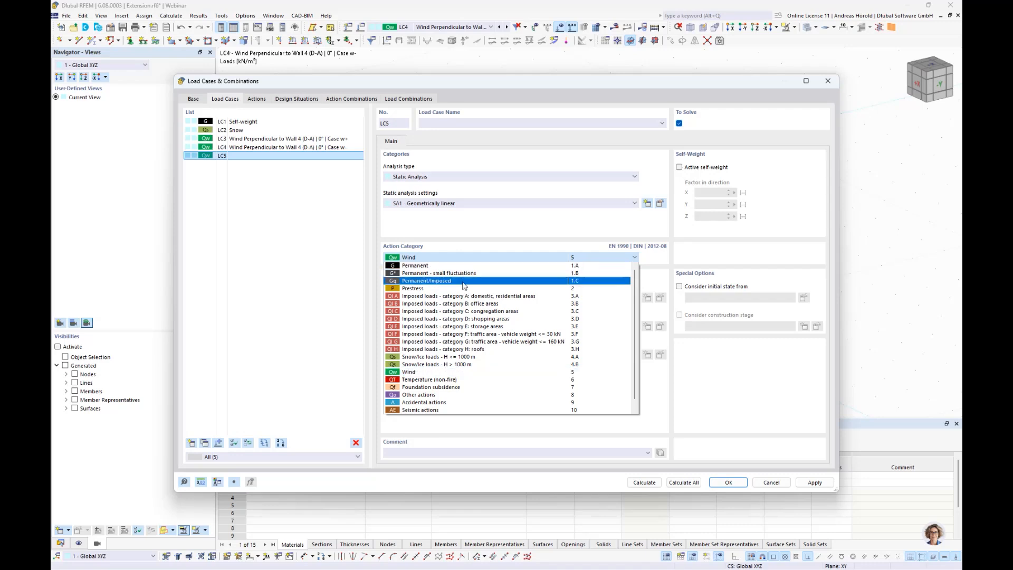
click(470, 299)
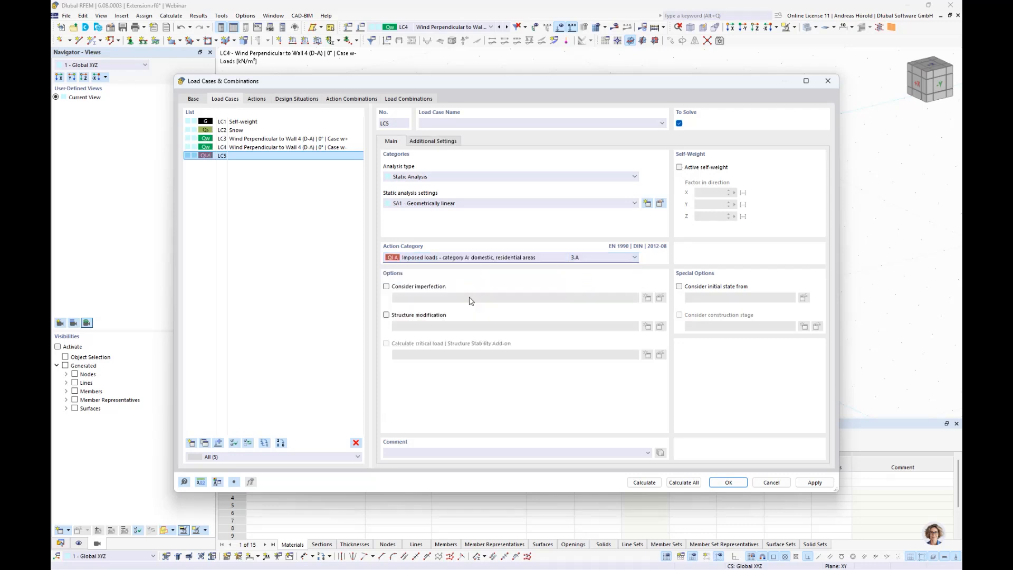
click(437, 124)
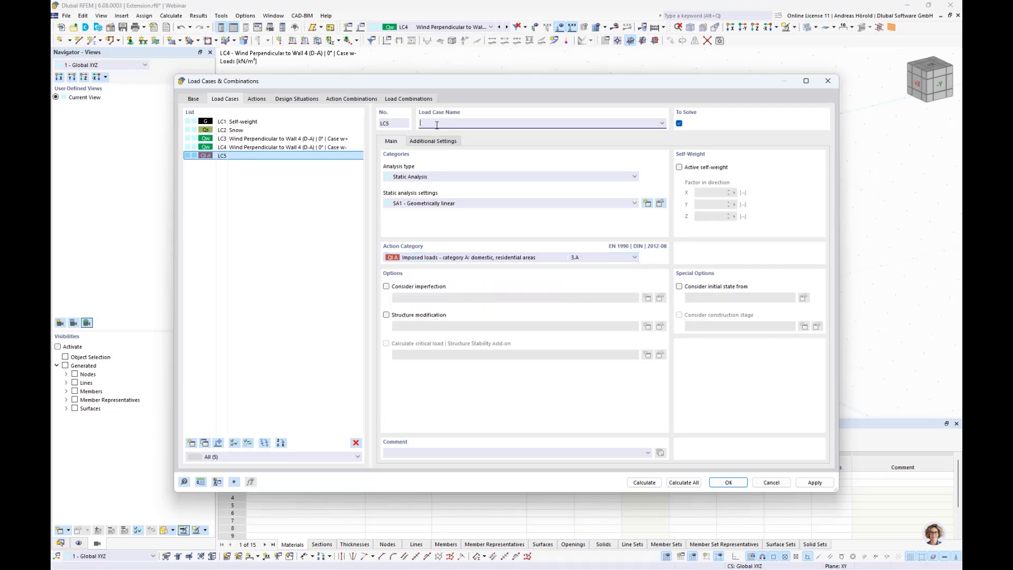
text(Construction load)
click(727, 482)
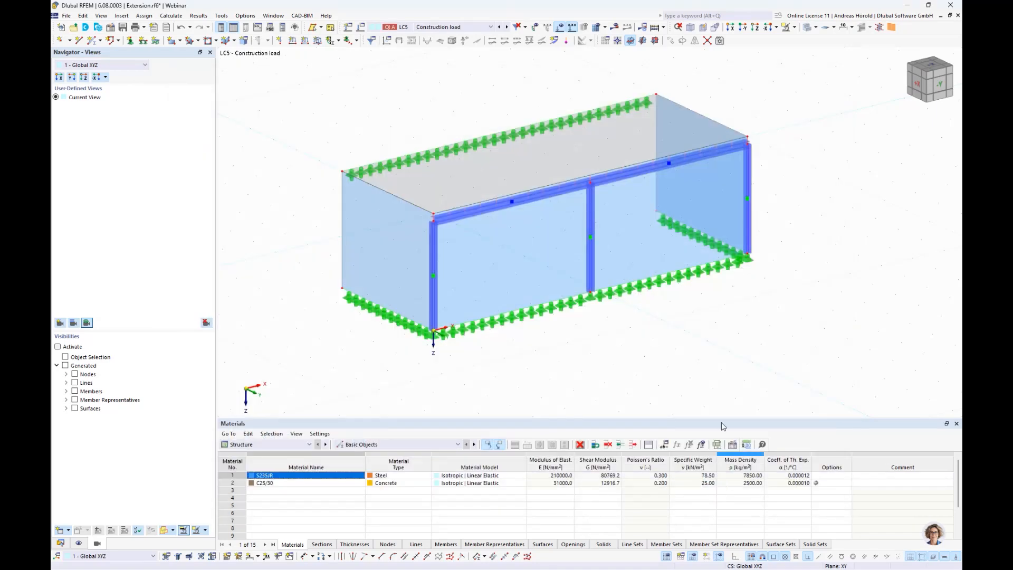
Step: Apply a uniform surface load of 1.00 kN/m² to the roof surface in the Construction load case
click(318, 41)
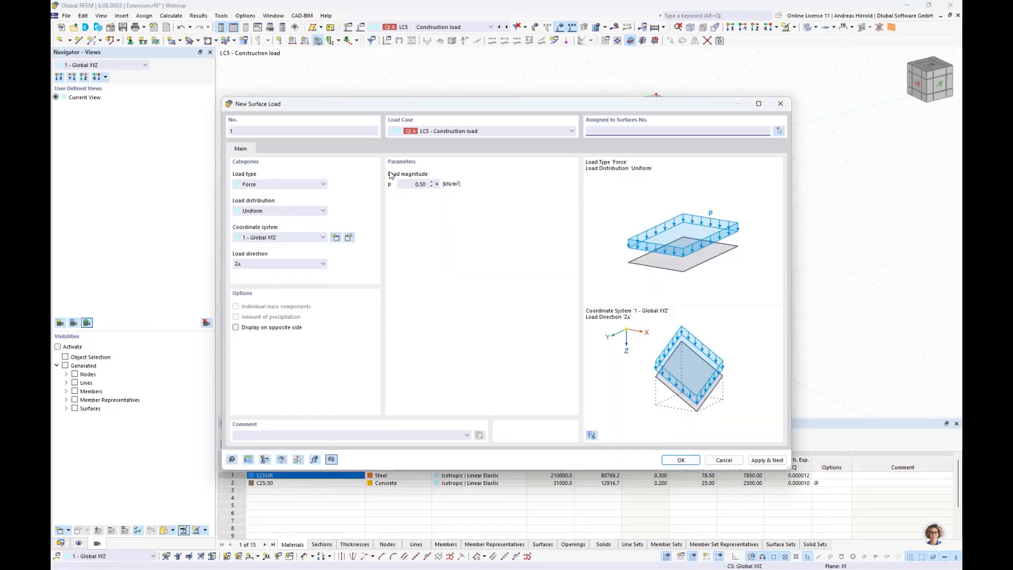
click(431, 184)
double_click(431, 184)
text(1)
click(679, 461)
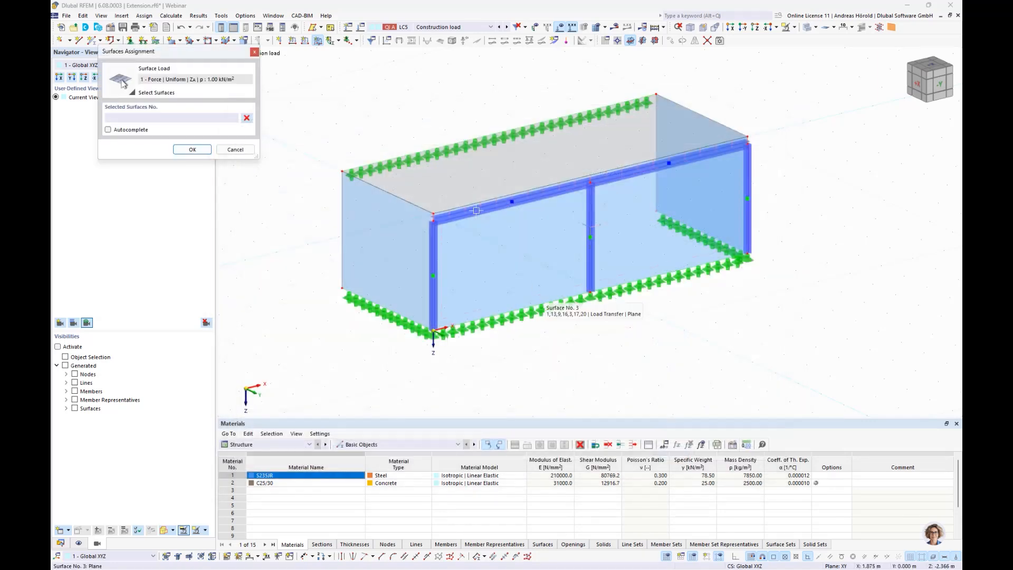
click(466, 187)
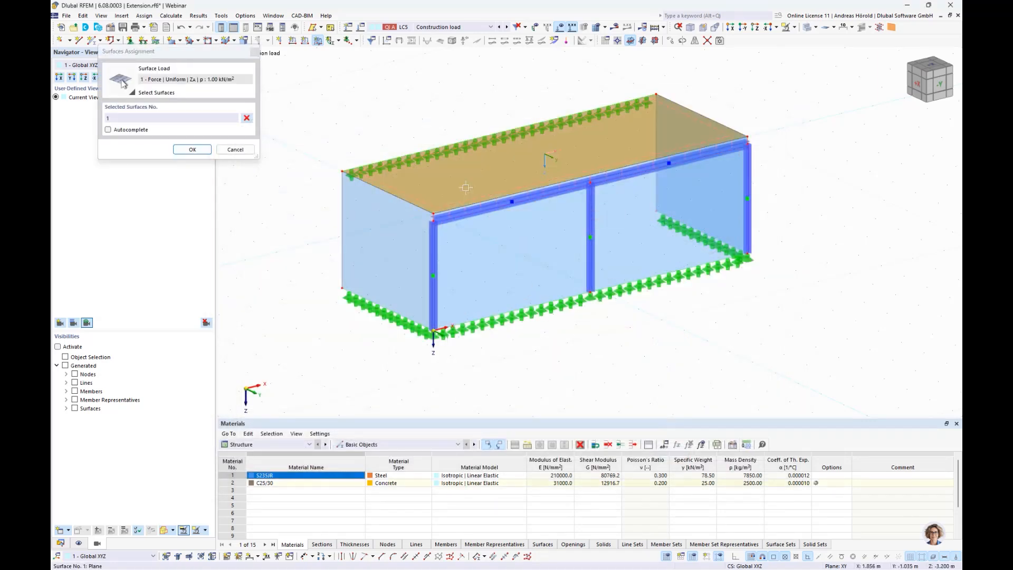
click(193, 149)
right_click(306, 238)
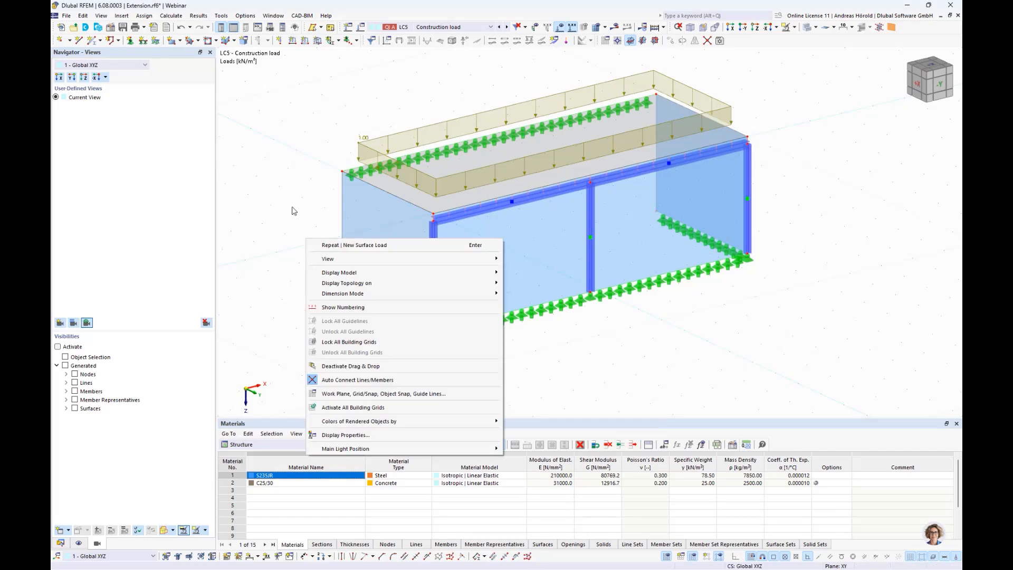
click(293, 210)
scroll(615, 332, up, 1)
middle_drag(617, 334, 642, 380)
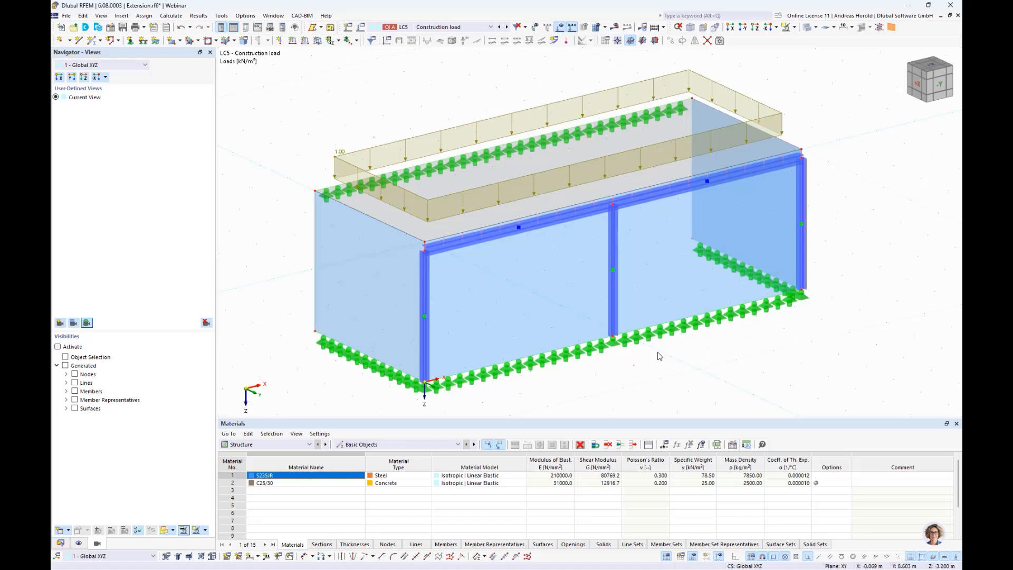
Step: Create a local imperfection case named "Imp. +x"
click(330, 41)
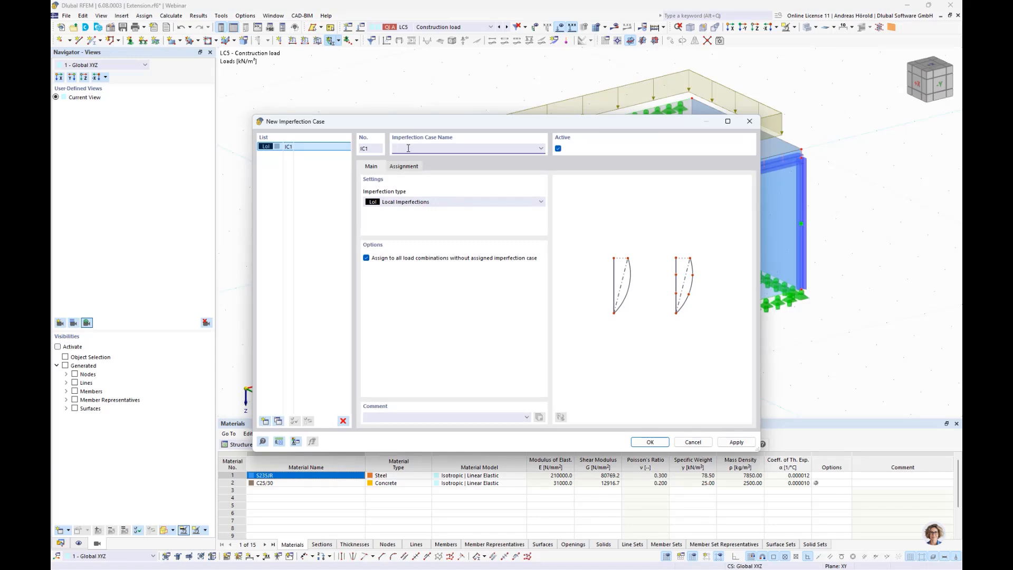
text(Imp. +x)
click(652, 442)
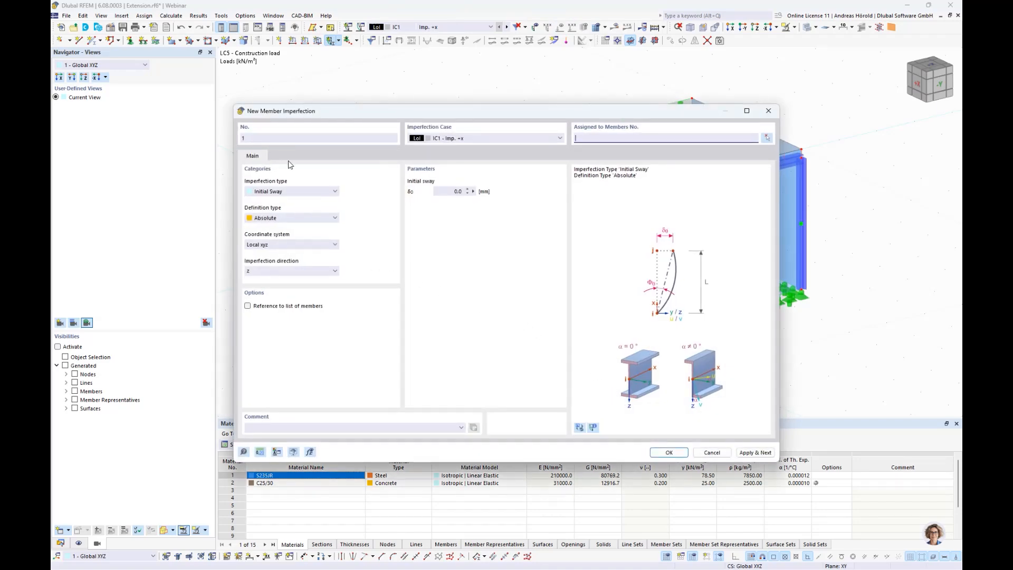
Step: Define an Initial Sway member imperfection to EN 1993-1-1, taking the 3.000 m structure height by measuring a column and setting 3 columns in one row
click(301, 192)
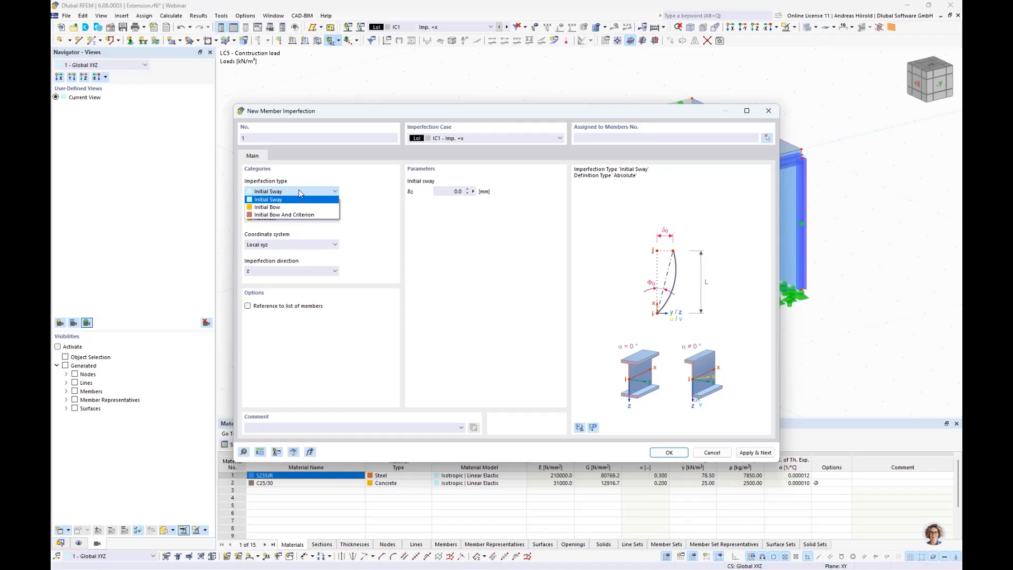
click(299, 190)
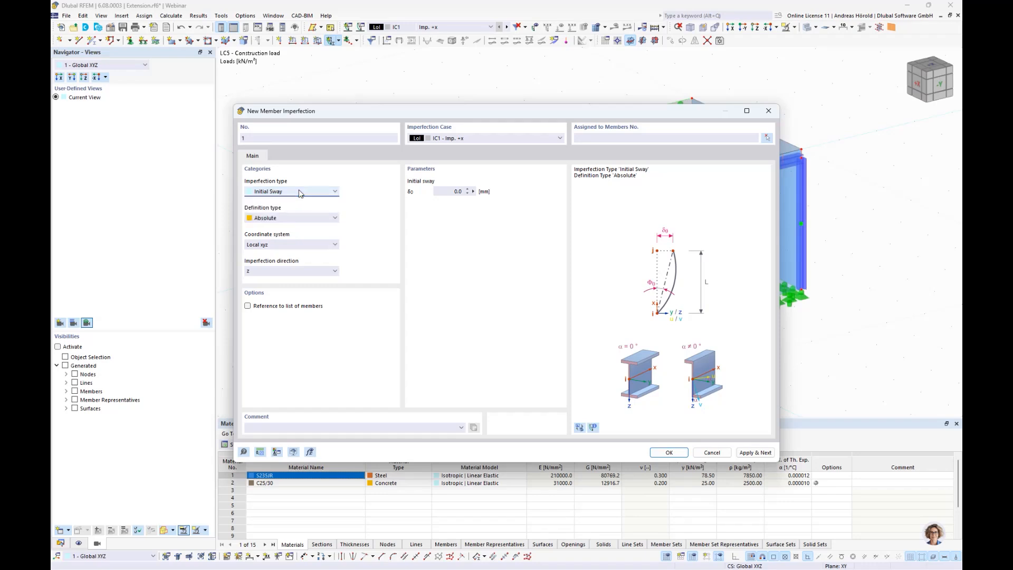
click(301, 219)
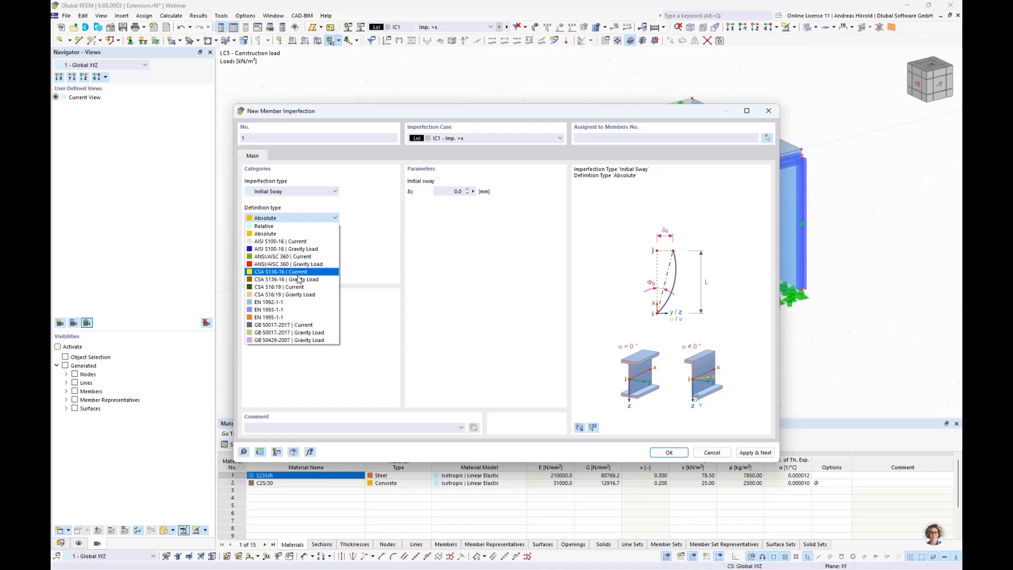
click(296, 310)
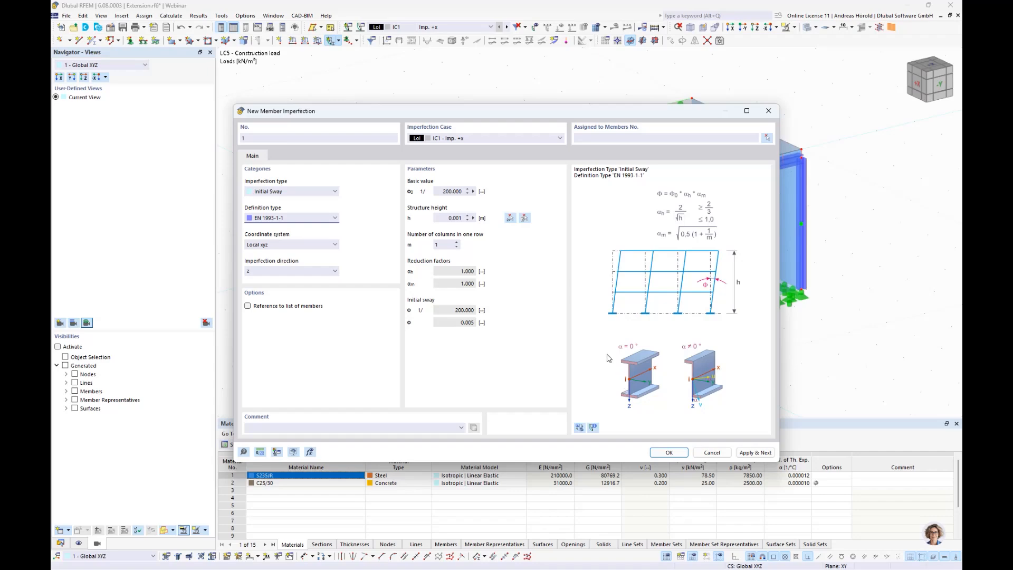
click(473, 218)
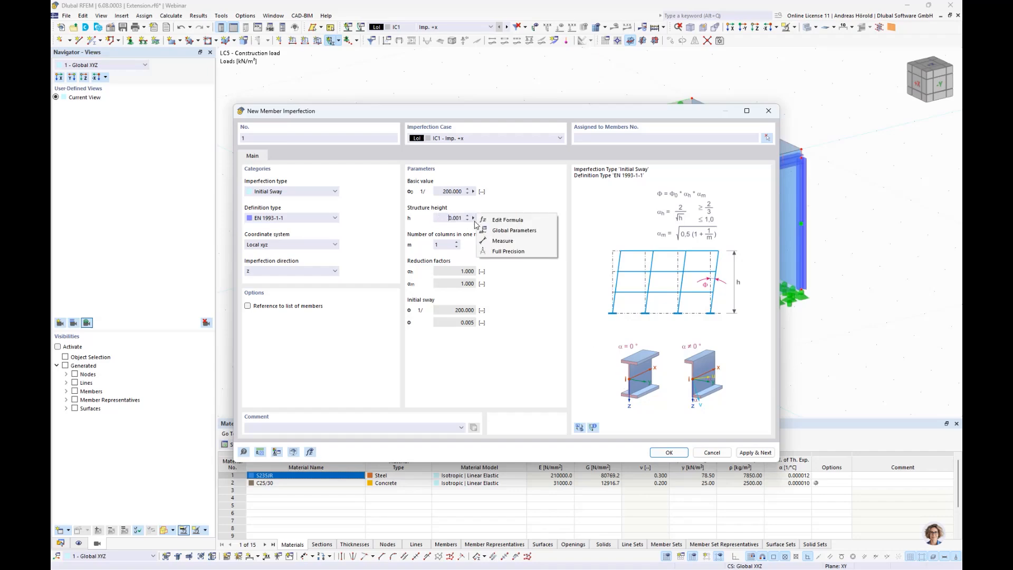
click(503, 240)
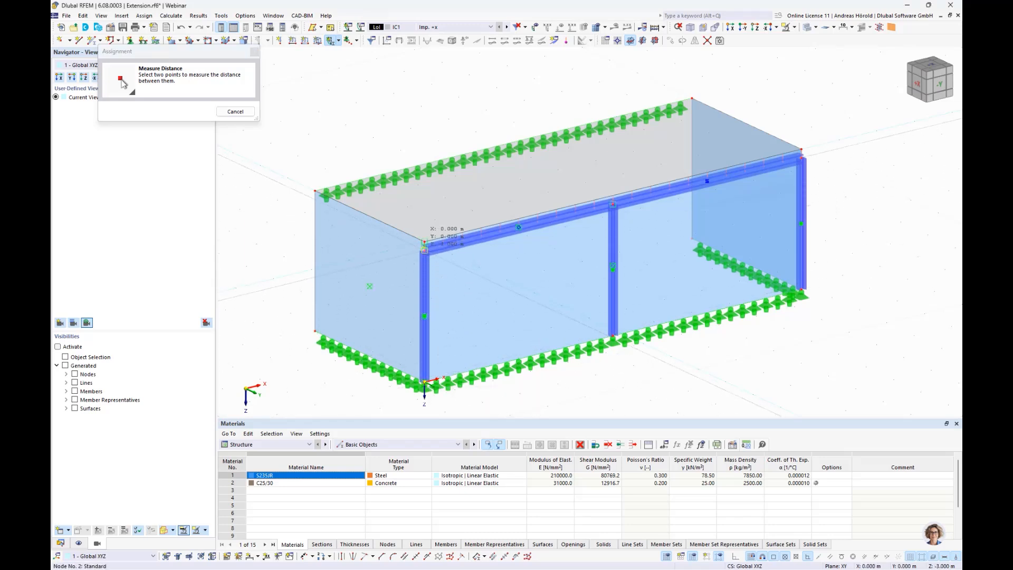
click(424, 246)
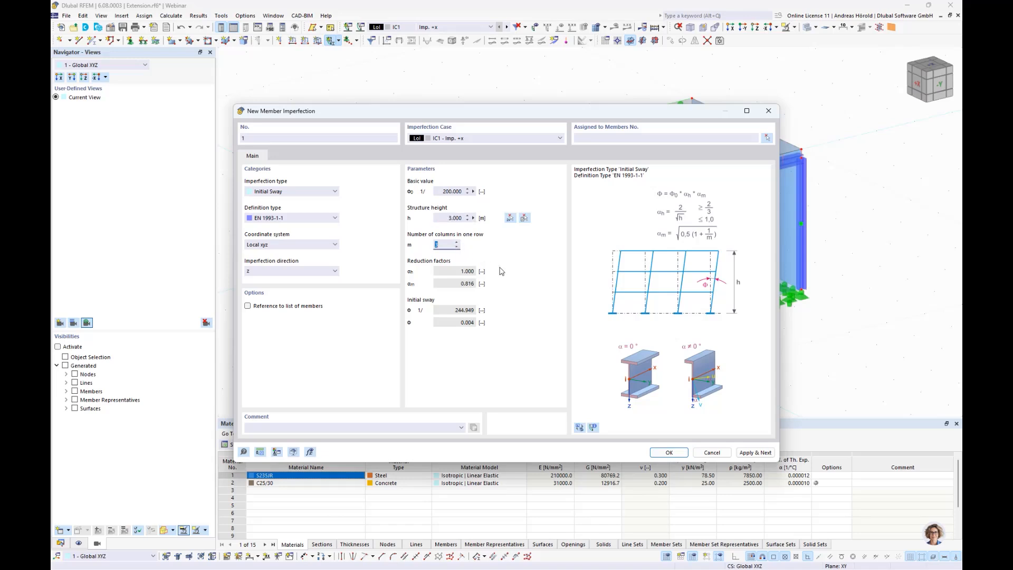
click(667, 452)
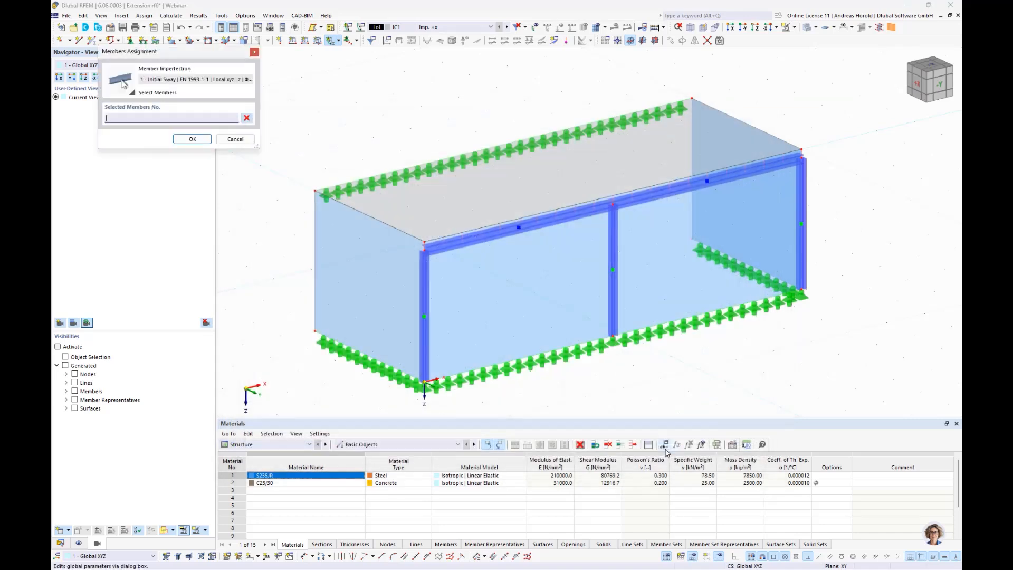
Step: Assign the sway imperfection to the three front columns and display the imperfections on the model
click(427, 317)
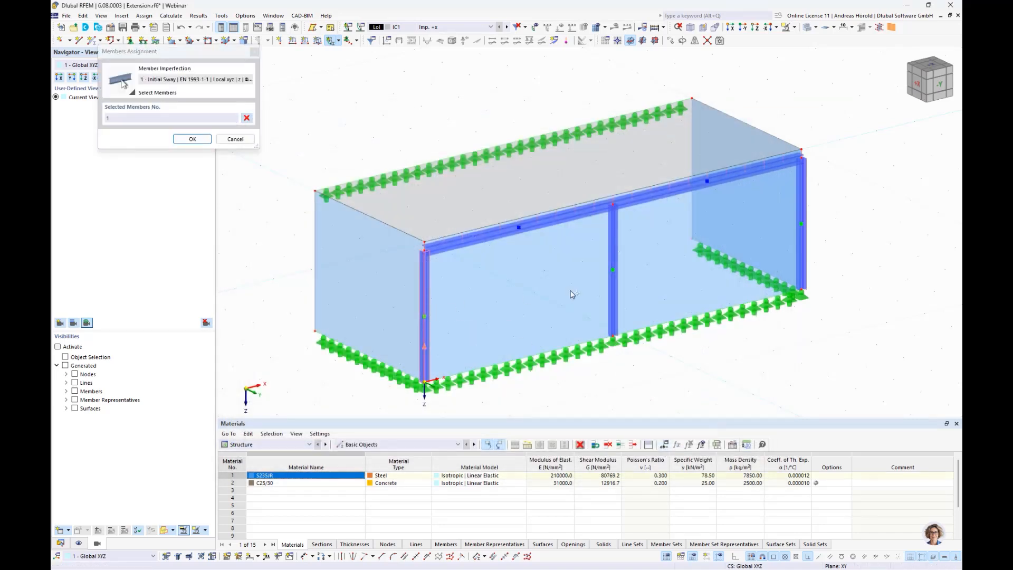
click(613, 263)
click(787, 211)
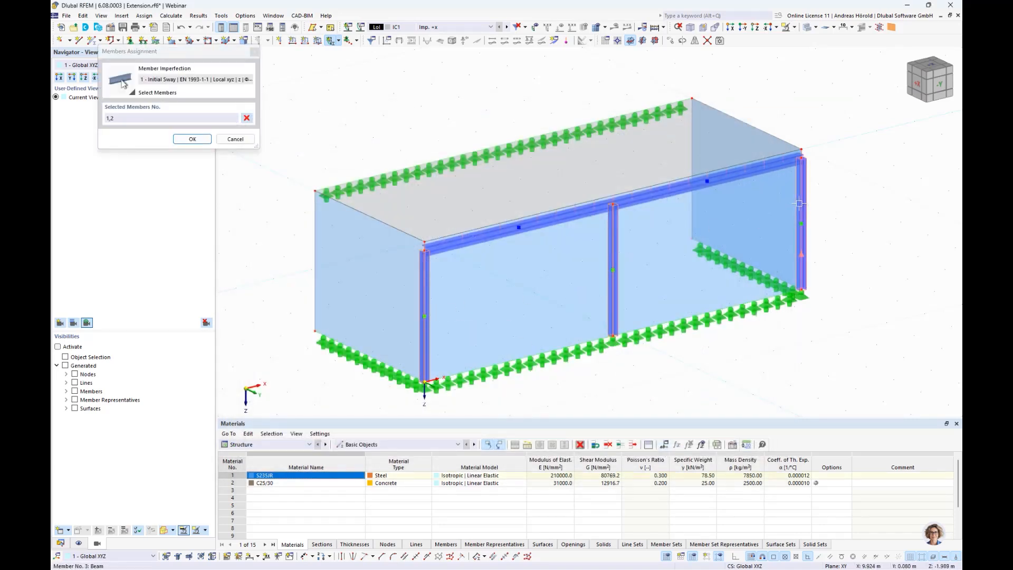
click(190, 139)
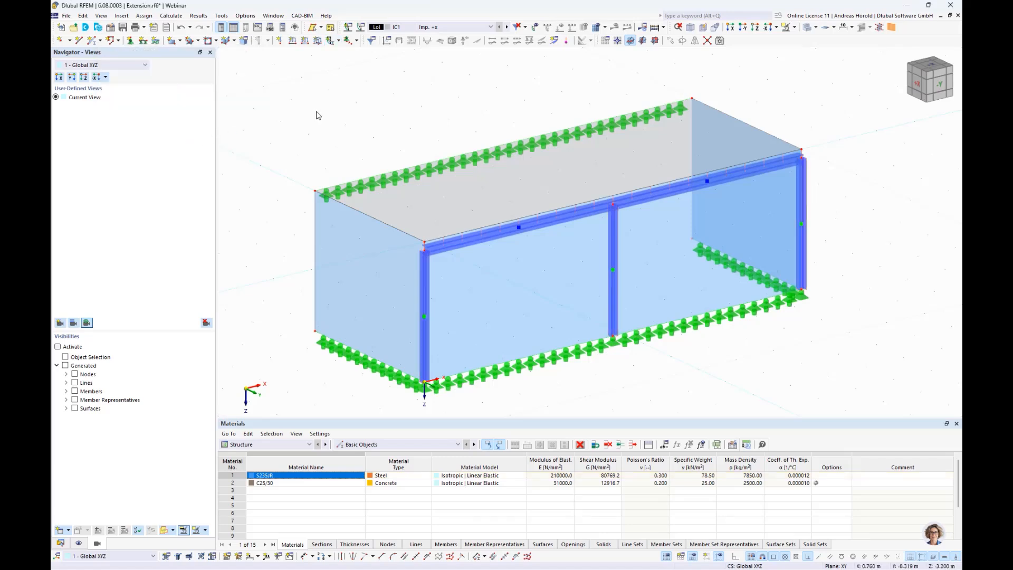
click(534, 28)
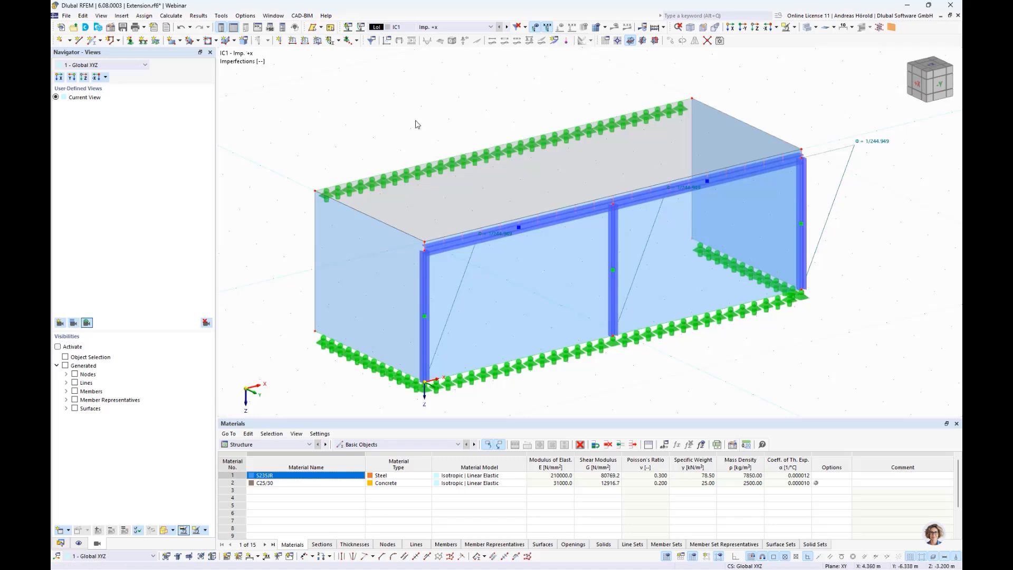
Step: Open the settings for all load cases and combinations and check the EN 1990 standard group used for the combination wizard
click(61, 544)
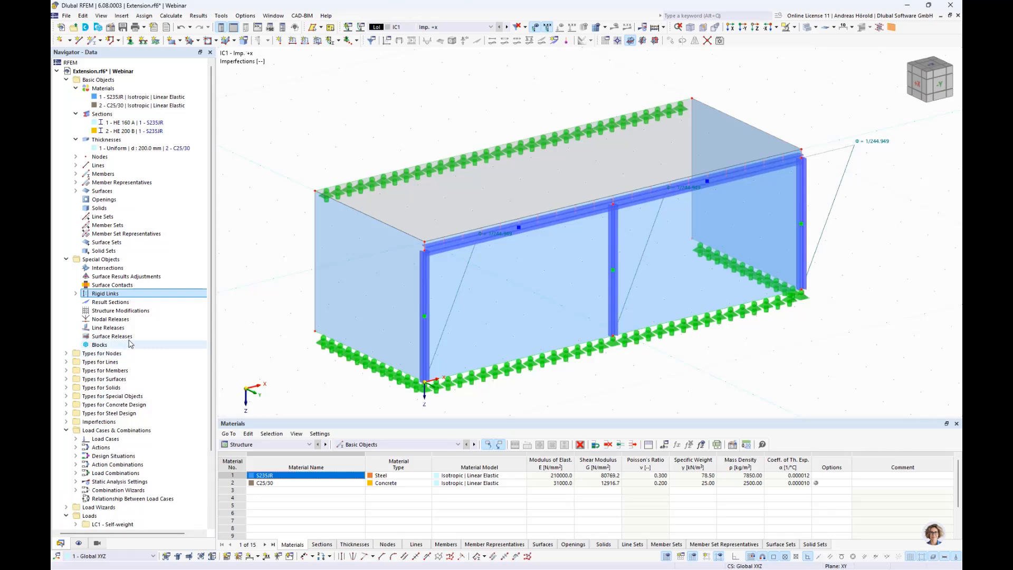
scroll(113, 370, down, 3)
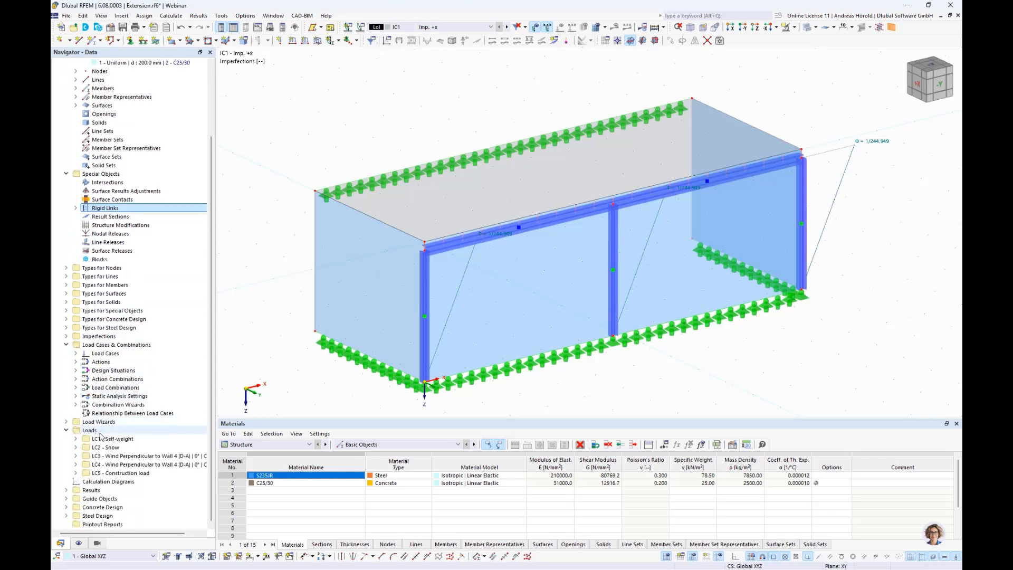
right_click(100, 347)
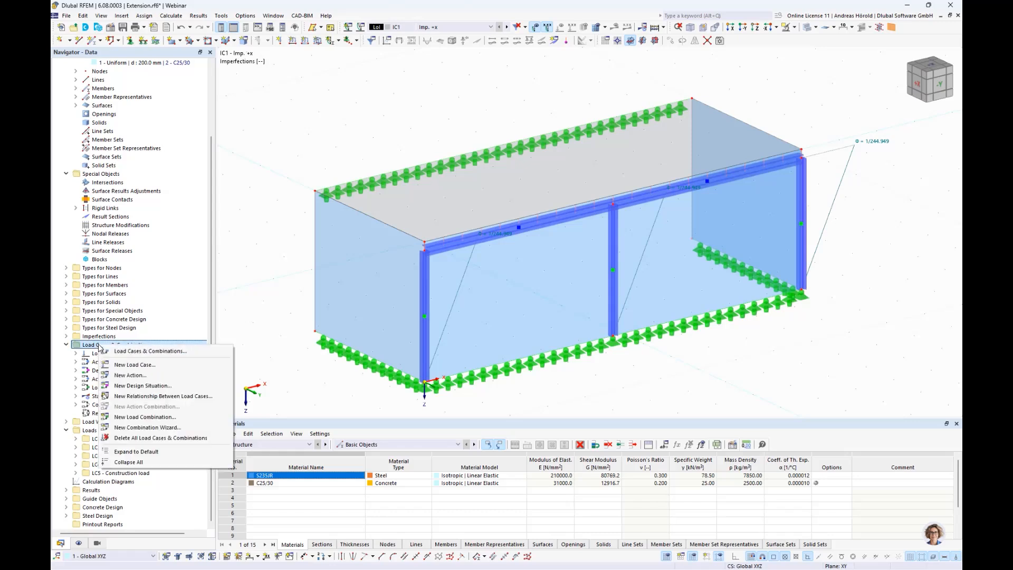
click(146, 351)
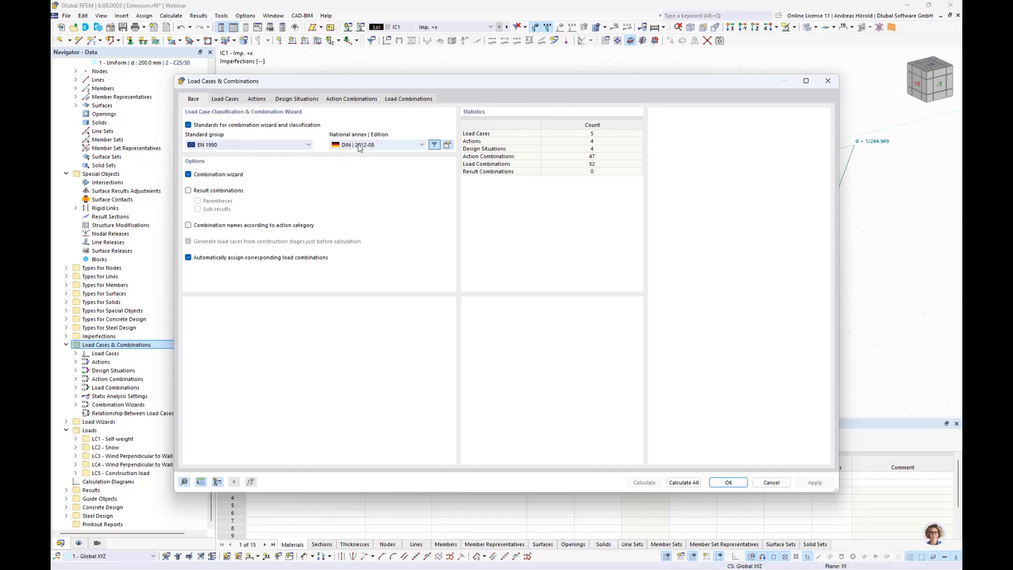
click(279, 145)
click(279, 142)
Step: Review the ULS and the three SLS design situations, checking which design add-ons each one is activated for
click(290, 99)
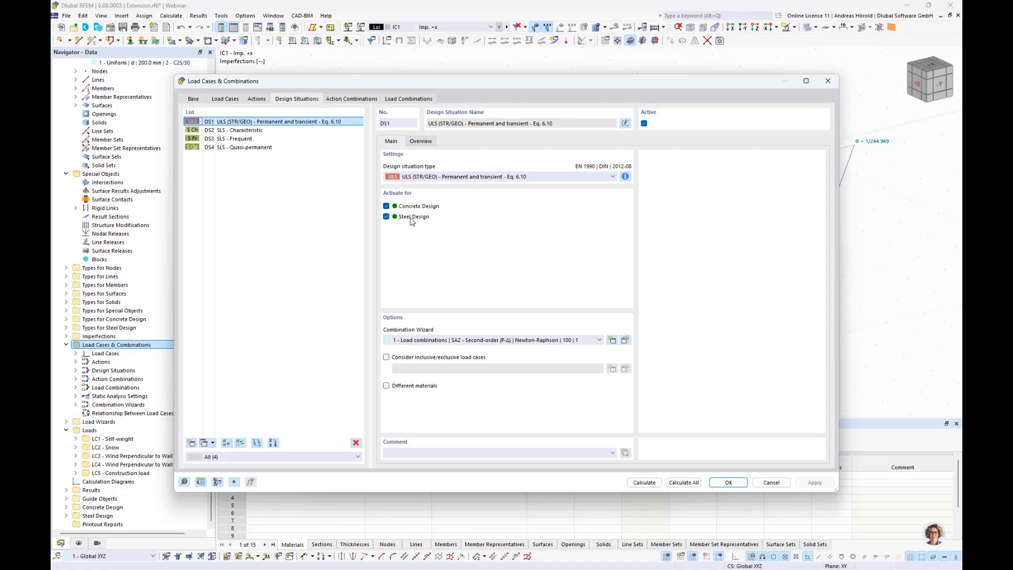
click(239, 130)
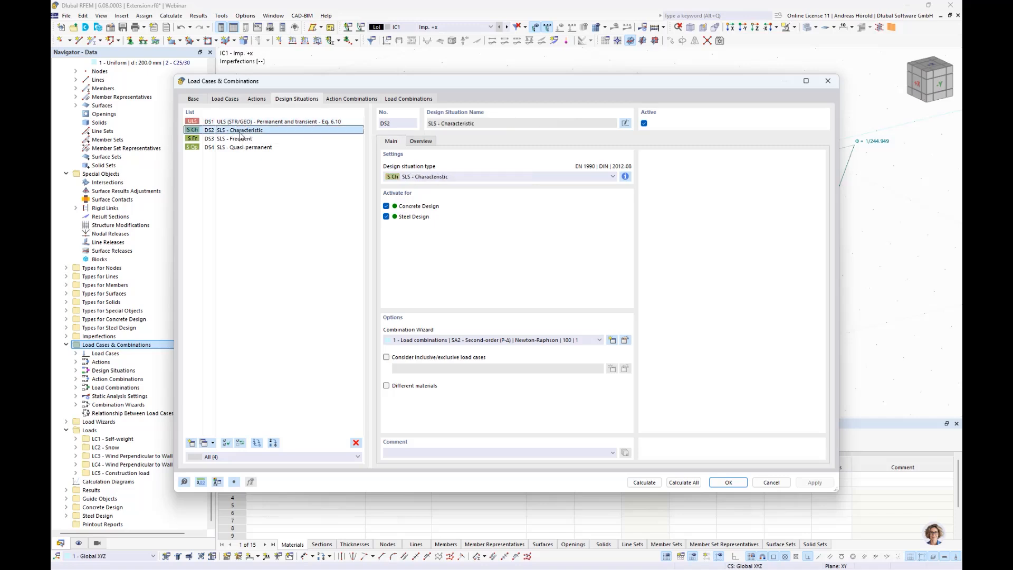
click(241, 138)
click(245, 147)
key(Up)
key(Up)
key(Up)
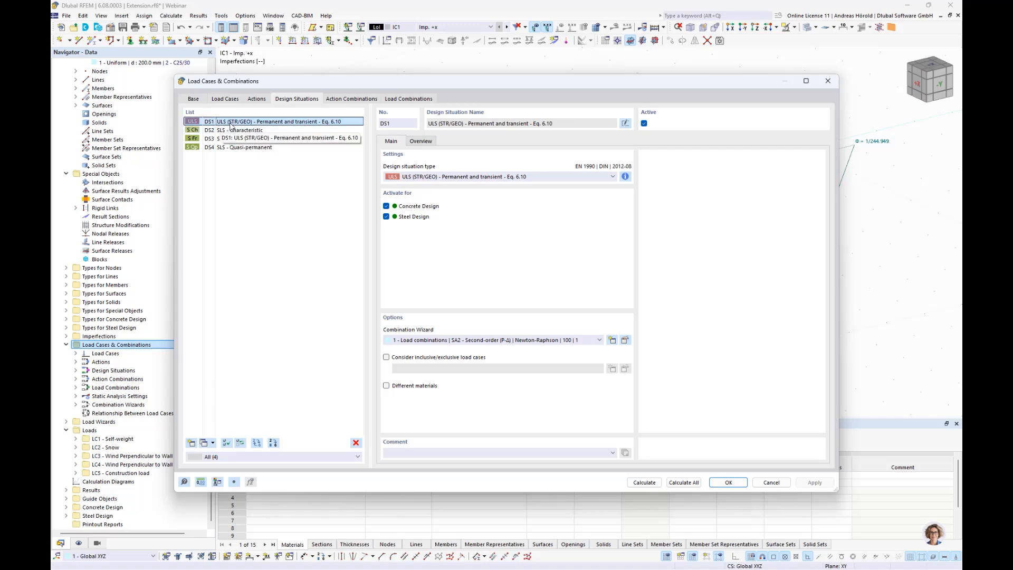
click(222, 130)
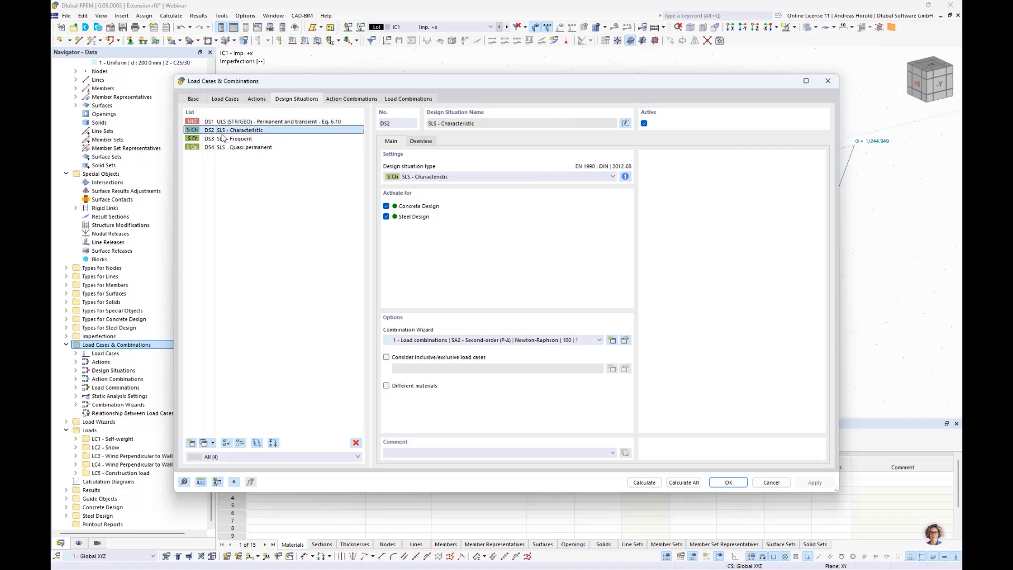
click(221, 138)
click(223, 148)
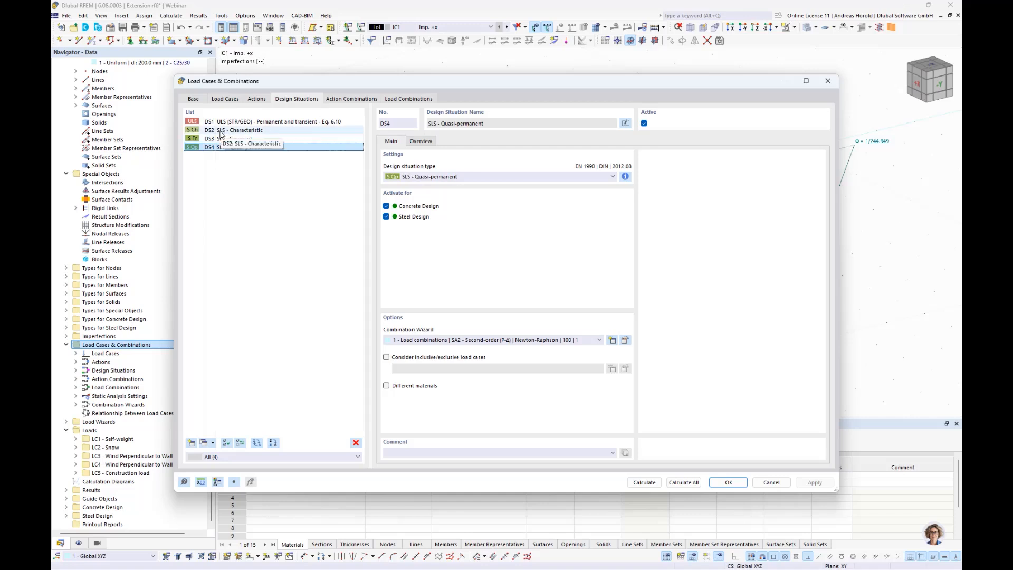
Step: Check the action categories assigned to the two wind load cases and the construction load case
click(222, 100)
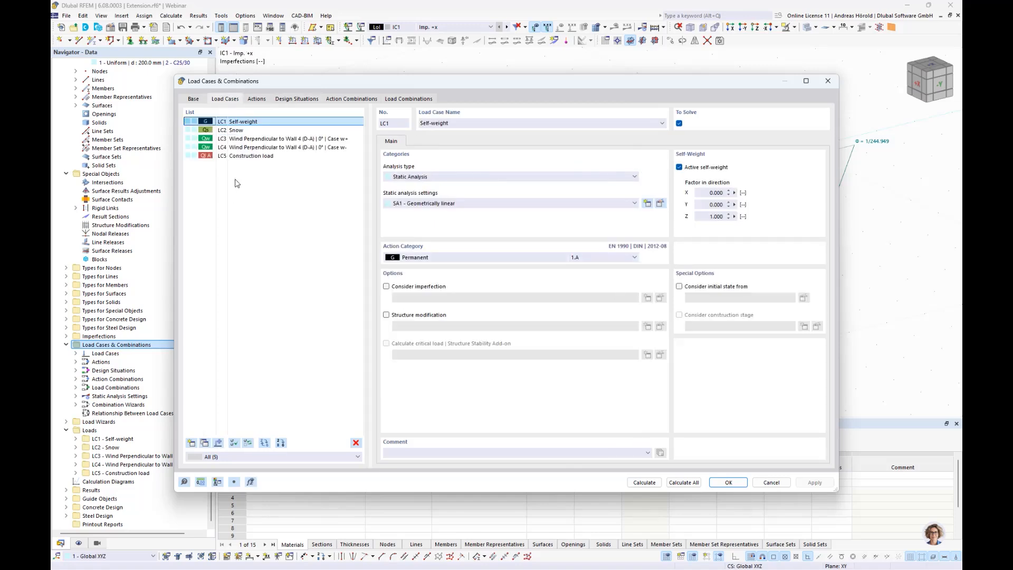
click(238, 139)
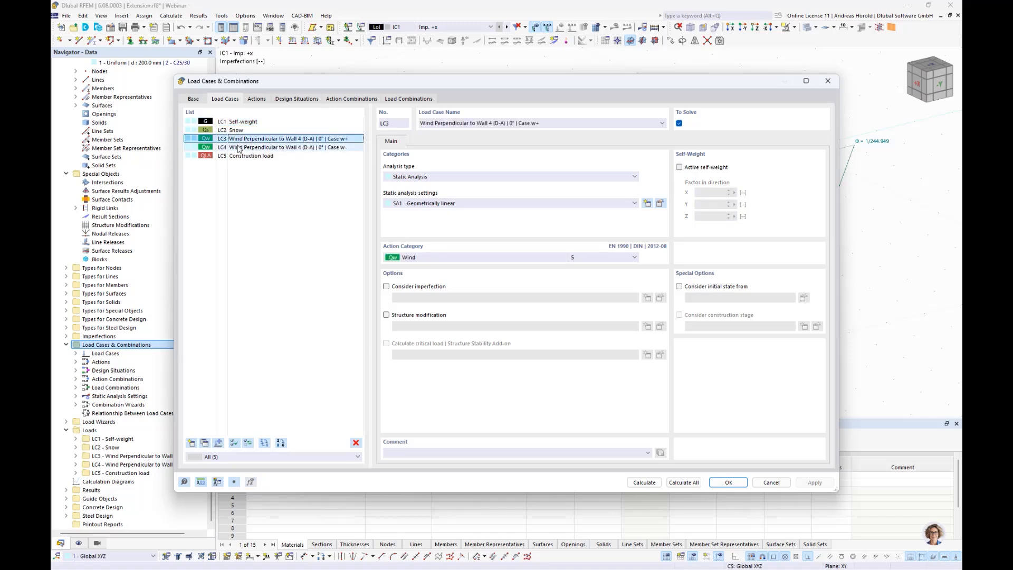
click(237, 148)
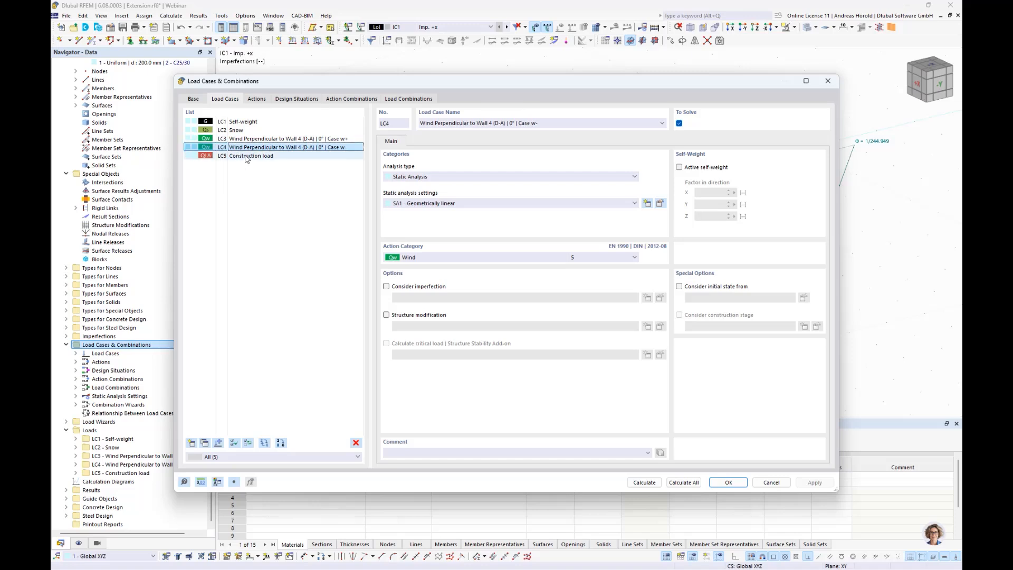
click(250, 158)
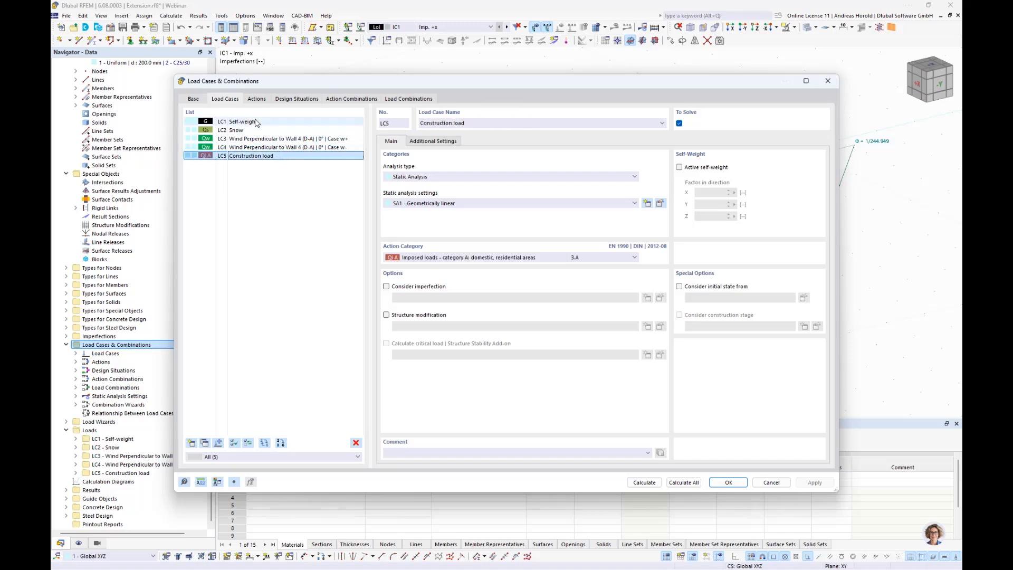
Step: Set the action type of the Wind action to Alternatively
click(256, 99)
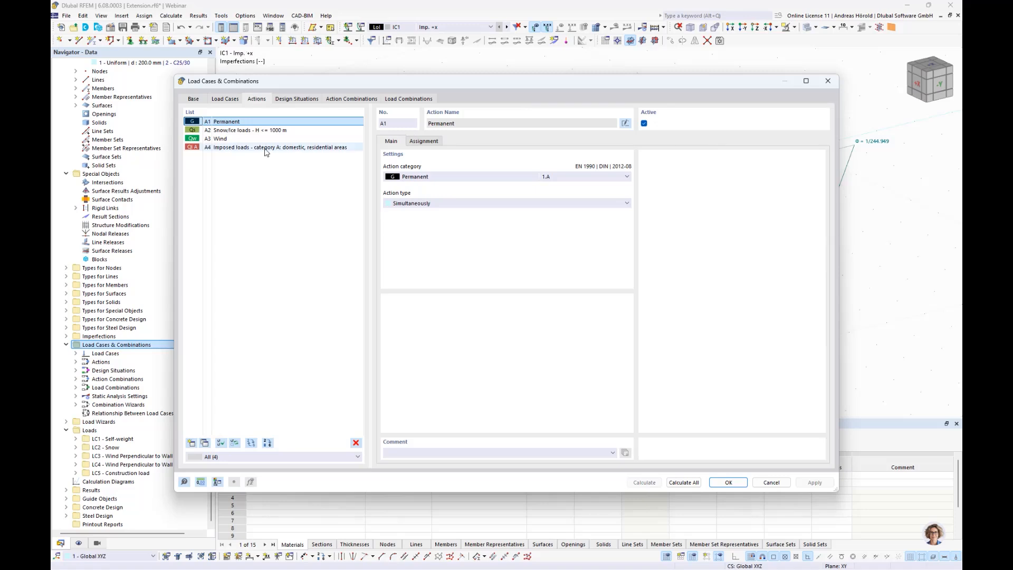
click(226, 139)
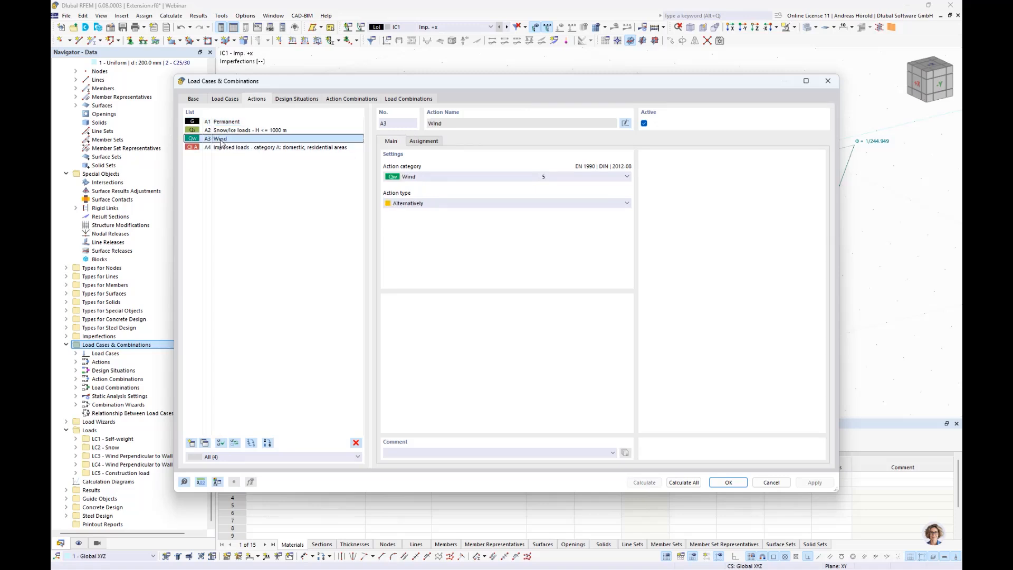
click(465, 203)
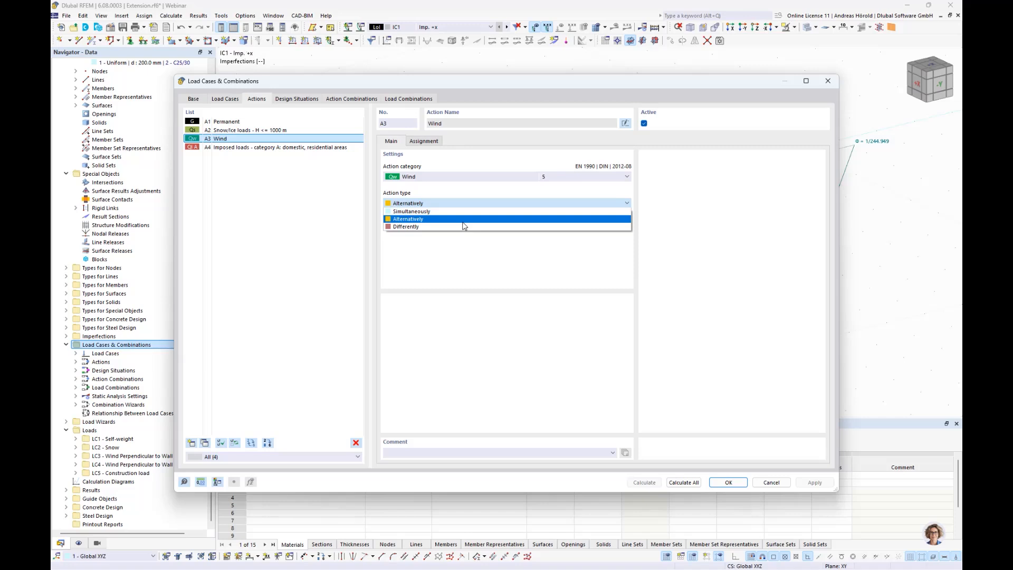
click(463, 221)
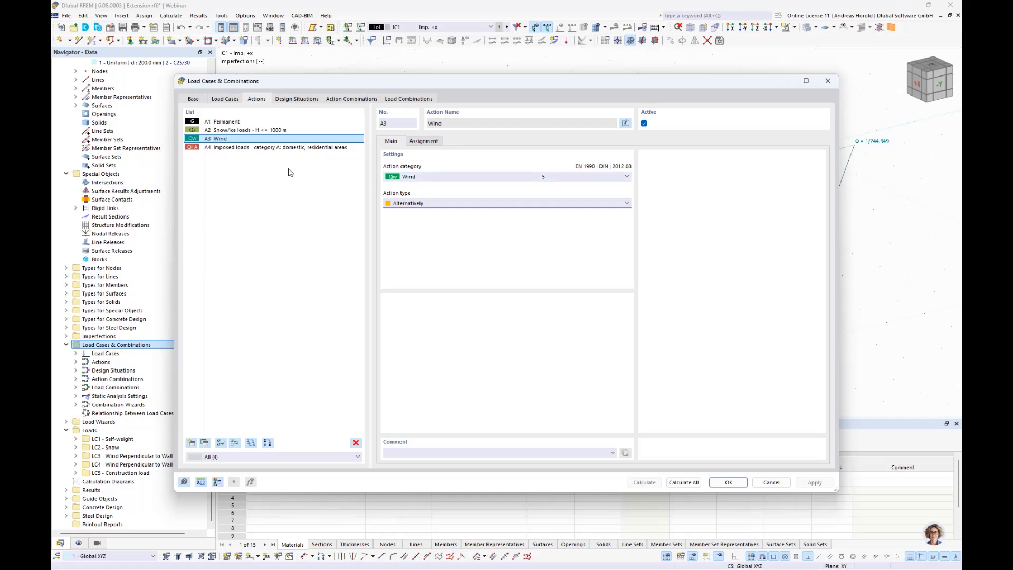
Step: Examine the combination wizard of the ULS design situation, including its static analysis settings and imperfection option, without changing it
click(285, 101)
click(274, 123)
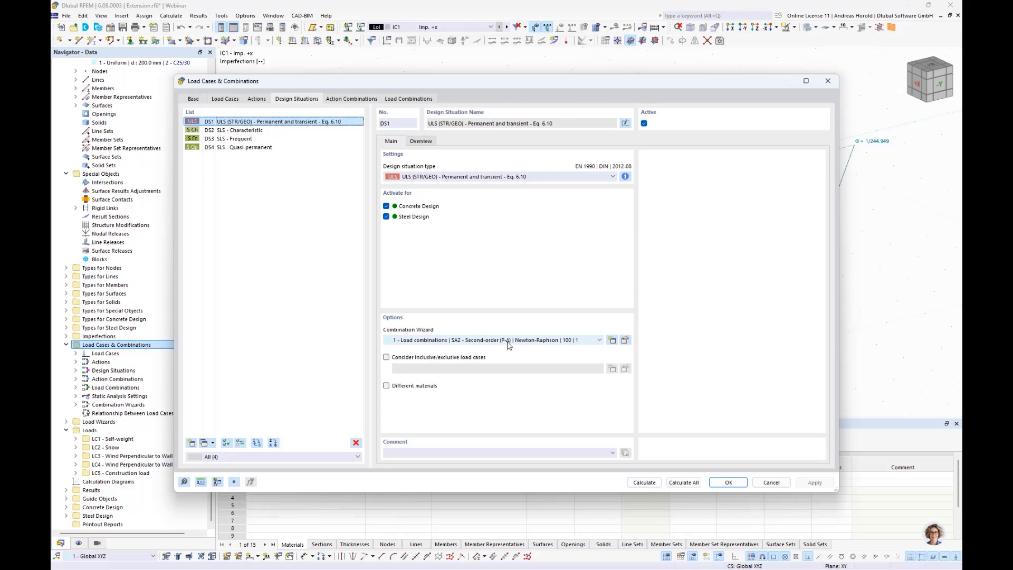
click(625, 340)
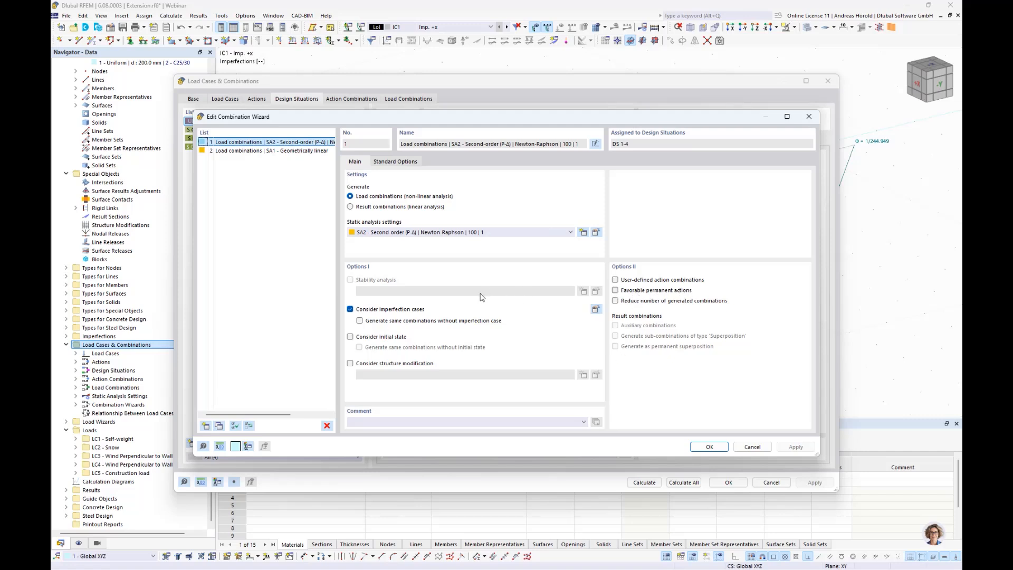
click(751, 447)
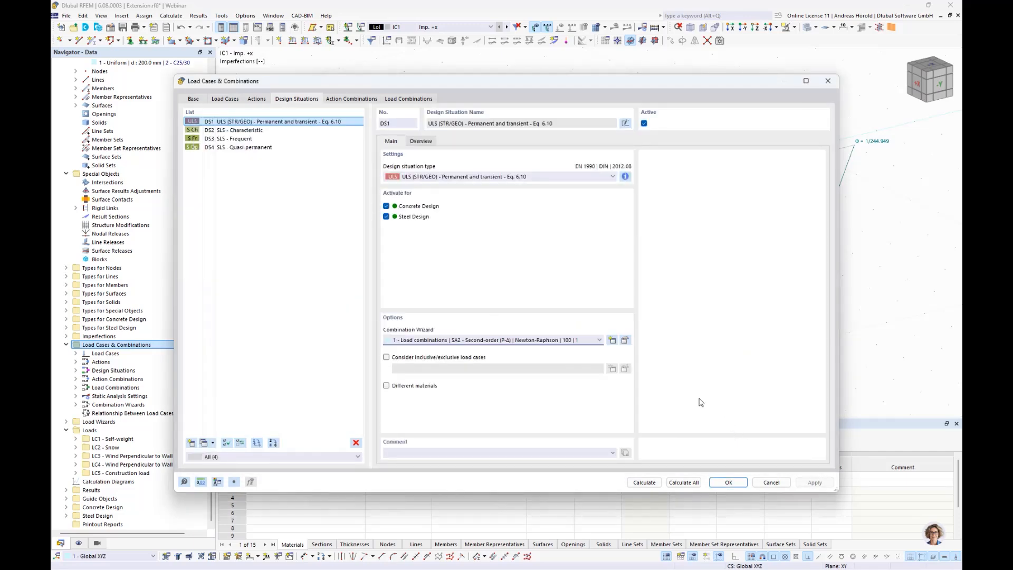
Step: Assign the geometrically linear SA1 load combination wizard to the Characteristic, Frequent and Quasi-permanent SLS design situations together
click(242, 130)
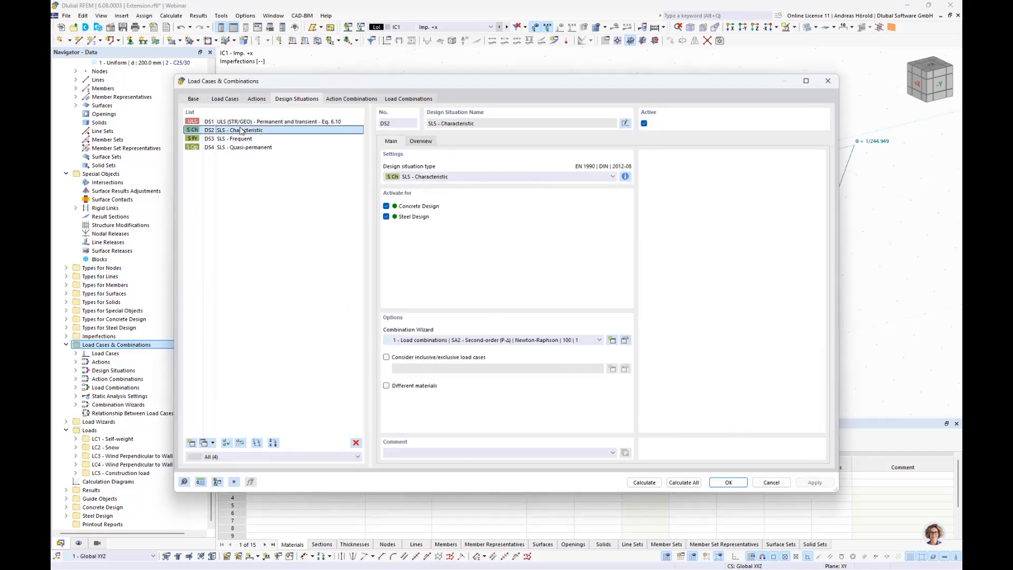
drag(242, 132, 242, 149)
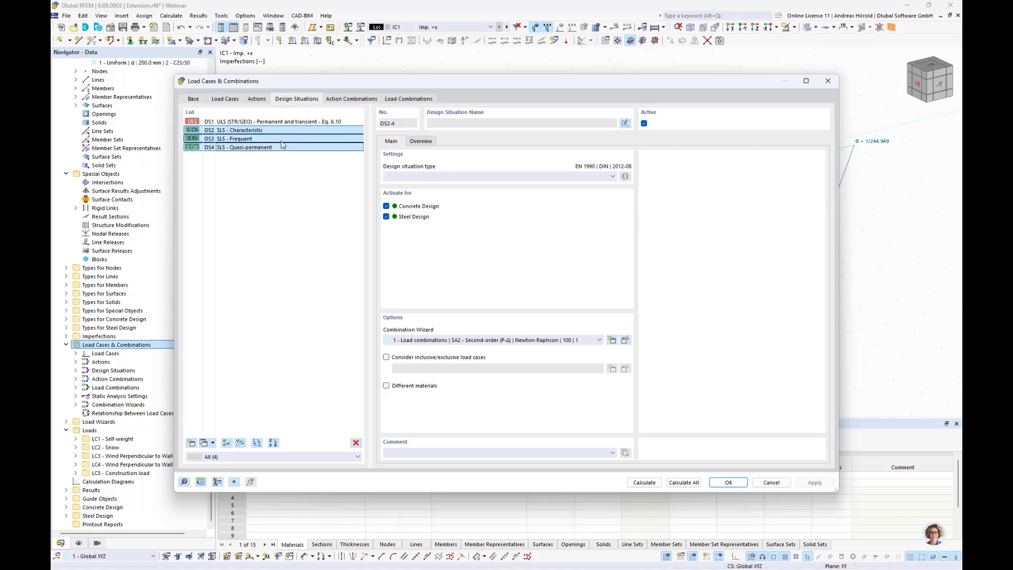
click(557, 341)
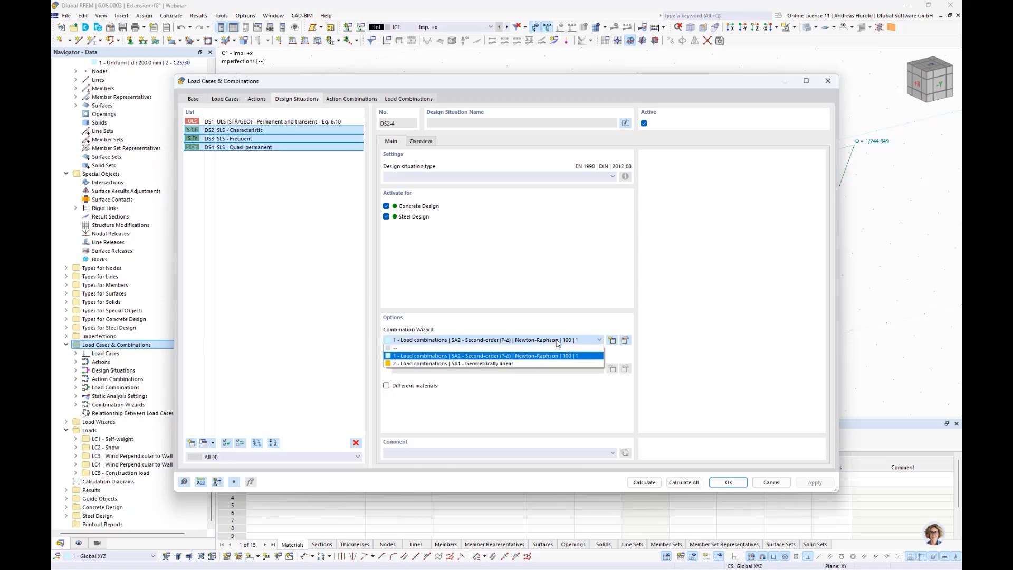
click(523, 364)
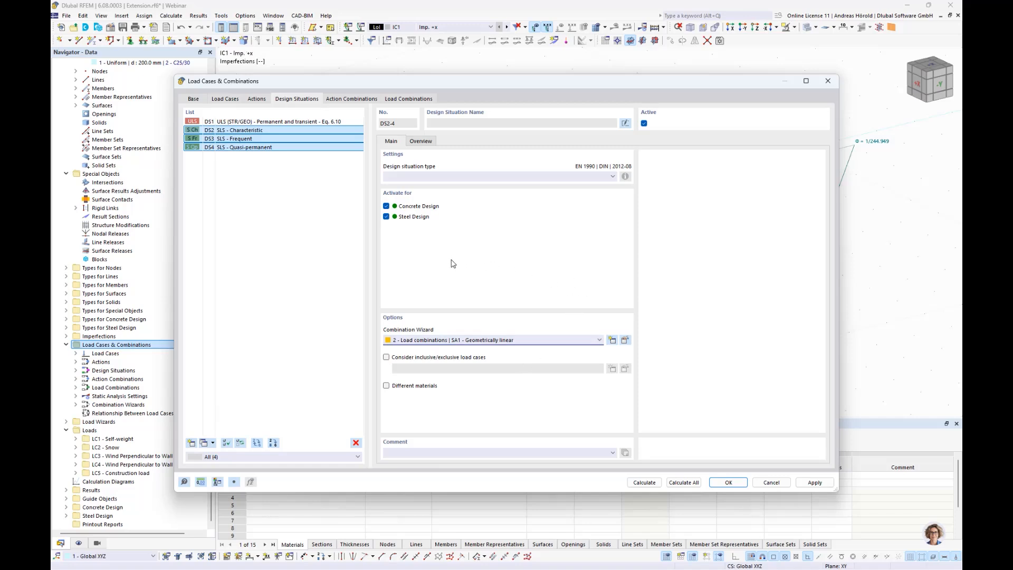
Step: Deactivate Steel Design for the SLS Frequent and SLS Quasi-permanent design situations, leaving Concrete Design active
click(248, 131)
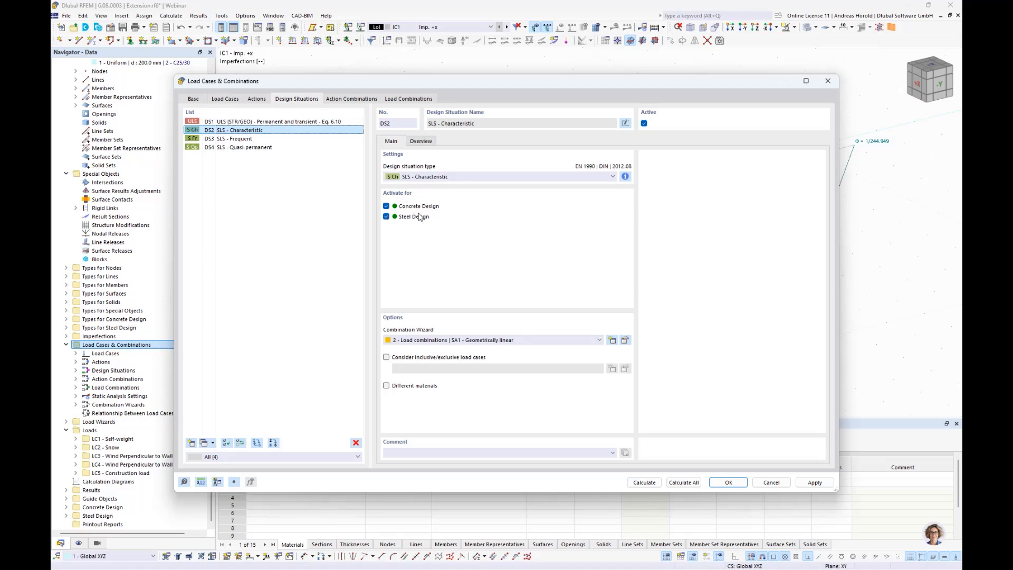
click(238, 139)
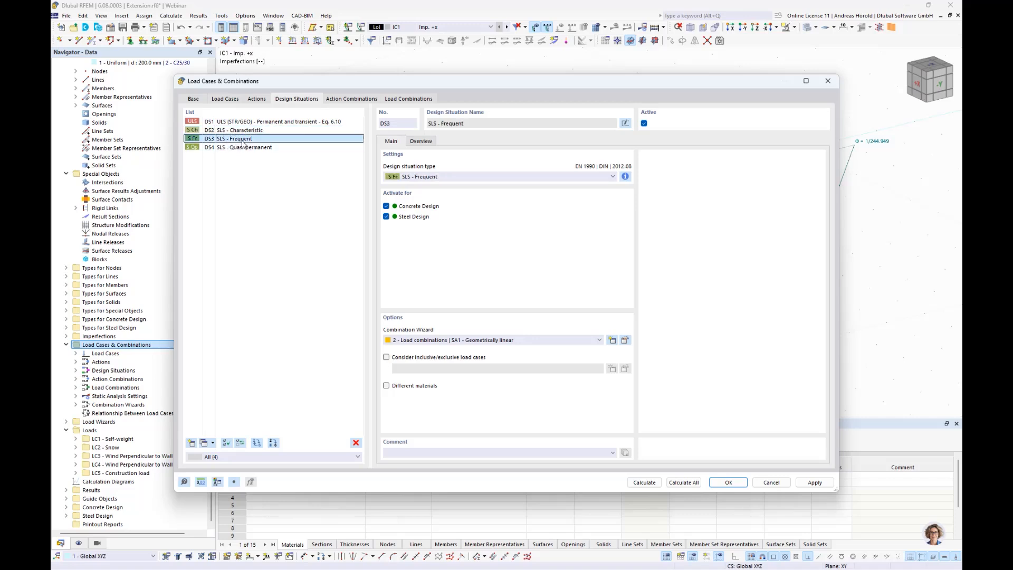
click(386, 216)
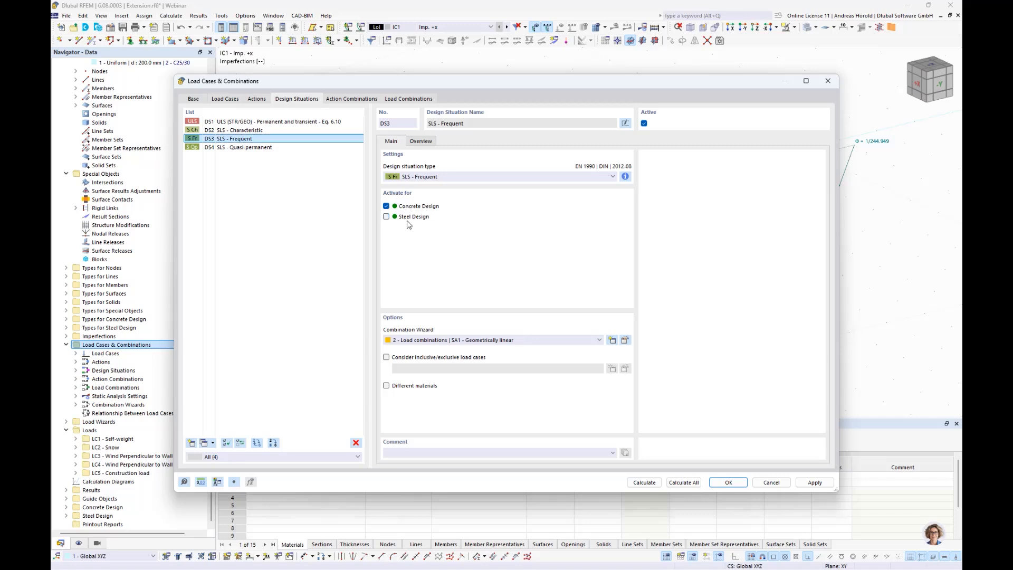
click(248, 147)
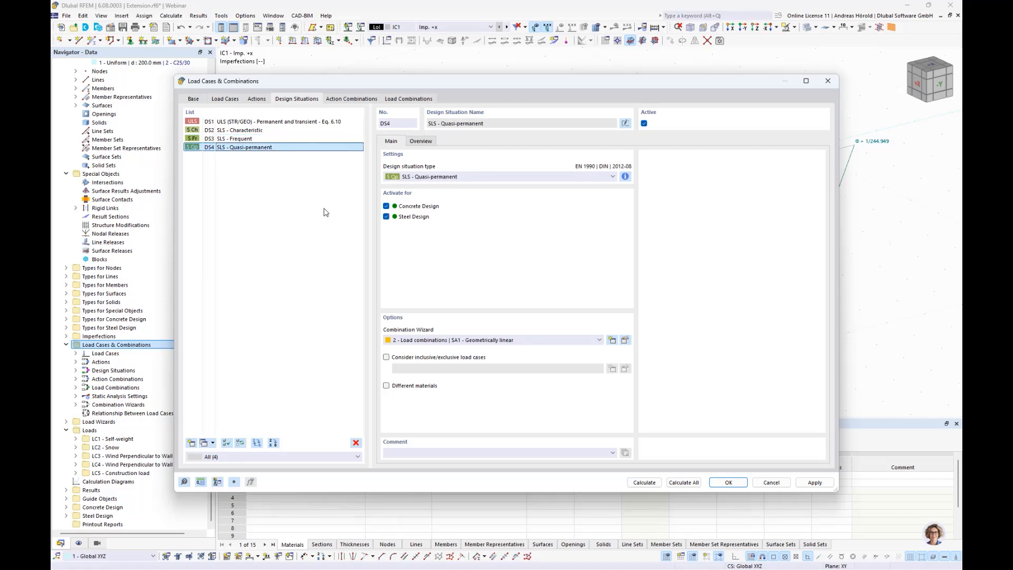
click(386, 216)
click(386, 217)
Step: Generate and look through the lists of action combinations and load combinations
click(349, 100)
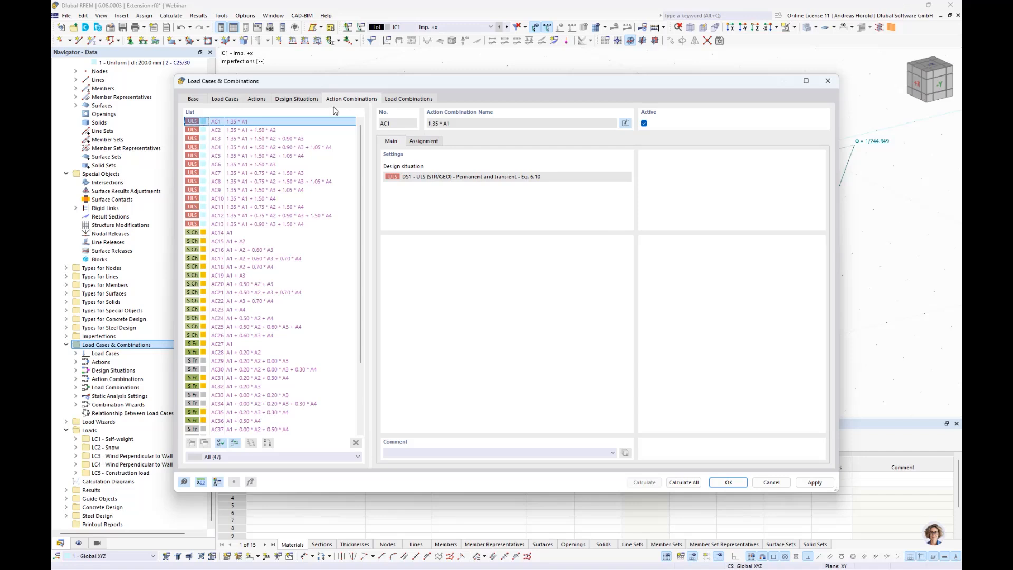
click(407, 99)
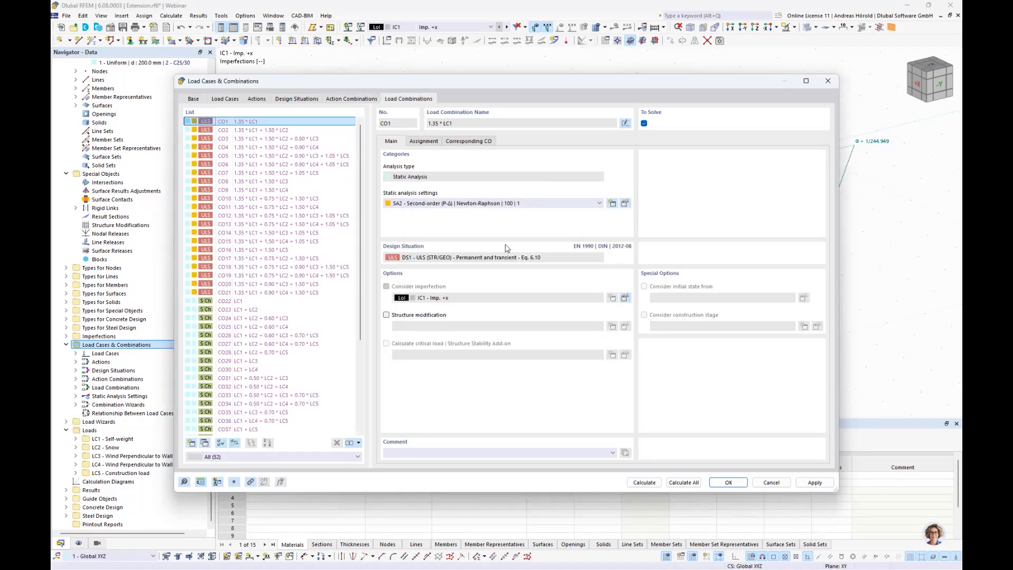
scroll(264, 340, down, 1)
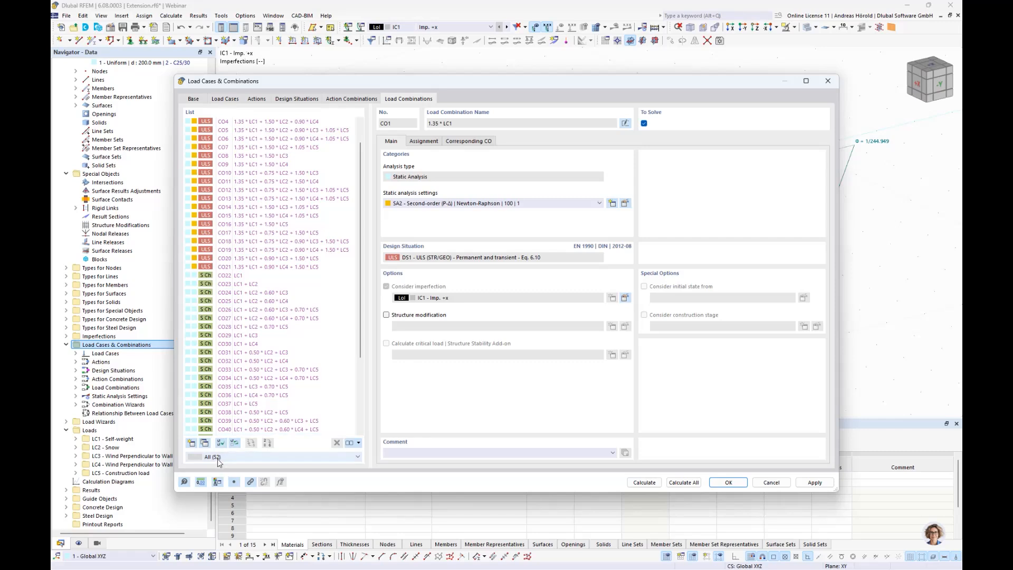
scroll(264, 353, up, 2)
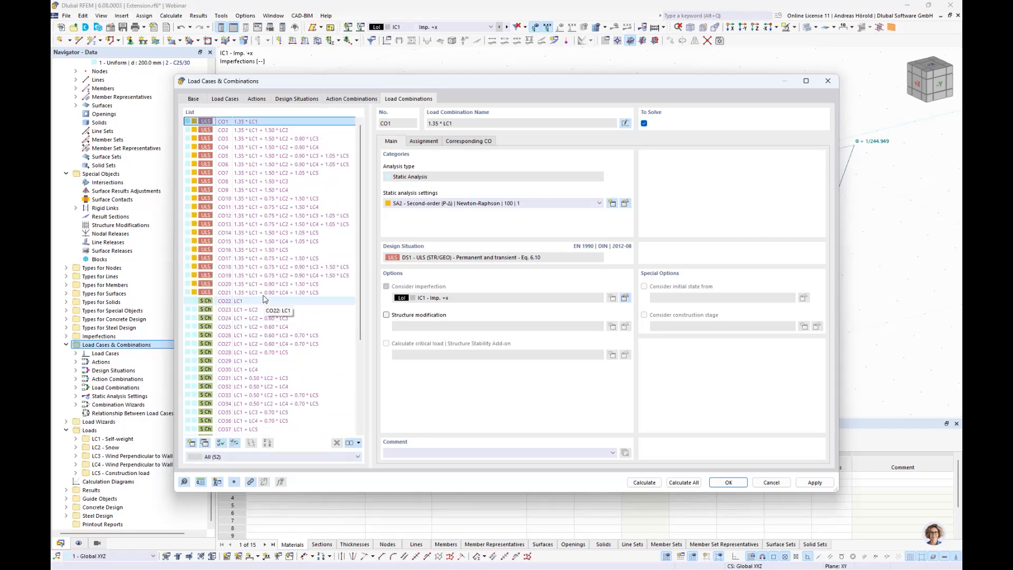
Step: Examine which load combinations are assigned to the SLS Quasi-permanent and SLS Frequent design situations
click(295, 99)
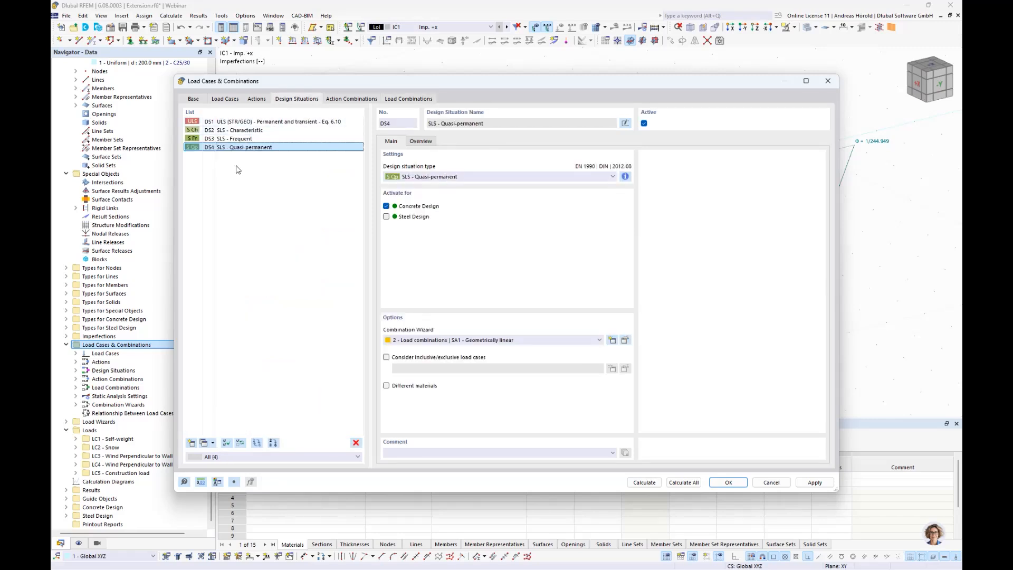
click(421, 142)
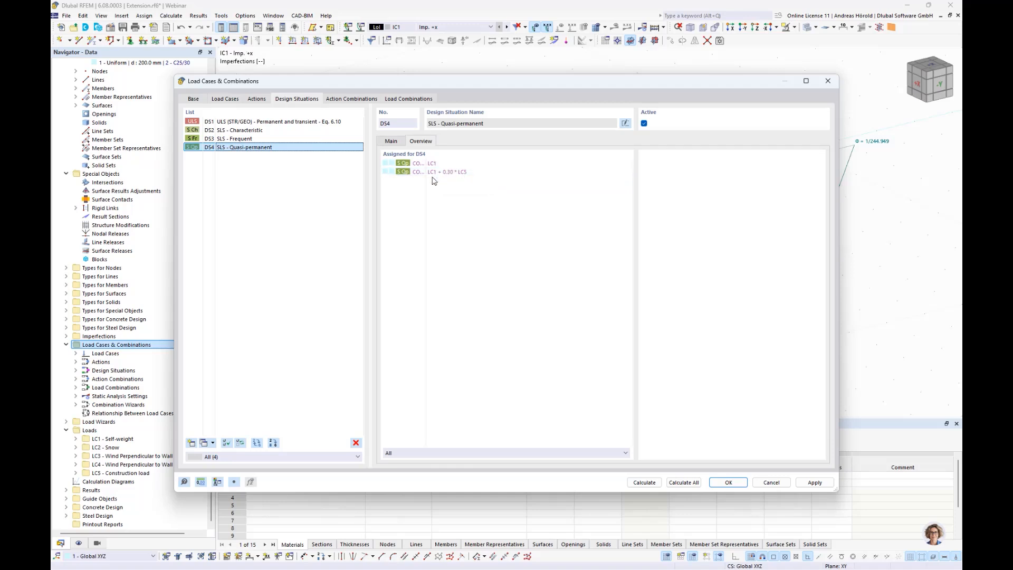
click(237, 139)
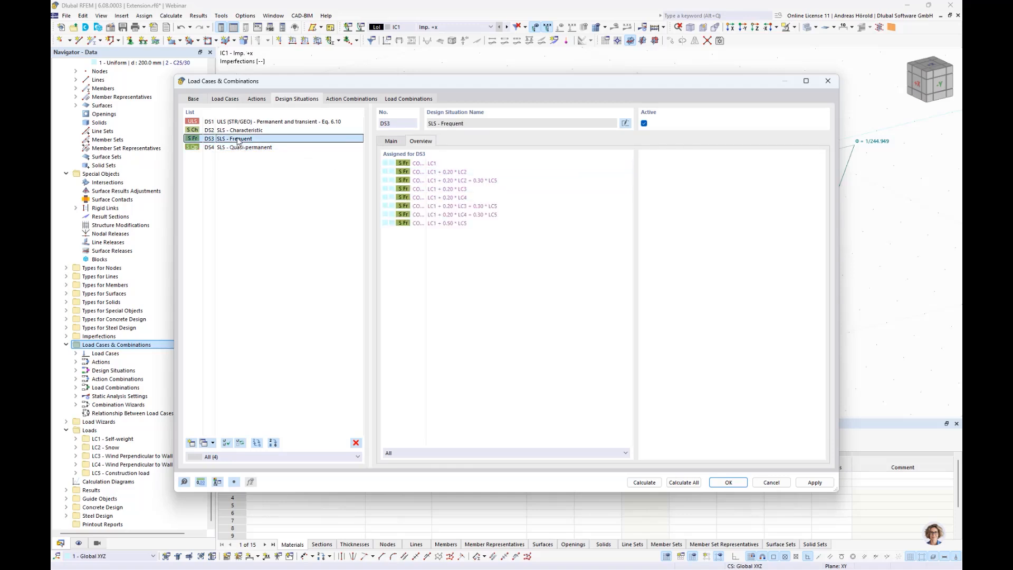
Step: Review the load combinations assigned to the SLS Characteristic and ULS design situations, and accept the load cases and combinations settings
click(239, 130)
click(242, 122)
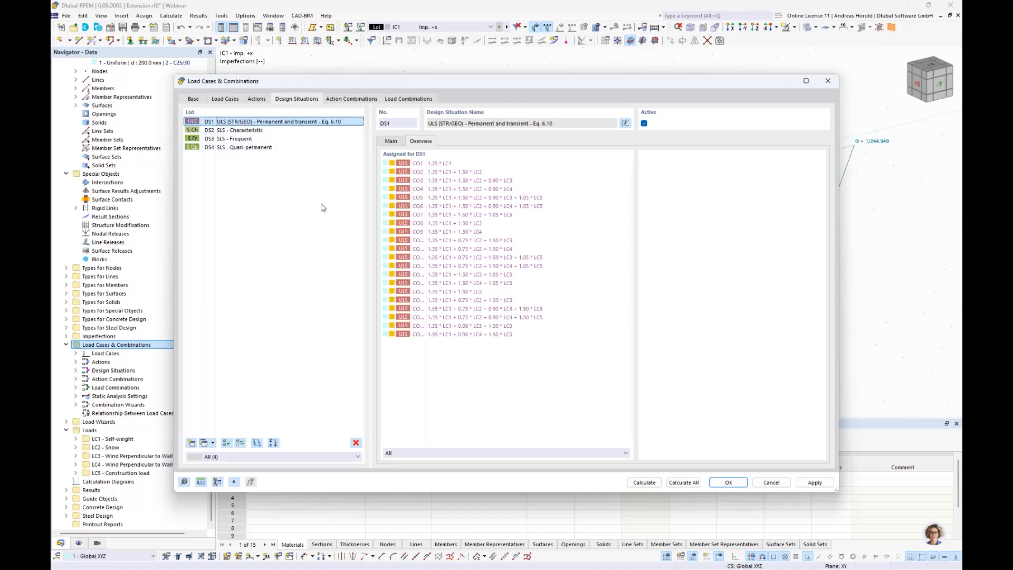
click(728, 483)
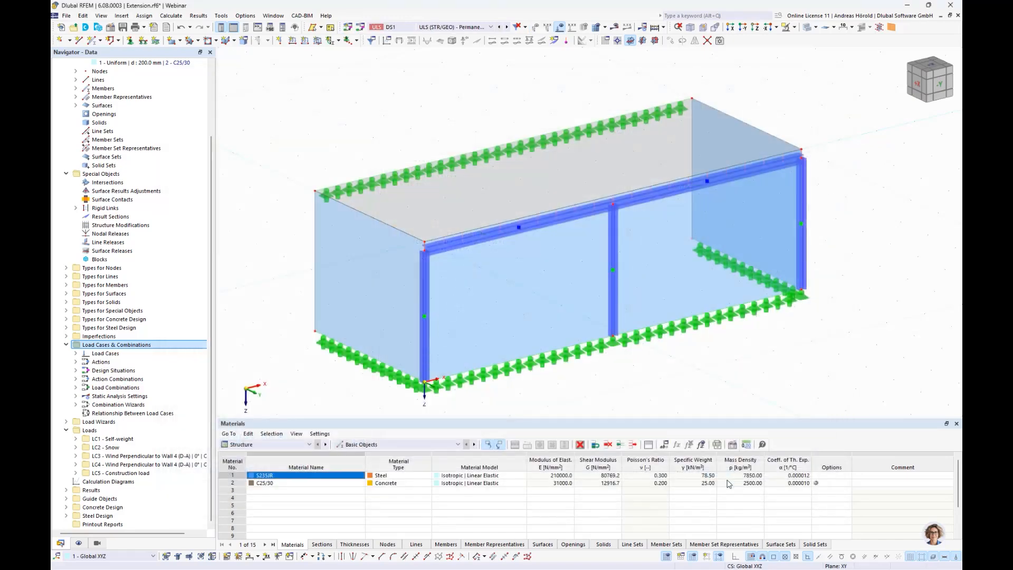
Step: Create Standard steel design effective lengths for the HE 160 A column member representative, keeping the default nodal supports and factors of 1.00
middle_drag(689, 369, 658, 351)
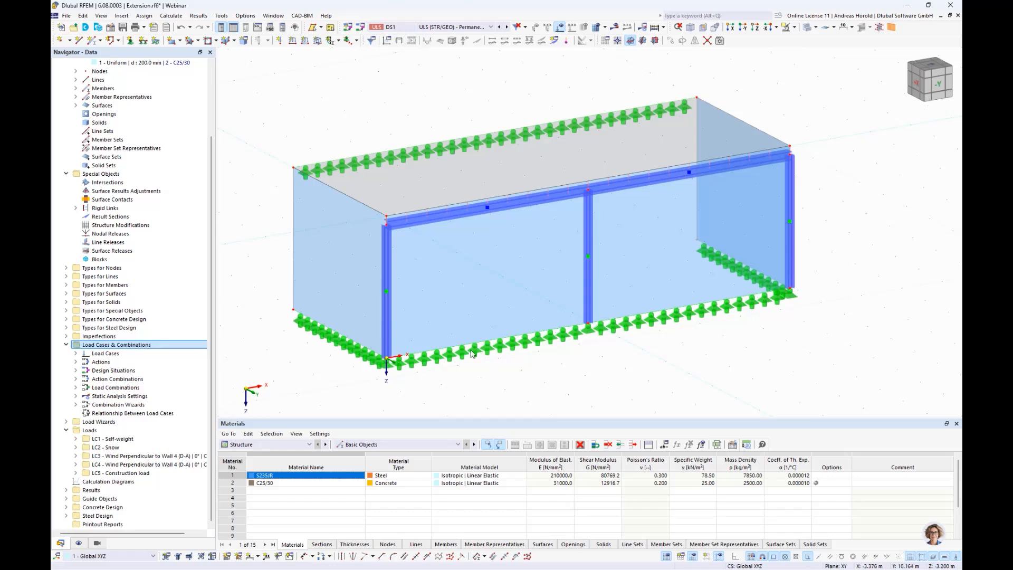
click(388, 294)
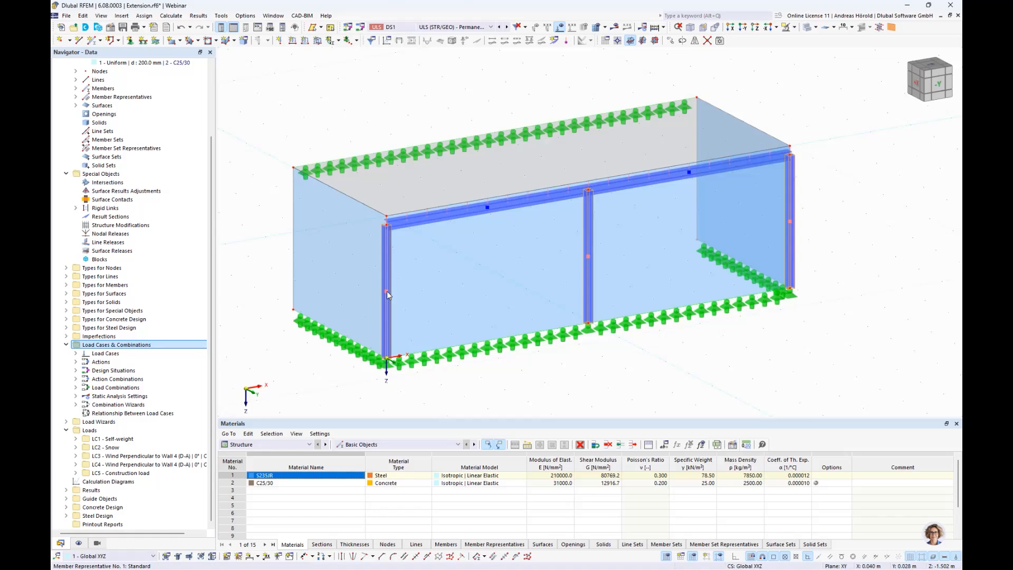
double_click(388, 291)
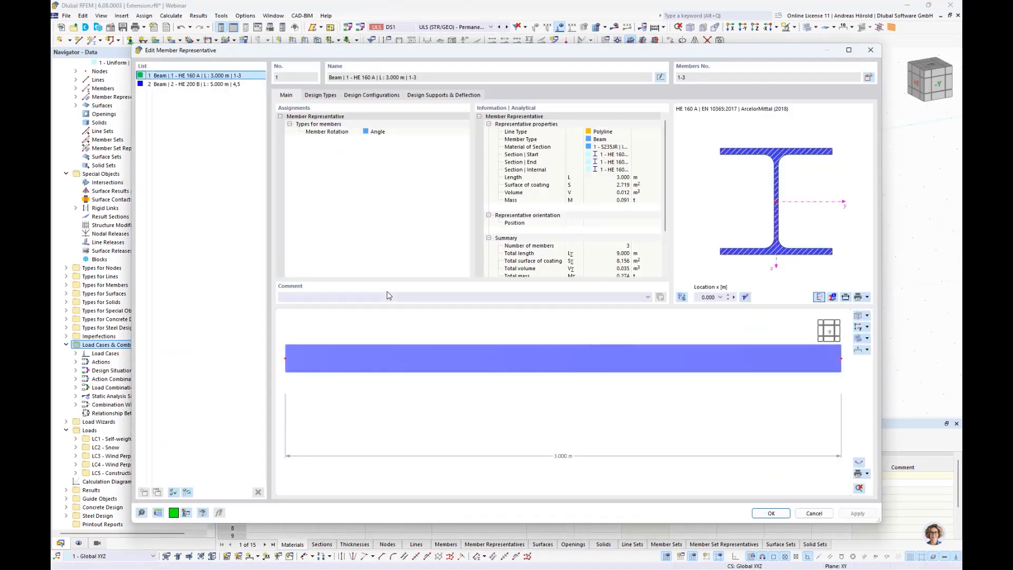
click(321, 95)
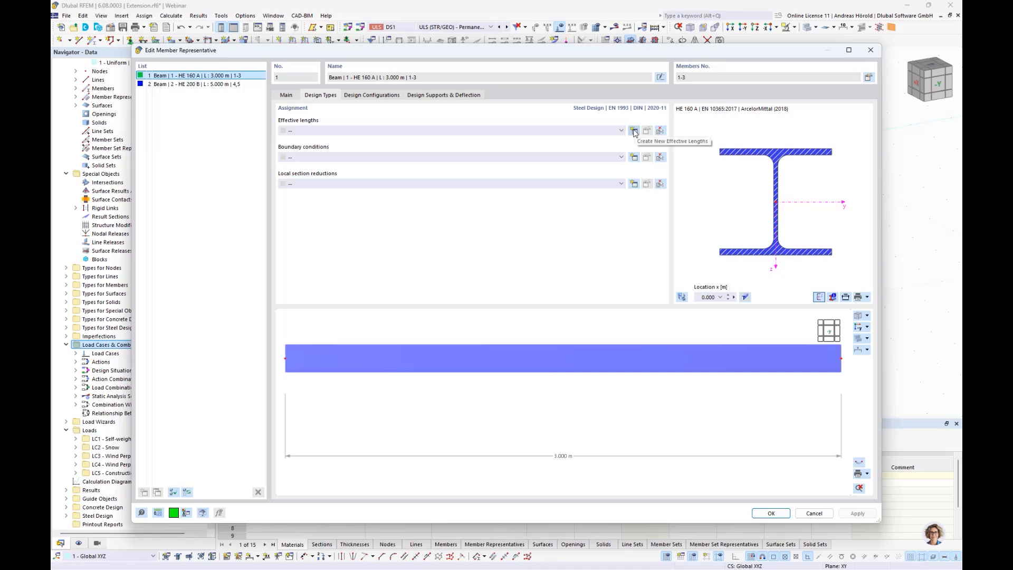
click(634, 130)
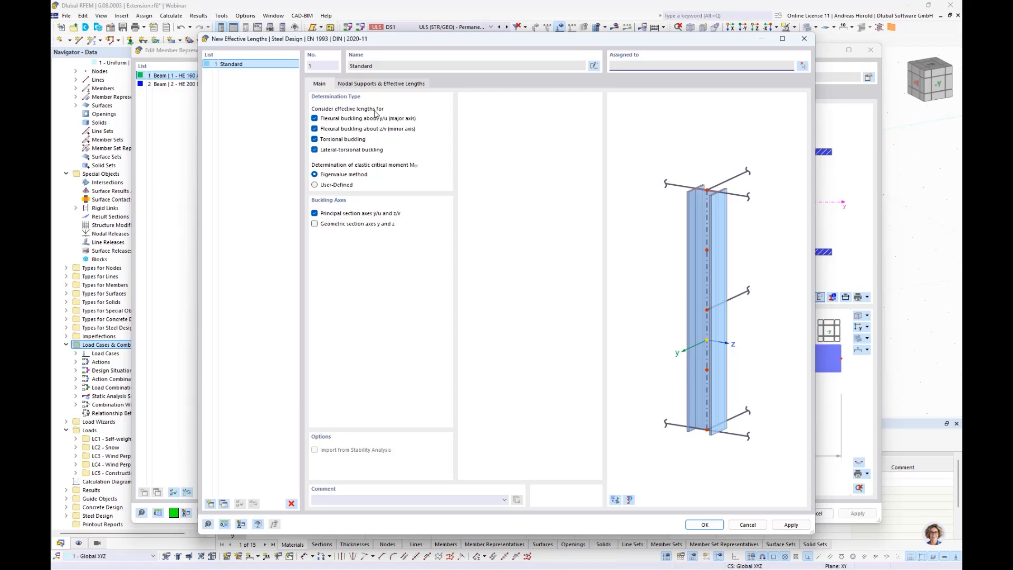
click(378, 84)
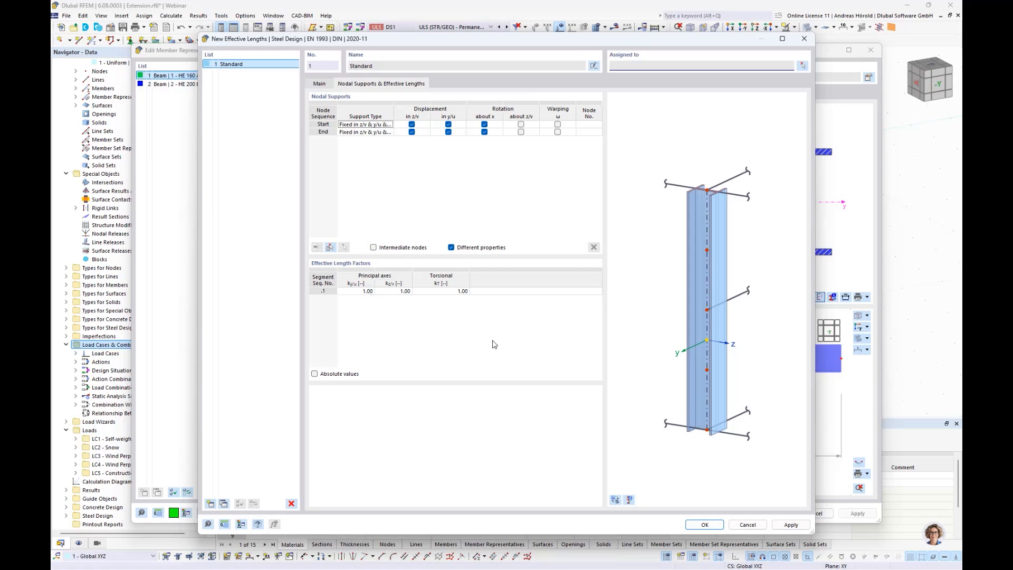
click(703, 524)
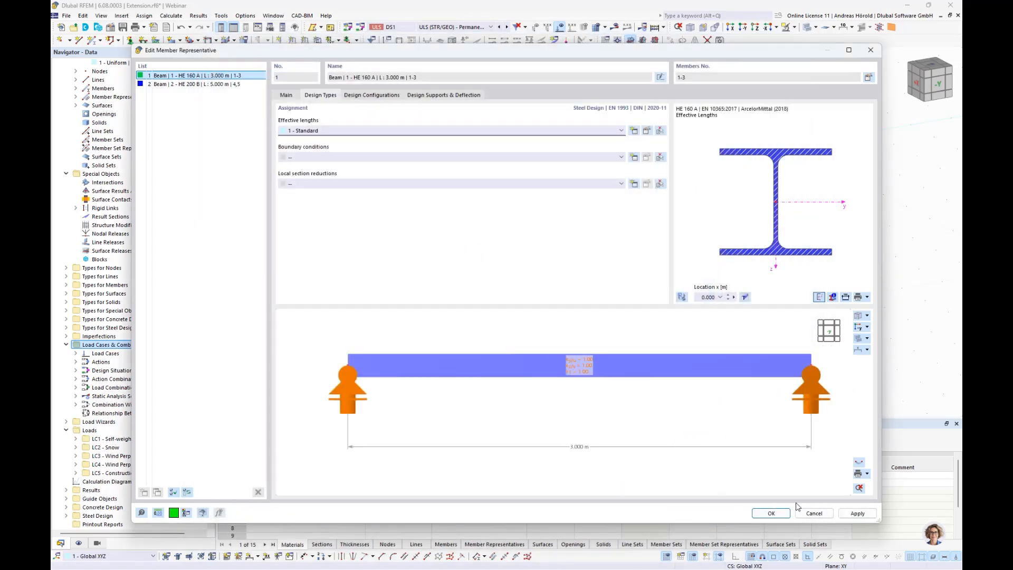
click(771, 514)
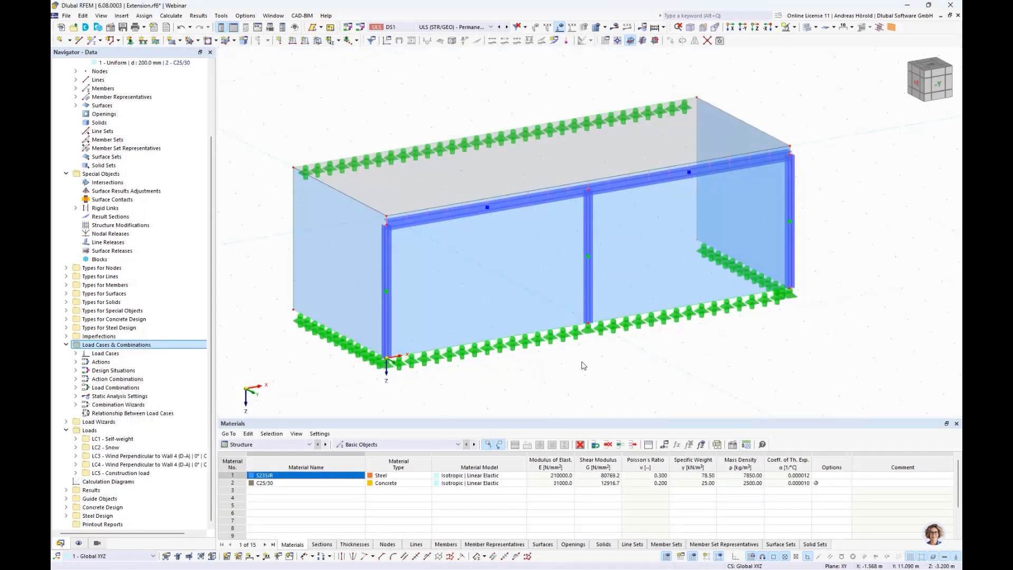
Step: Show the Steel Design member effective lengths in the model, inspect them on the columns, and hide them again
click(78, 544)
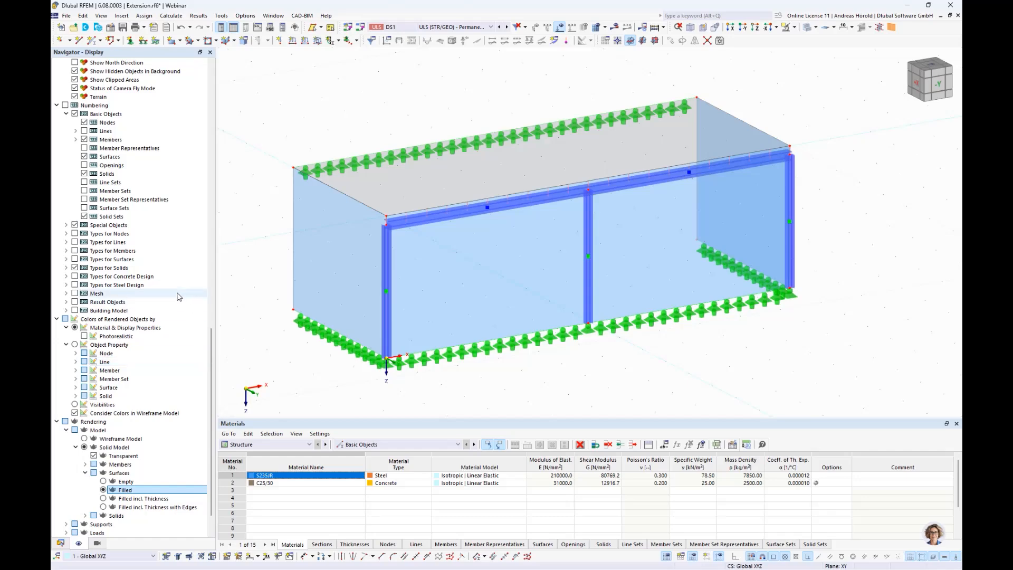
scroll(170, 280, up, 12)
scroll(170, 281, up, 14)
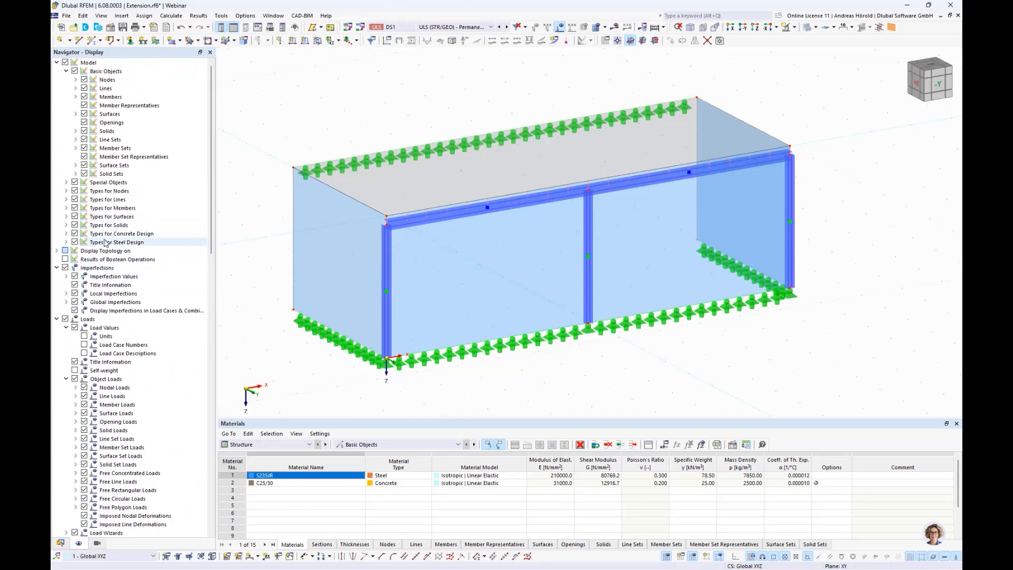
click(65, 244)
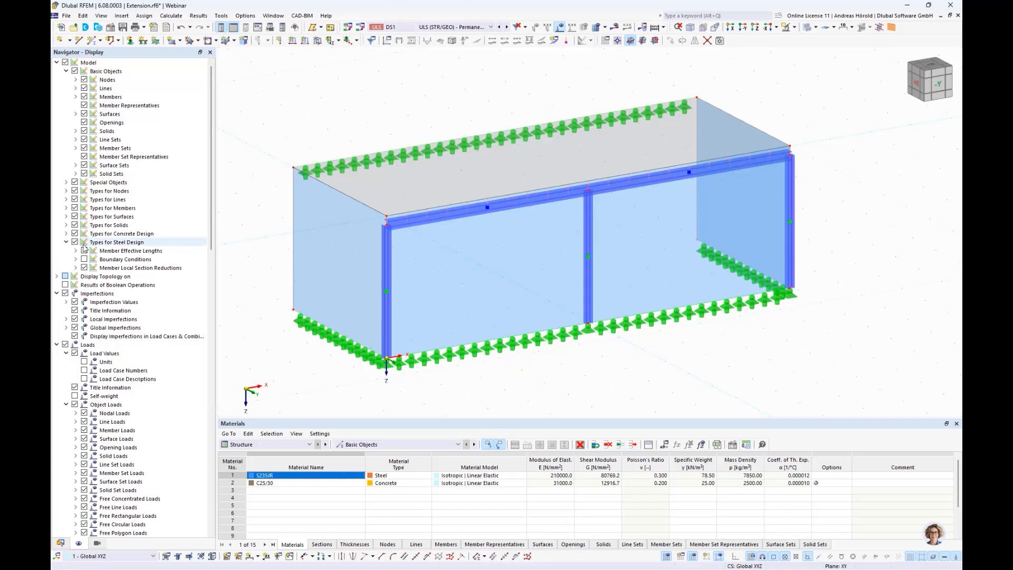
click(84, 251)
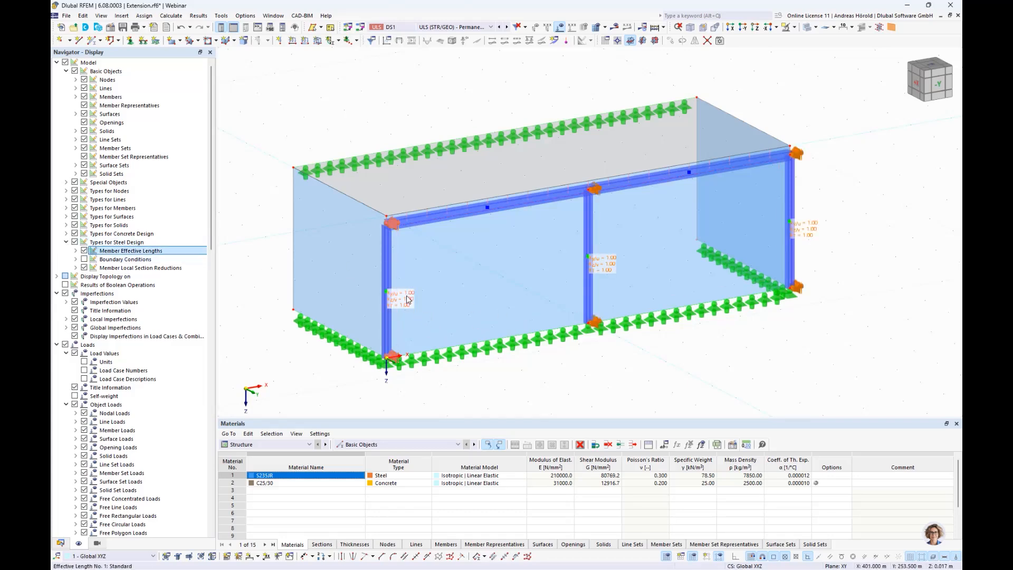
mouse_move(408, 304)
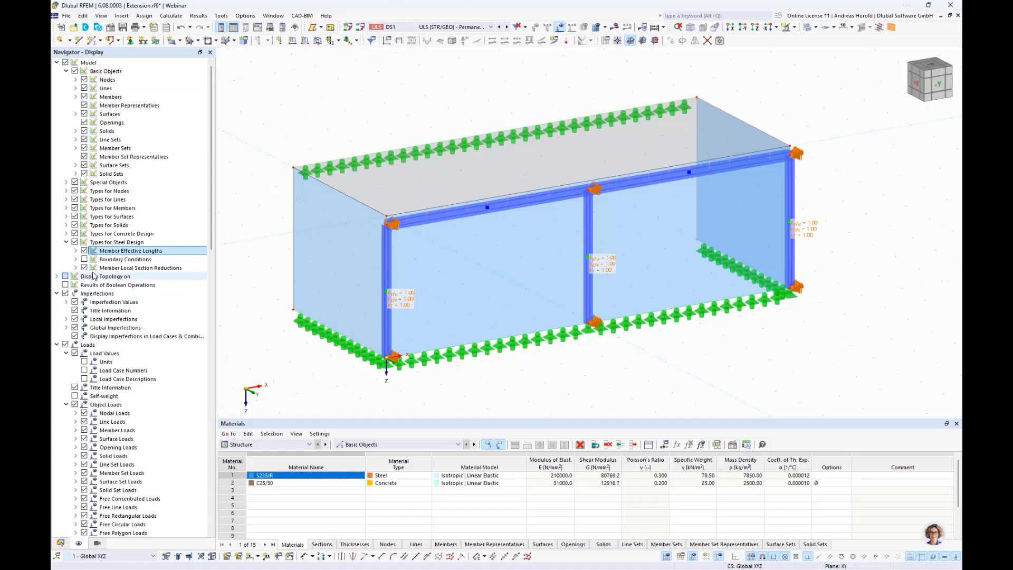
click(83, 251)
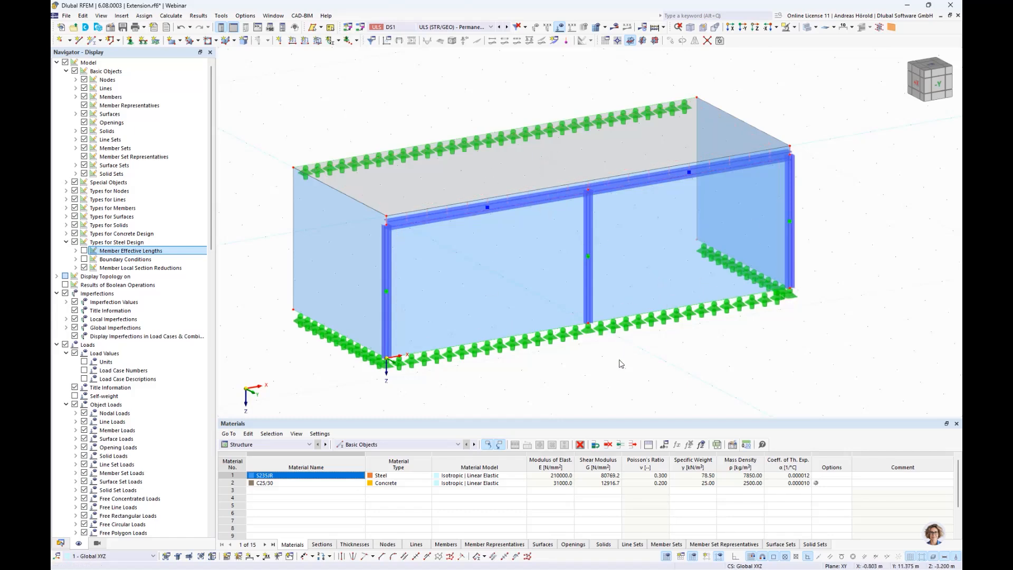
Step: Check the Steel Design input data for design situations and objects to design, and run the steel design calculation
middle_drag(630, 362, 637, 356)
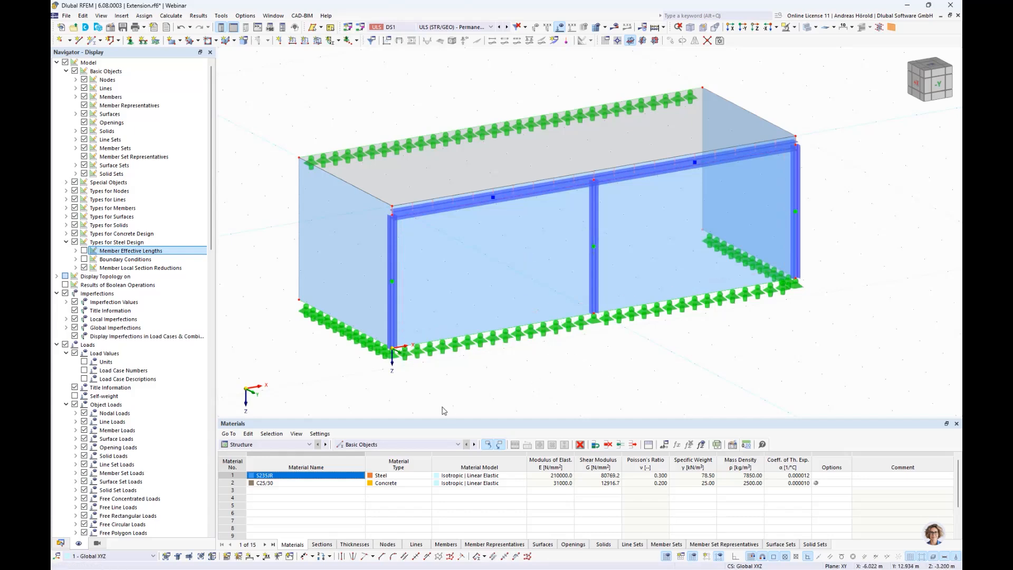
click(278, 444)
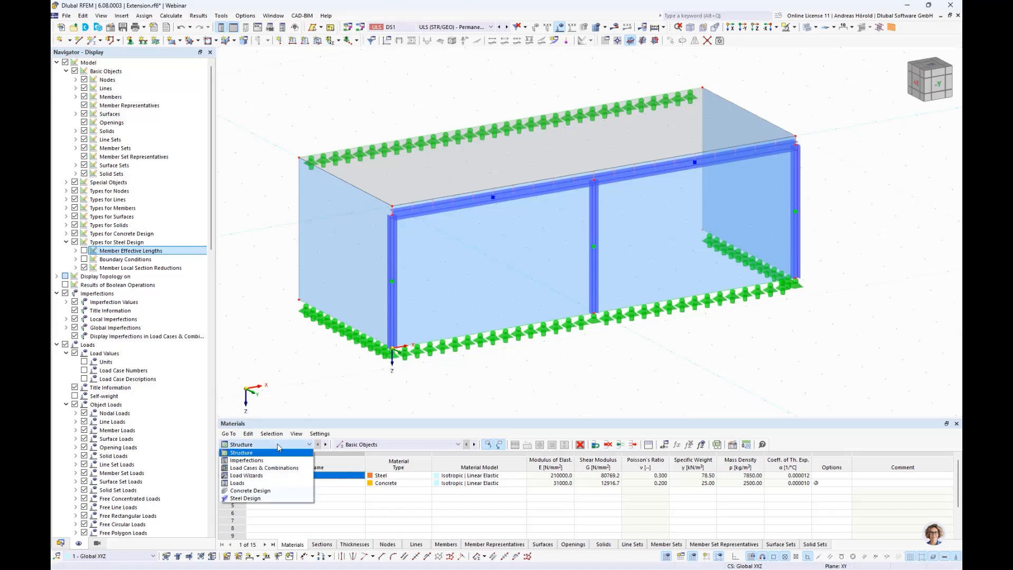
click(269, 498)
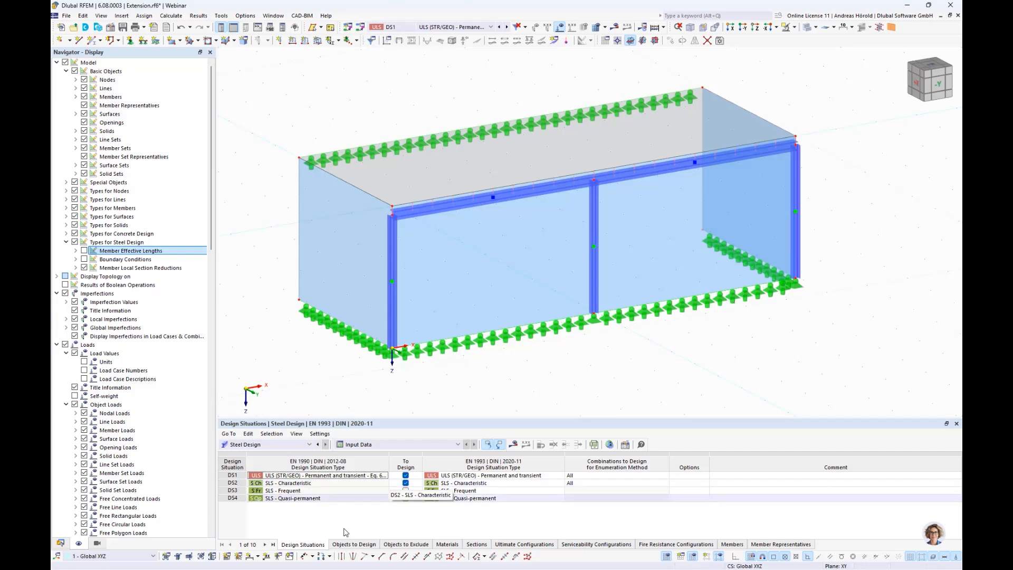
click(354, 545)
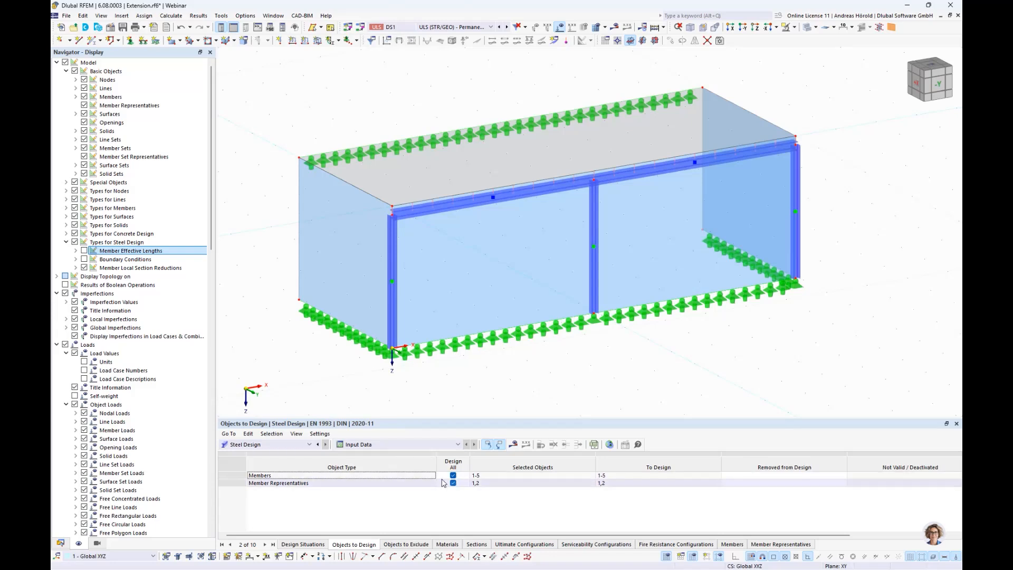
click(513, 445)
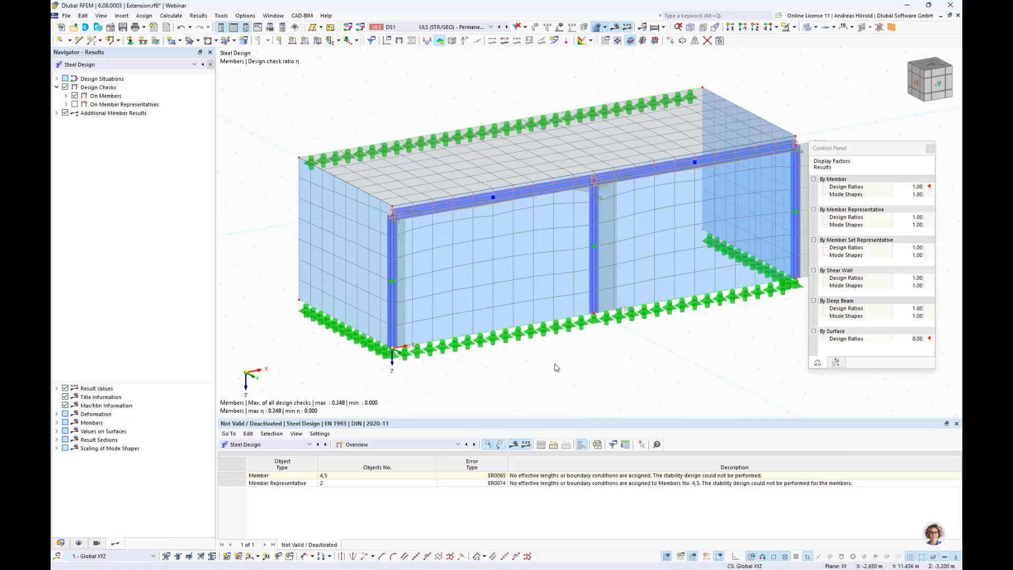
Step: Examine the not valid or deactivated entries of the steel design for members and member representatives
middle_drag(610, 379, 575, 378)
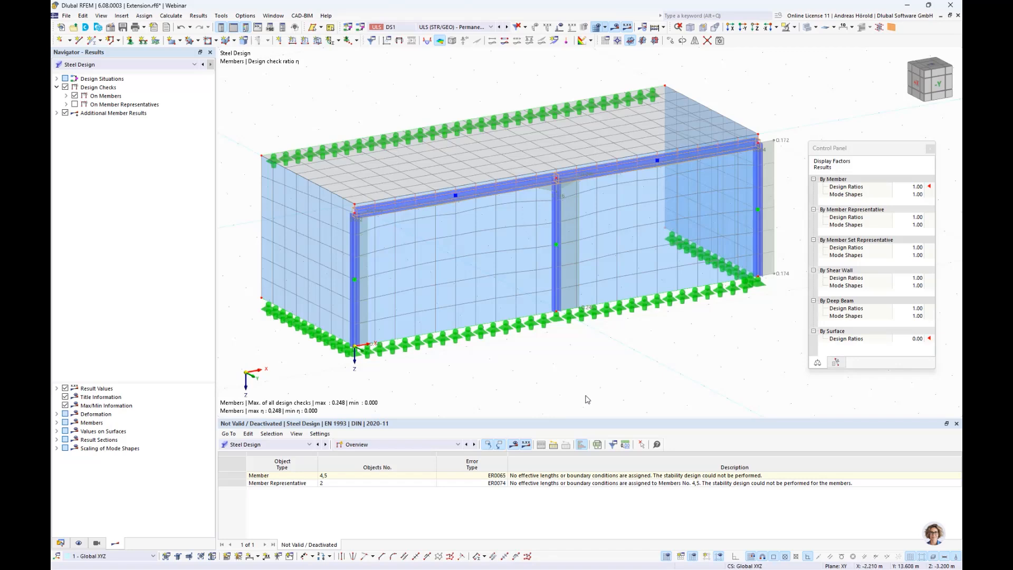
click(549, 476)
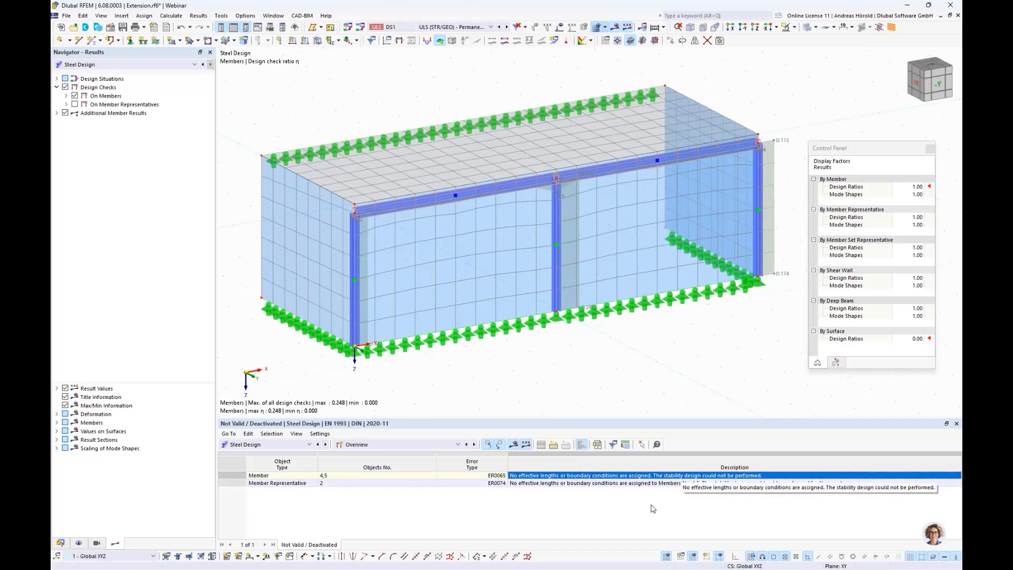
click(585, 483)
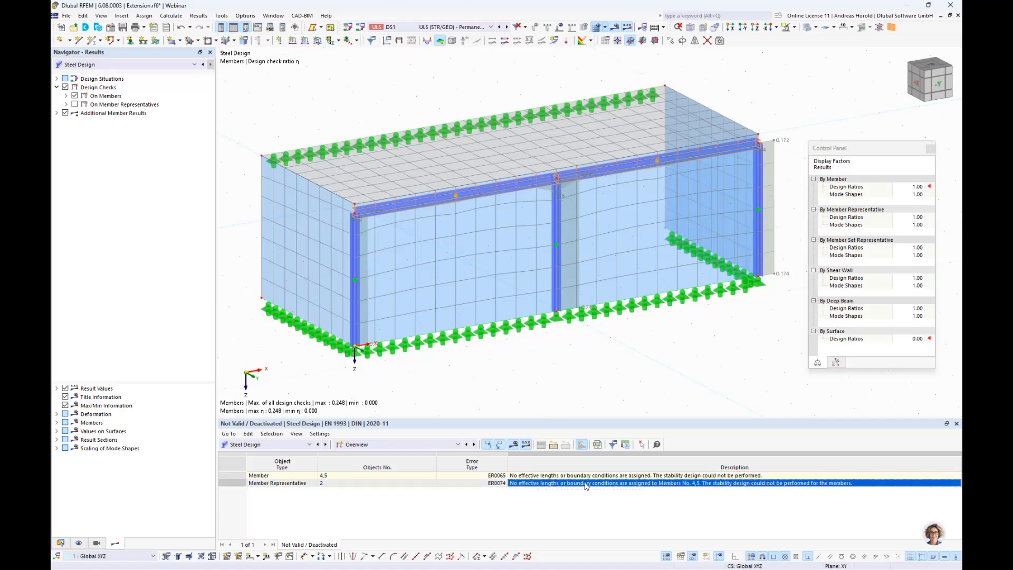
Step: Display the steel design ratios on members in an enlarged table and review them by section
click(391, 445)
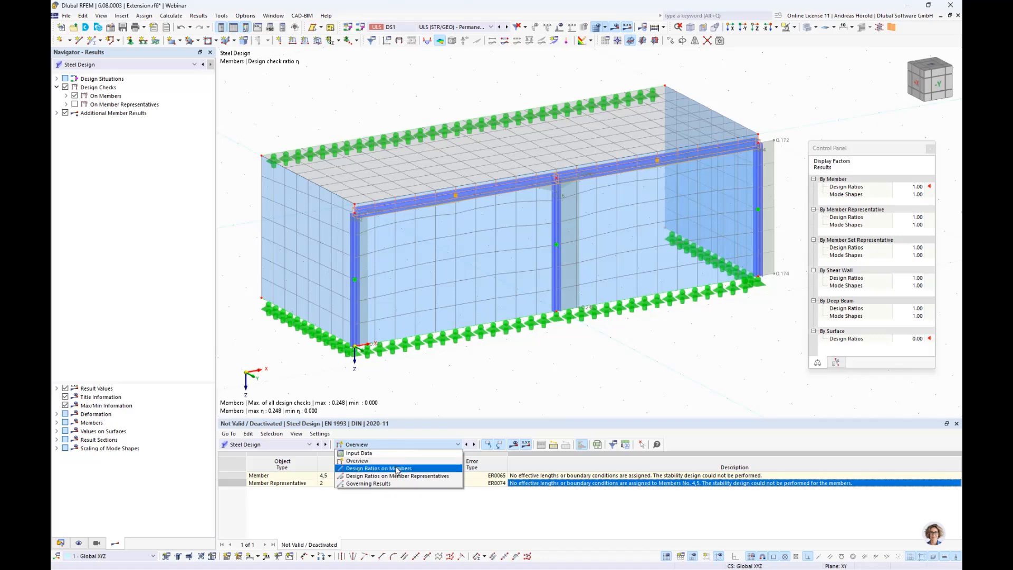
click(397, 469)
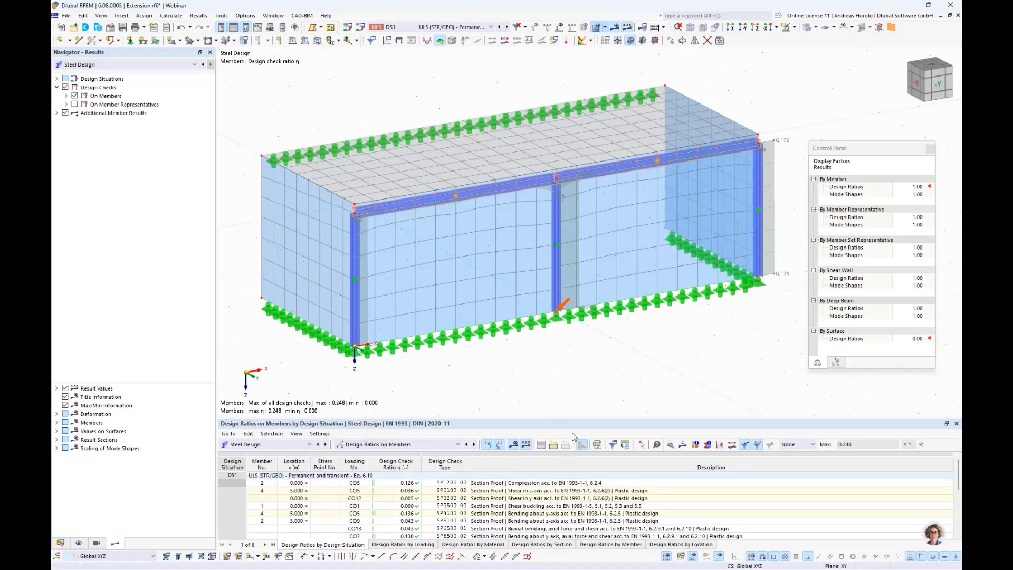
drag(575, 418, 577, 286)
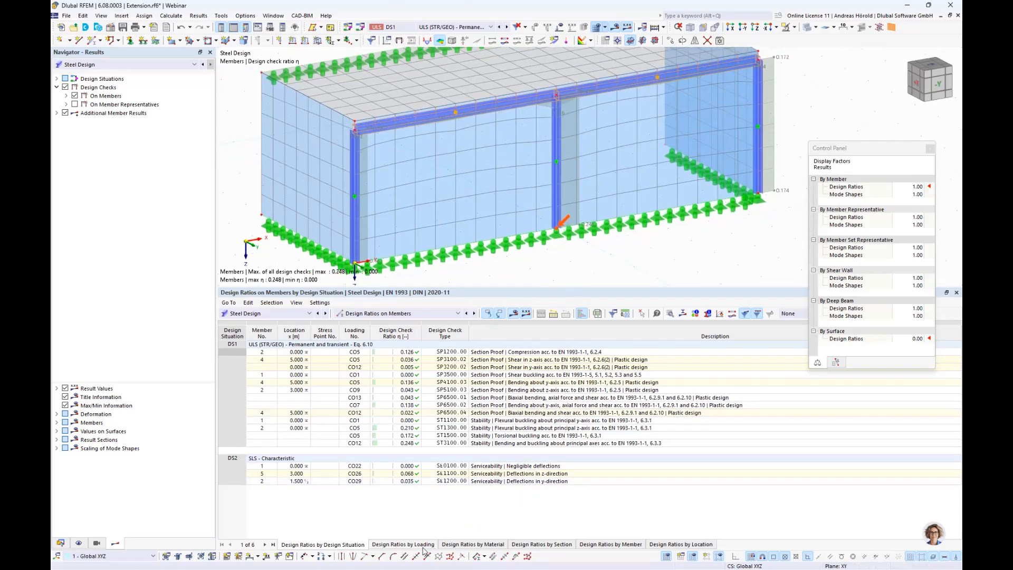
click(526, 546)
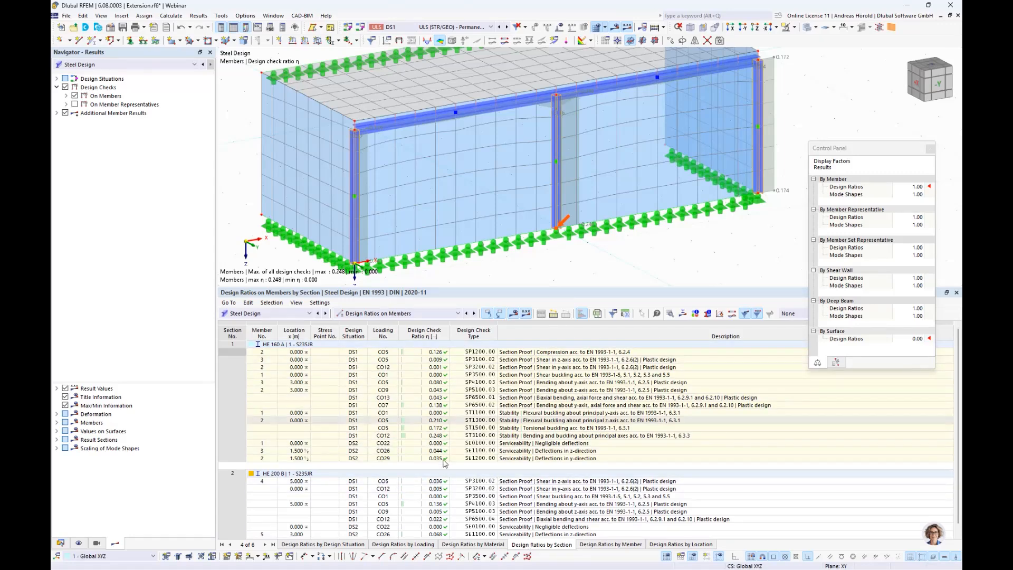
scroll(457, 451, down, 1)
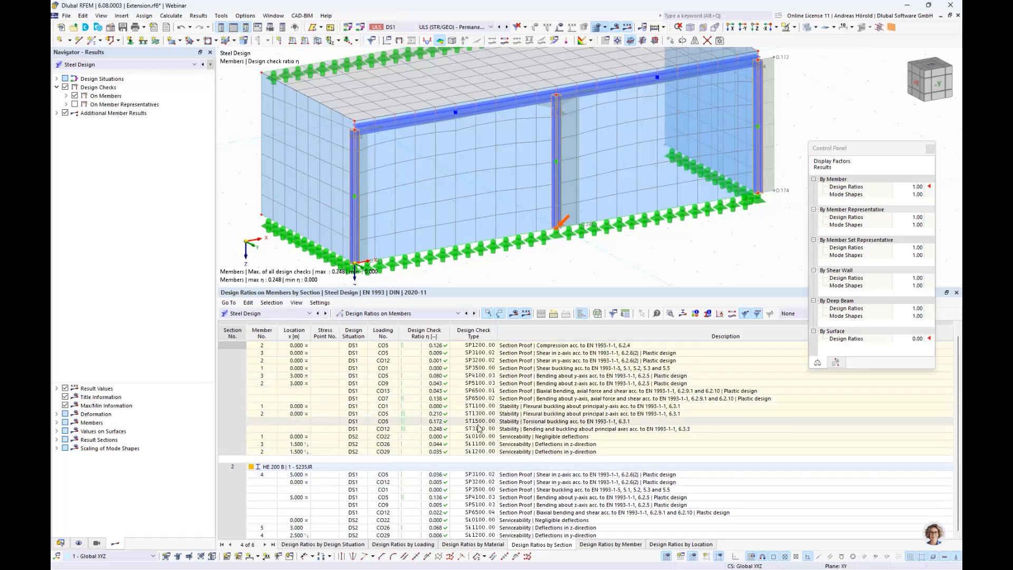
Step: Open the design check details of the ST3100 bending and buckling stability check and review its values, formulas and print options
click(514, 429)
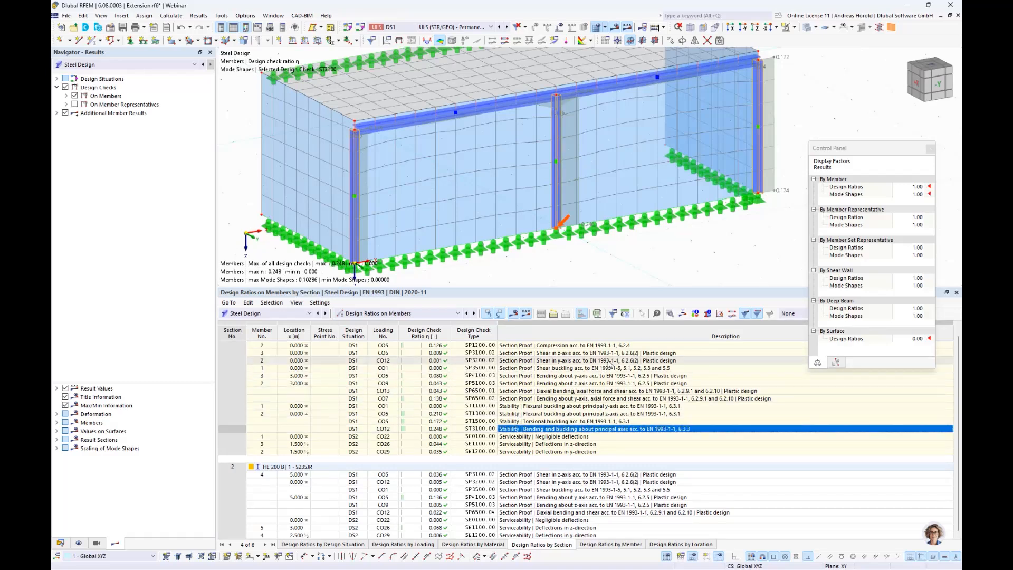
click(670, 313)
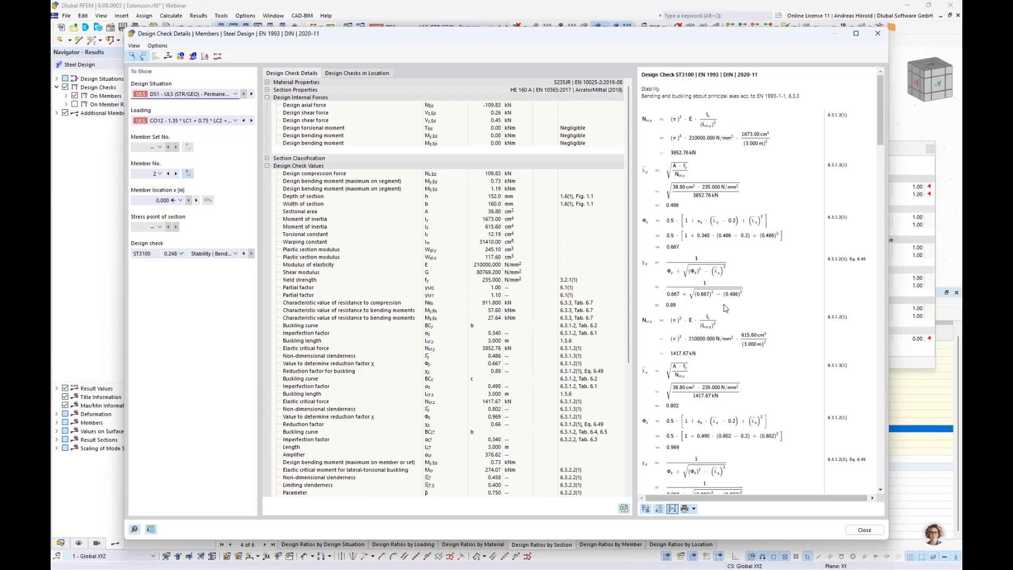
scroll(724, 308, down, 3)
scroll(725, 308, up, 3)
scroll(841, 295, down, 5)
scroll(842, 296, down, 4)
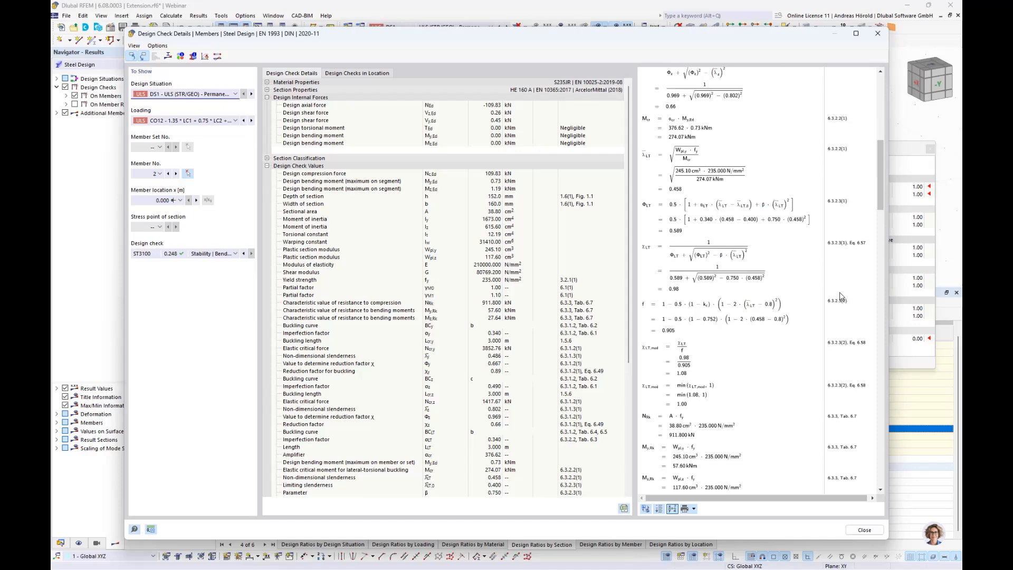
scroll(841, 296, down, 15)
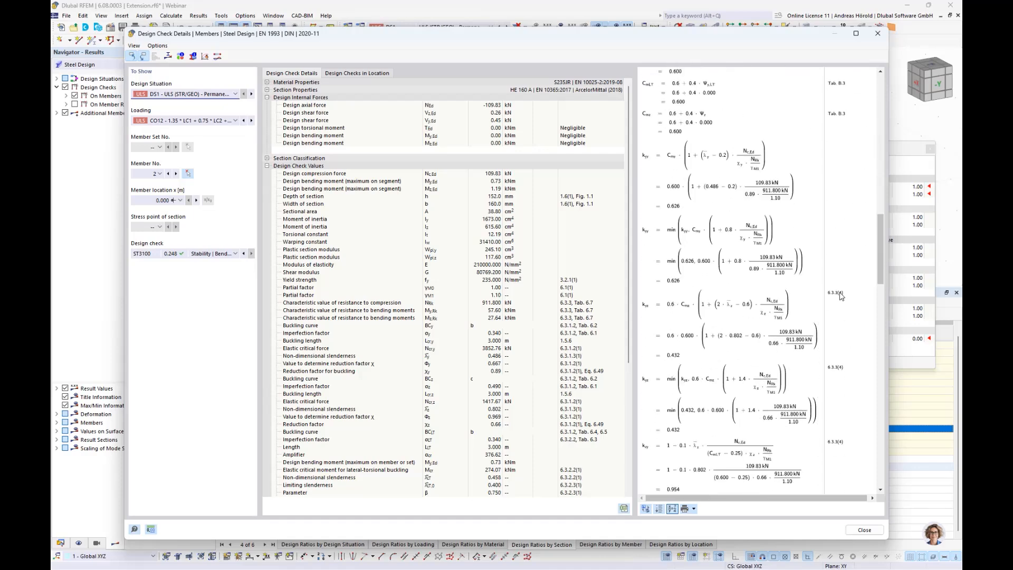
scroll(841, 296, up, 20)
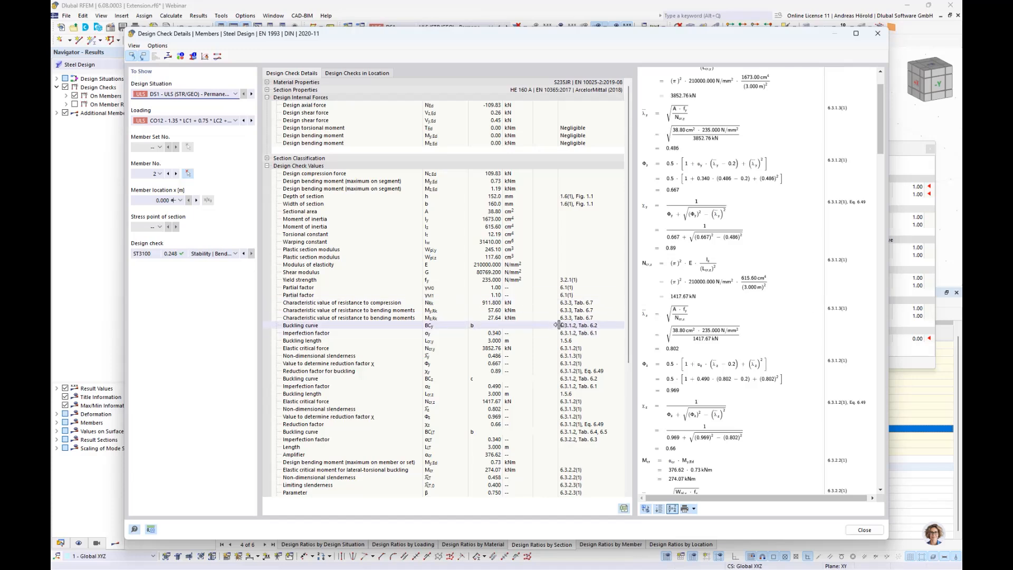
click(695, 509)
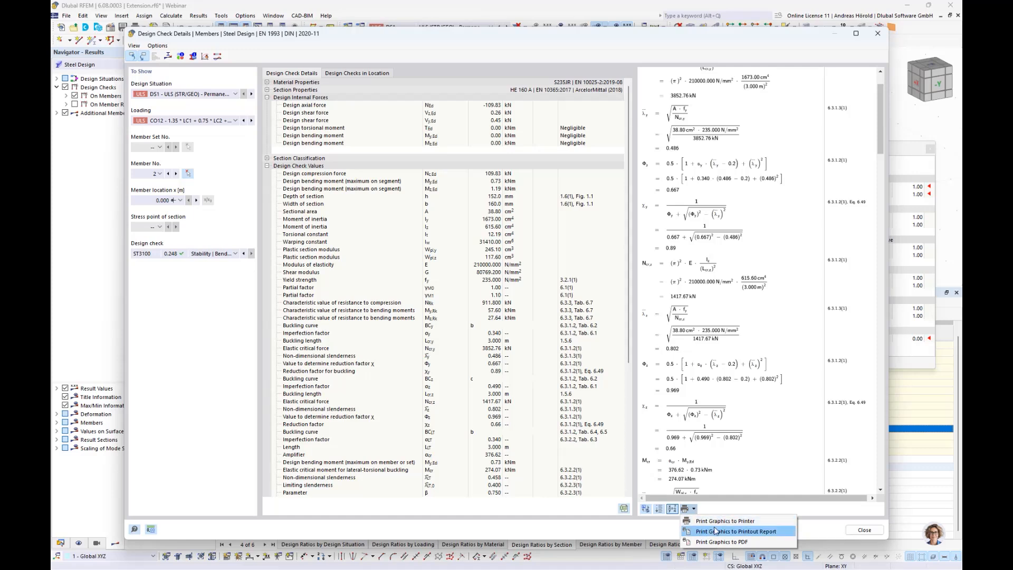
click(724, 363)
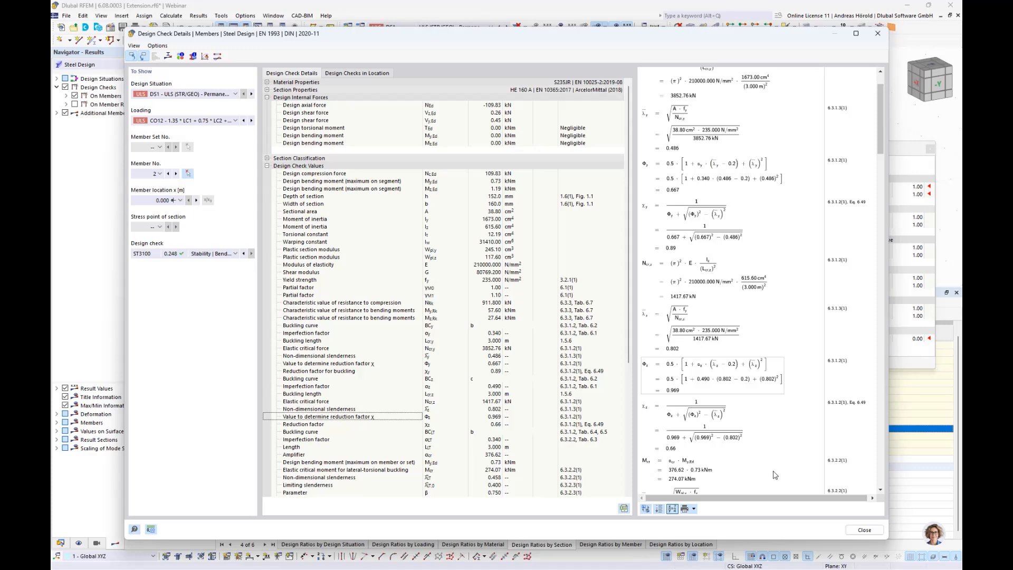
Step: View the result diagrams in the section for this check as design ratio, stresses and unit stresses
click(168, 57)
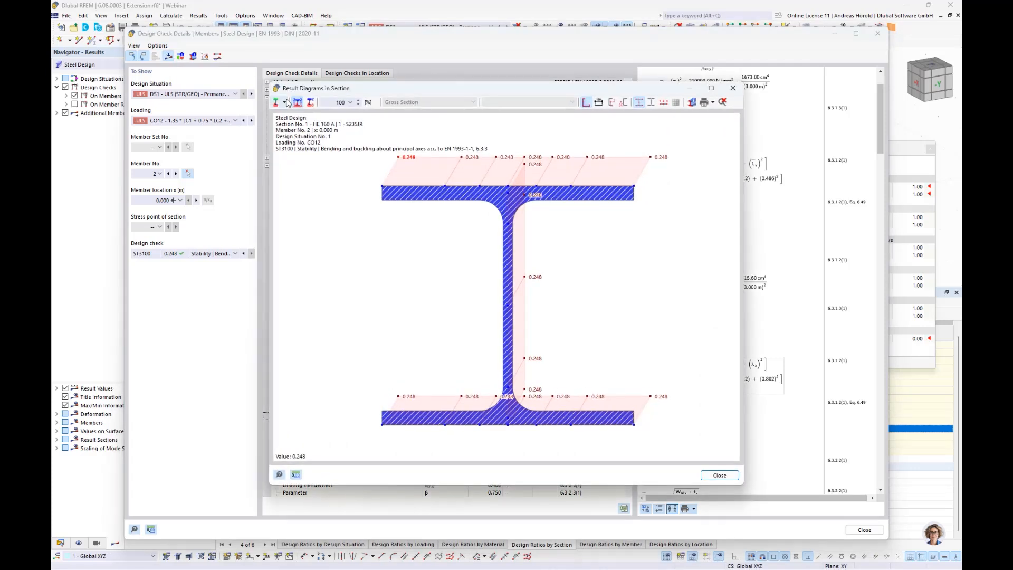
click(286, 102)
click(291, 129)
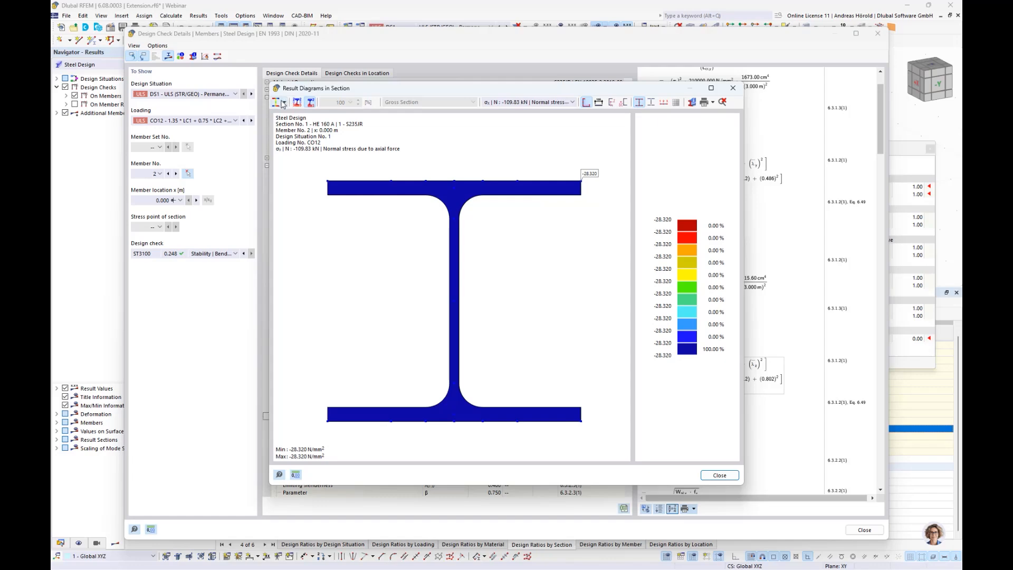
click(284, 103)
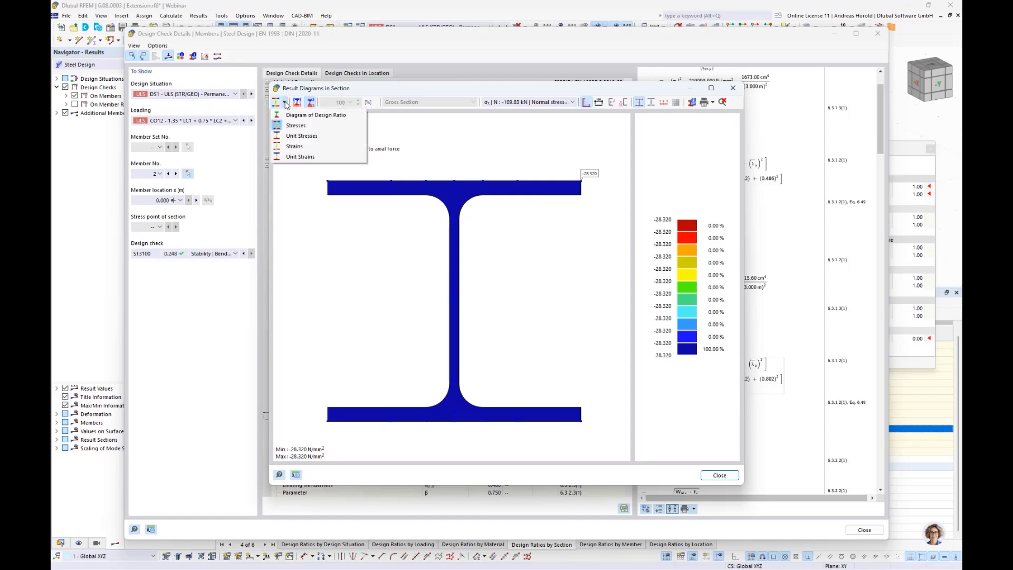
click(290, 136)
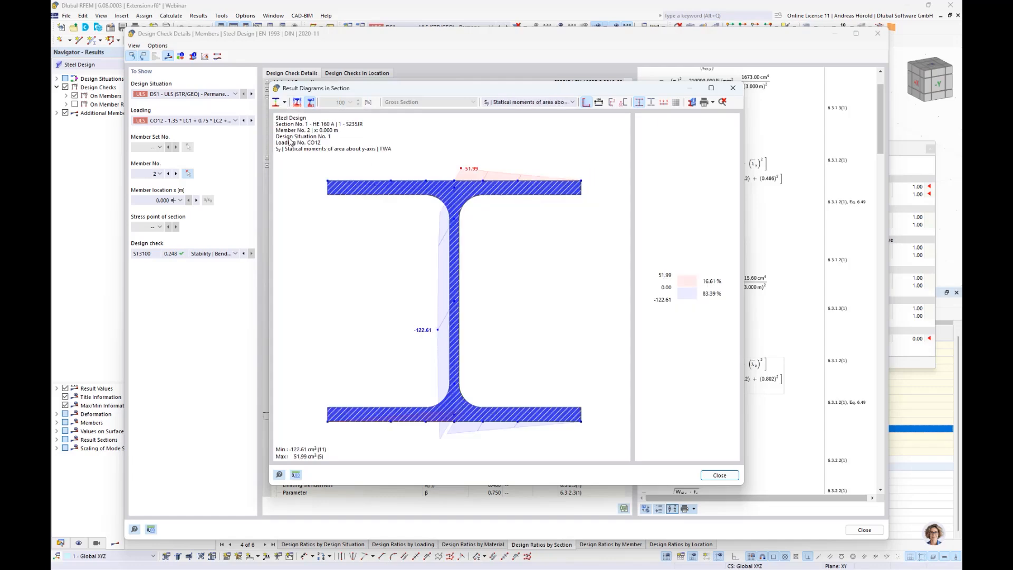
click(733, 88)
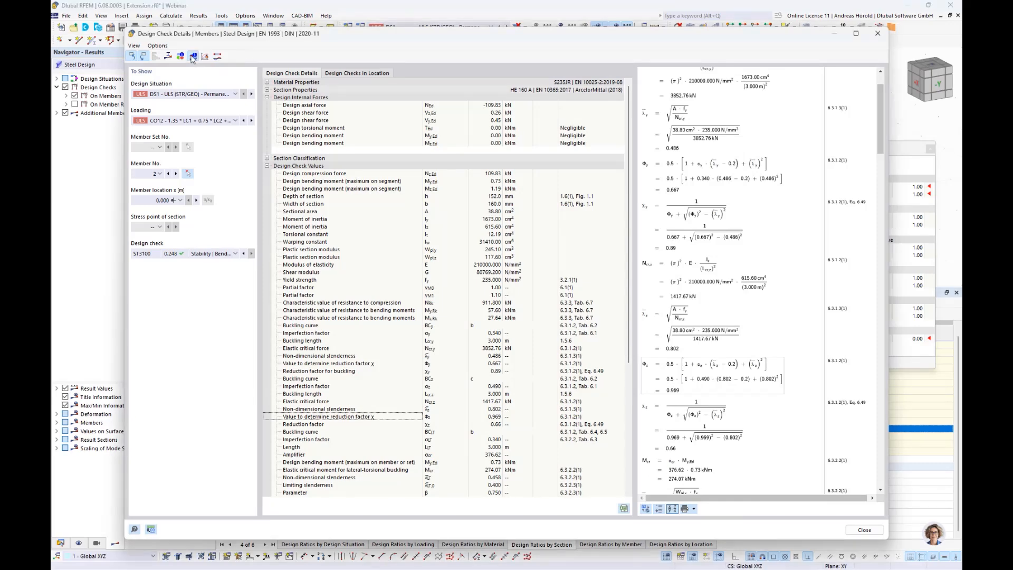
Step: Inspect the HE 160 A section information with its EN 1993 subpanels, and leave the design check details
click(193, 57)
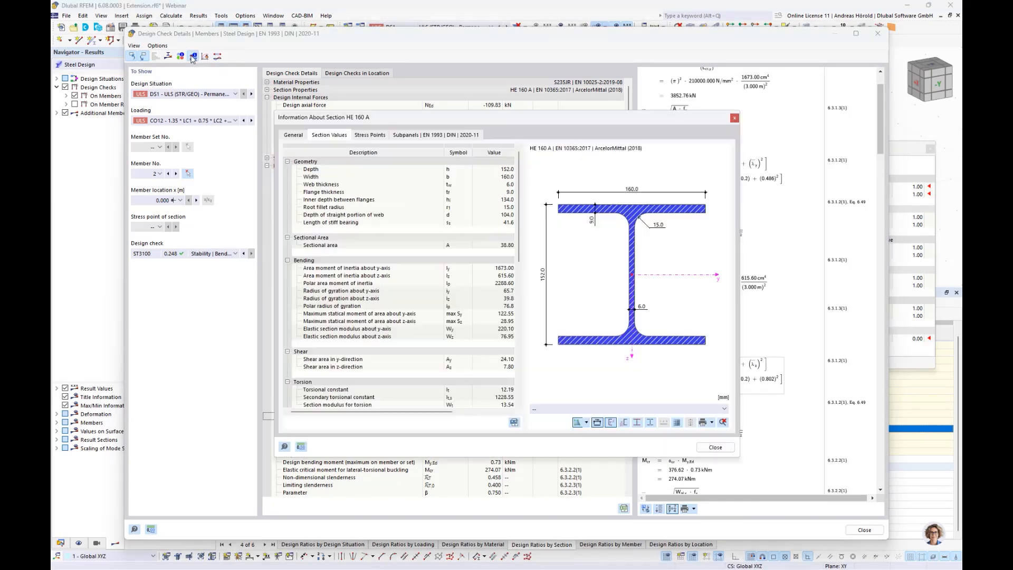
click(414, 136)
click(391, 193)
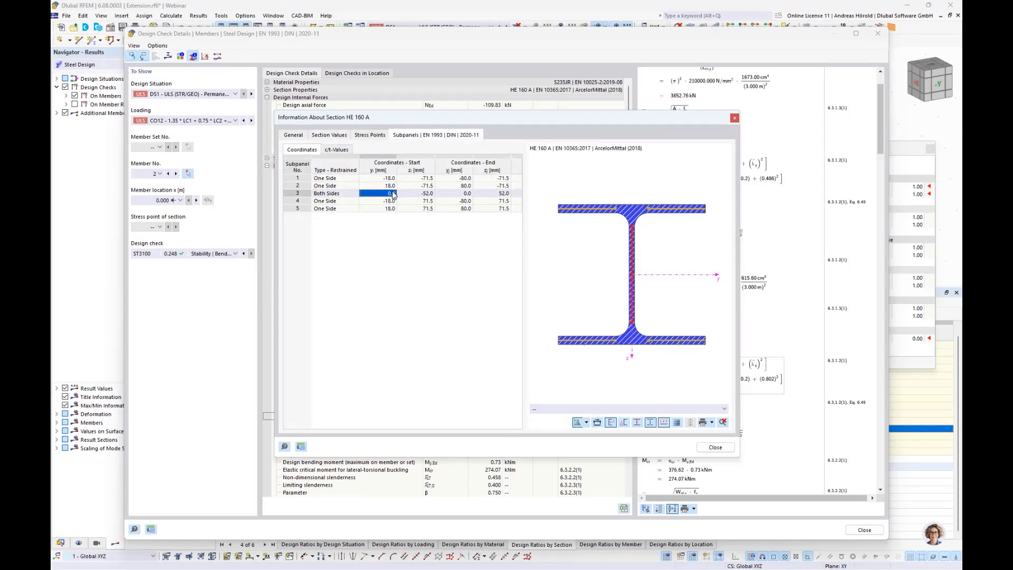
click(365, 188)
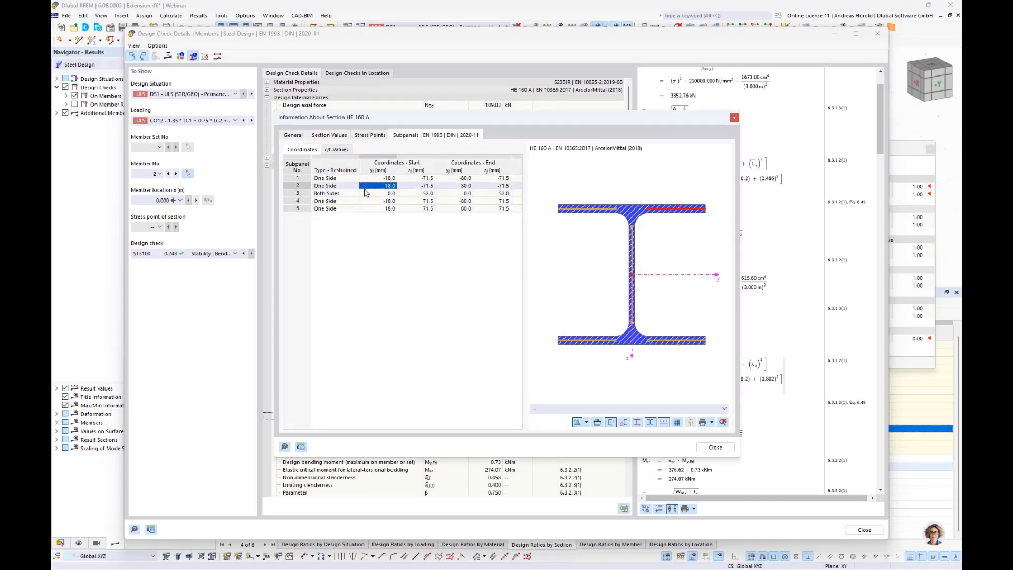
click(713, 448)
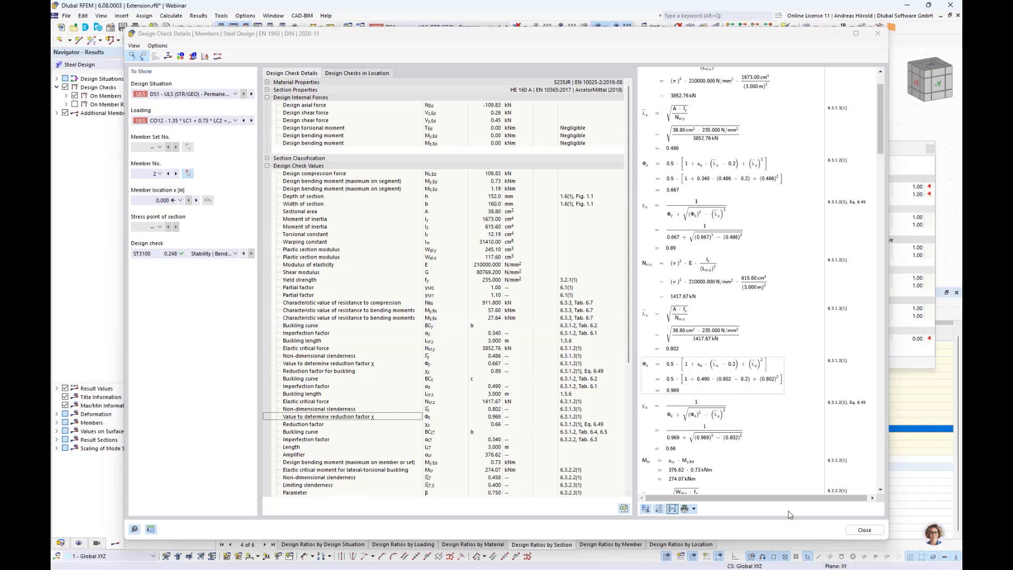
click(864, 529)
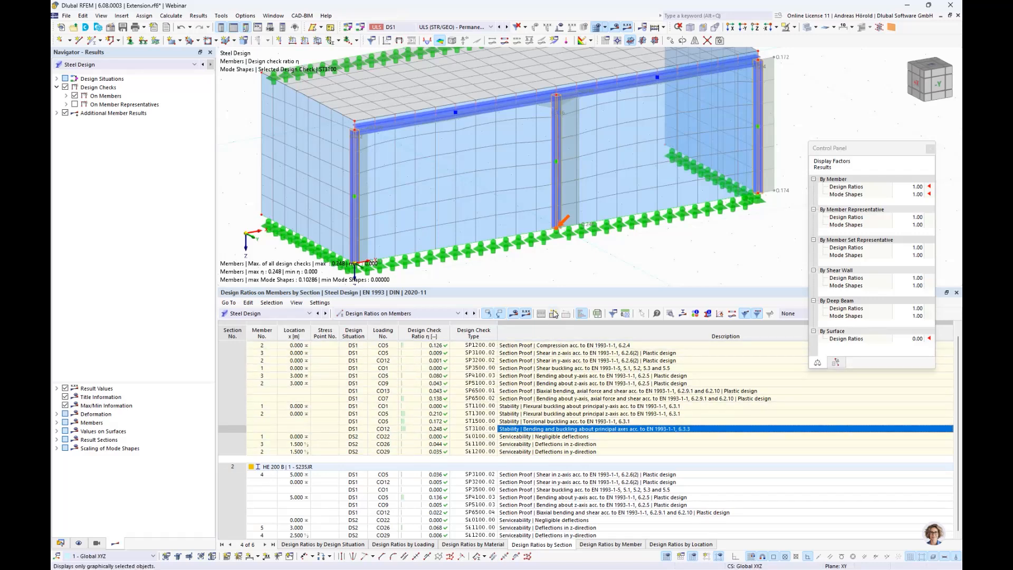
Step: In the Steel Design input data for sections, set HE 160 A to use Optimize | Current Row | HE A for design
drag(562, 288, 564, 388)
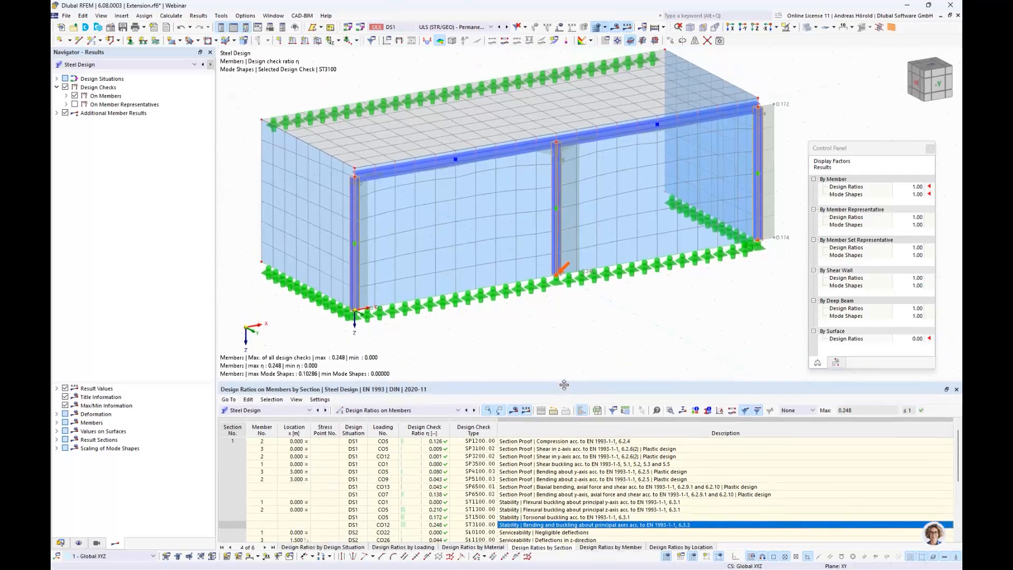
click(402, 413)
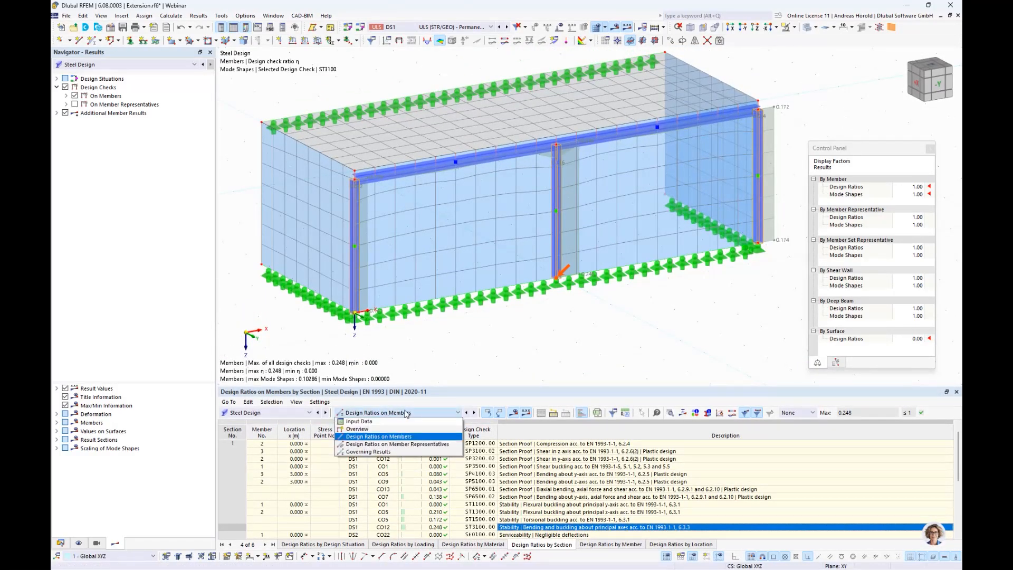
click(396, 421)
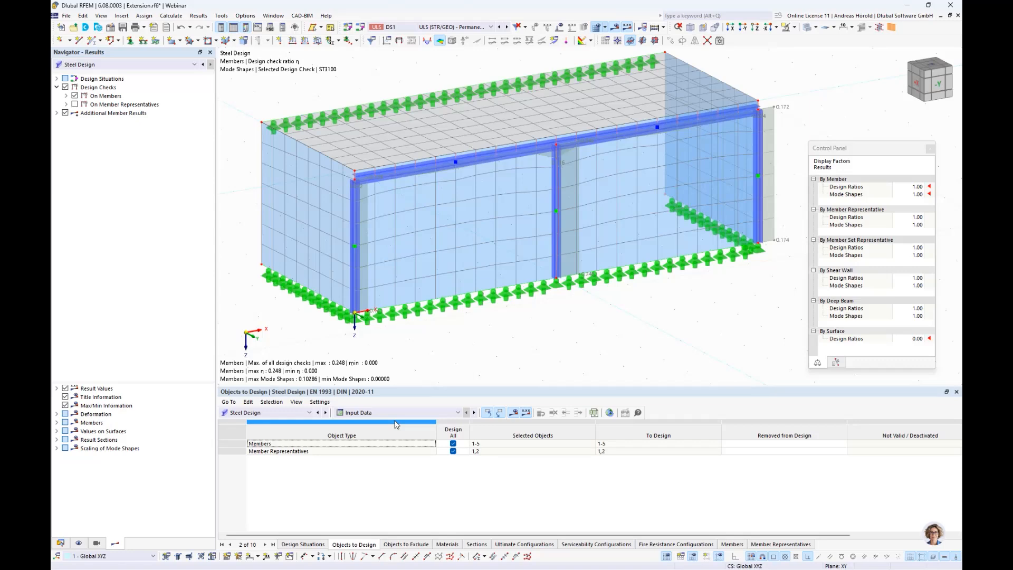
click(477, 542)
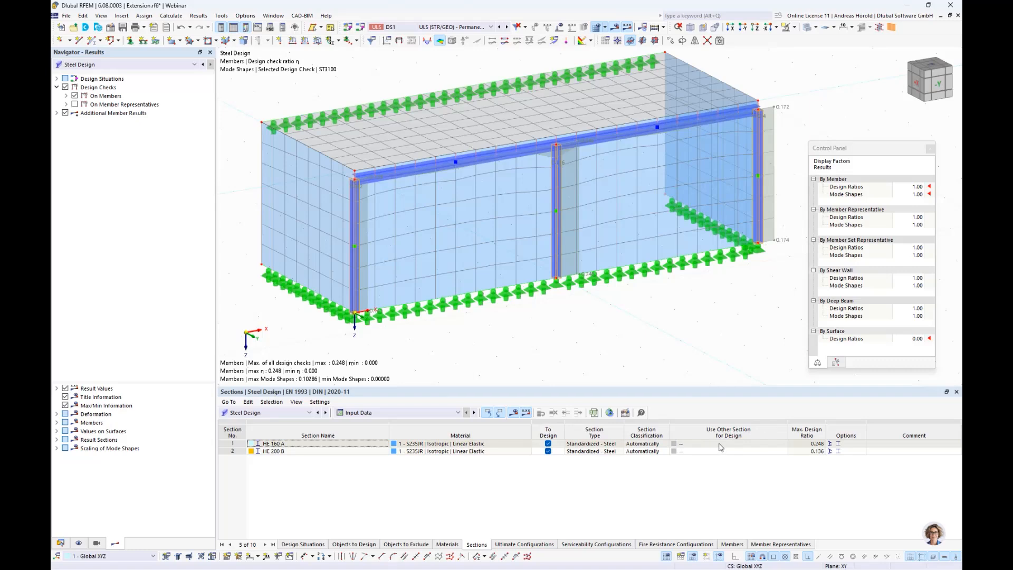
click(773, 446)
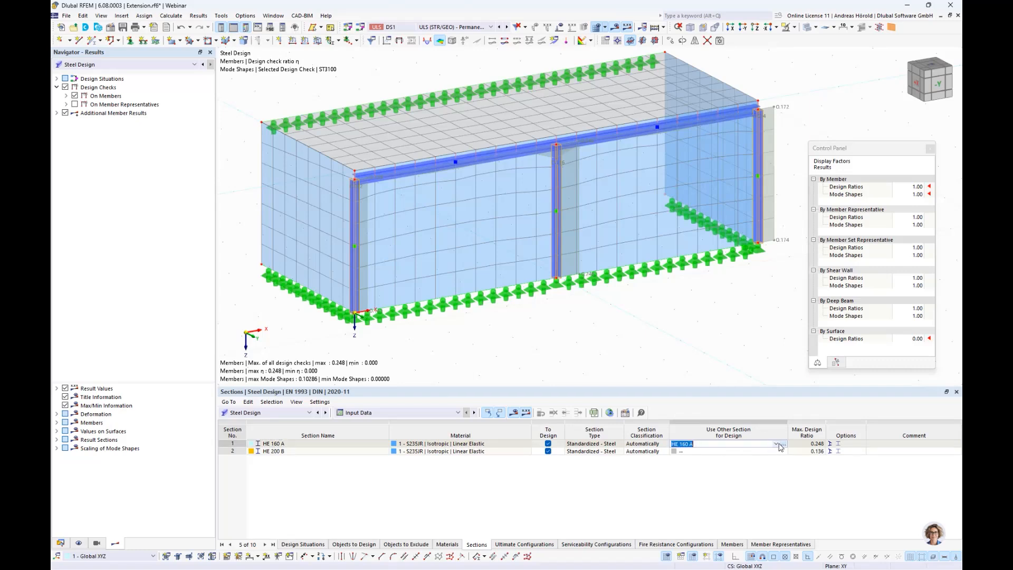
click(776, 445)
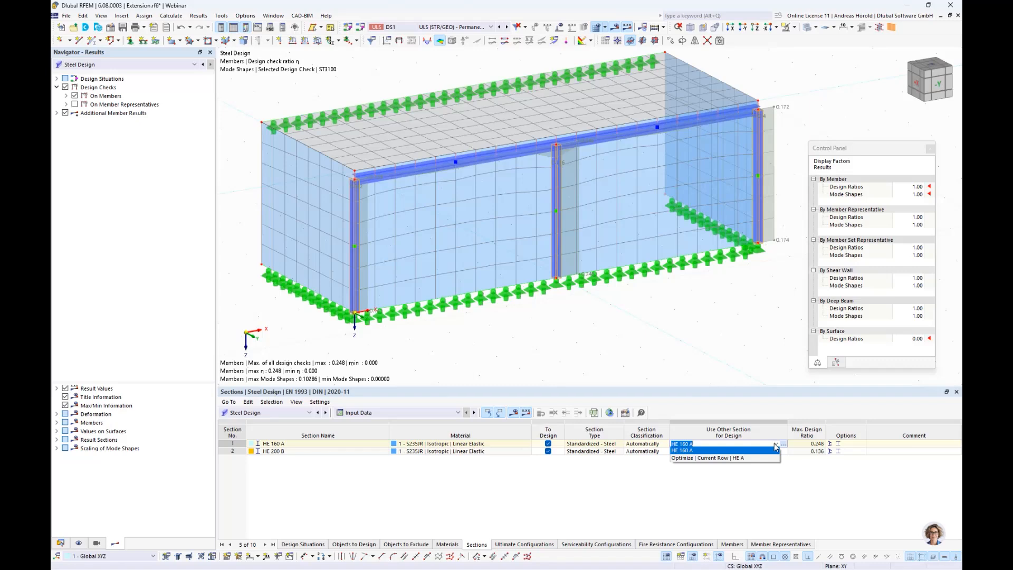
click(751, 460)
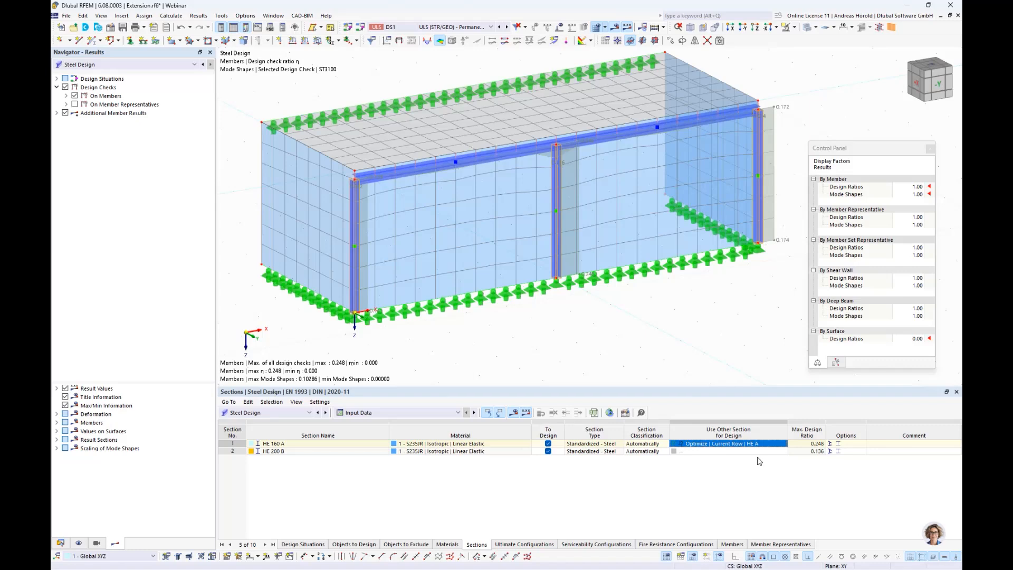
Step: Run the Steel Design calculation and return to the sections input data to check the optimized section
click(664, 27)
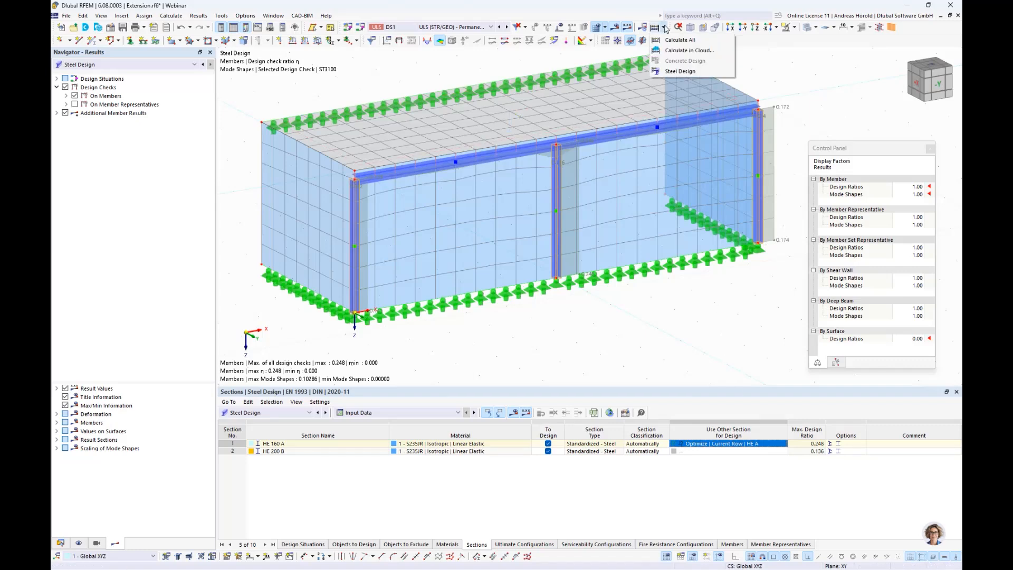
click(677, 72)
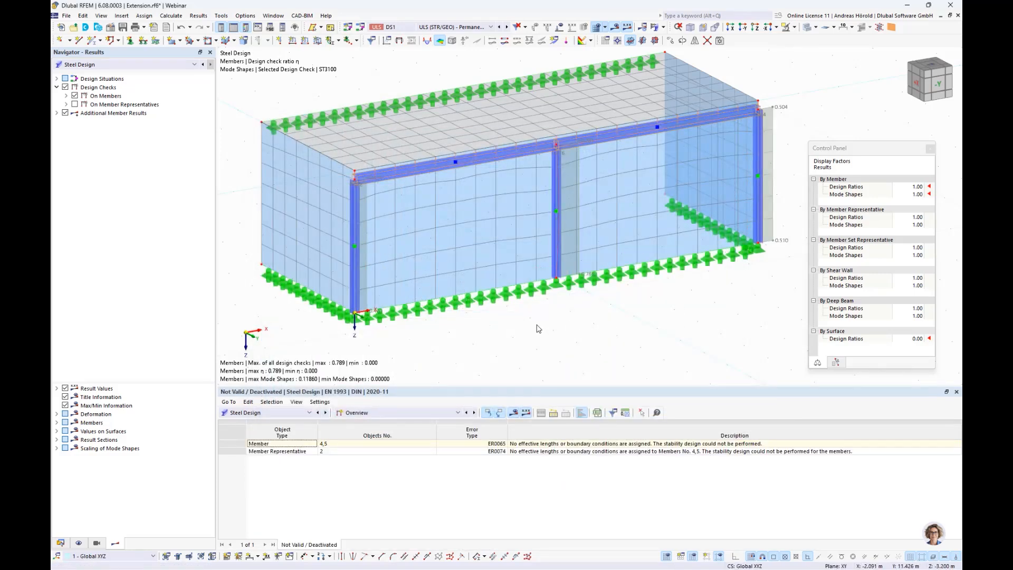
click(433, 414)
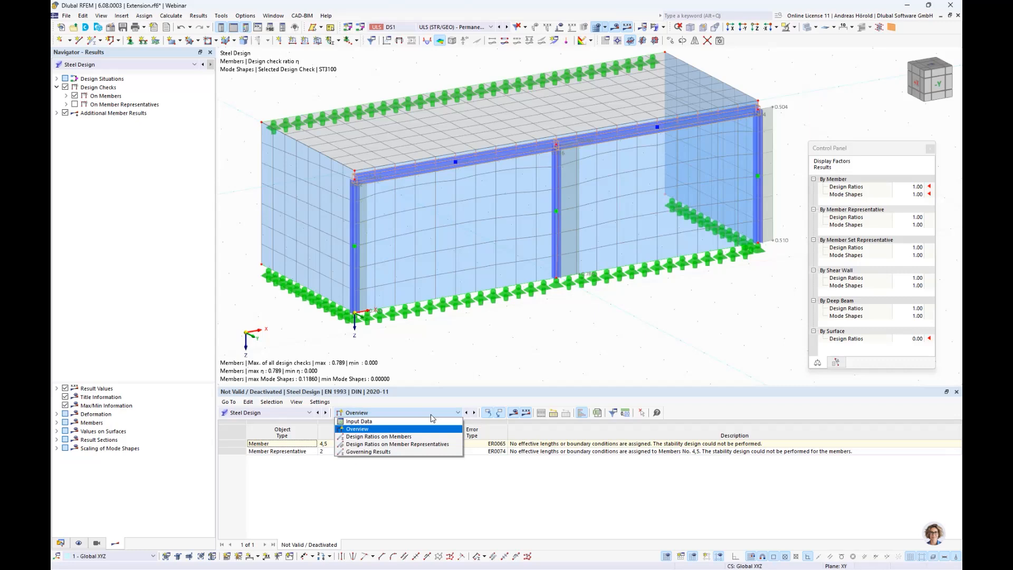
click(414, 422)
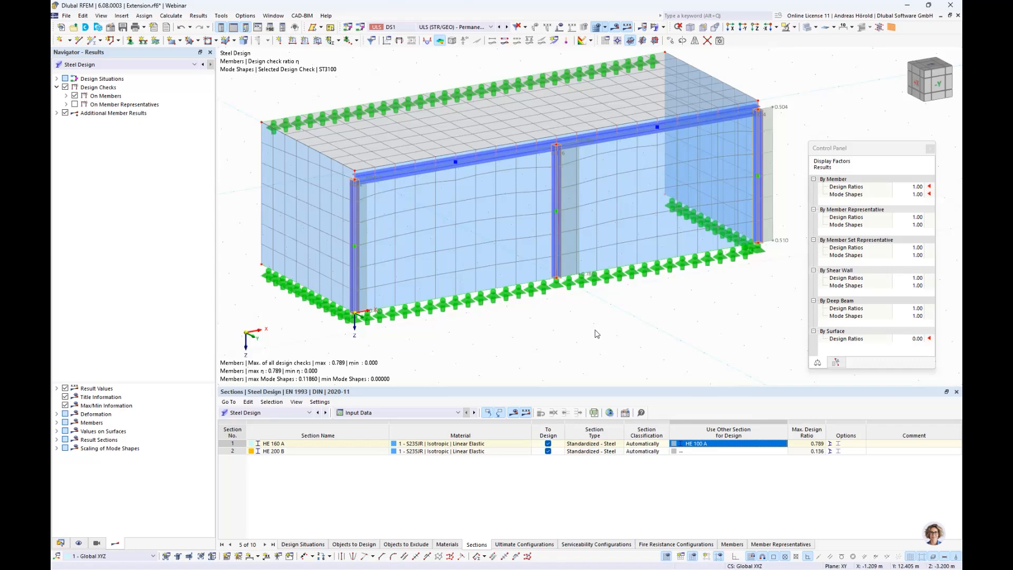
Step: Use the optimized section HE 100 A in the model, accept deleting all results, and recalculate
right_click(753, 445)
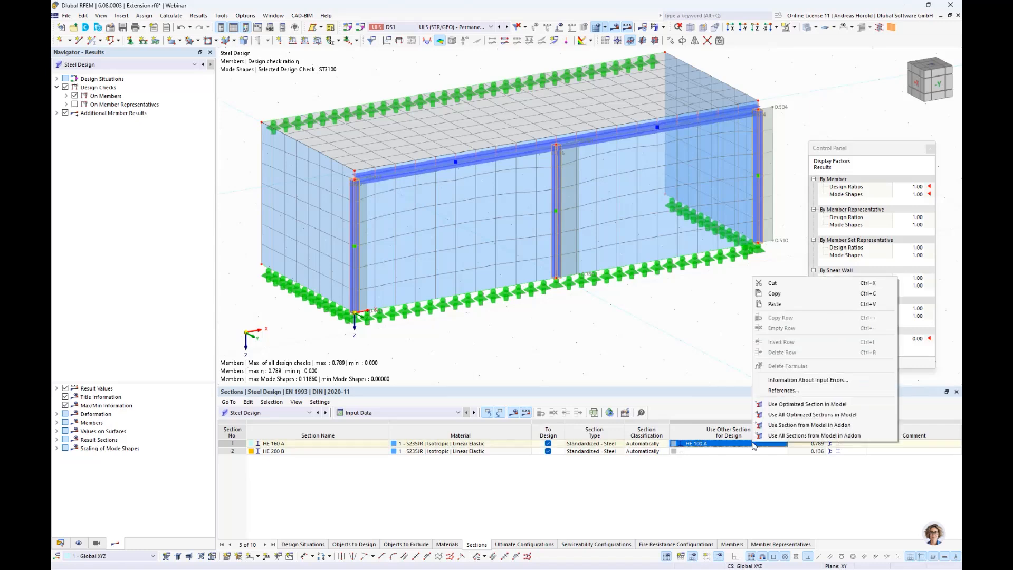
click(823, 405)
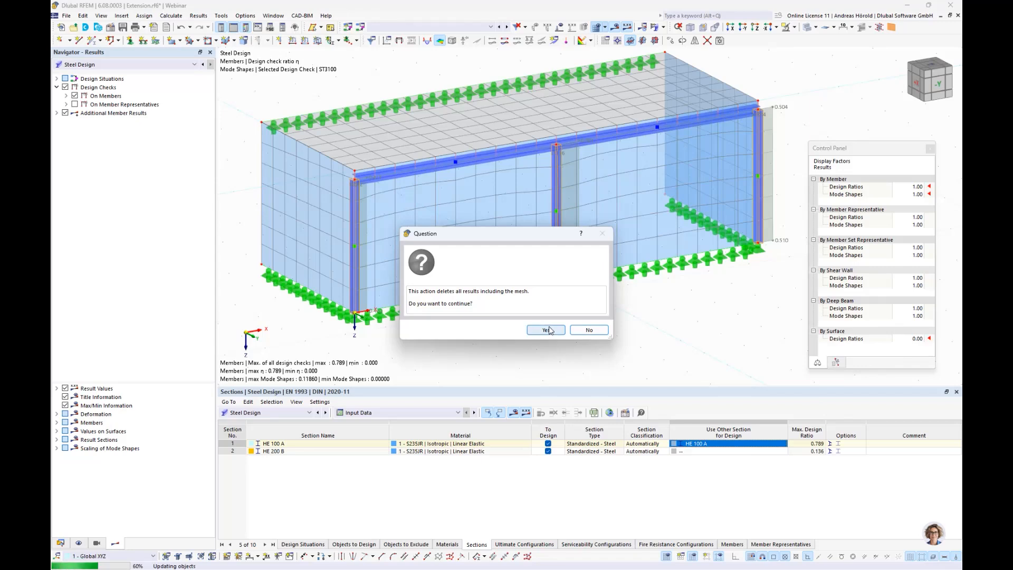
click(547, 330)
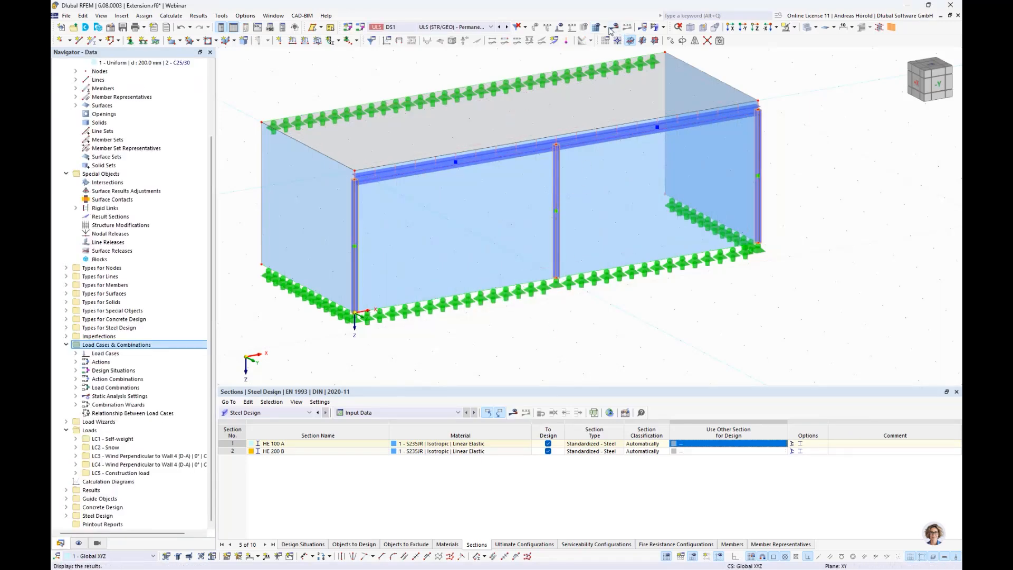
click(514, 413)
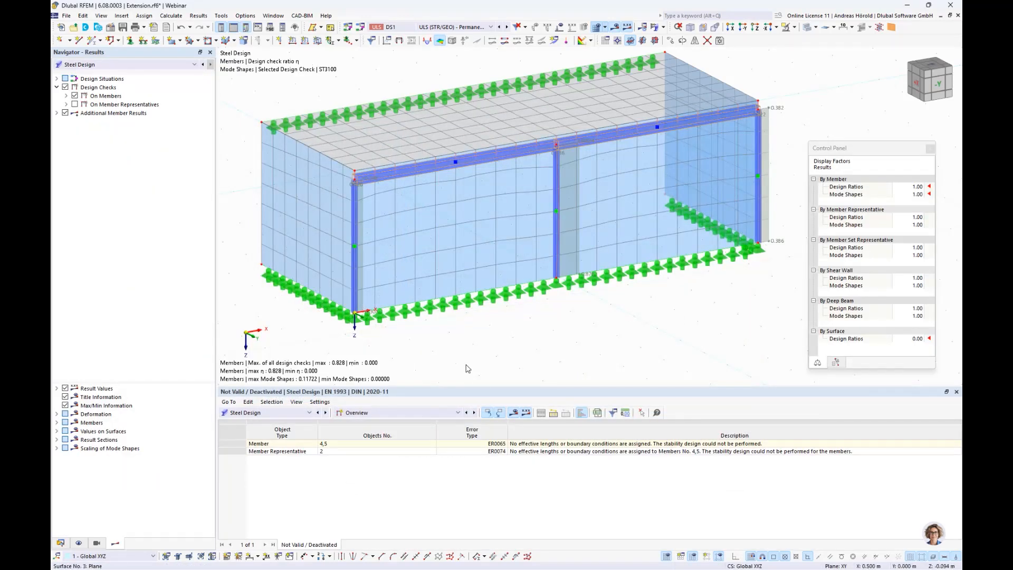
Step: Check the section's maximum design ratio in the input data, and display the design ratios on members by section
click(397, 412)
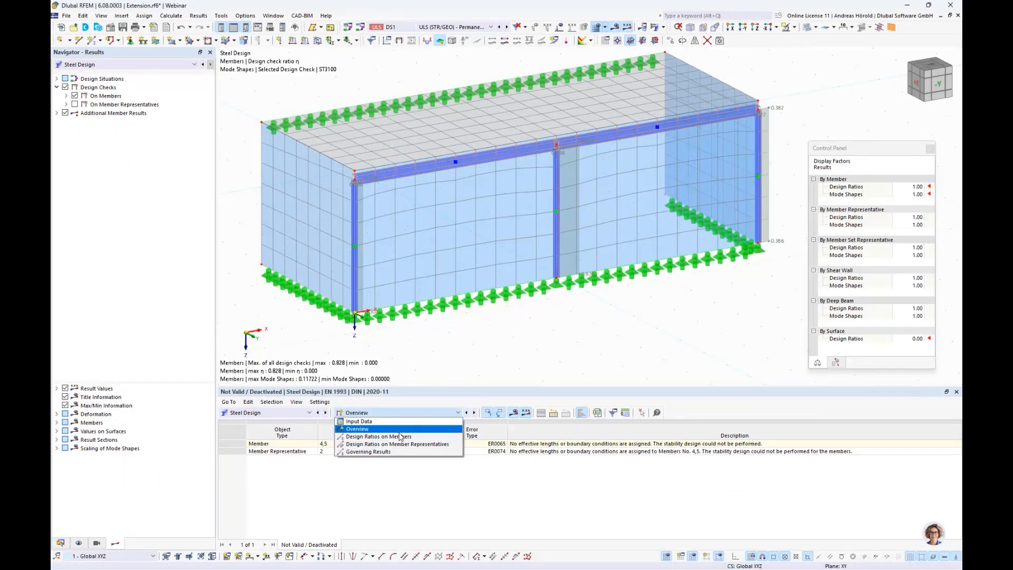
click(407, 422)
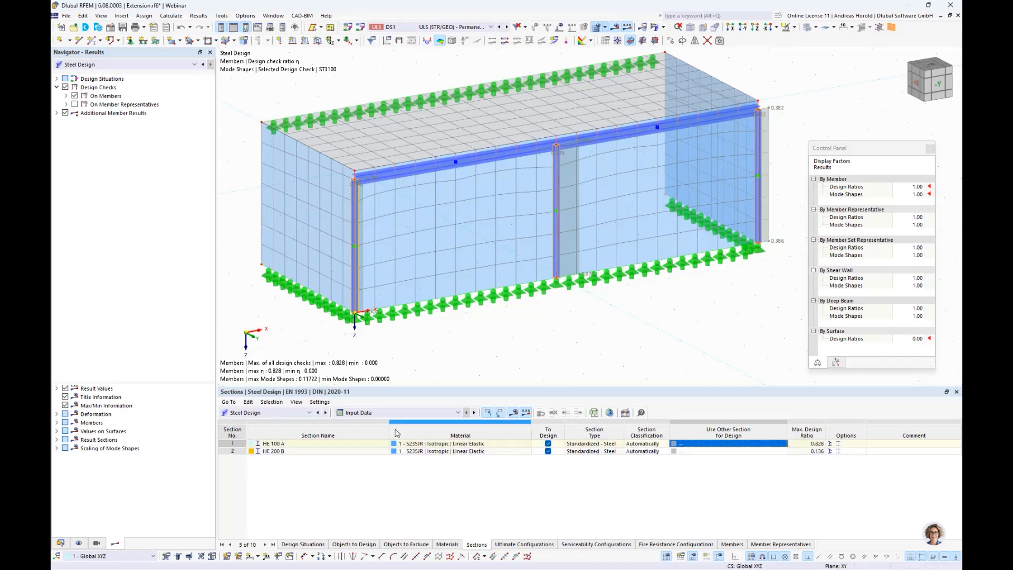
click(398, 412)
click(395, 437)
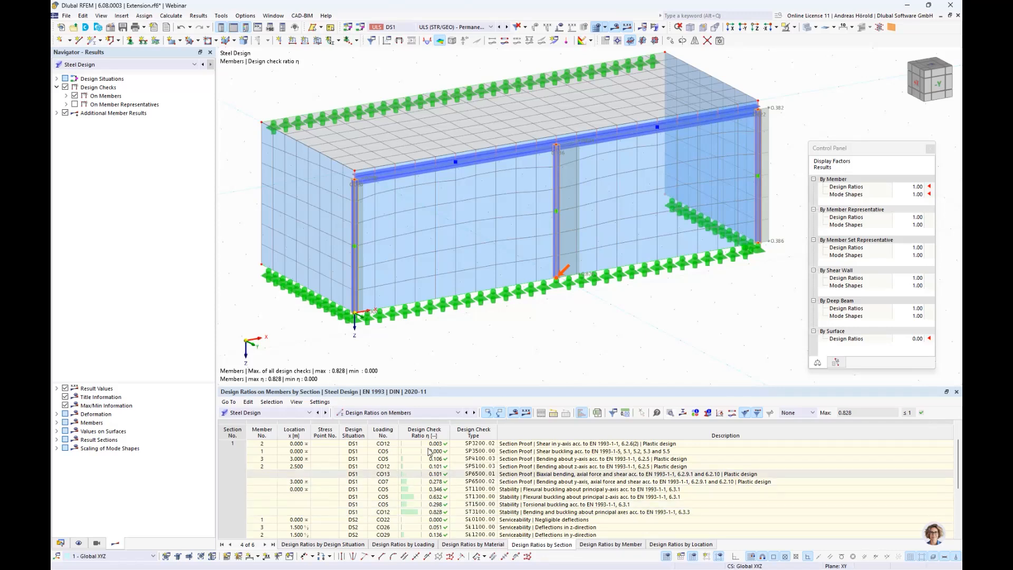
Step: Open the roof slab surface for editing and review its concrete durability, cover and reinforcement direction settings
double_click(356, 153)
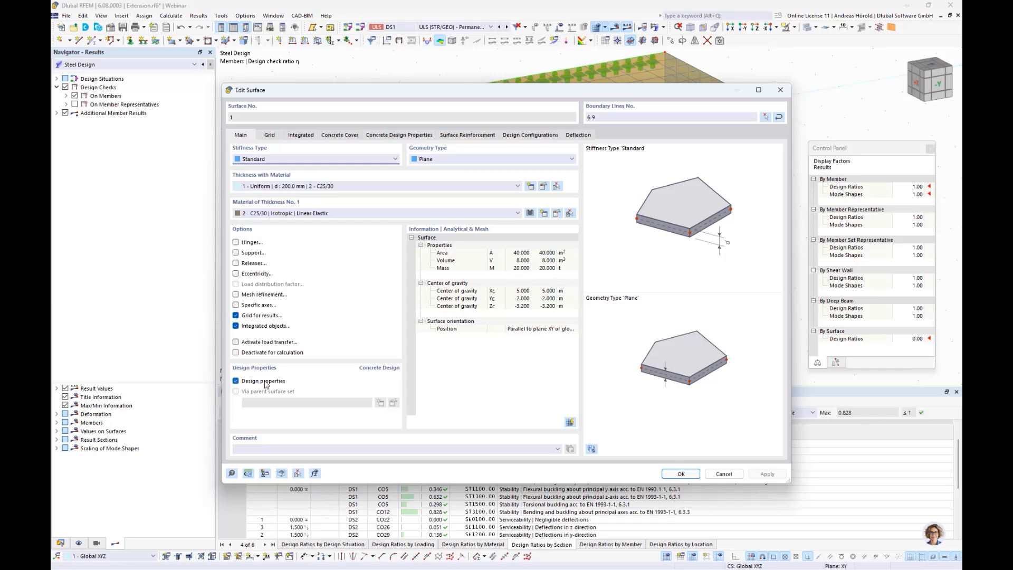
click(338, 136)
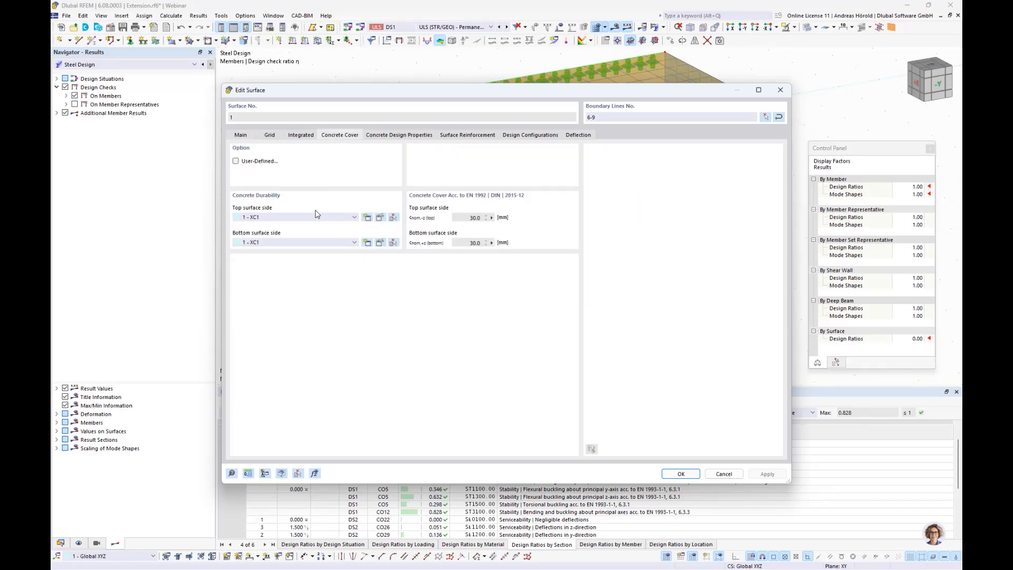
click(380, 218)
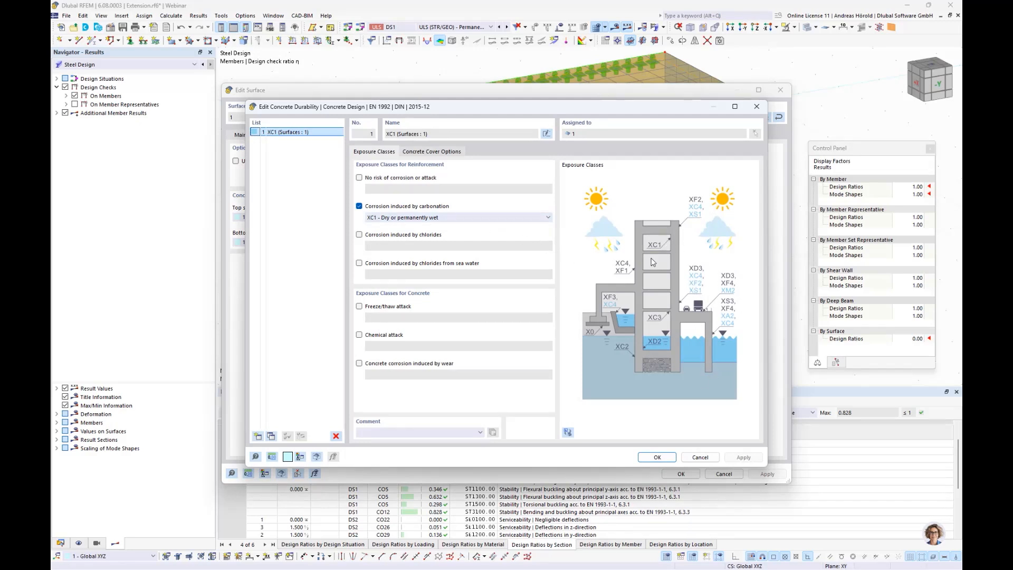
click(700, 458)
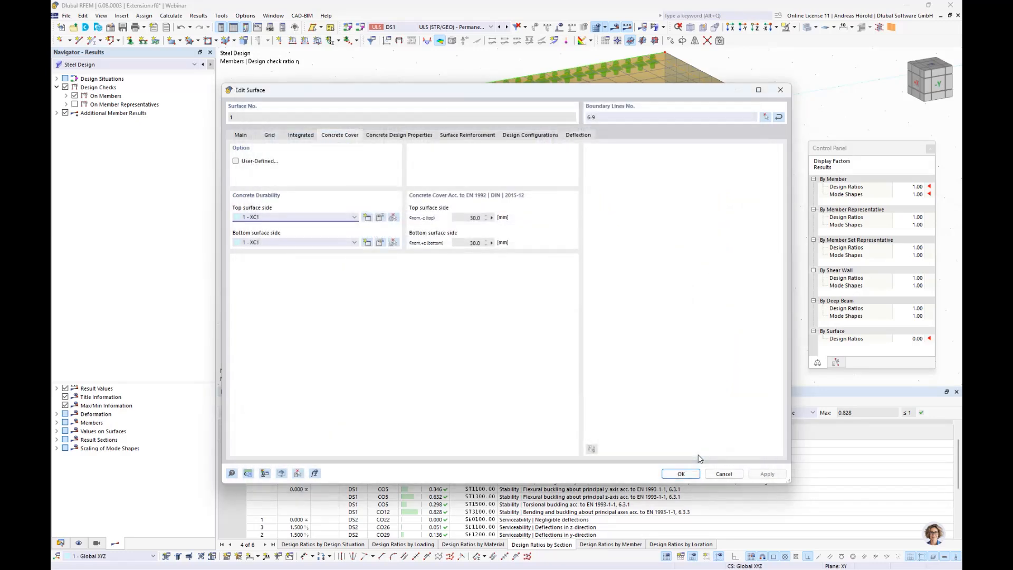
click(389, 135)
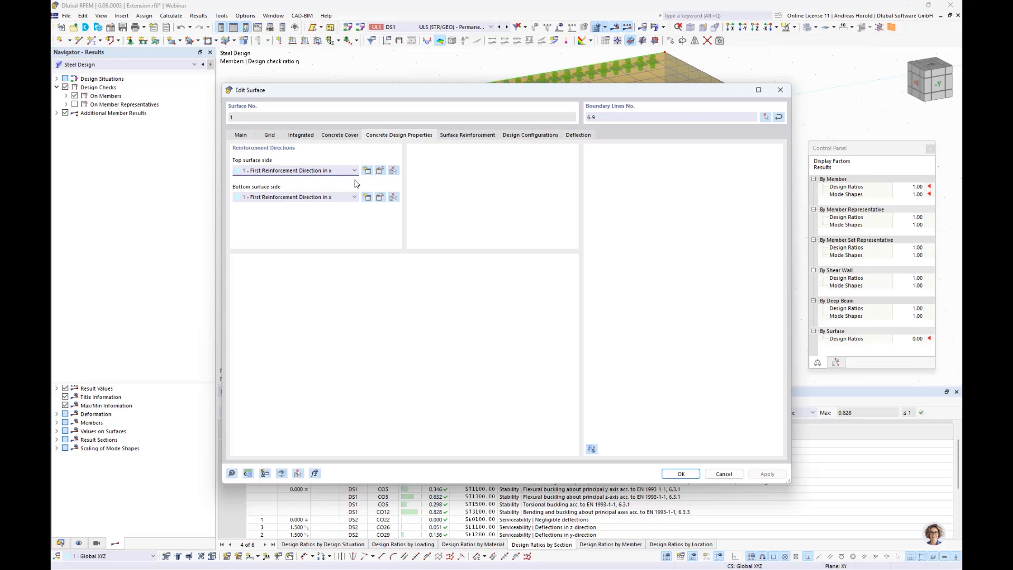
Step: Create a new surface reinforcement for the roof slab and assign reinforcing steel B500M(A) from the material library
click(464, 136)
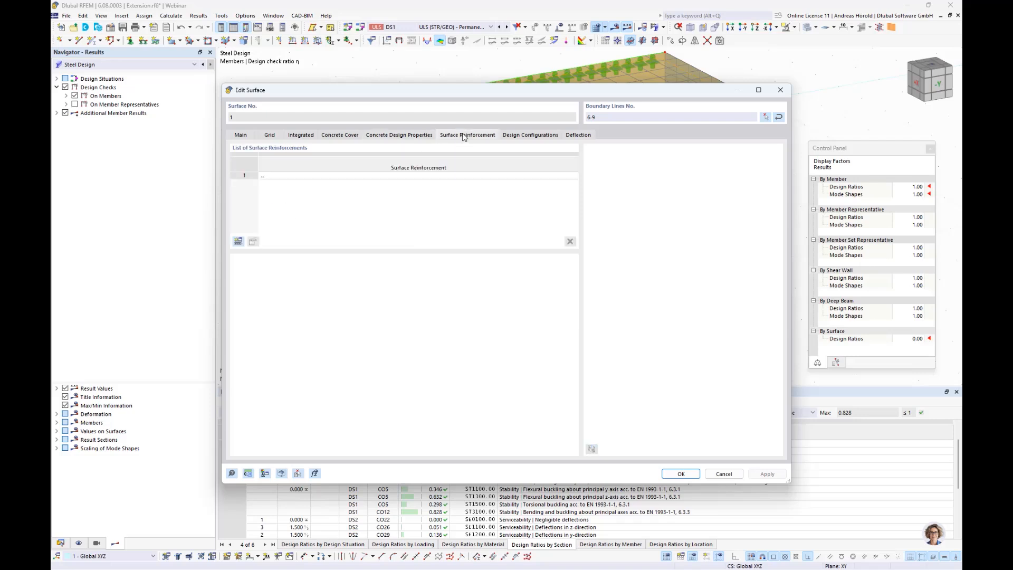
click(419, 177)
click(427, 178)
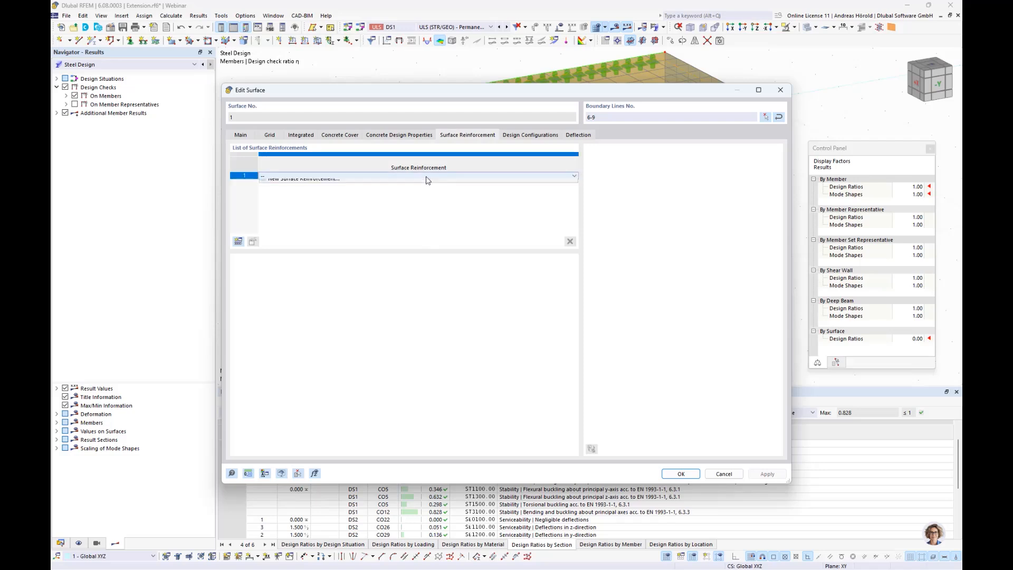
click(419, 191)
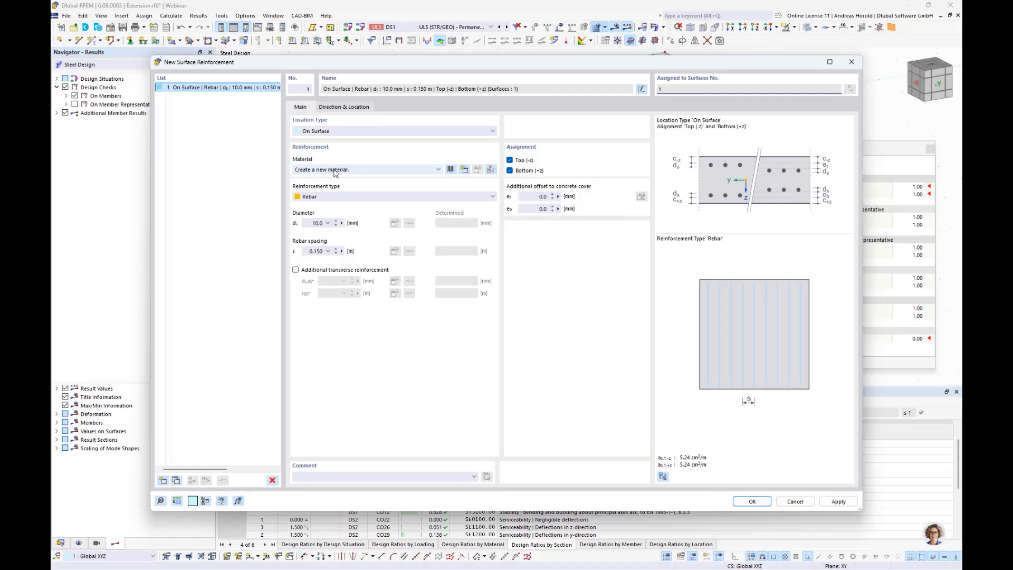
click(451, 169)
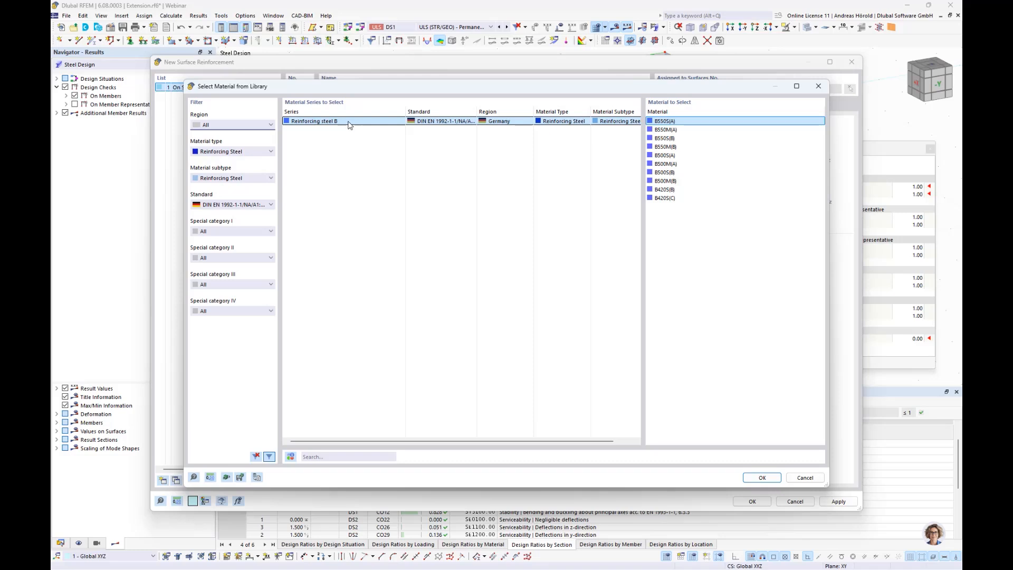
click(667, 165)
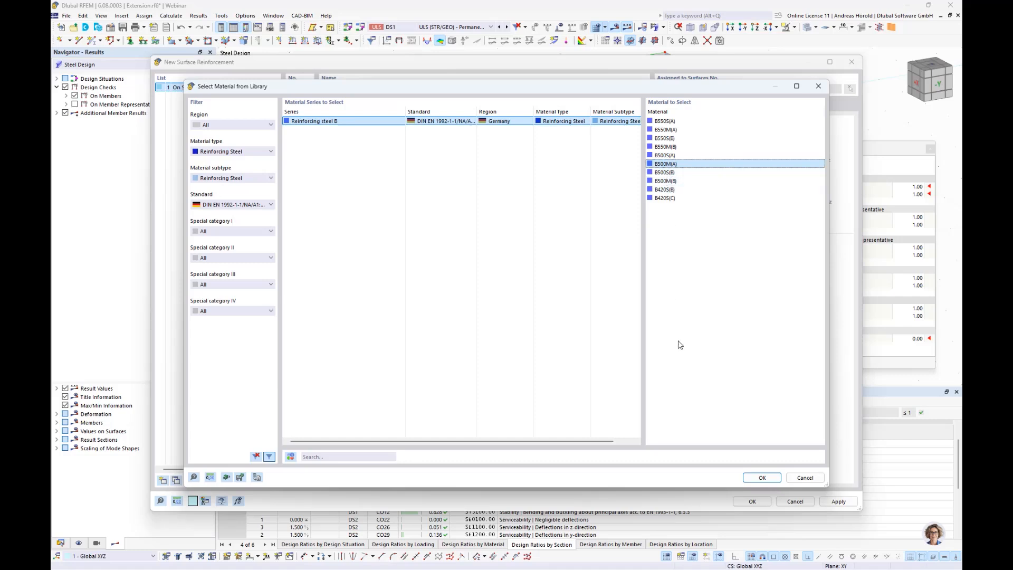
click(754, 476)
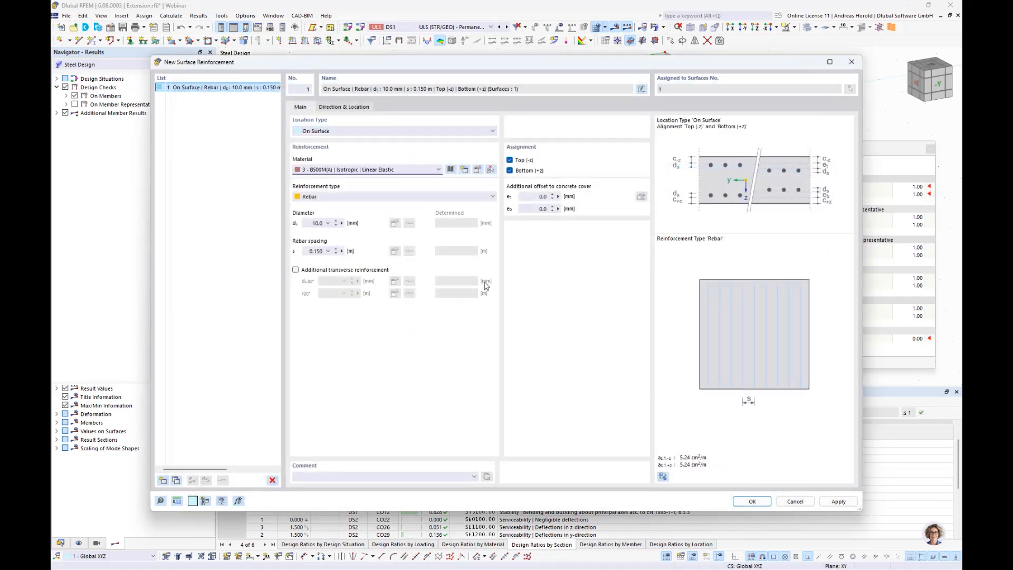
Step: Set the reinforcement type to Mesh with Q-Mesh Q424A and accept the new surface reinforcement
click(355, 198)
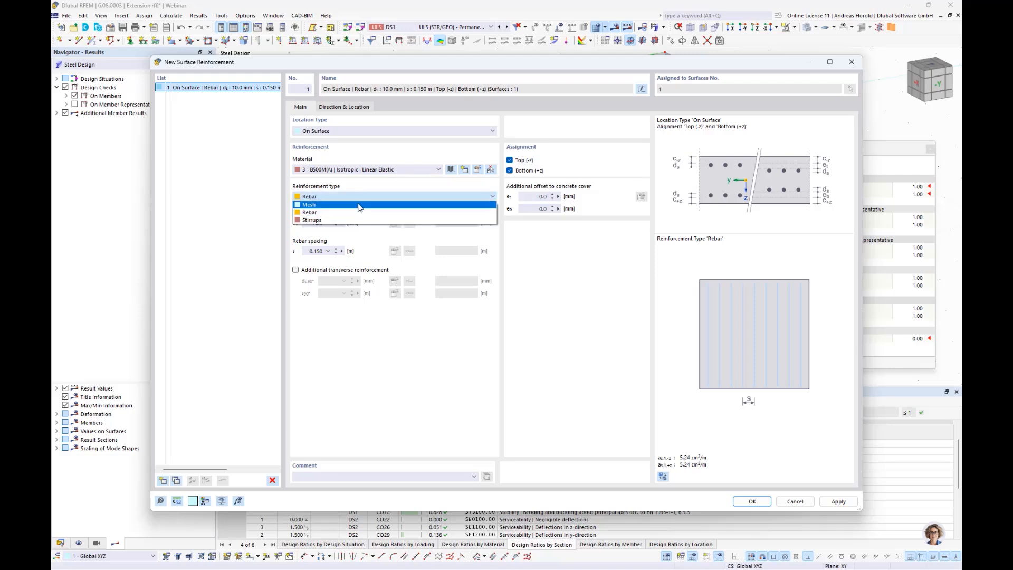
click(359, 206)
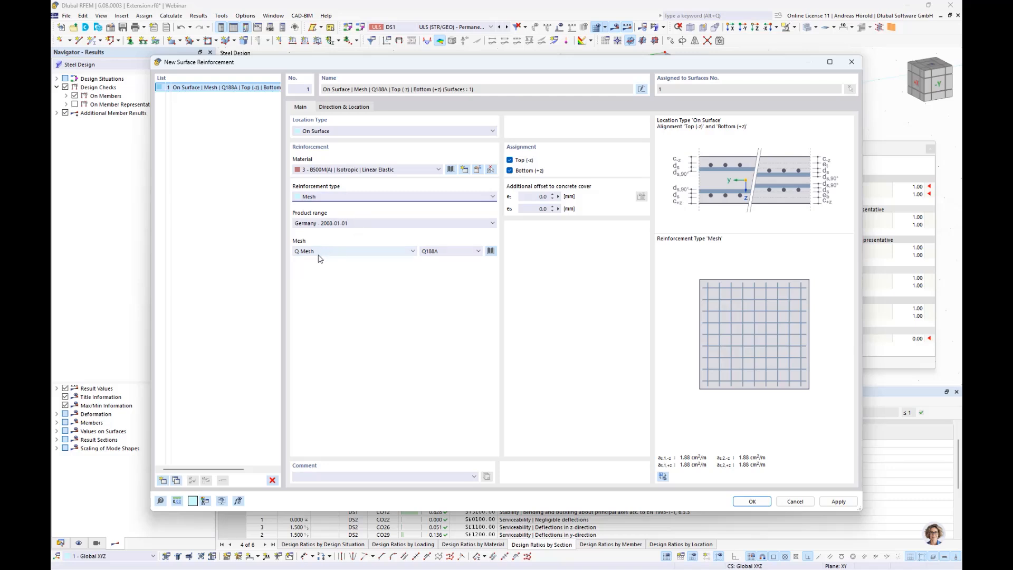
click(400, 251)
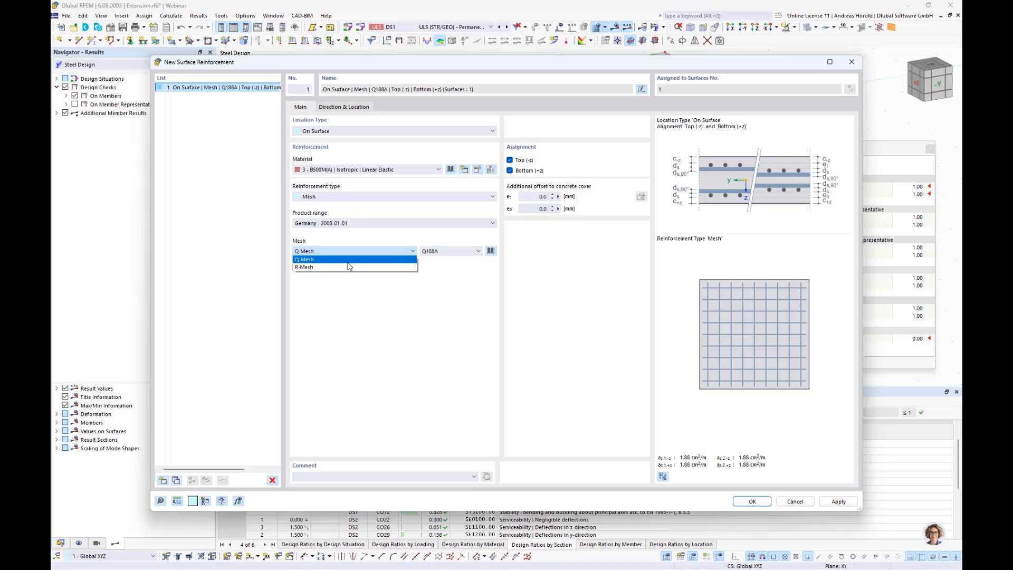
click(369, 255)
click(456, 252)
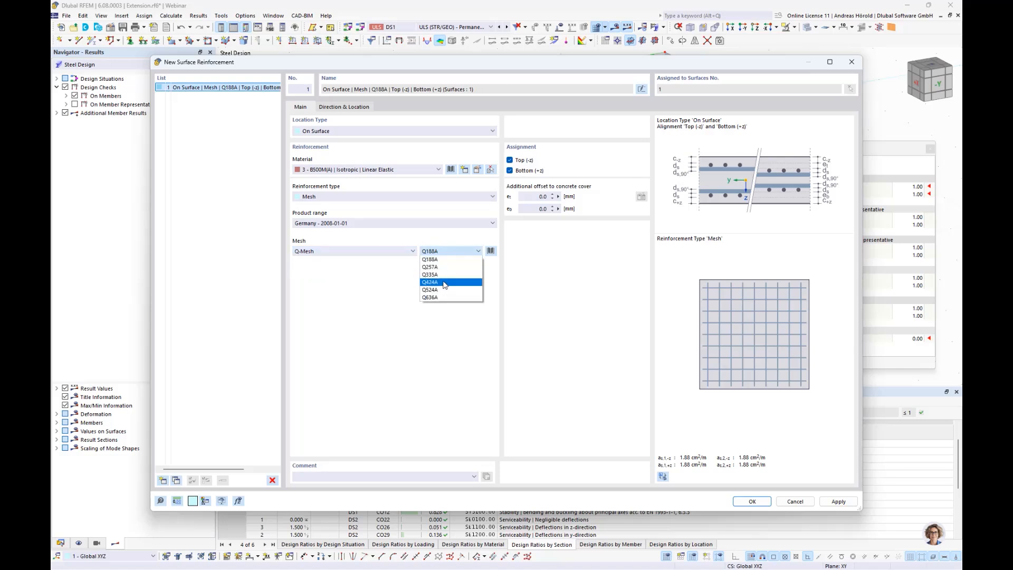
click(445, 283)
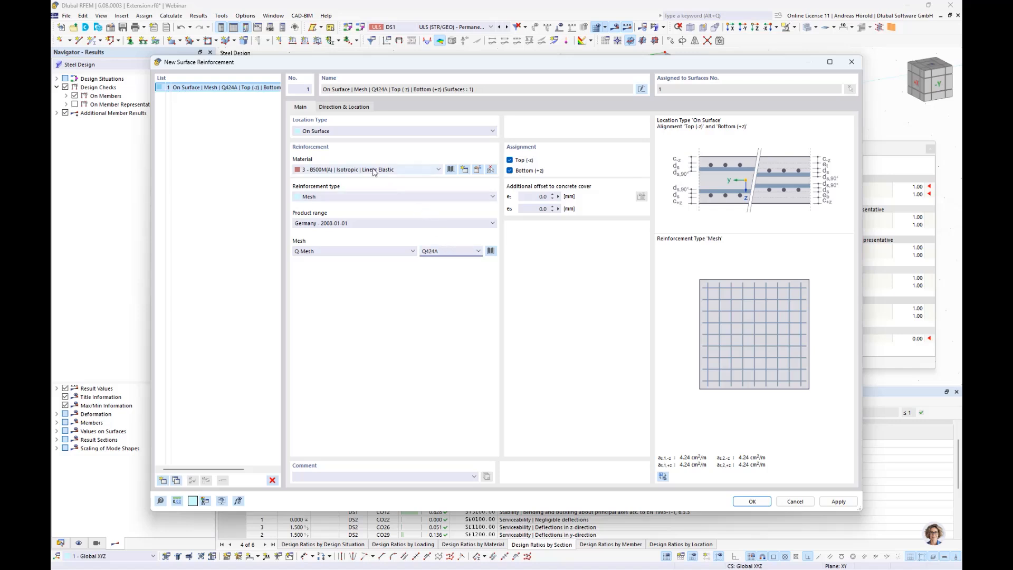
click(752, 501)
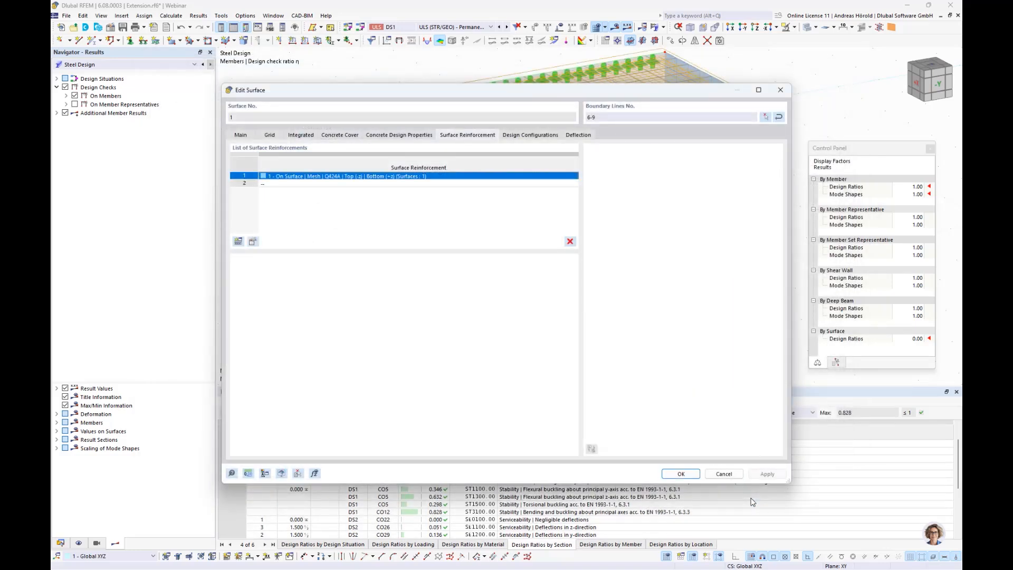
Step: Examine the slab's default ultimate configuration for concrete design, including the member, stability and punching parameters, without changing it
click(526, 135)
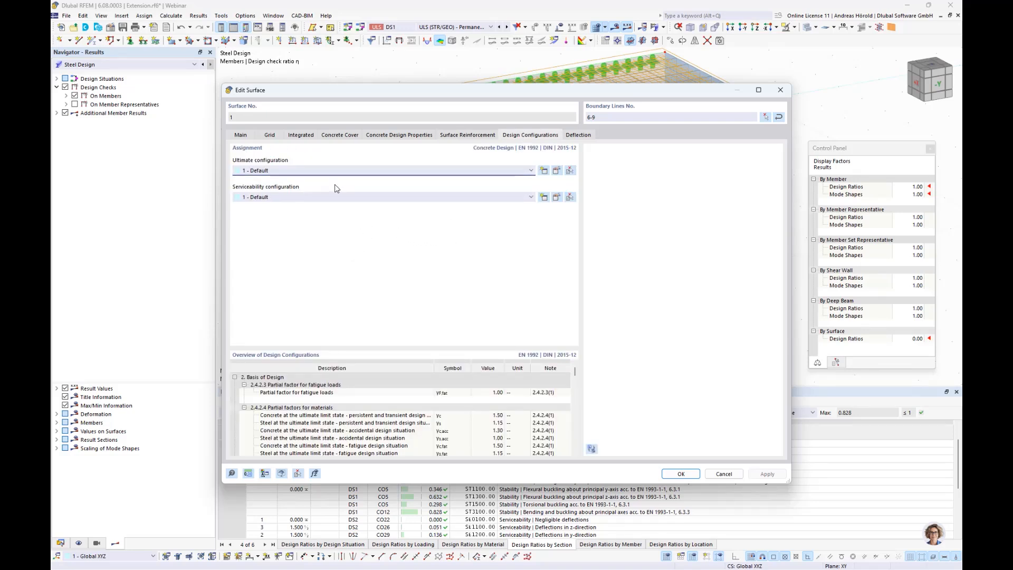
click(556, 171)
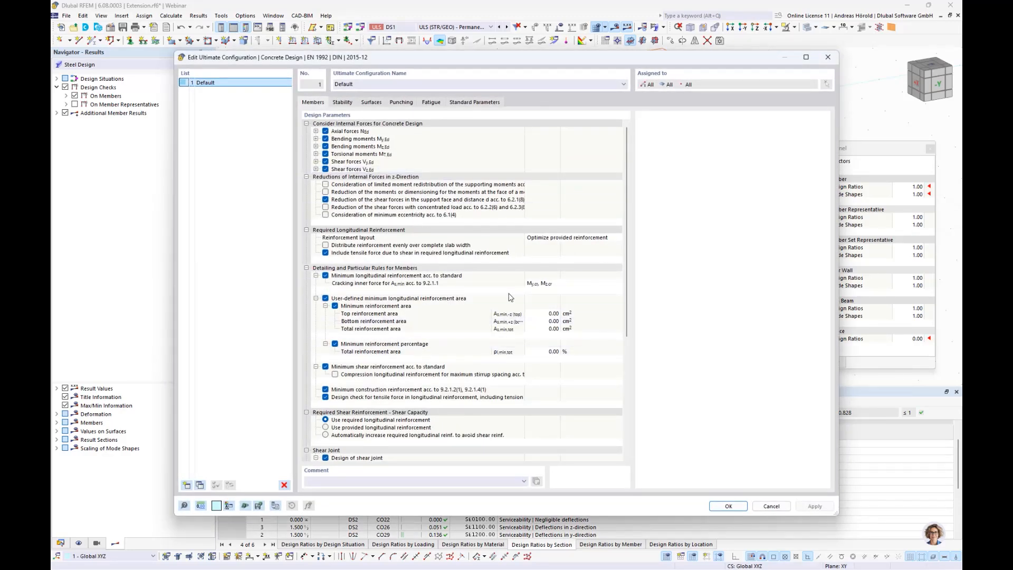
scroll(392, 266, down, 5)
scroll(392, 267, down, 1)
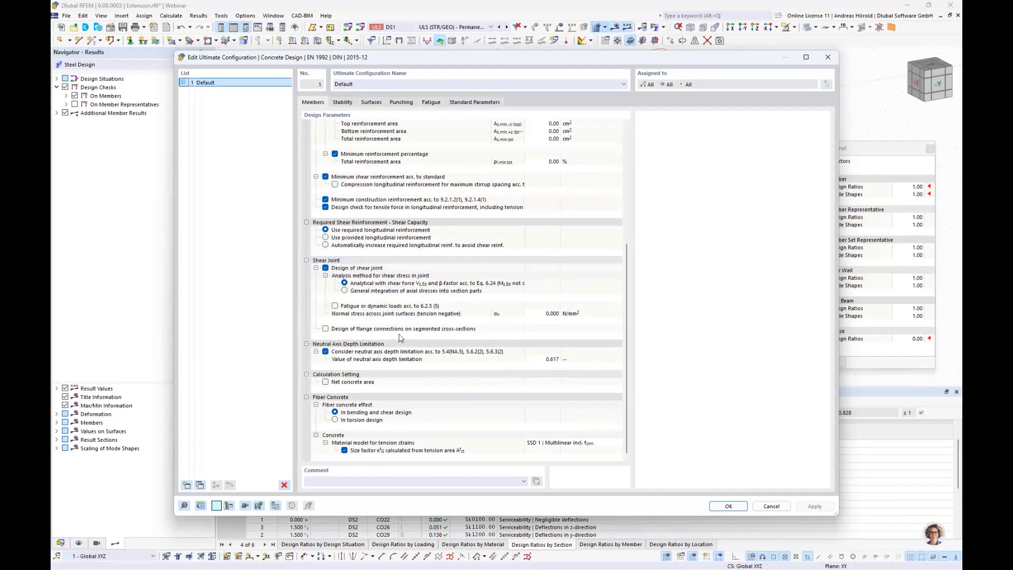
scroll(399, 337, up, 6)
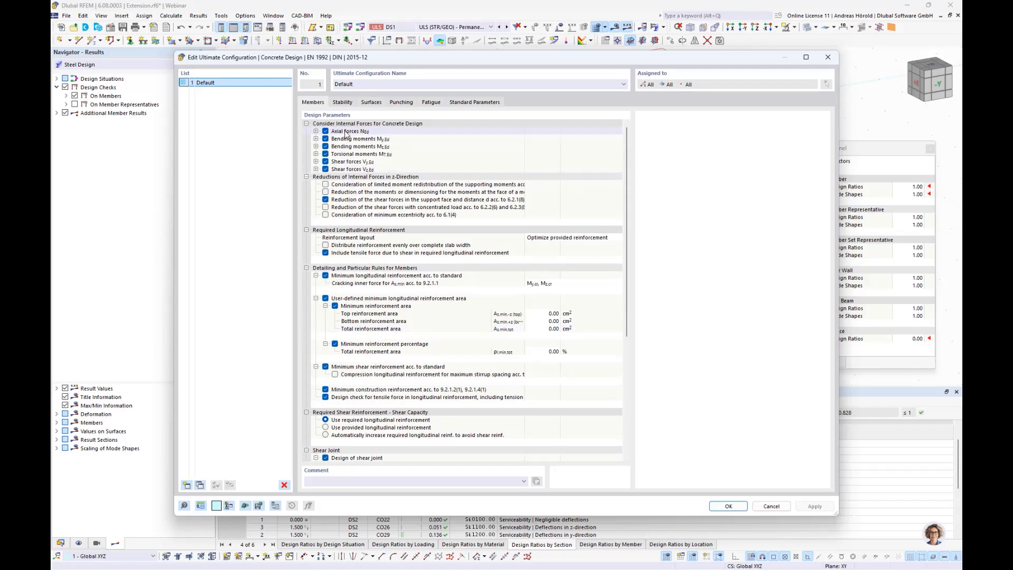
click(344, 103)
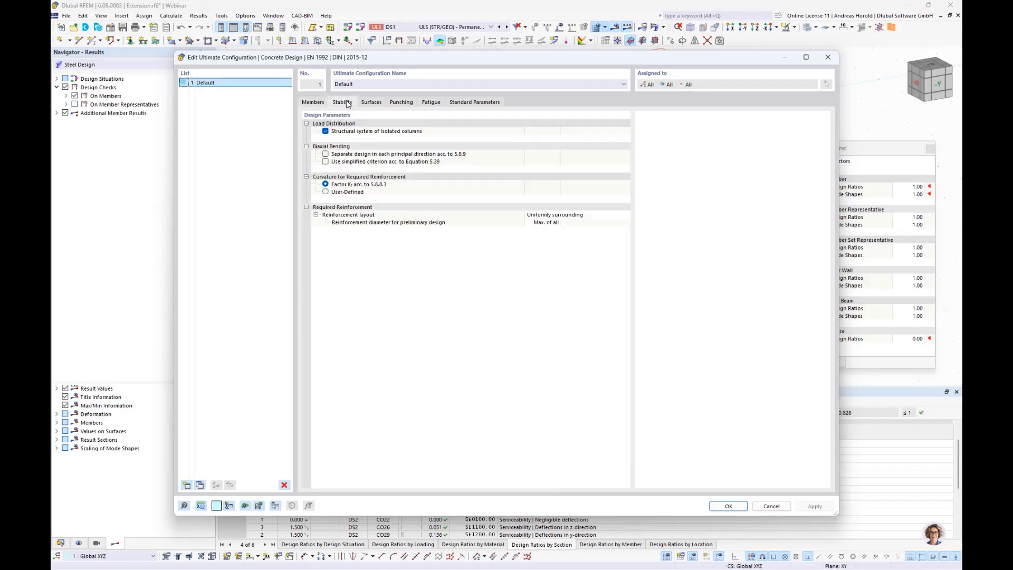
click(400, 103)
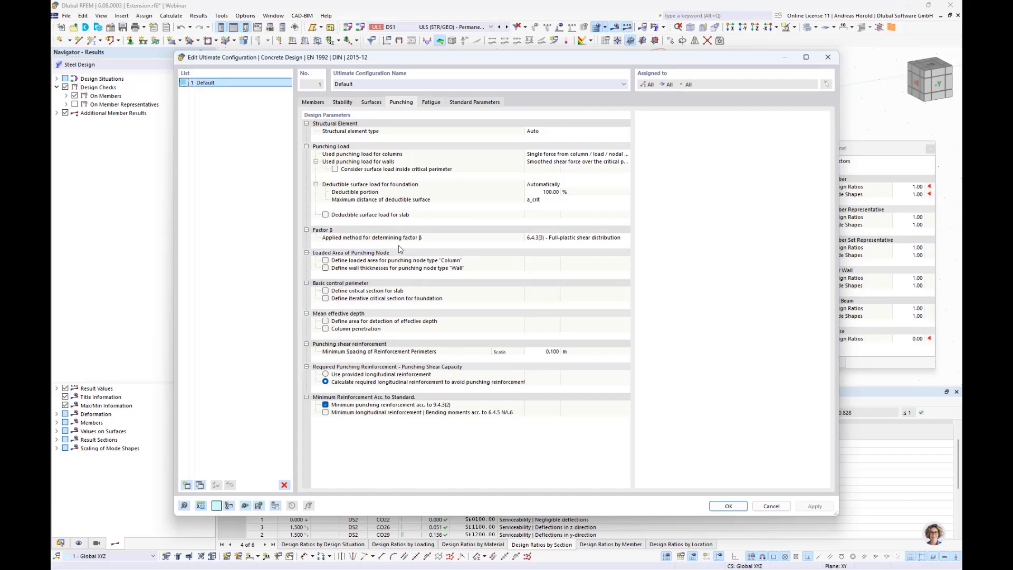
click(771, 506)
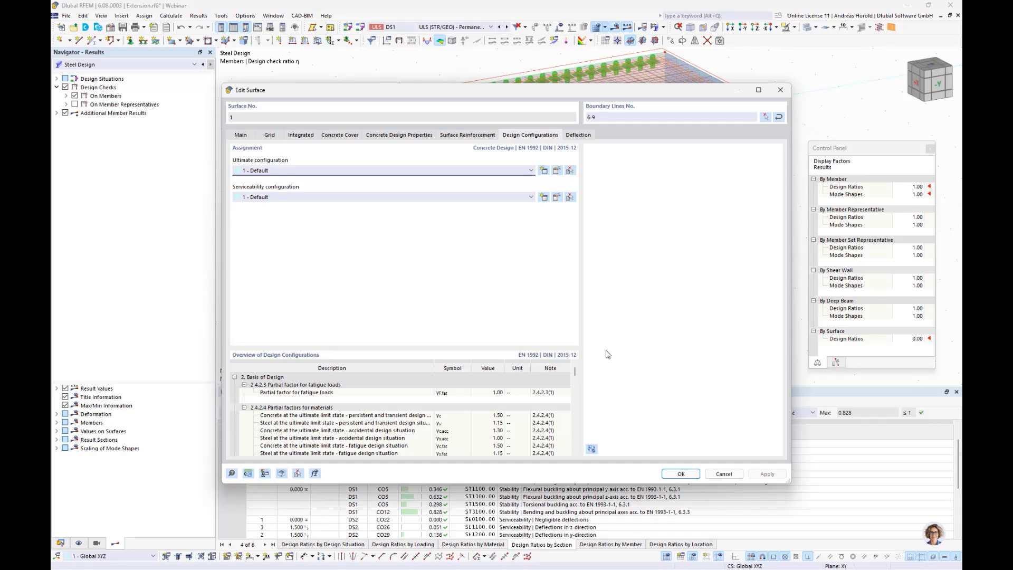
Step: Define the slab's deflection reference length by minimum boundary line and accept the surface changes
click(574, 136)
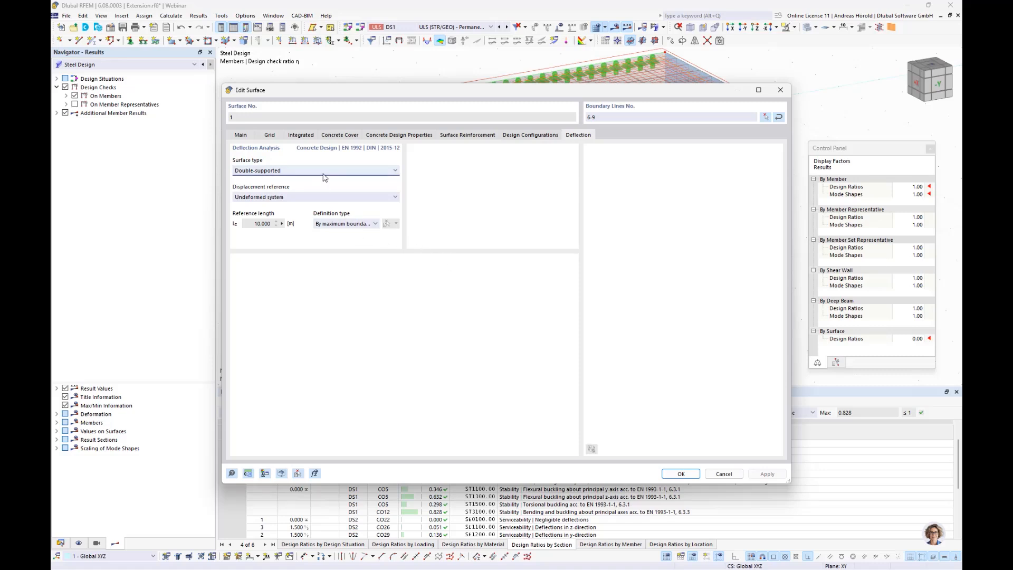
click(333, 226)
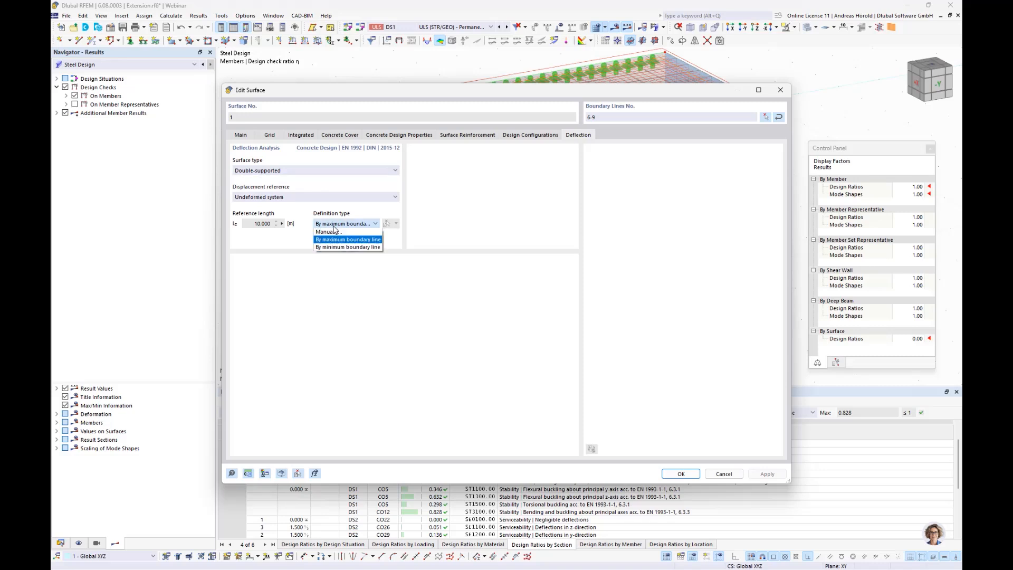
click(350, 247)
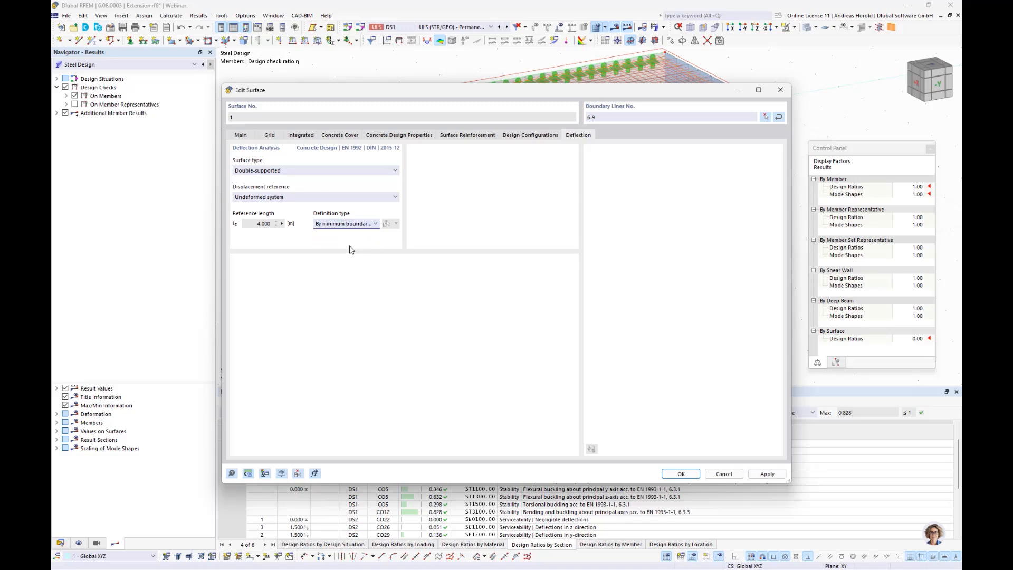
click(681, 474)
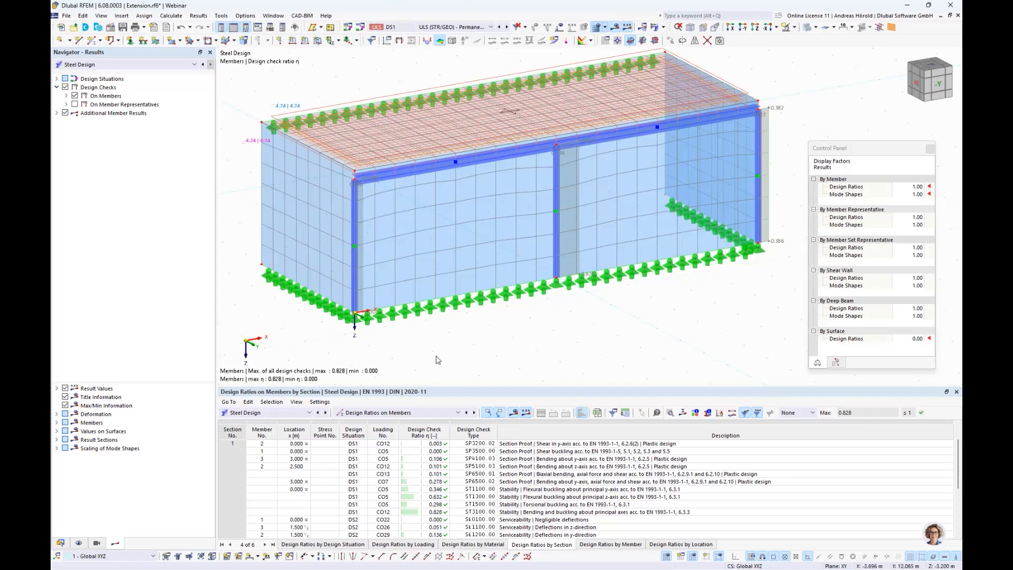
Step: Switch the results table to Concrete Design and run the concrete design calculation
click(285, 413)
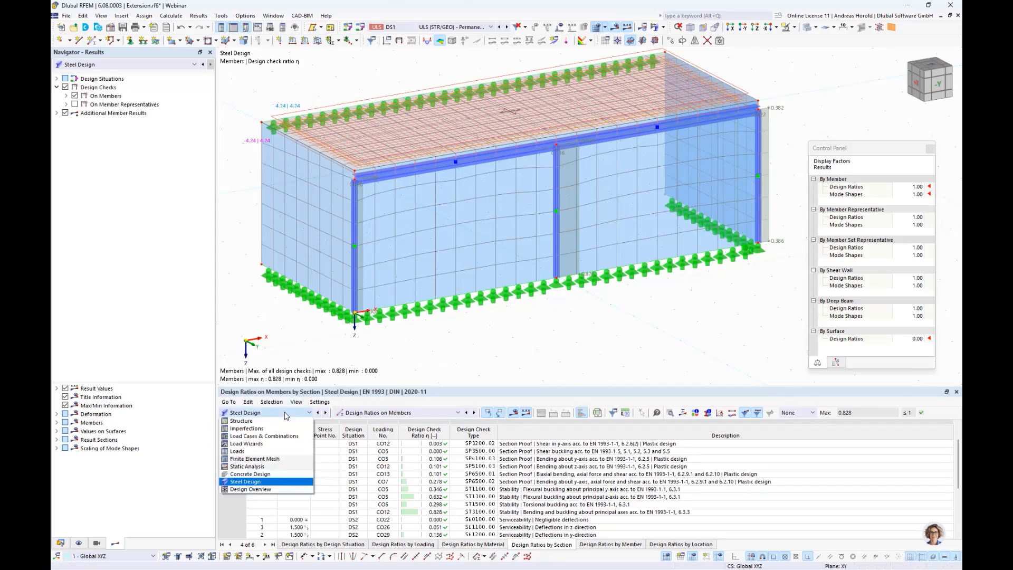
click(277, 474)
click(511, 414)
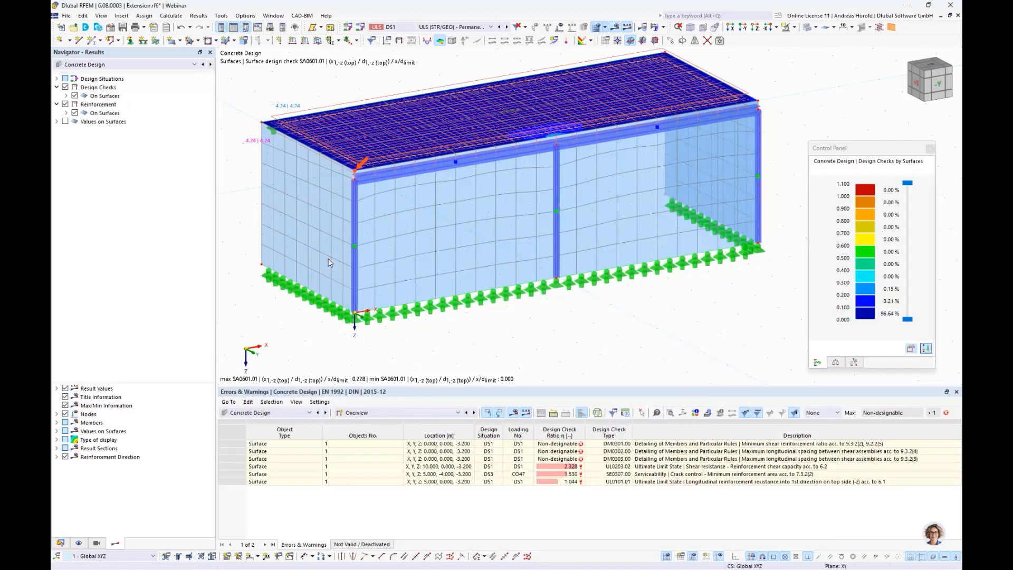
Step: Show the design ratios on surfaces and locate the governing top-side longitudinal reinforcement and shear resistance checks on the slab
click(411, 413)
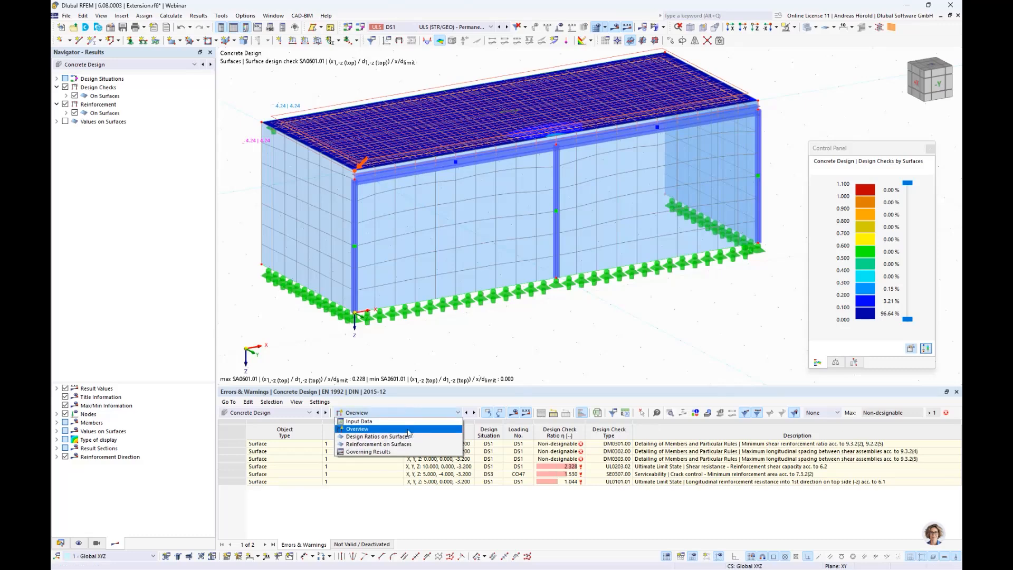
click(413, 437)
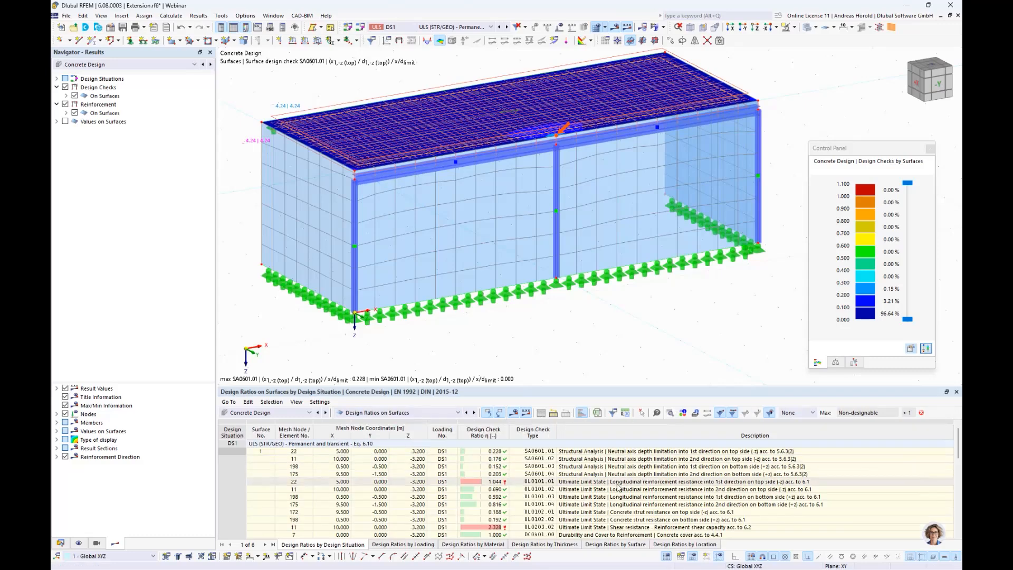
click(488, 482)
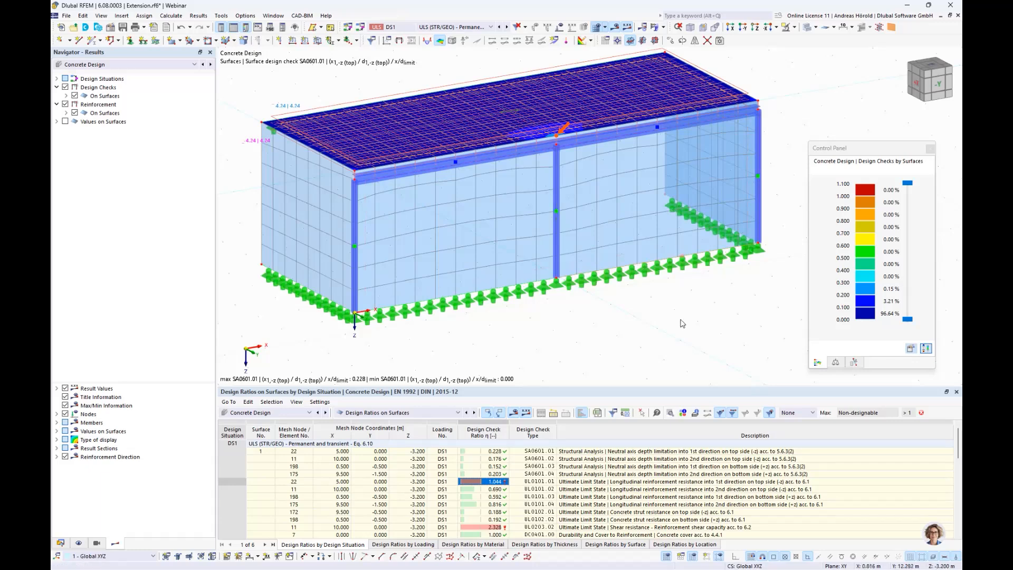
ctrl+middle_drag(680, 321, 645, 375)
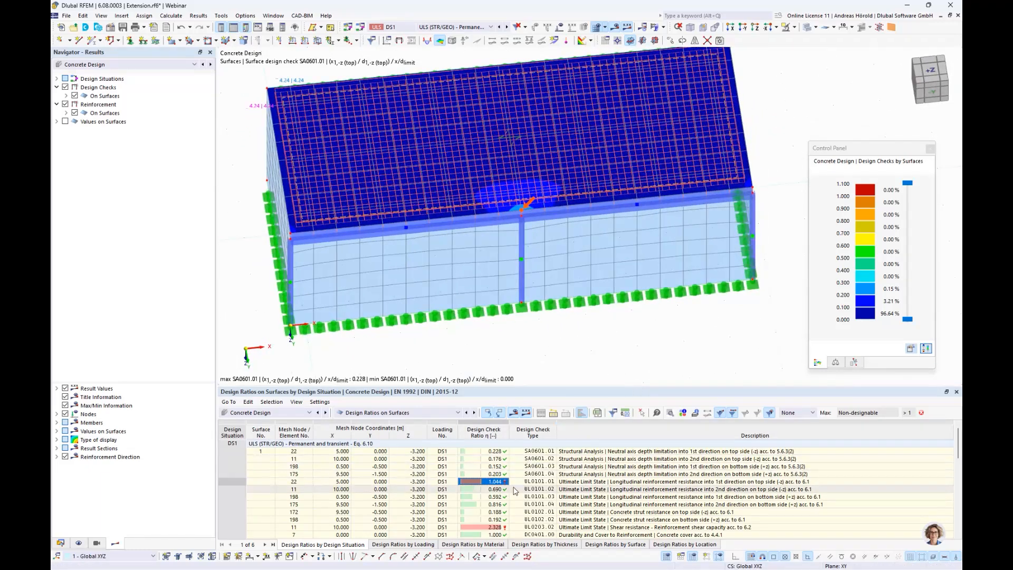
click(490, 527)
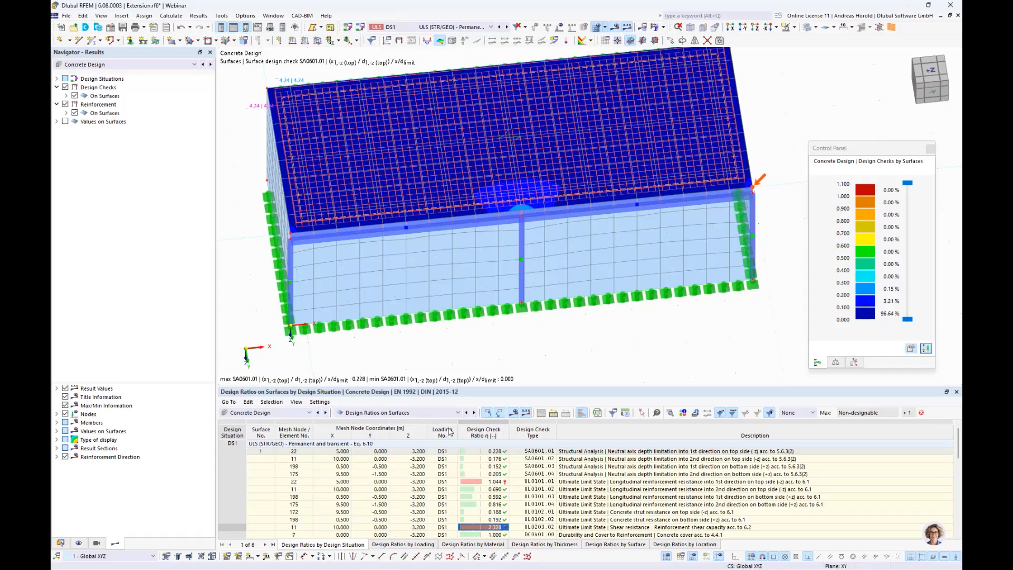
Step: Hide the durability, detailing and material checks in the slab's design ratios and review the remaining ultimate and serviceability checks
scroll(516, 355, down, 1)
scroll(568, 487, down, 3)
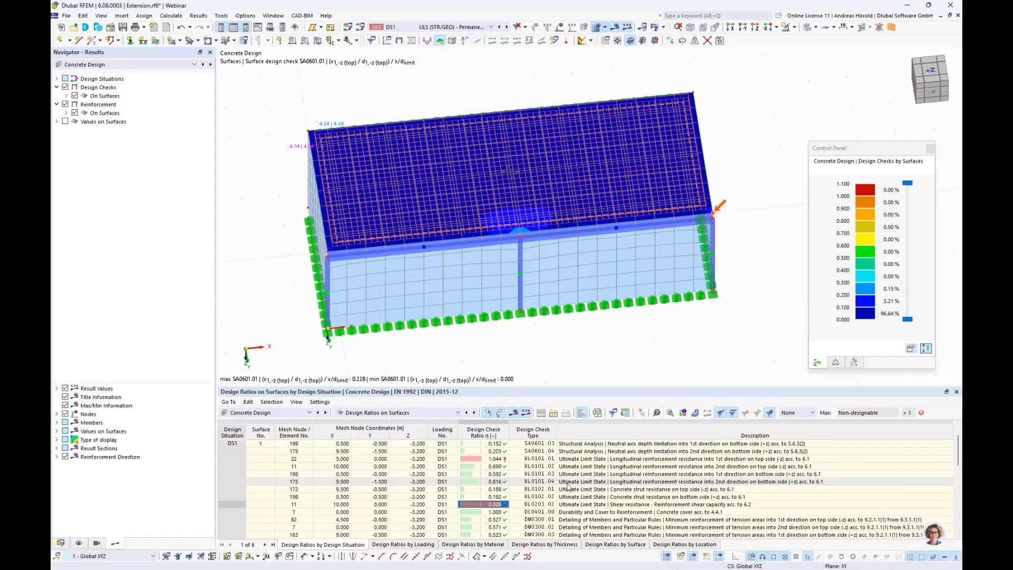
scroll(533, 480, up, 3)
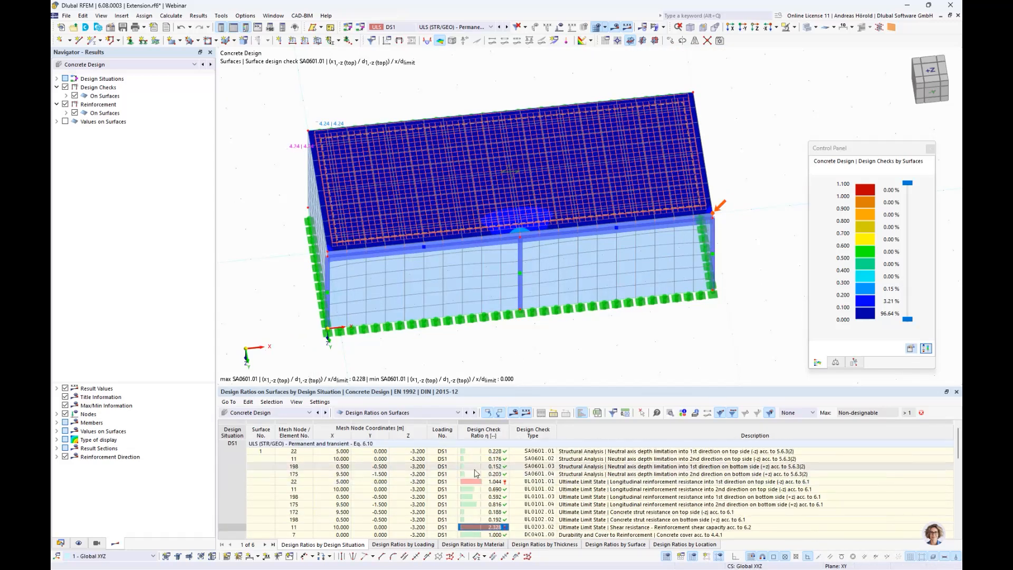
scroll(633, 454, down, 4)
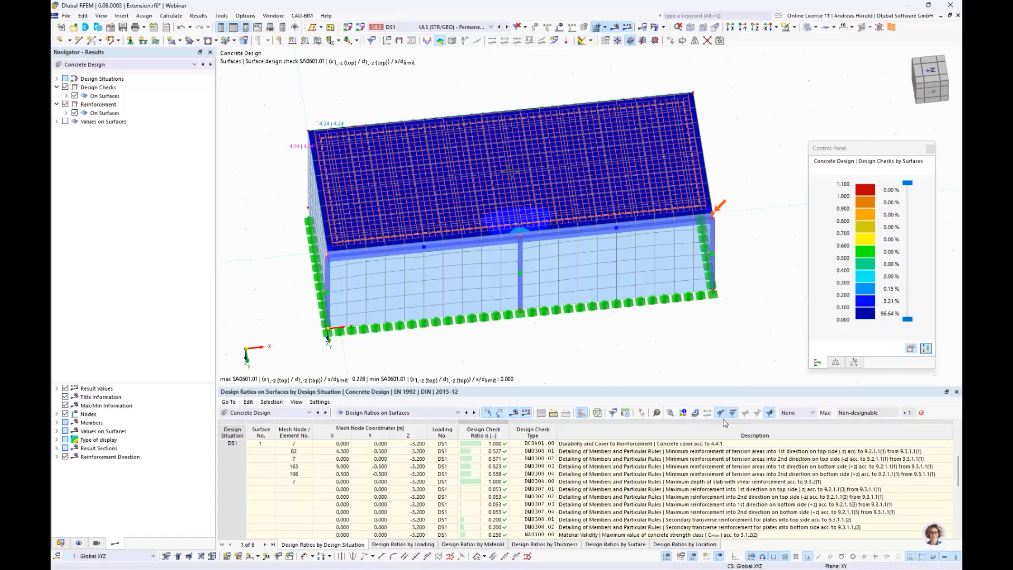
click(770, 414)
scroll(546, 497, down, 3)
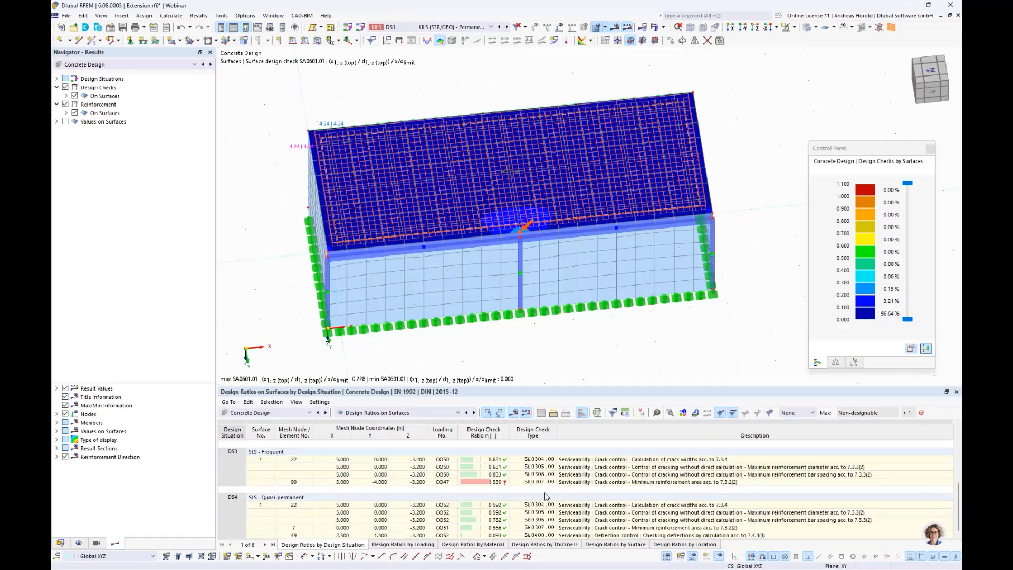
scroll(547, 496, up, 4)
scroll(510, 477, down, 4)
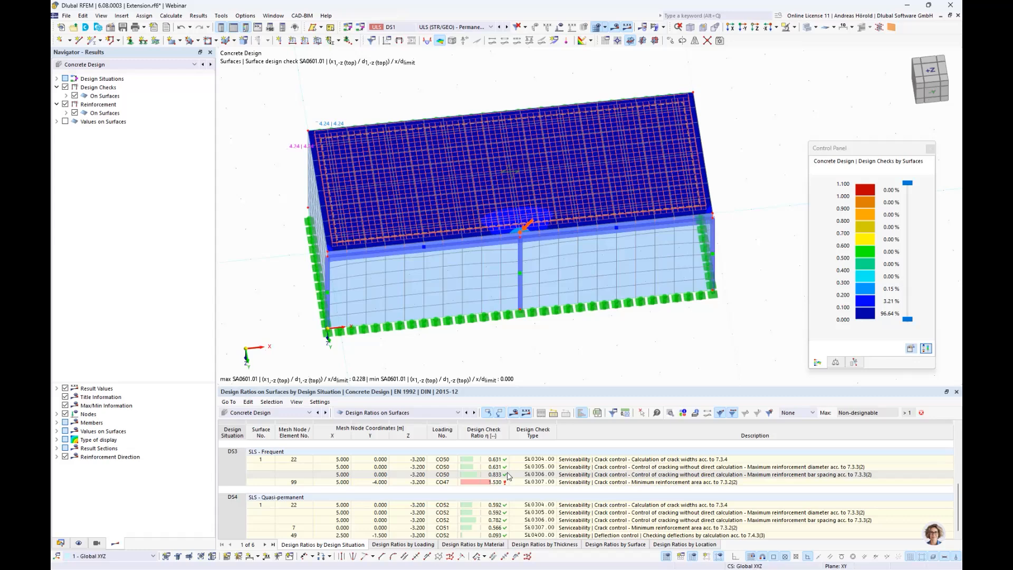
scroll(508, 476, up, 4)
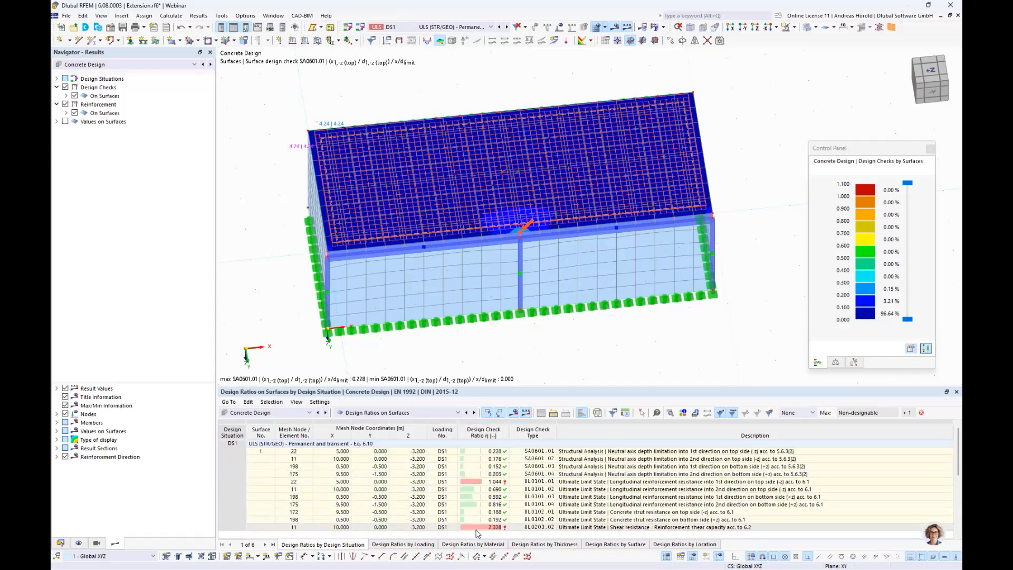
click(479, 485)
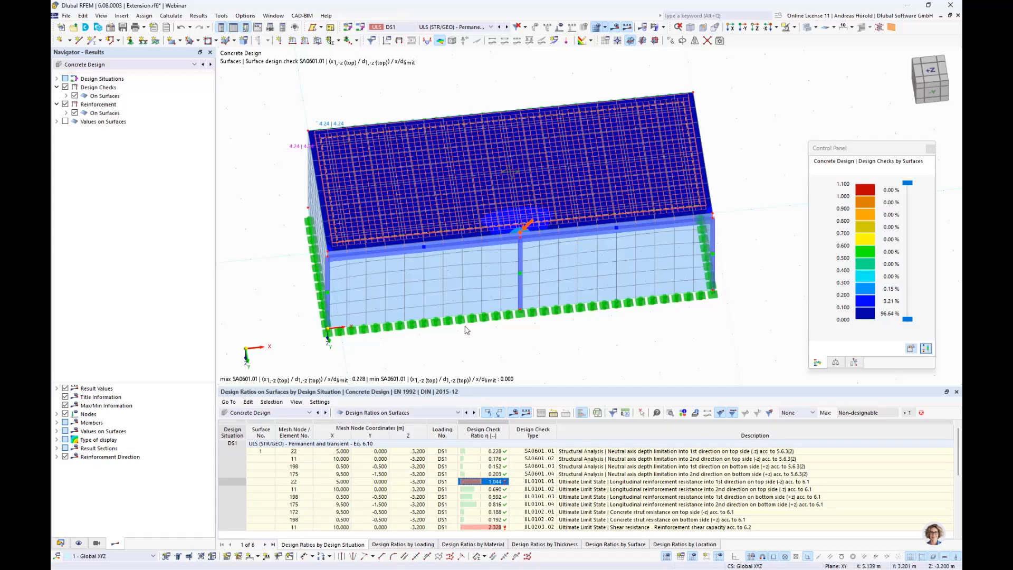
Step: Display the slab's required longitudinal reinforcement for both directions on top and bottom in turn, ending with as,req,2,+z (bottom)
click(61, 543)
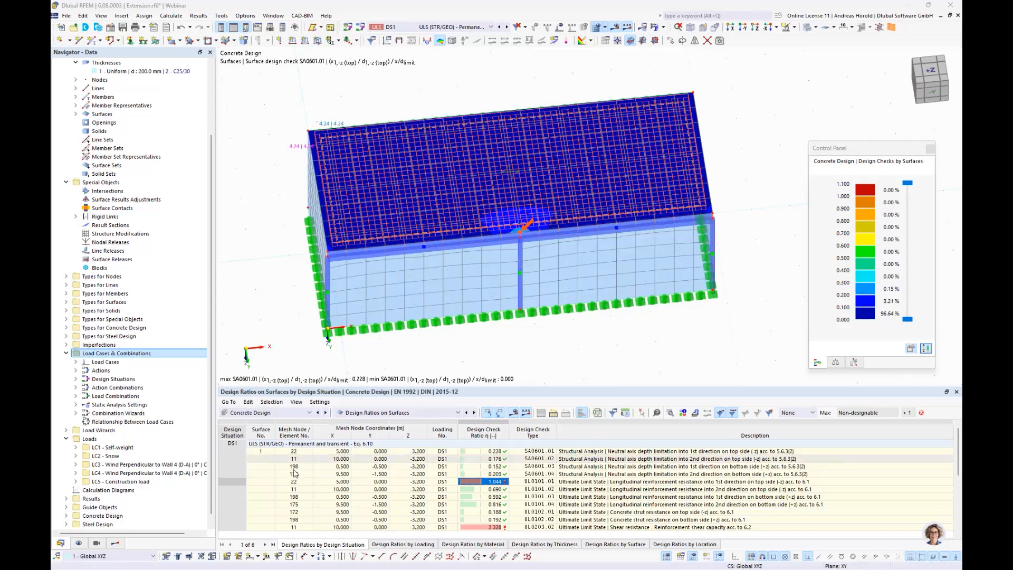
click(113, 544)
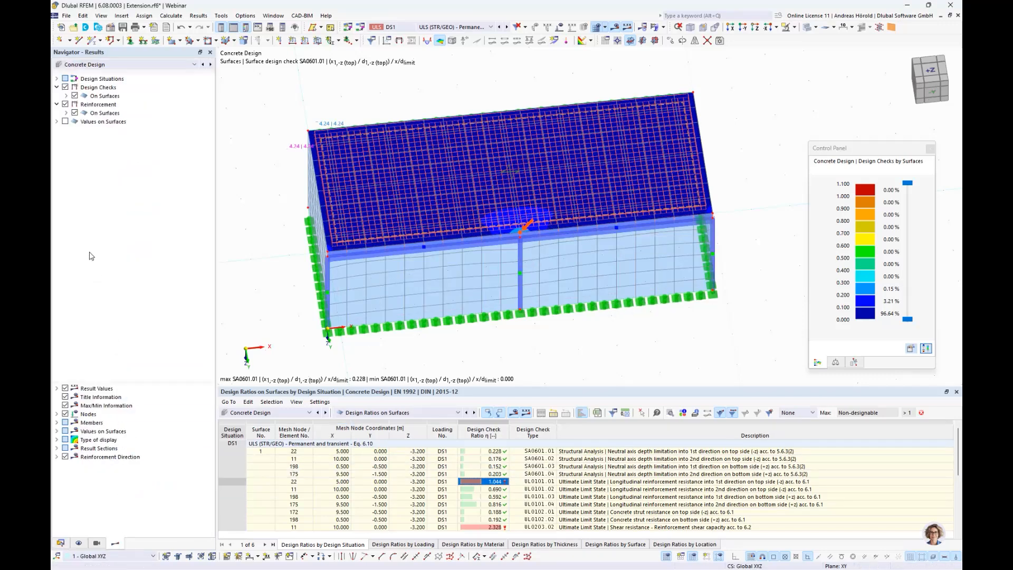
click(66, 112)
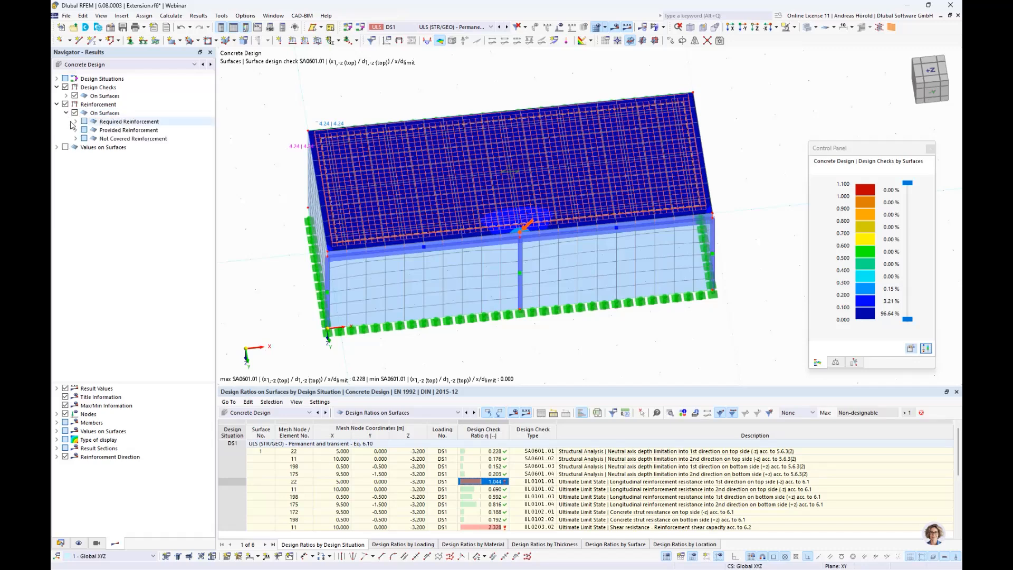
click(75, 122)
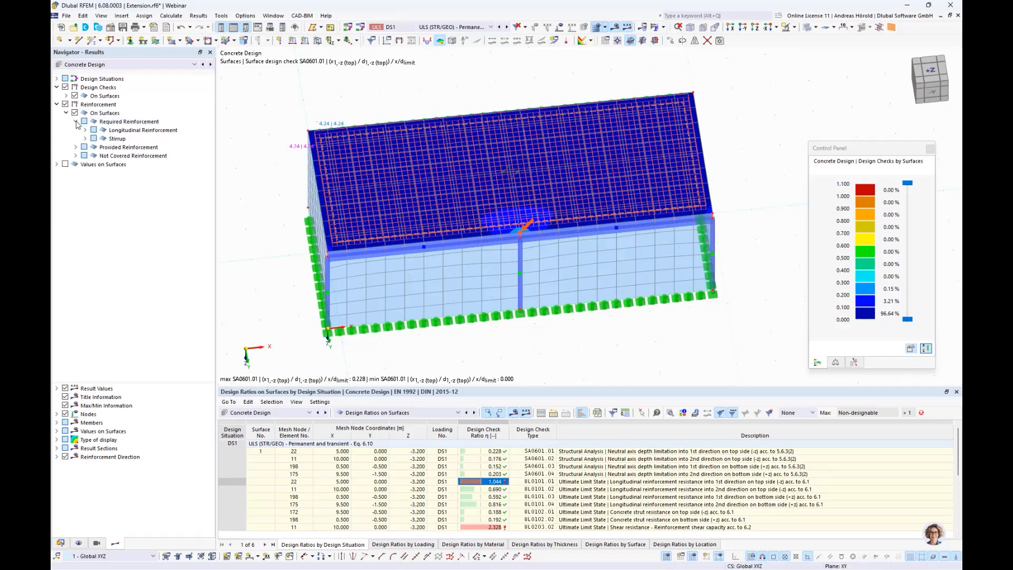
click(86, 130)
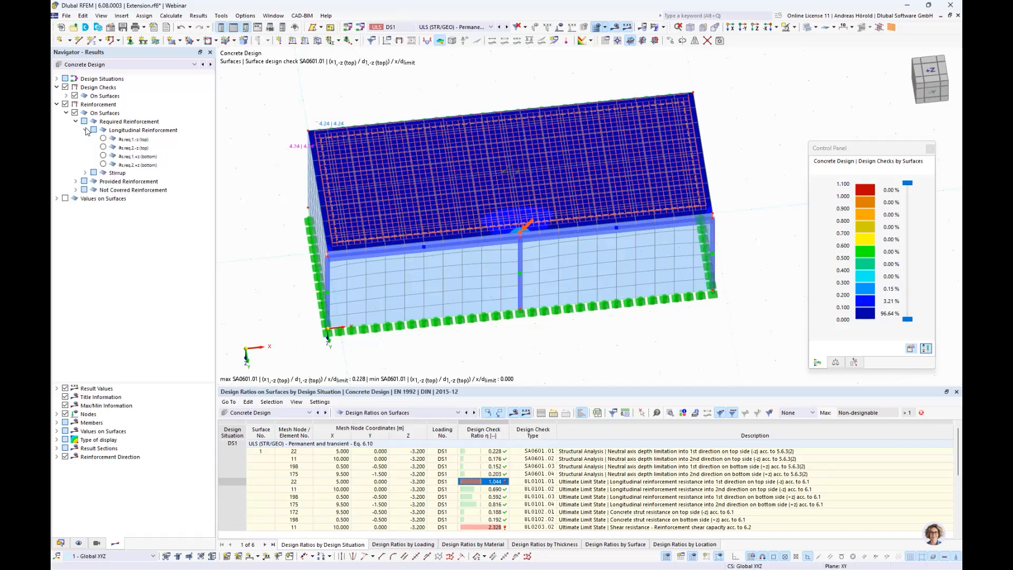
click(102, 139)
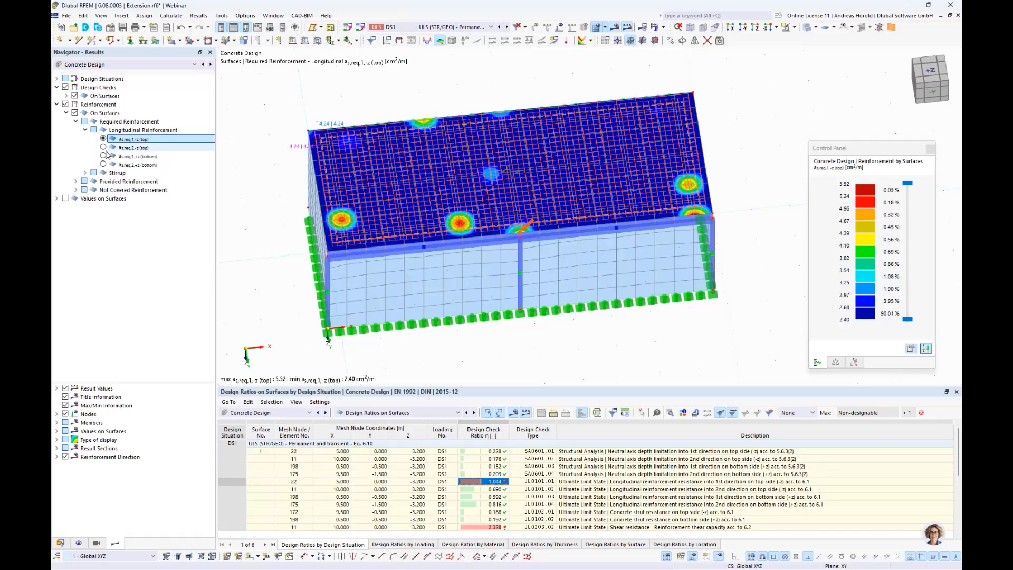
click(103, 147)
click(104, 156)
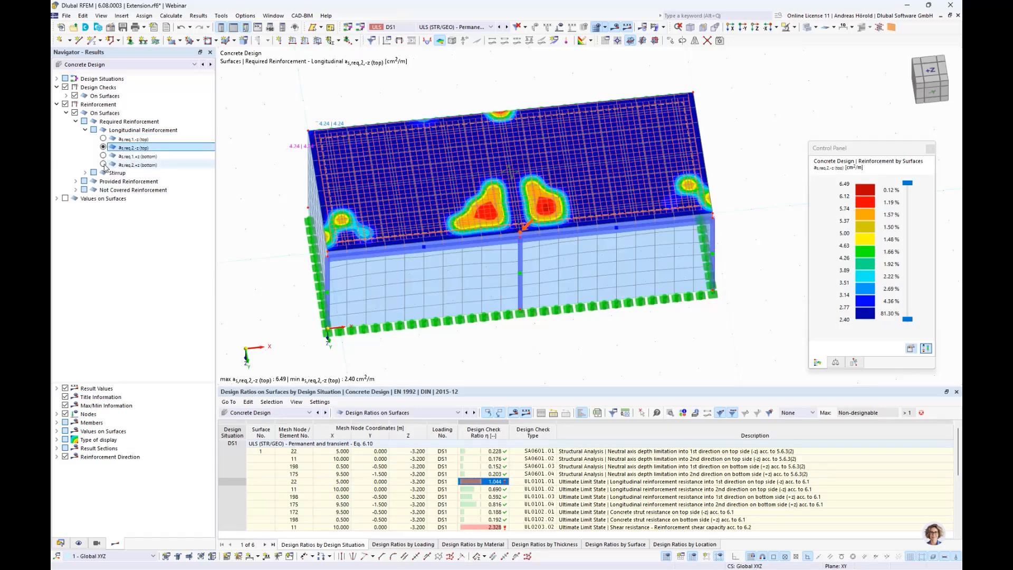
click(103, 164)
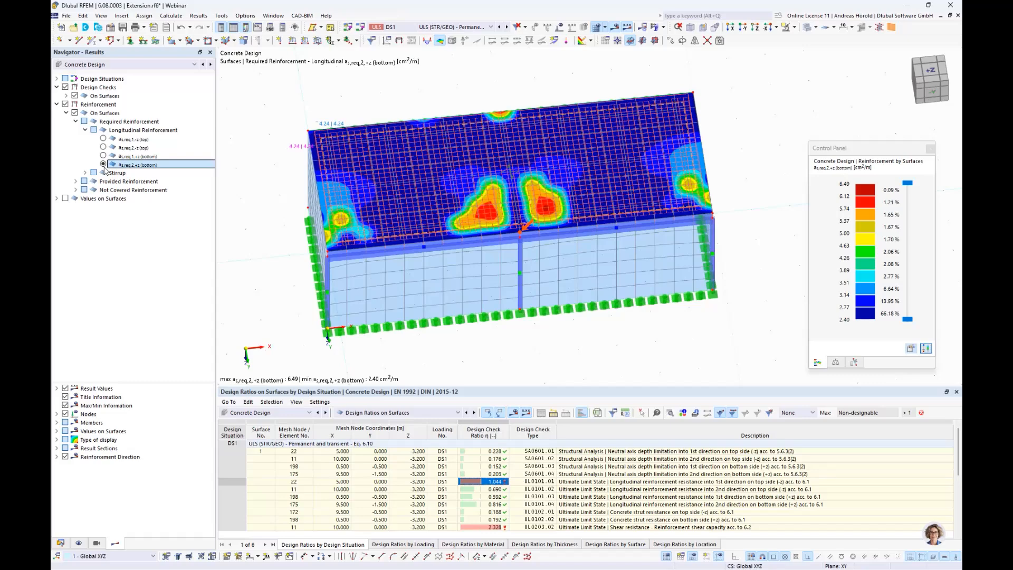
Step: Show the slab's required bottom reinforcement in plan view along the Z-direction, filling most of the graphics area
click(757, 29)
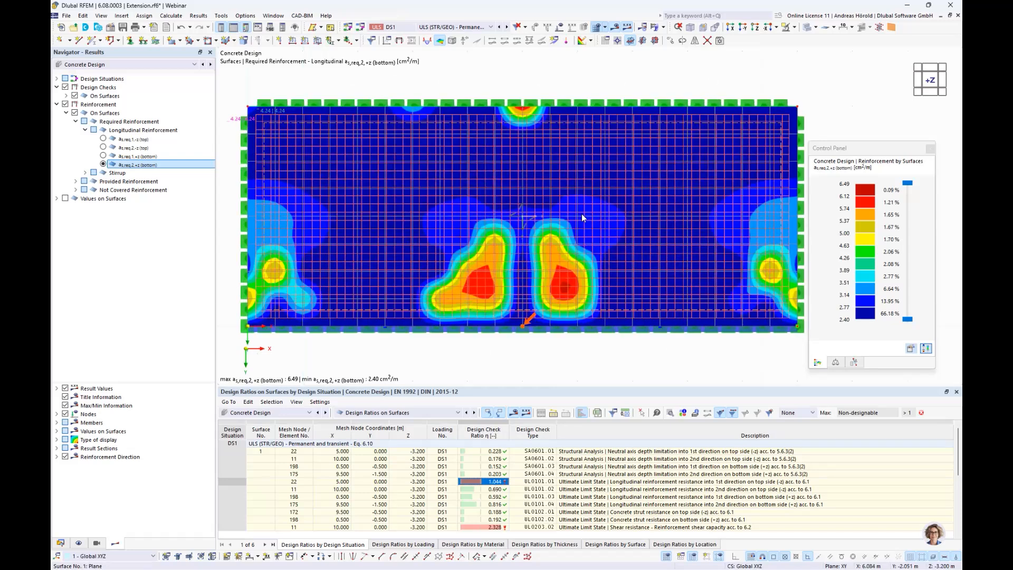
scroll(581, 214, down, 1)
middle_drag(582, 214, 569, 214)
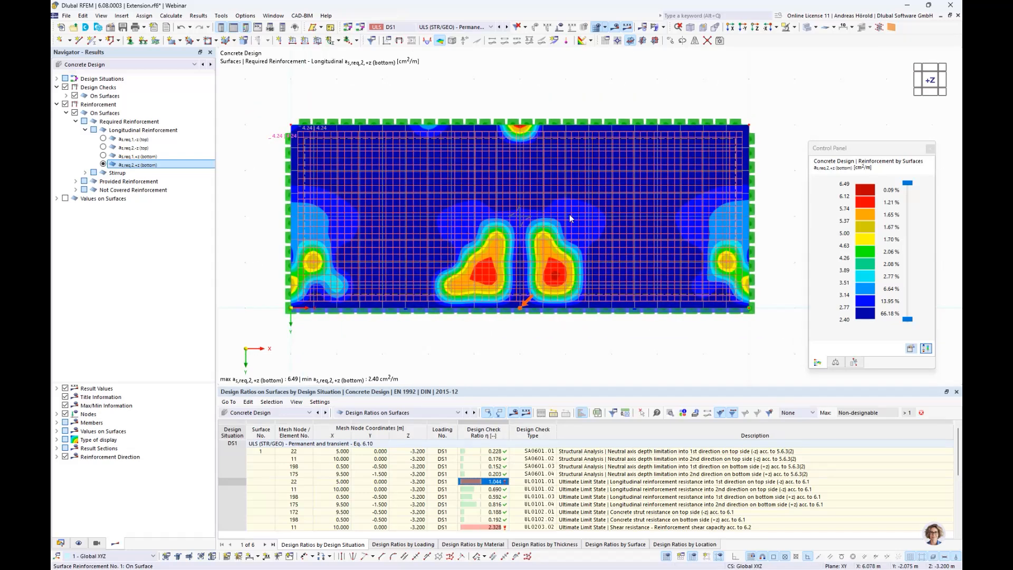
scroll(570, 218, up, 1)
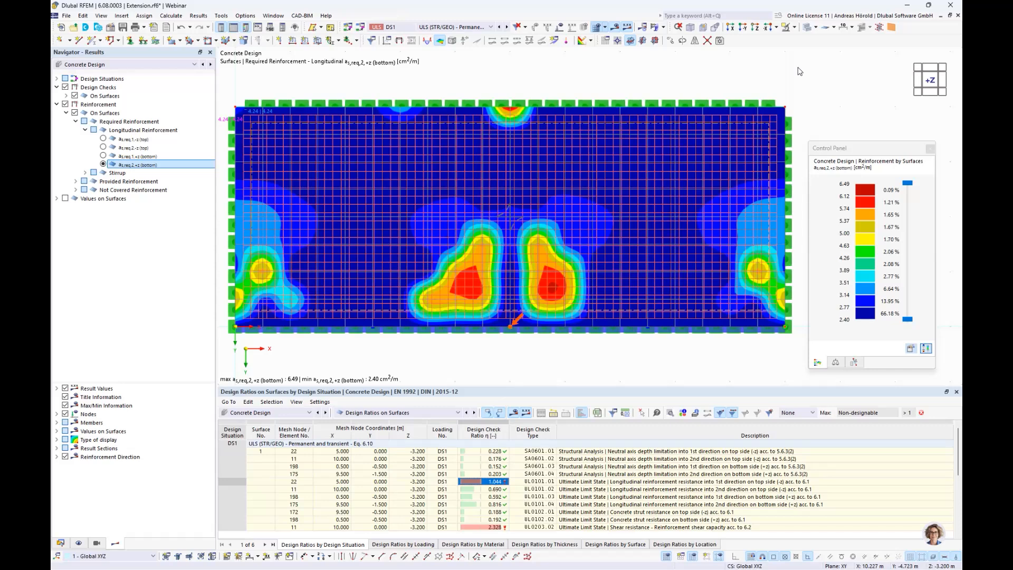
Step: Examine the cloud calculation settings, including the available virtual machines and their credit rates, and leave without sending the model
click(663, 29)
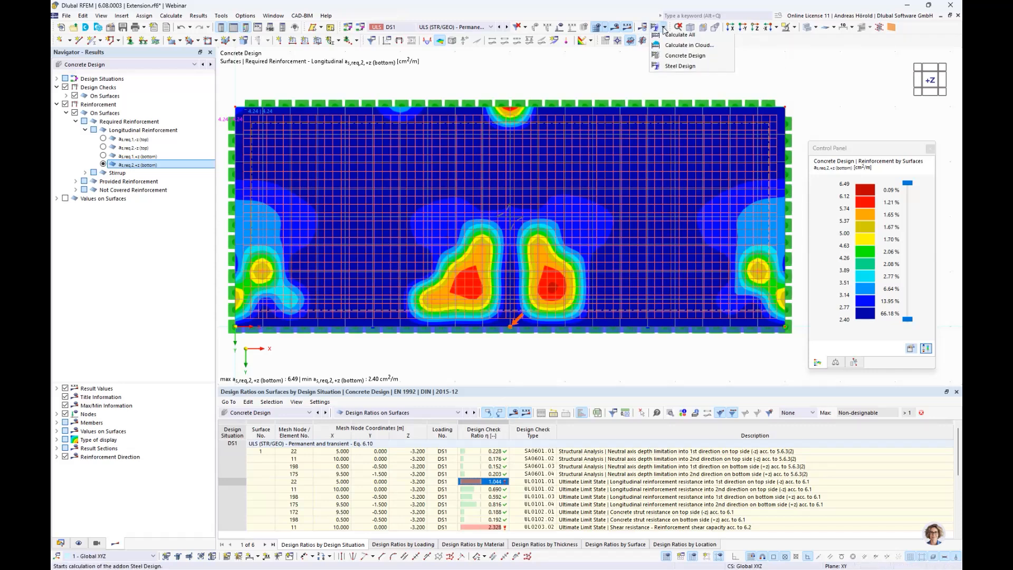
click(682, 51)
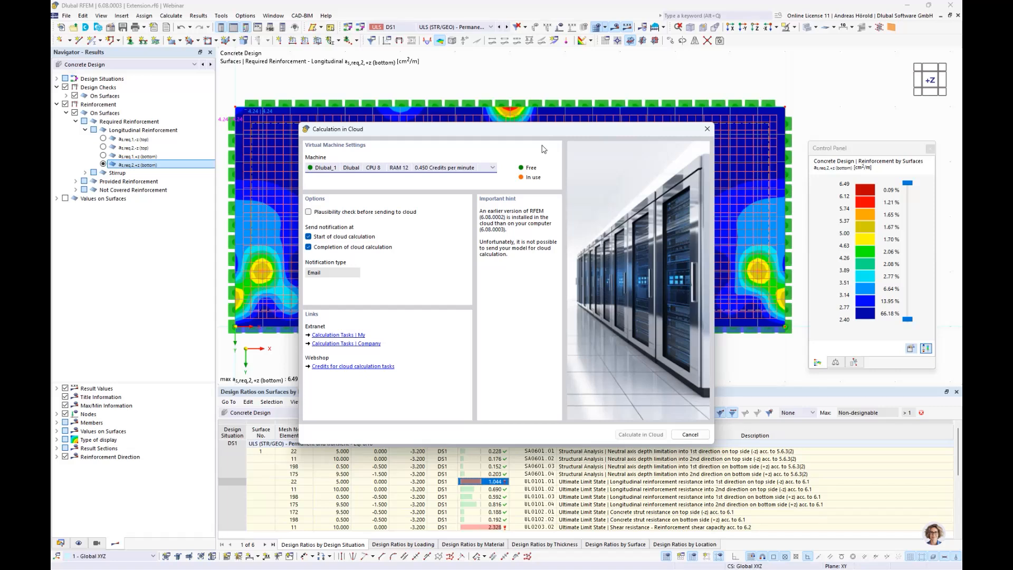
click(439, 168)
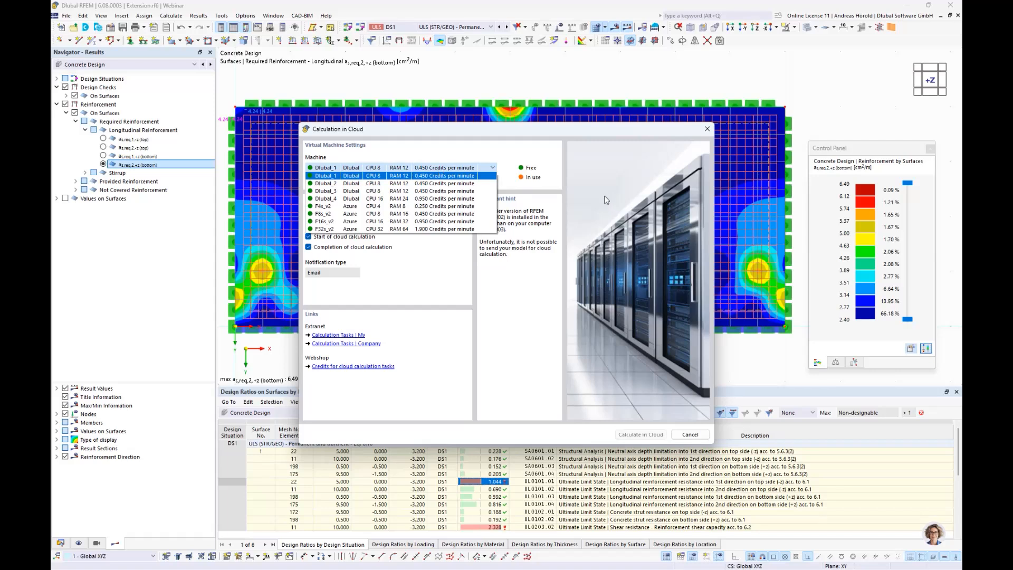
click(557, 272)
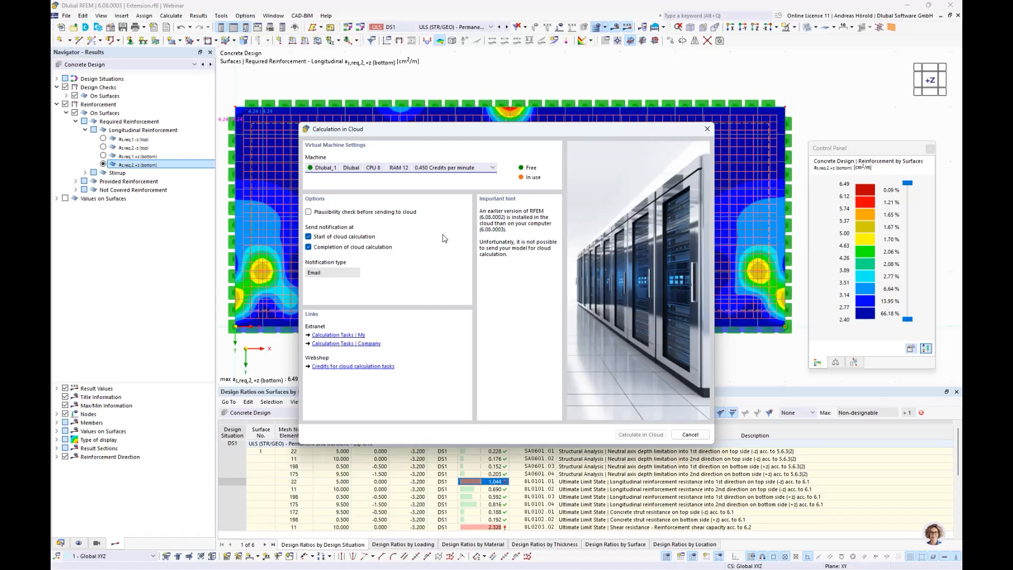
click(691, 436)
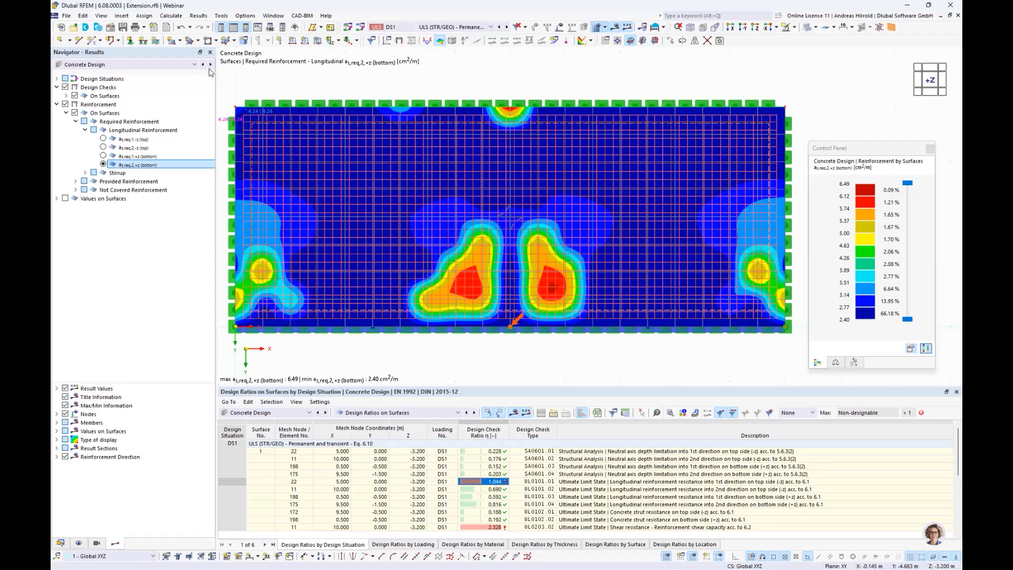
Step: Prepare the required reinforcement graphic for the printout report with a 270 deg rotation and the window-filling picture option
click(144, 27)
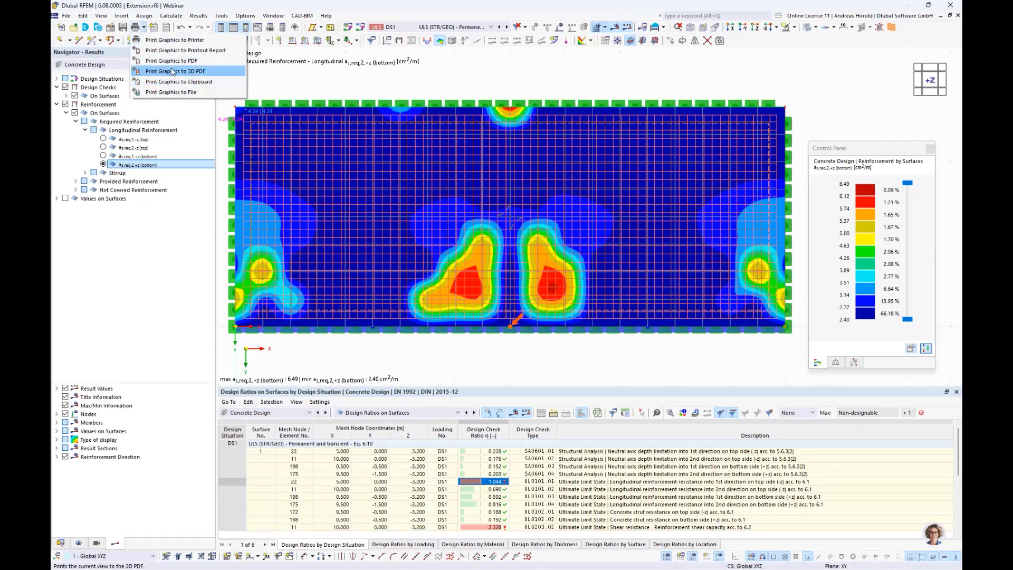
click(175, 51)
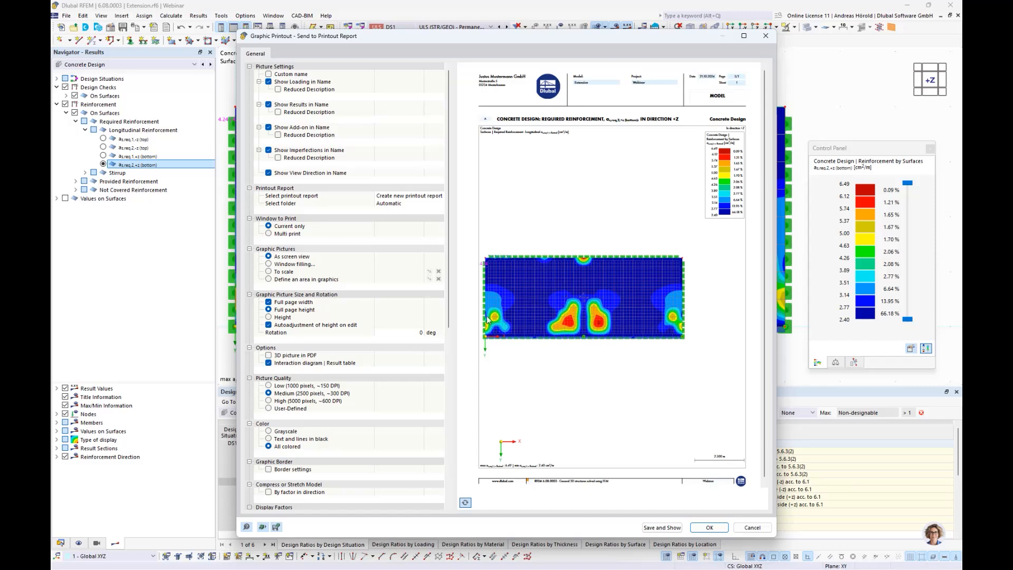
click(403, 335)
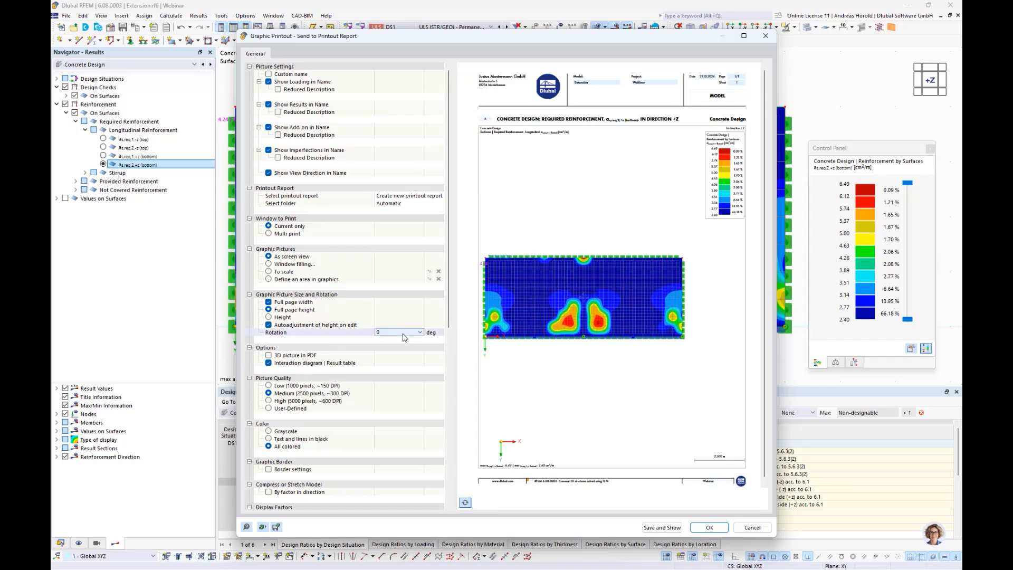
scroll(405, 337, down, 3)
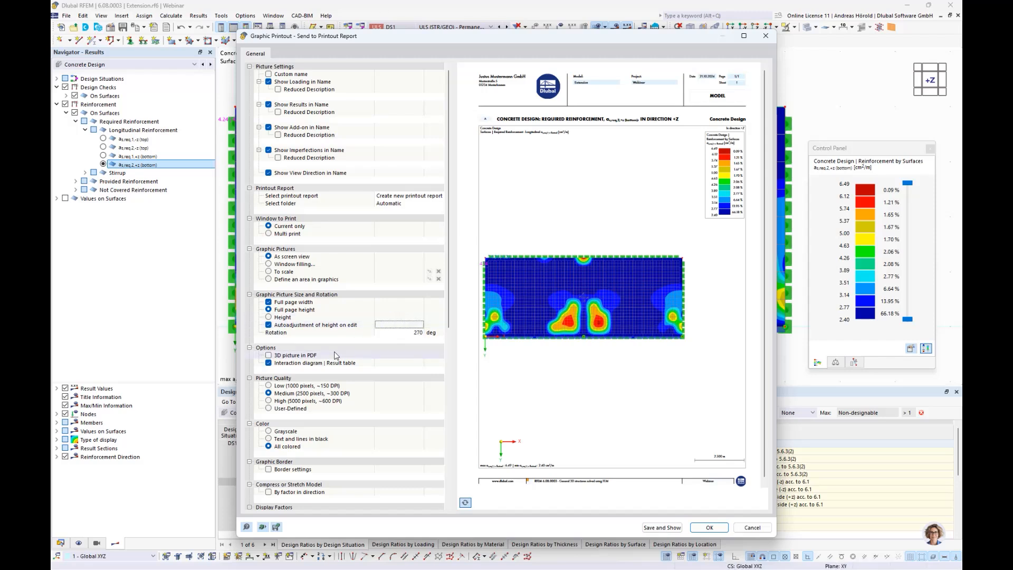
click(269, 265)
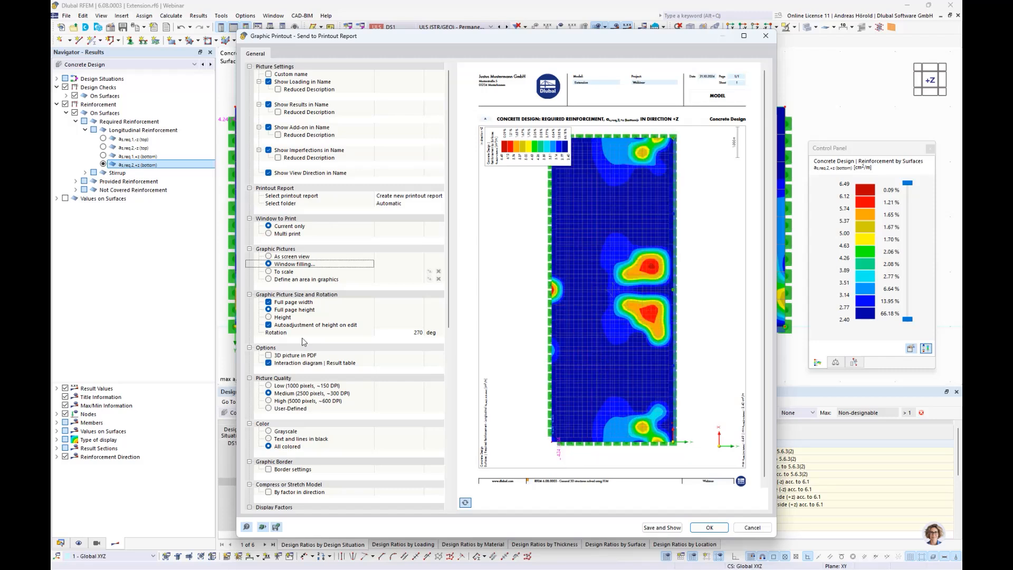
Step: Place the color scale outside the graphic picture, then save the graphic and show the printout report
scroll(303, 342, down, 12)
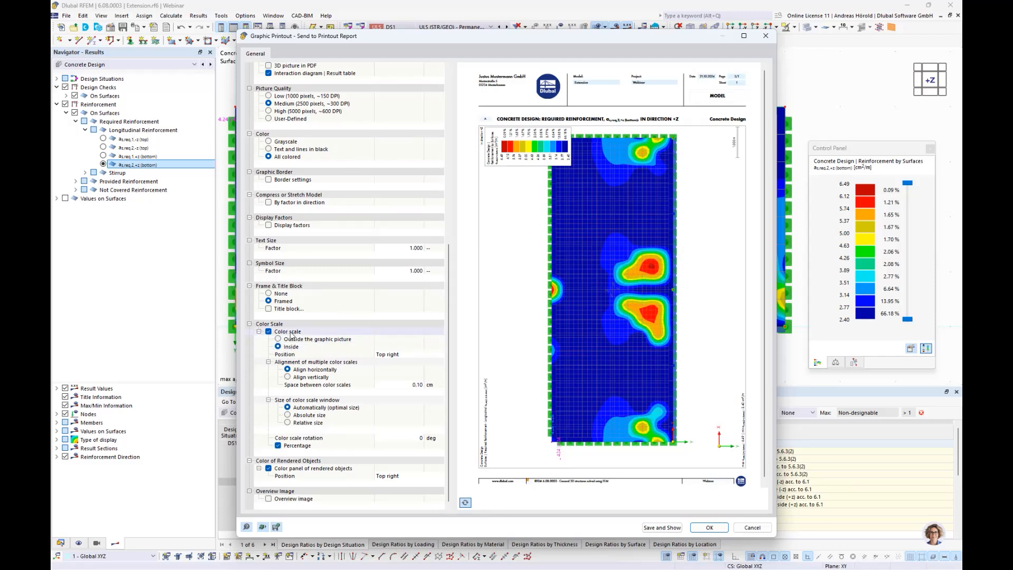
click(278, 339)
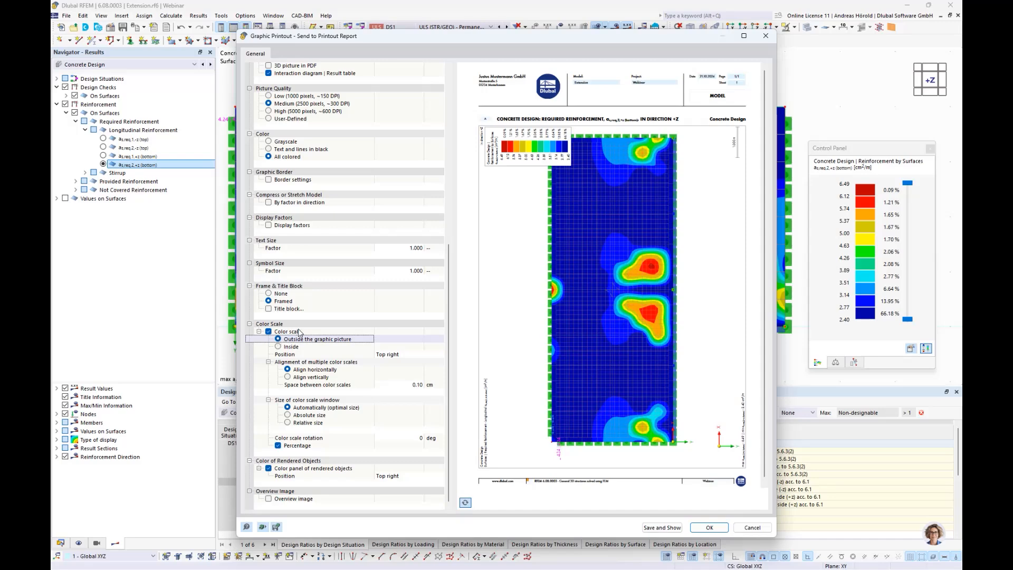
scroll(363, 318, up, 13)
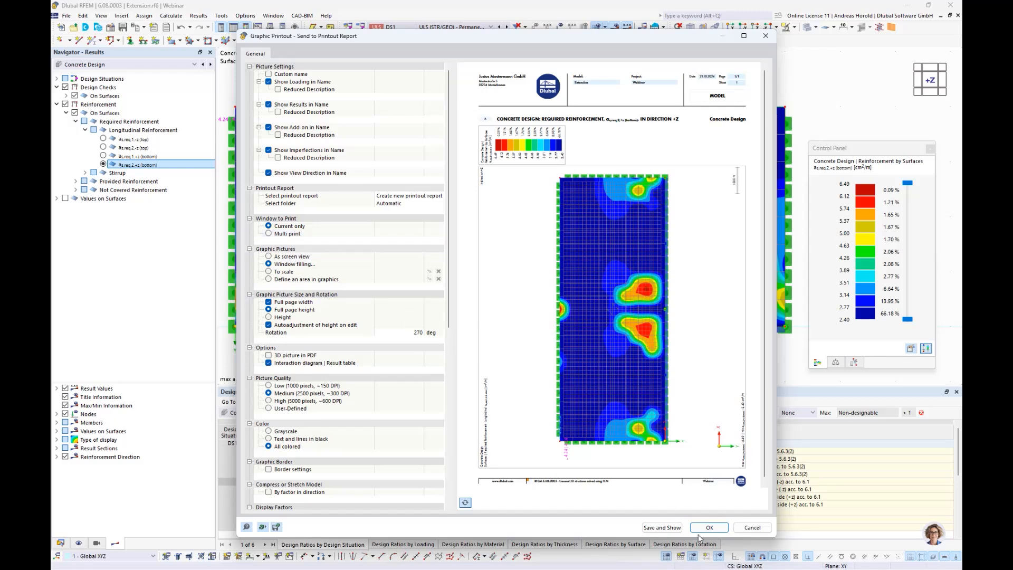
click(656, 528)
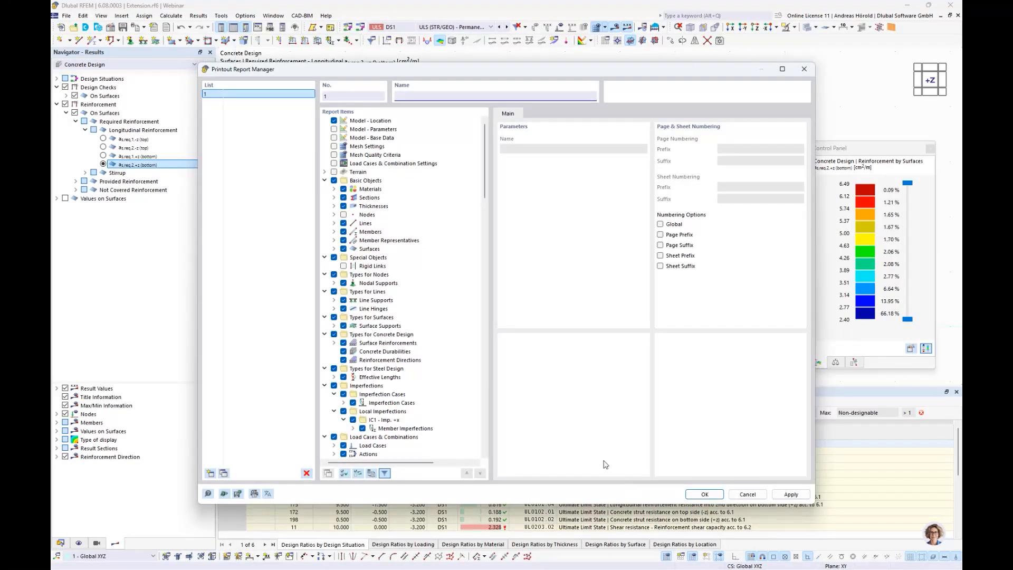
Step: Review the selected report items from basic objects to steel design results and create printout report 1 with them
scroll(403, 293, down, 9)
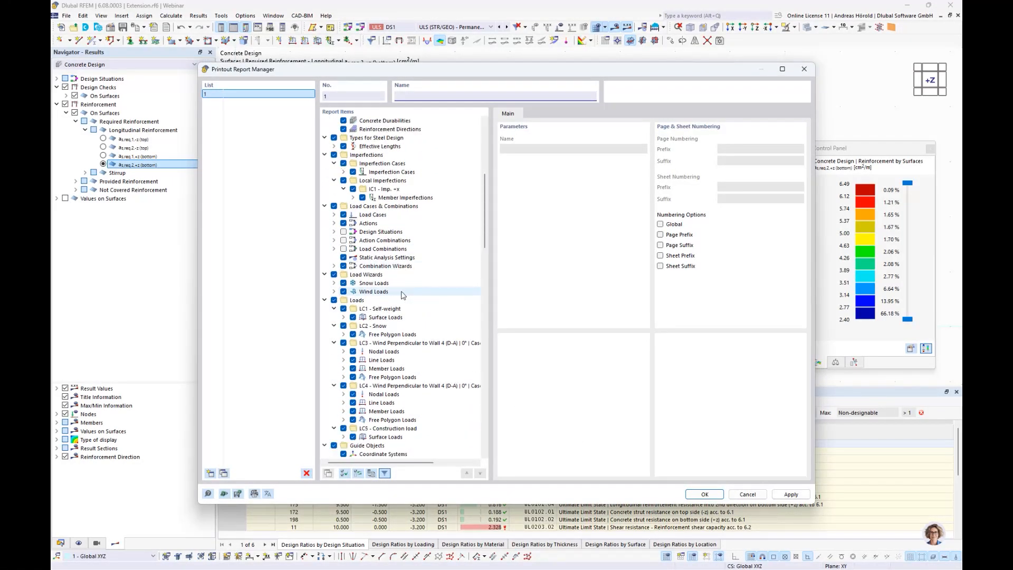
scroll(403, 293, down, 15)
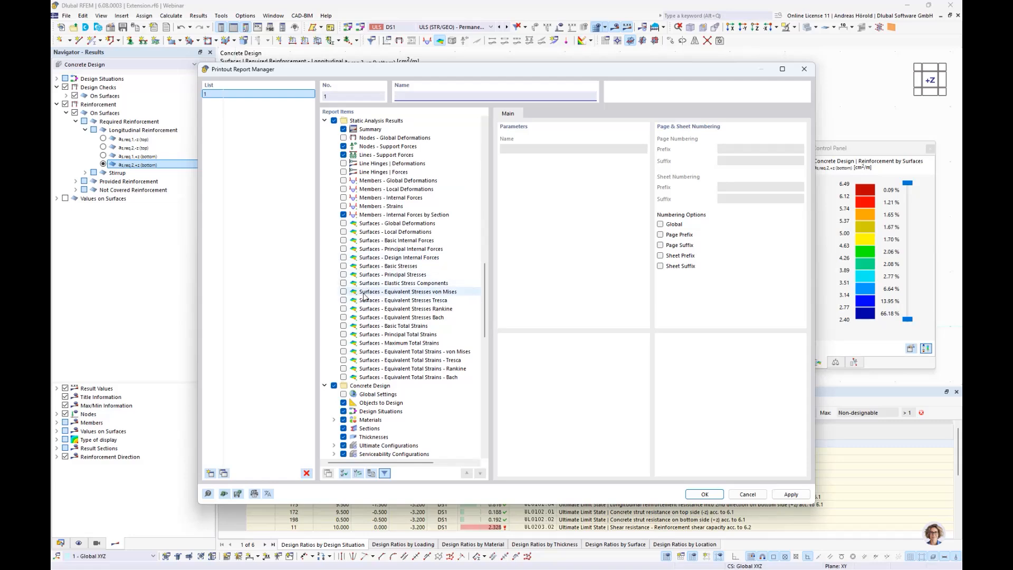
scroll(363, 296, up, 7)
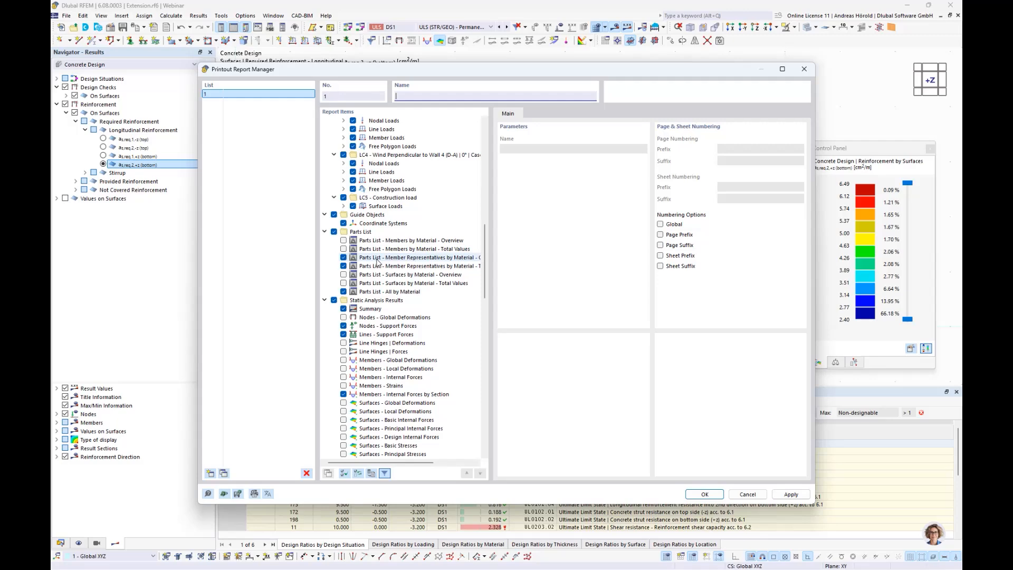
scroll(377, 261, down, 20)
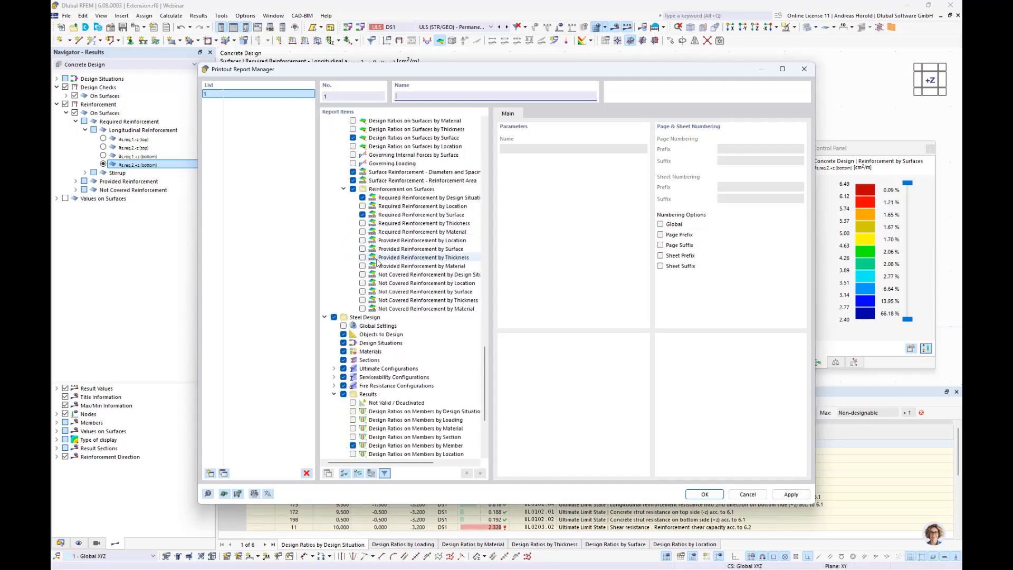
scroll(376, 261, down, 5)
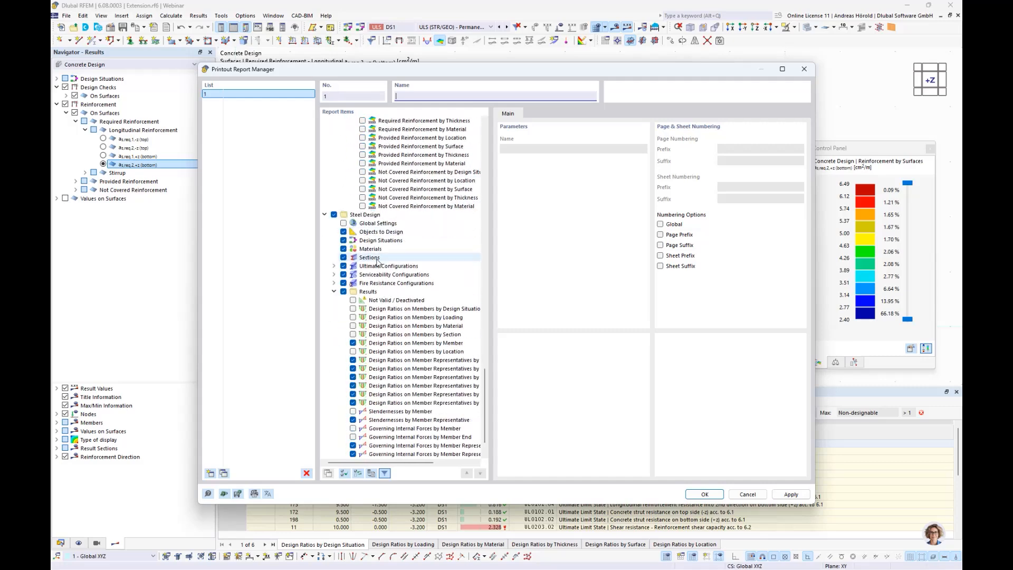
click(702, 494)
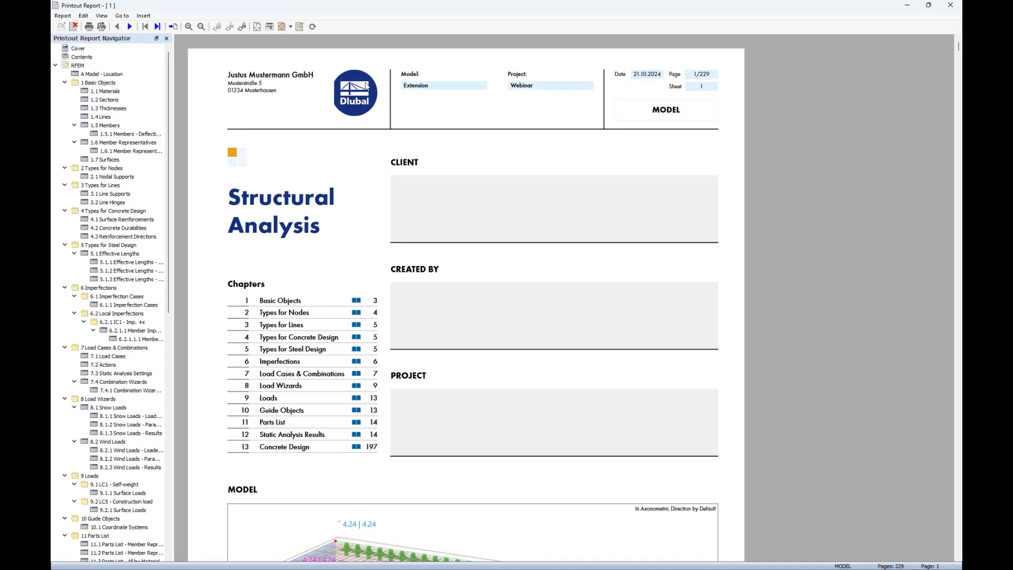
Step: Float the printout report over the model to check access to both windows, and restore the report to full size
double_click(369, 11)
drag(694, 61, 735, 69)
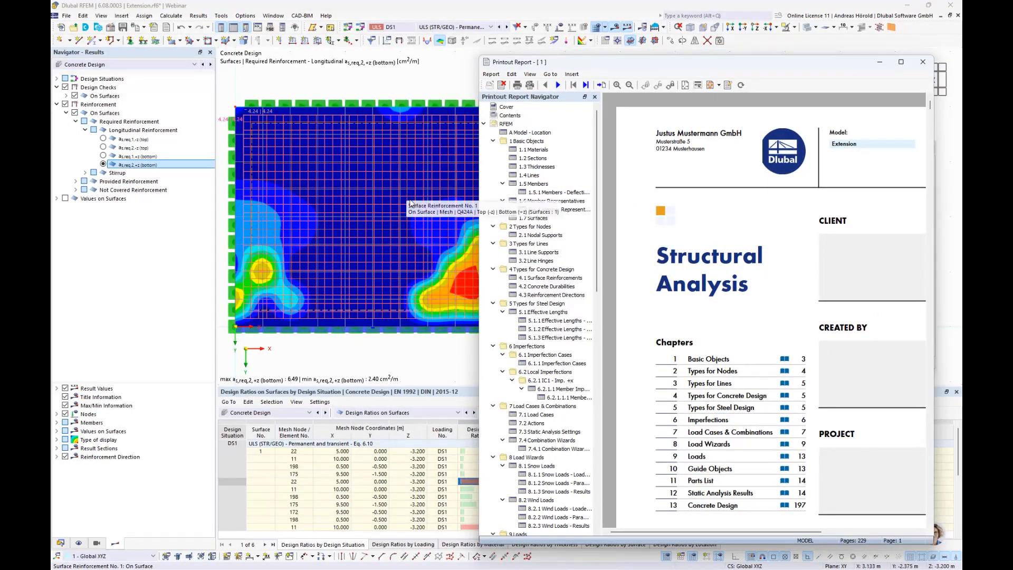
click(338, 219)
middle_drag(338, 218, 395, 209)
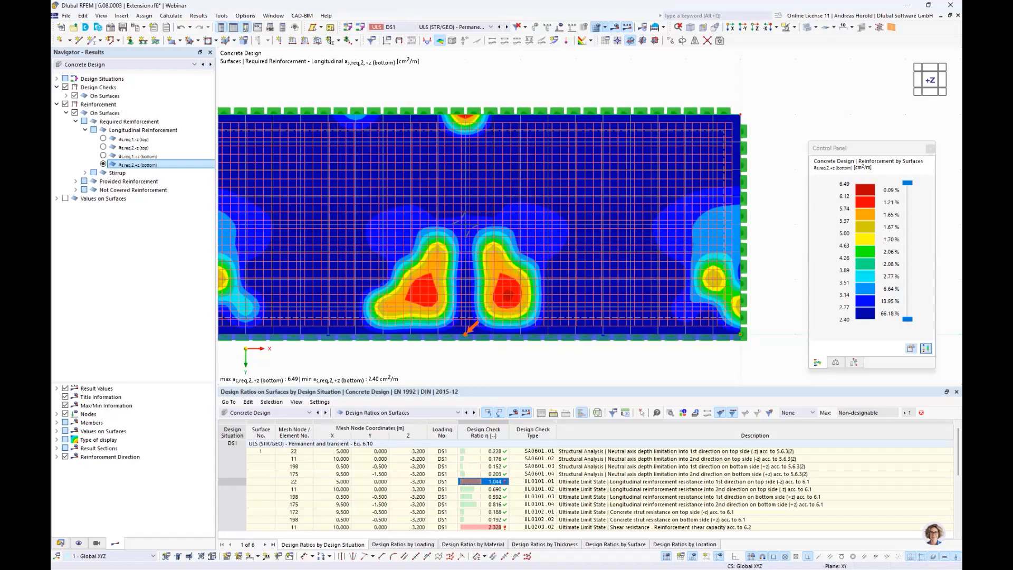
key(alt+Tab)
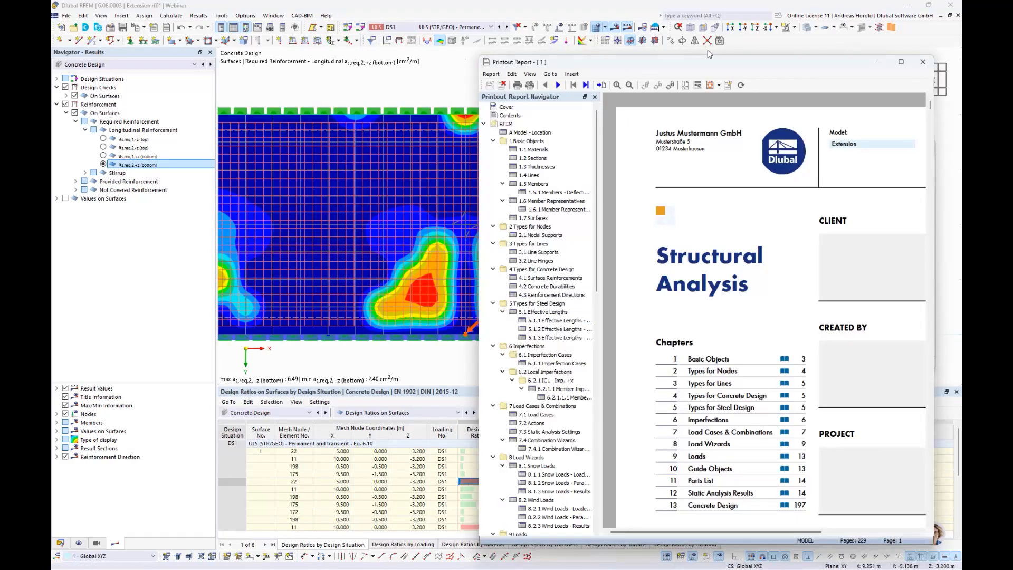
drag(738, 63, 606, 37)
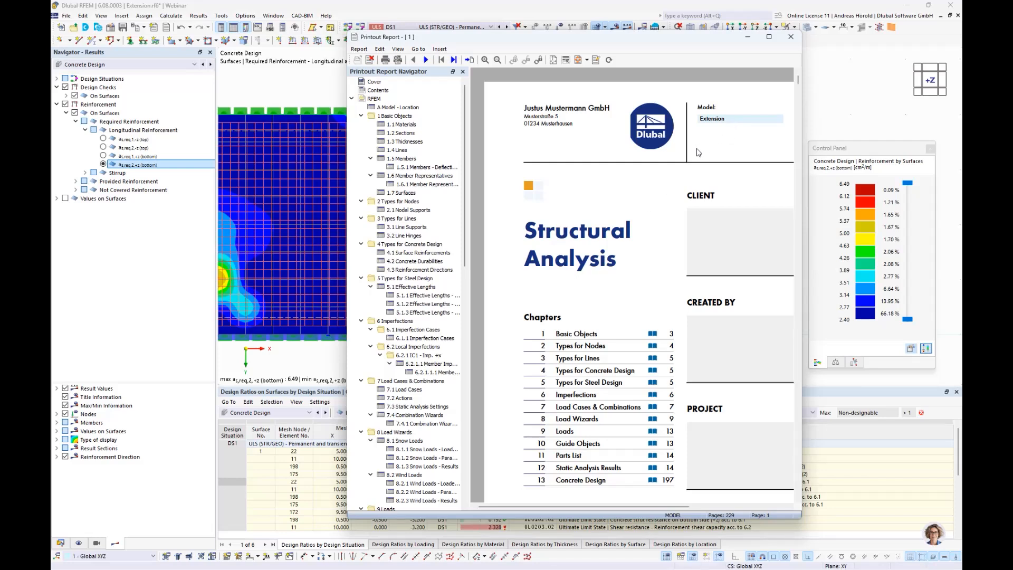
click(769, 38)
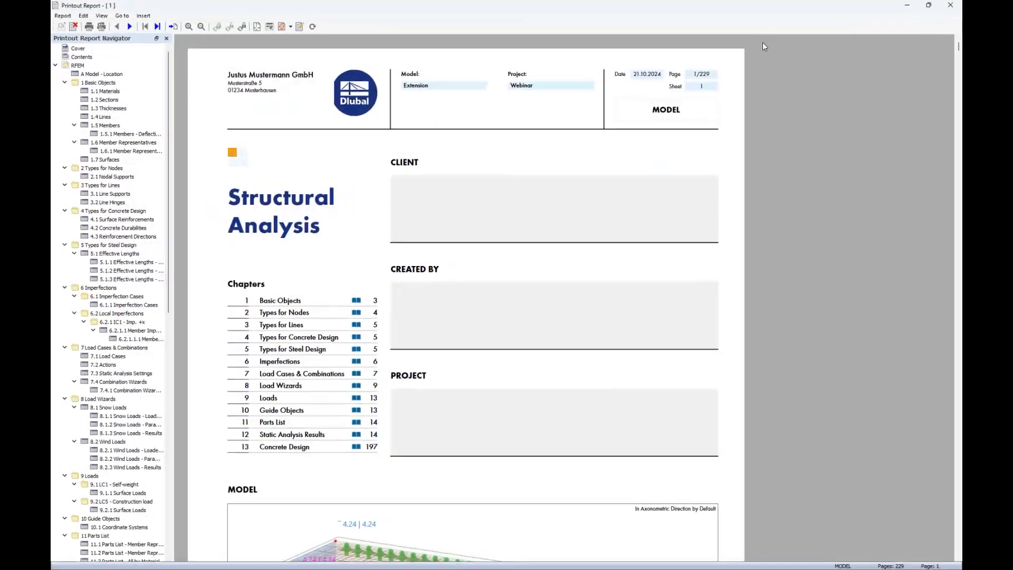
Step: Examine the report's cover page with its model graphic, the export options and the available report languages, without changing the language
scroll(388, 285, down, 3)
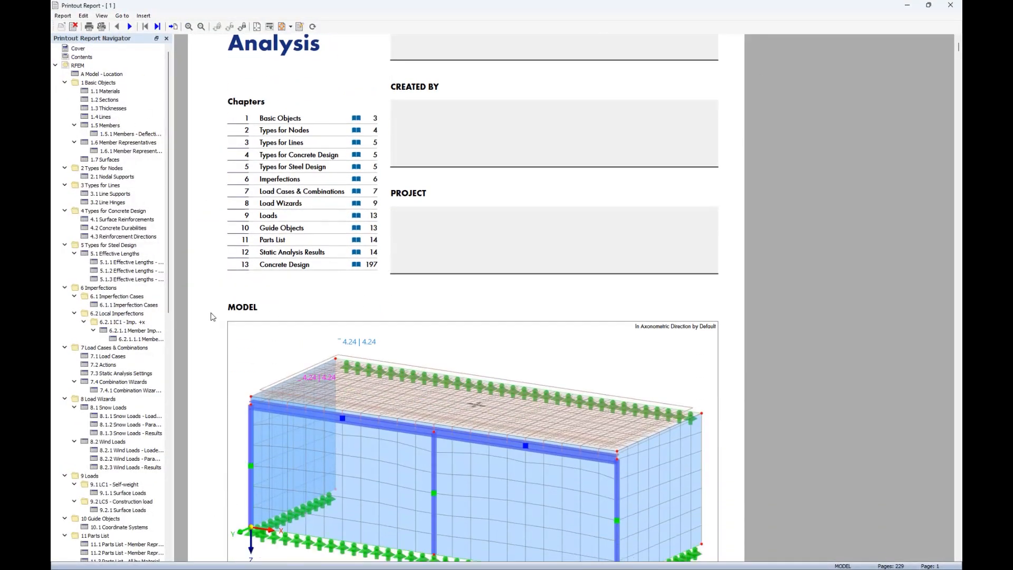
scroll(491, 333, down, 2)
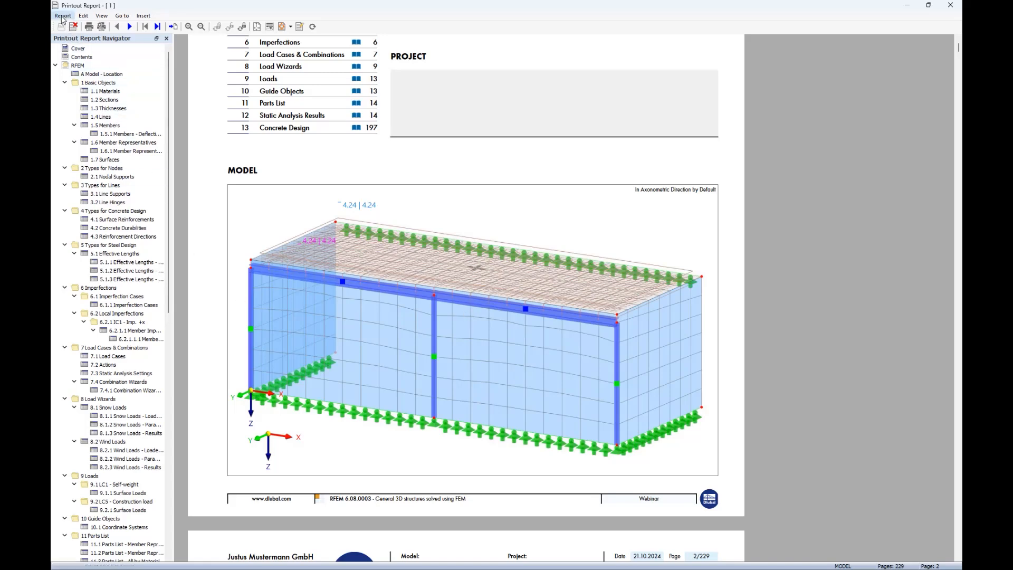
click(63, 16)
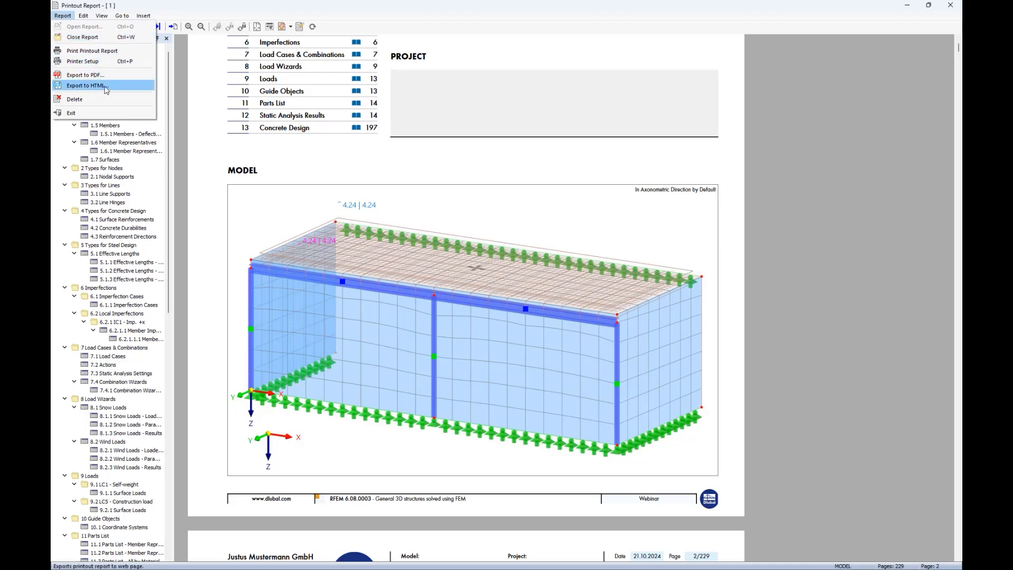
mouse_move(83, 15)
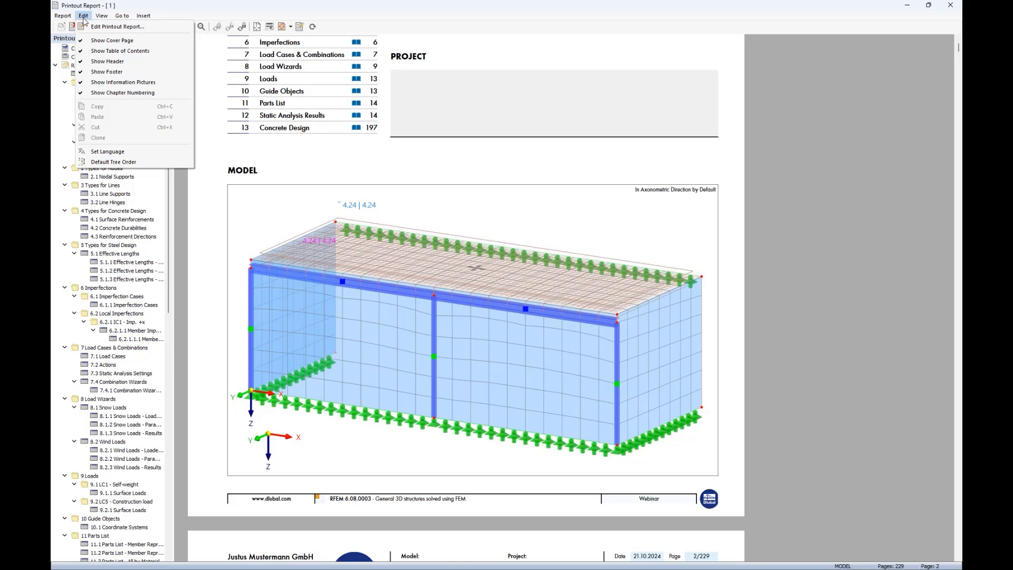
click(150, 152)
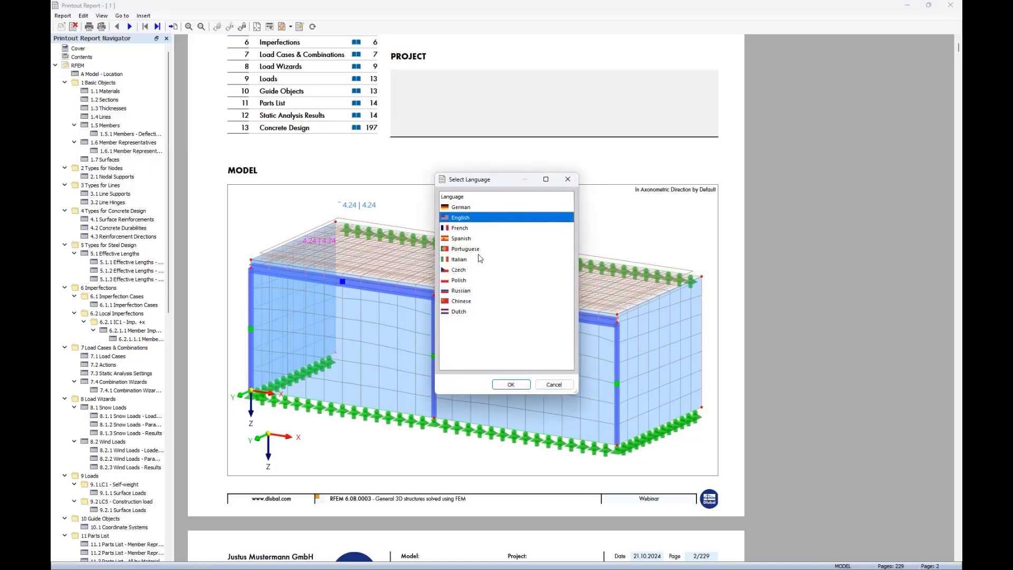
click(571, 182)
Step: Examine the content types that can be inserted into the report and the chapter list through to the design overview
click(143, 17)
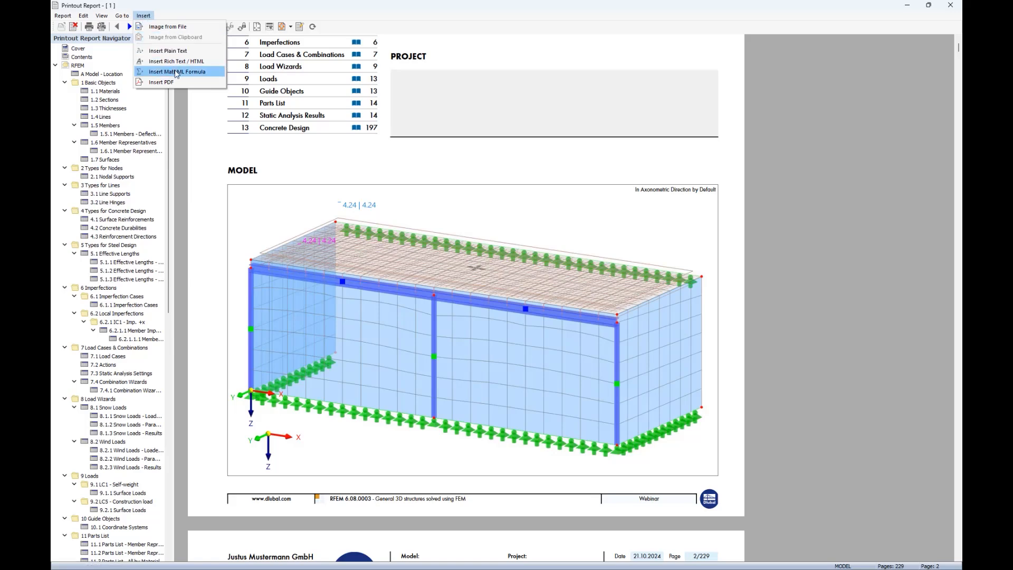
key(Up)
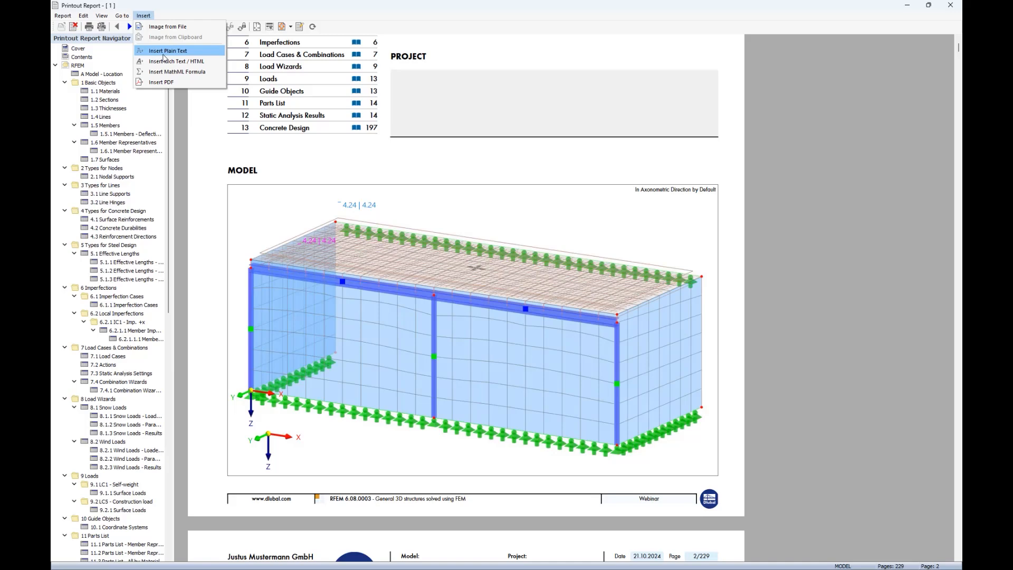
click(203, 154)
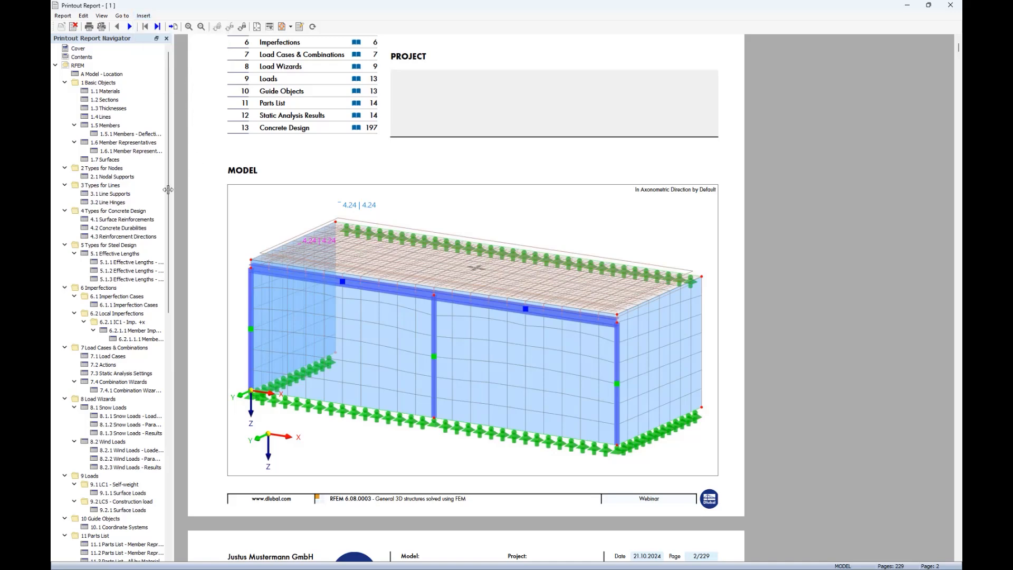
scroll(136, 274, down, 18)
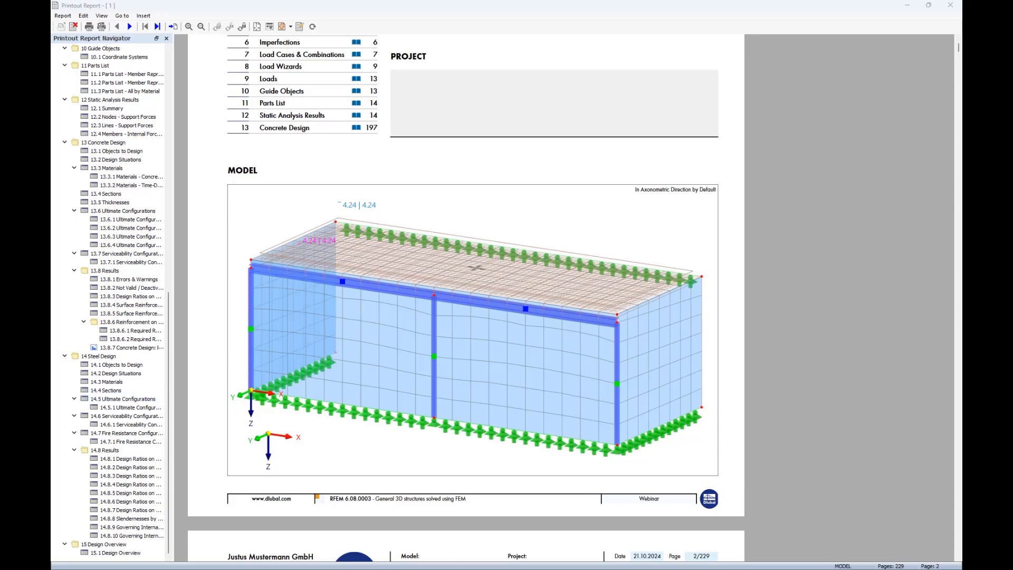
Step: Switch to RFEM, show the steel design ratios by section, and select member 2's bending and buckling check ST3100
key(alt+Tab)
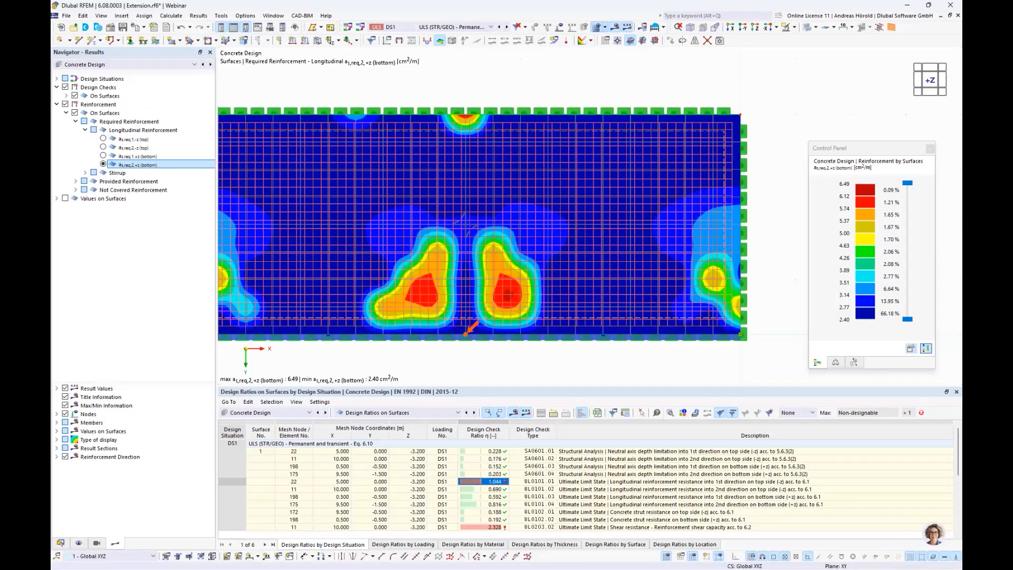
click(274, 412)
click(266, 490)
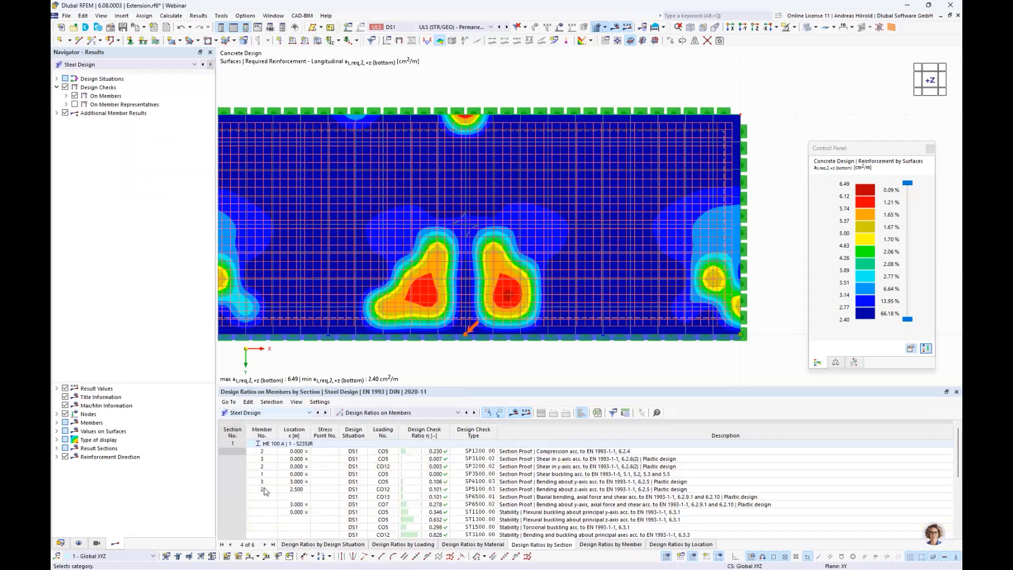
click(514, 513)
click(514, 467)
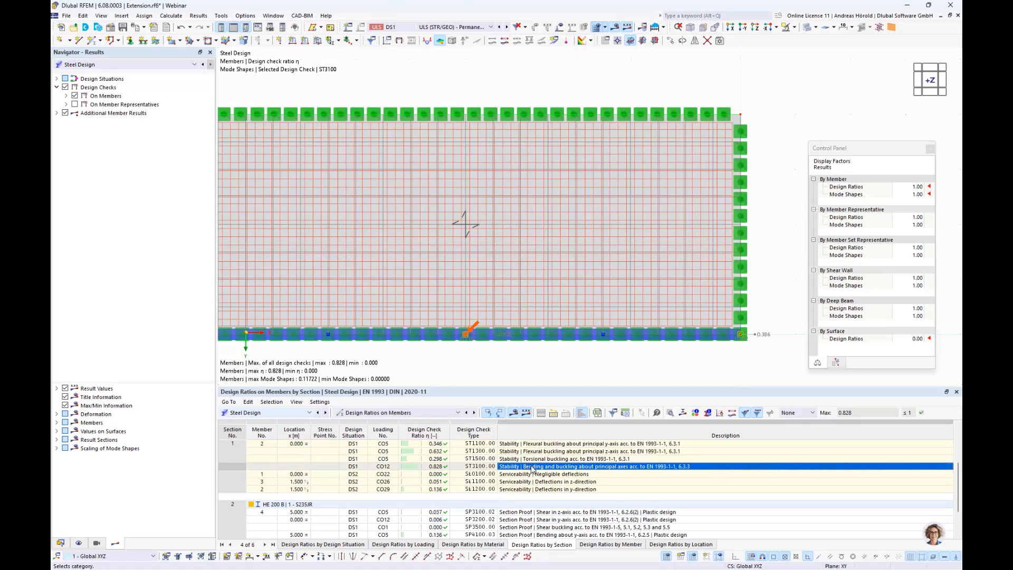
Step: Open the details of member 2's ST3100 check and send its formulas to the printout report
double_click(532, 468)
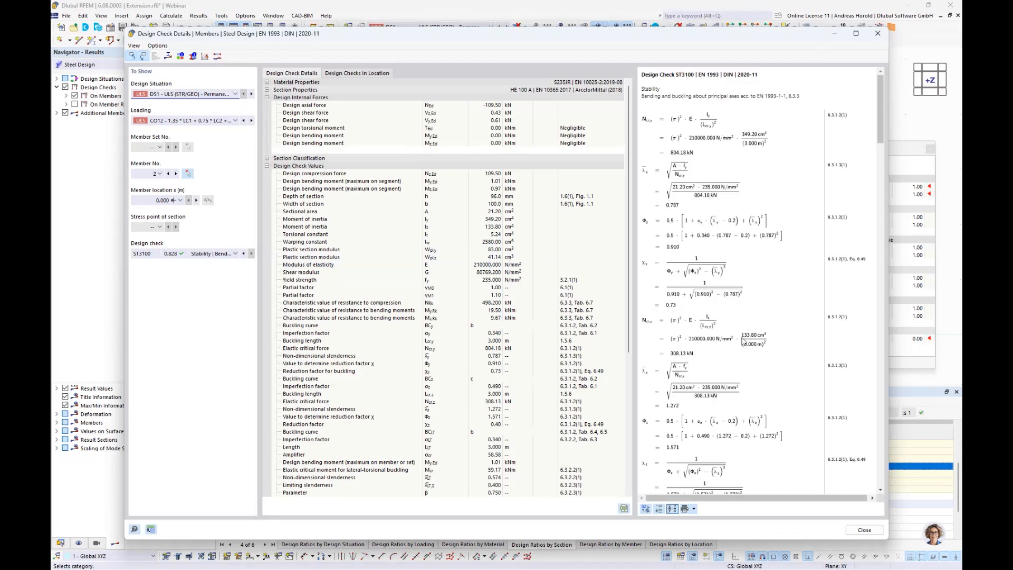
click(694, 509)
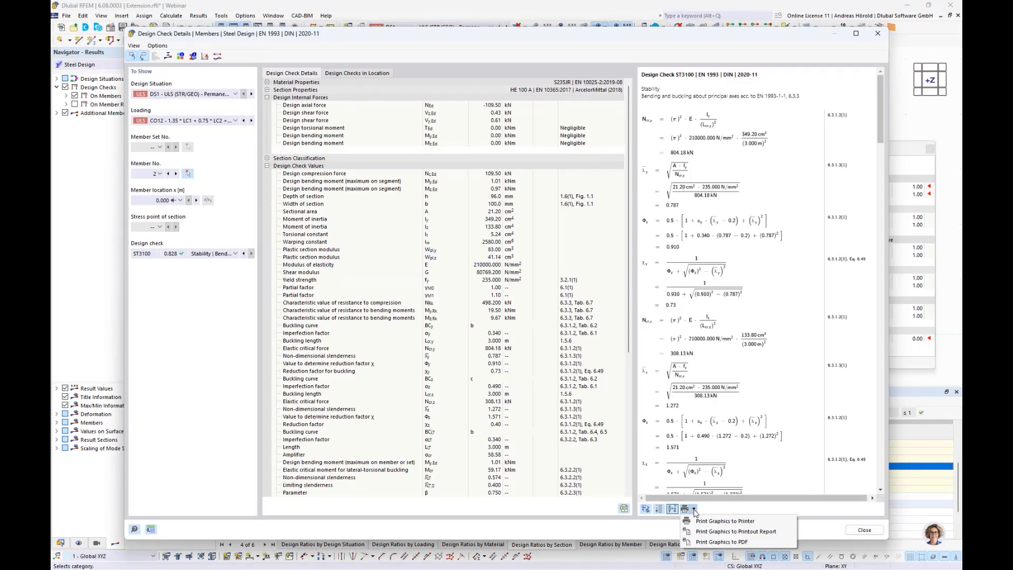
click(733, 532)
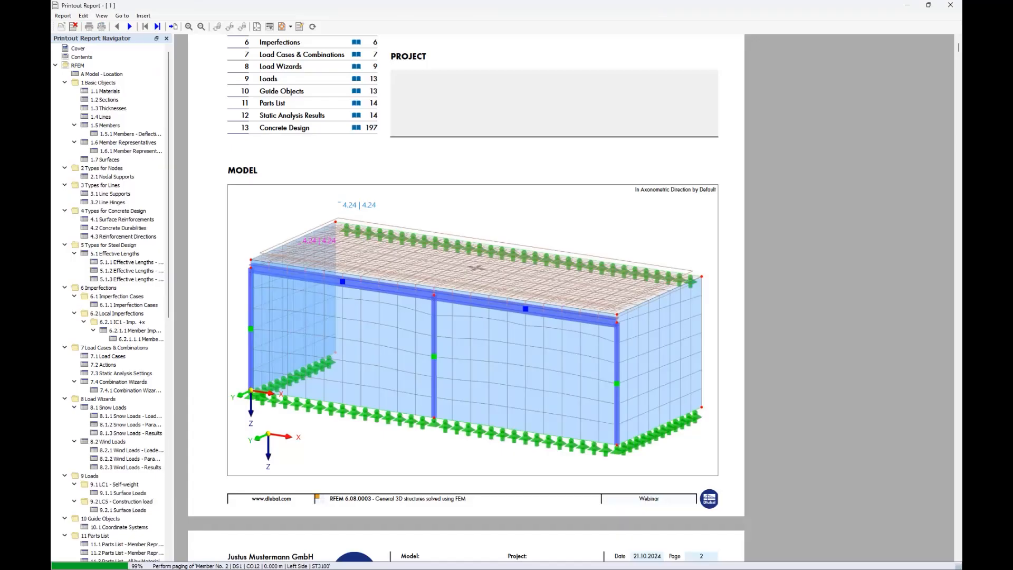
Step: Review the ST3100 check formulas of member 2 in the report's steel design chapter, and close the design check details in RFEM
scroll(105, 275, down, 15)
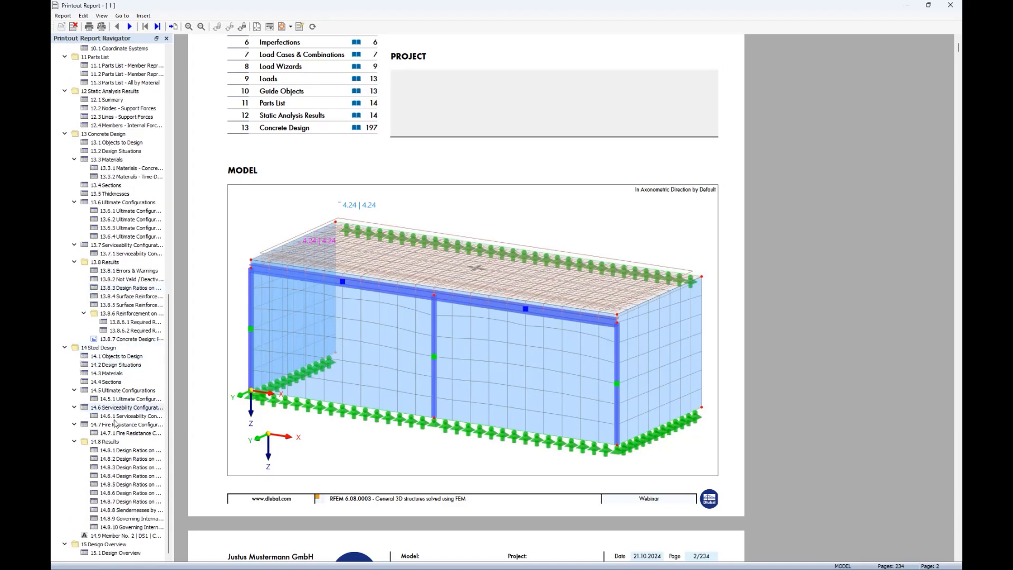
click(119, 536)
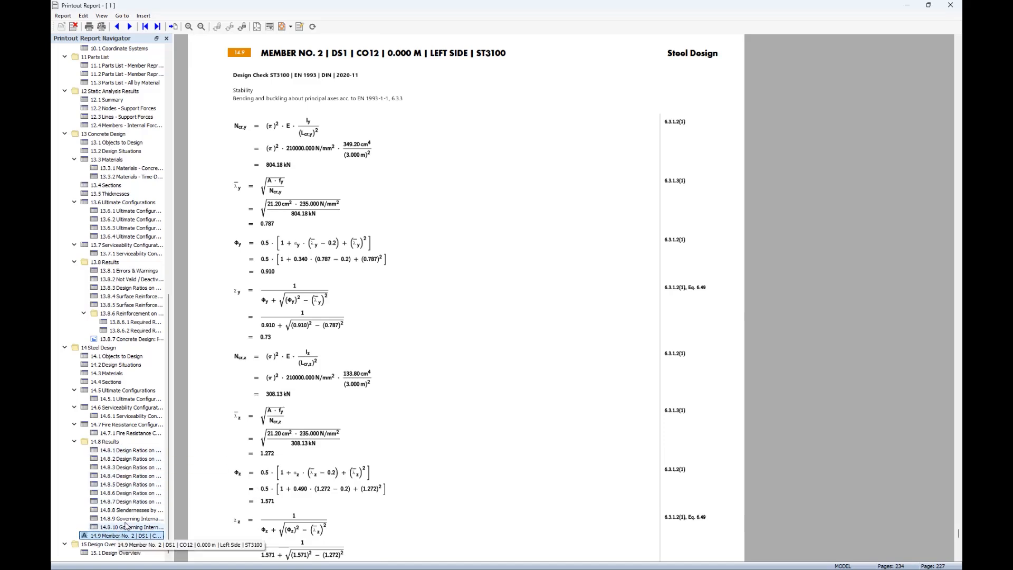
scroll(335, 239, down, 10)
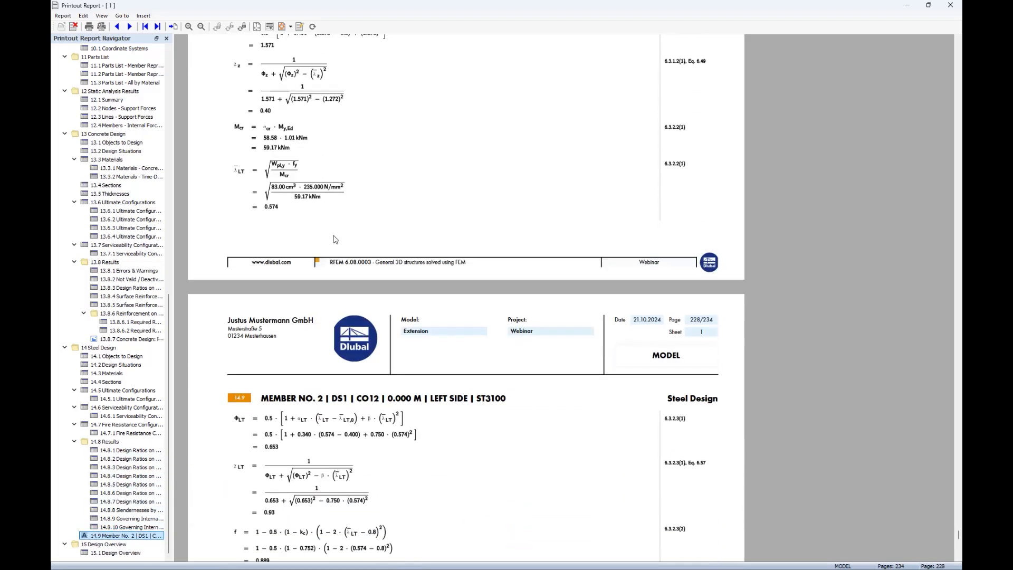
scroll(334, 239, down, 12)
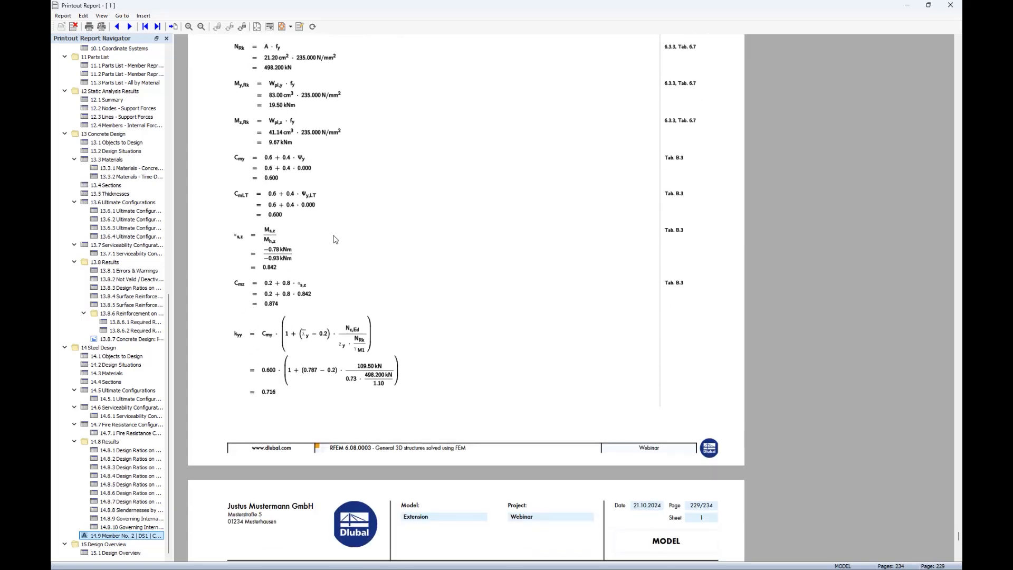
scroll(334, 239, down, 9)
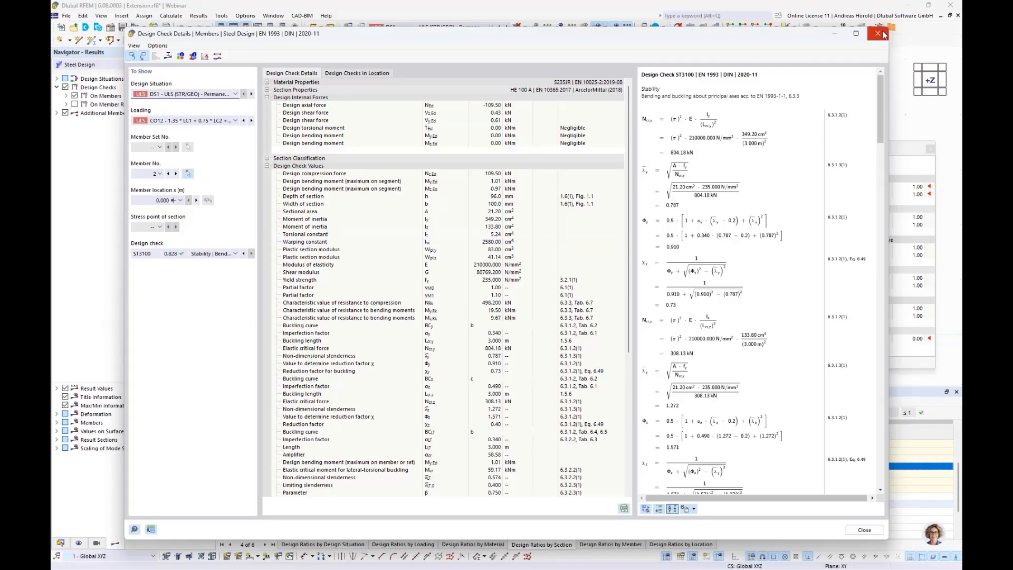
click(878, 33)
Step: Open front roof beam member 4's section HE 200 B for editing in RSECTION
ctrl+middle_drag(434, 328, 459, 187)
scroll(460, 188, down, 3)
ctrl+middle_drag(411, 280, 424, 338)
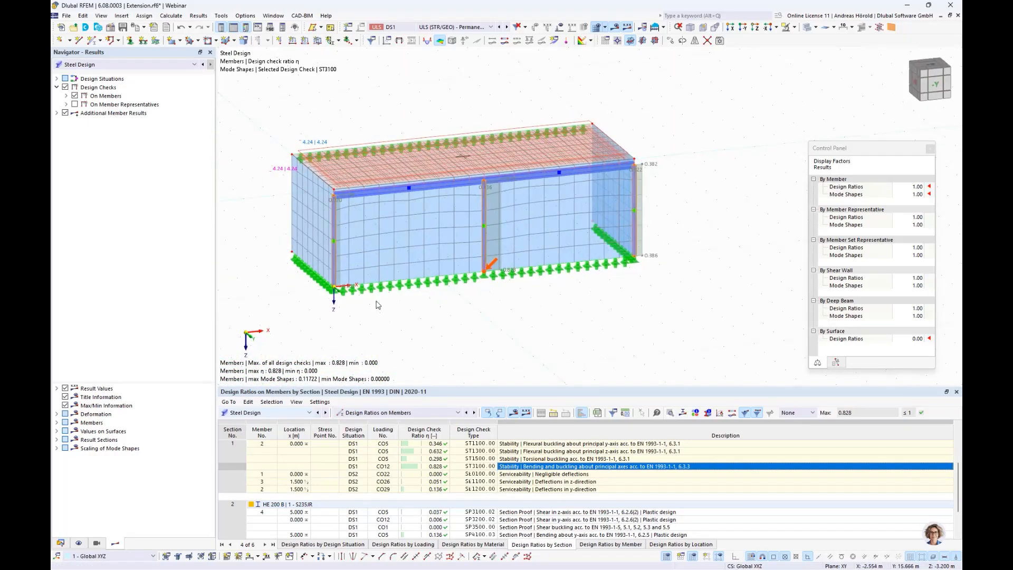
scroll(294, 230, up, 5)
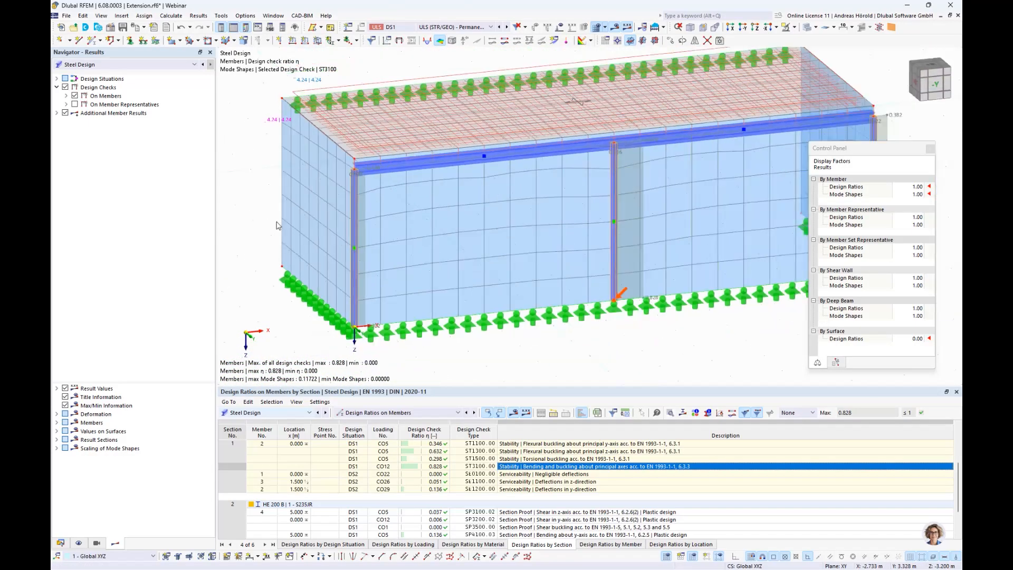
double_click(461, 159)
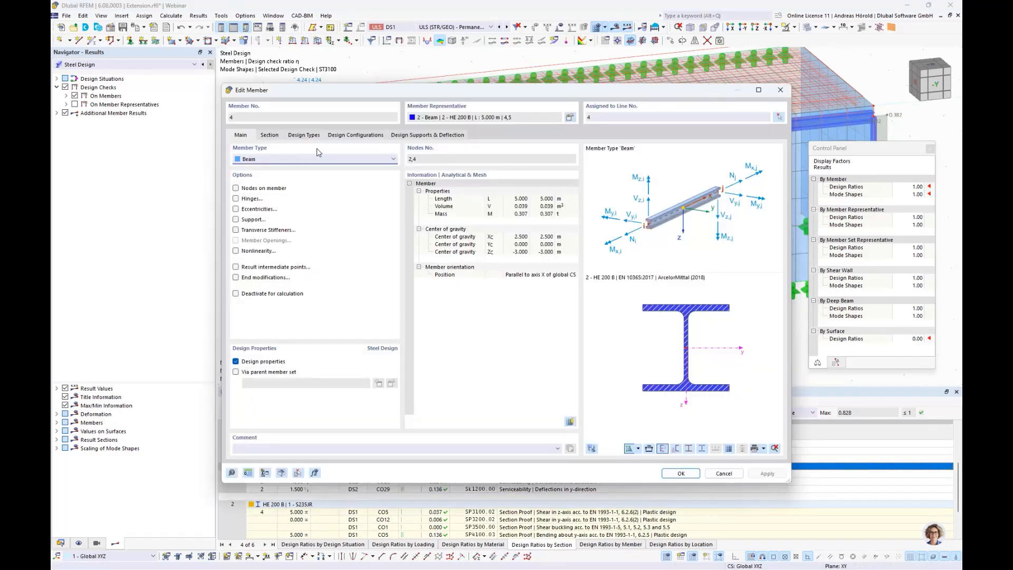
click(269, 137)
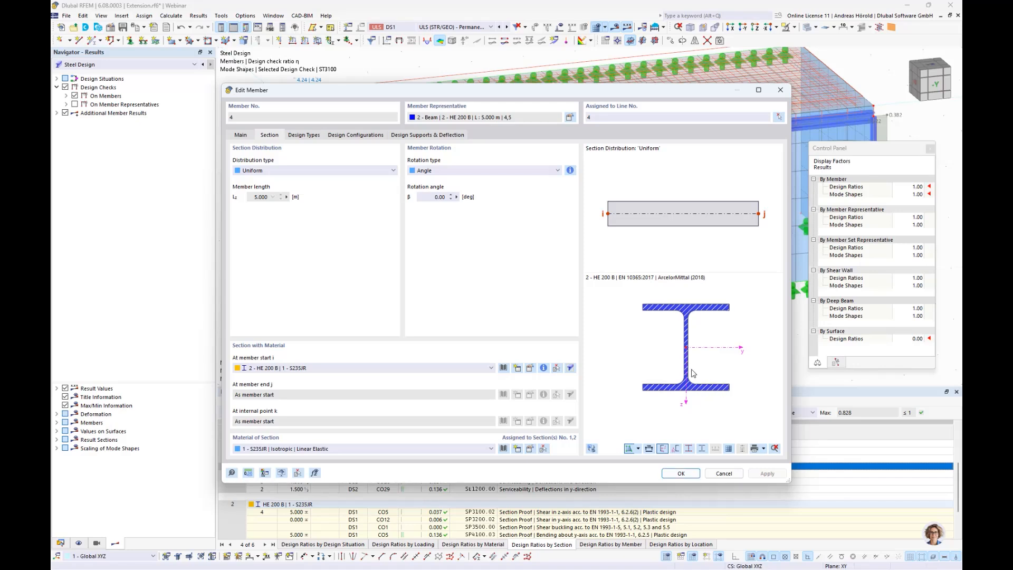
click(570, 368)
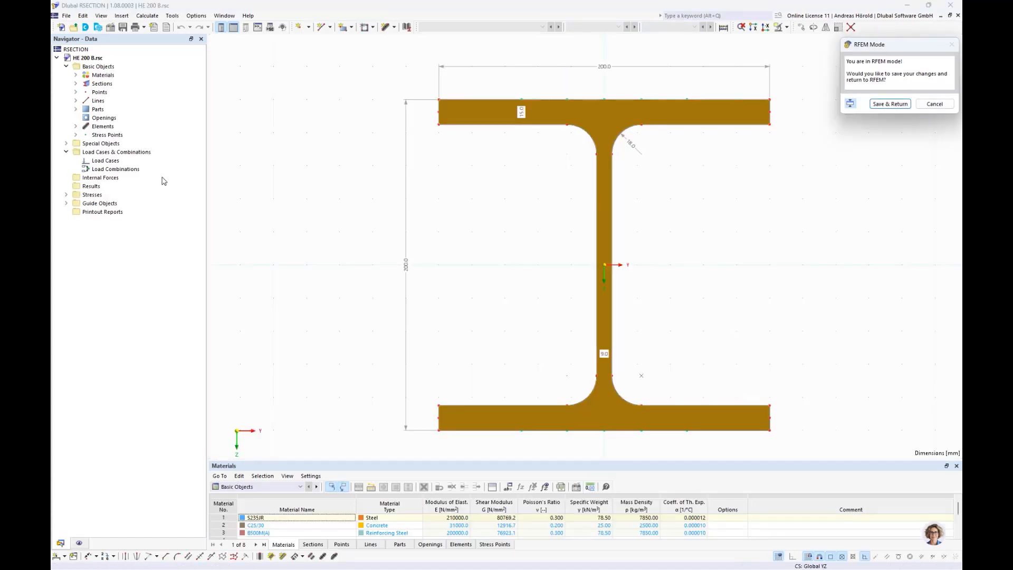
Step: Explode the HE 200 B section into its individual objects
click(75, 84)
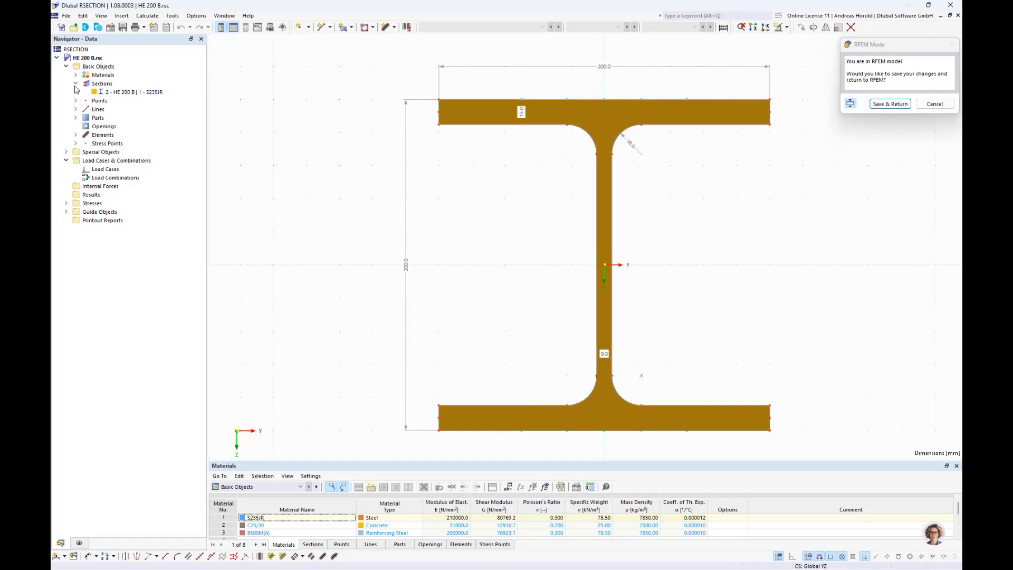
right_click(114, 92)
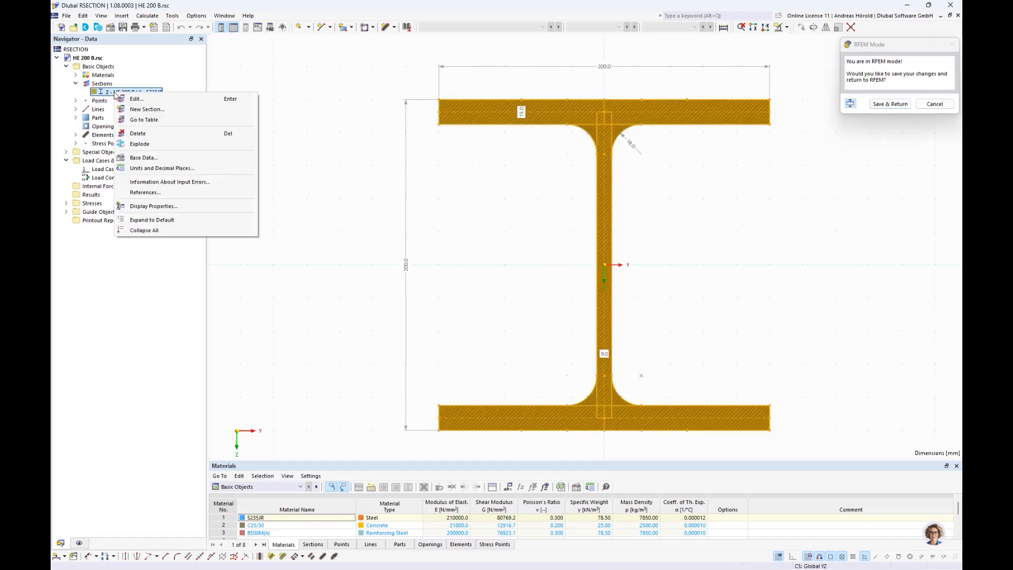
click(160, 145)
Step: Shorten the lower flange by moving its right end edge -40 mm along Y
scroll(804, 397, down, 2)
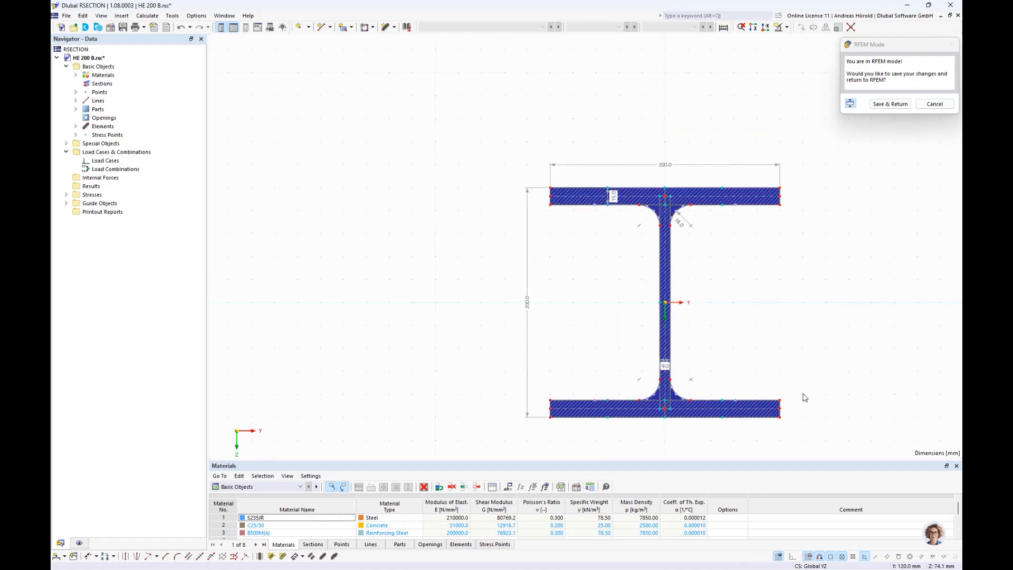
middle_drag(800, 409, 743, 387)
scroll(690, 322, up, 2)
scroll(743, 387, down, 1)
drag(690, 438, 738, 358)
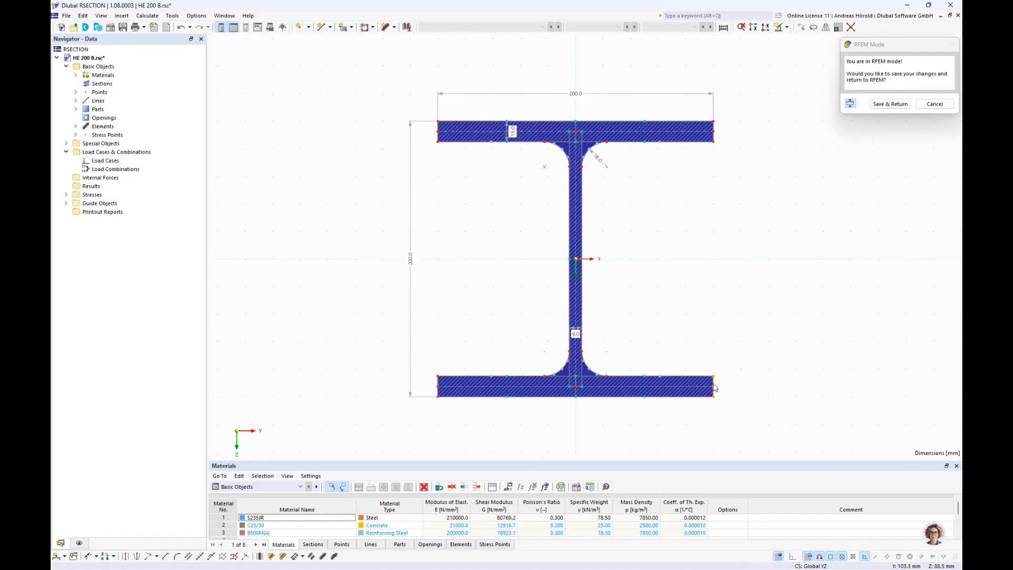
click(801, 27)
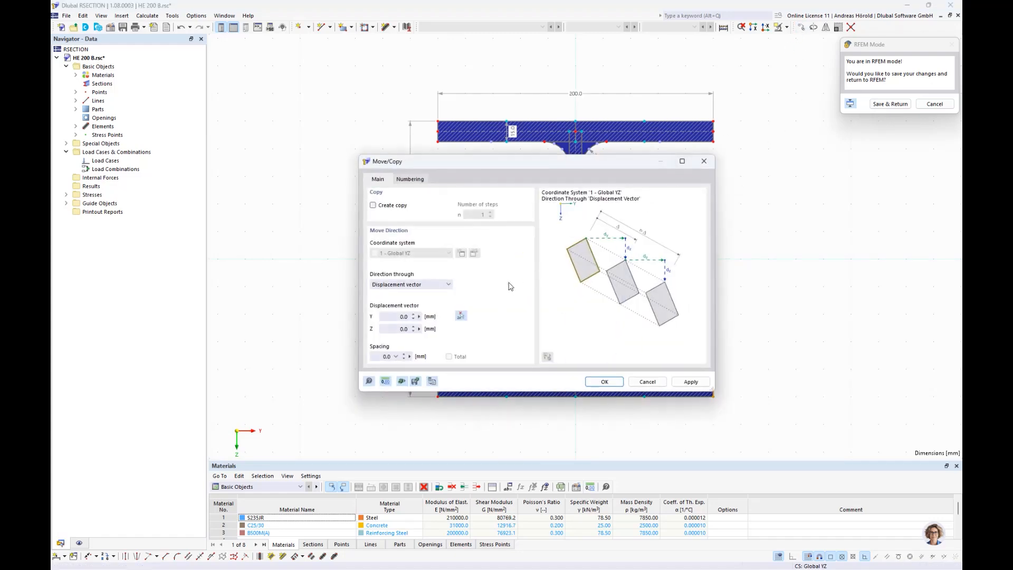
click(395, 317)
text(-40)
click(601, 381)
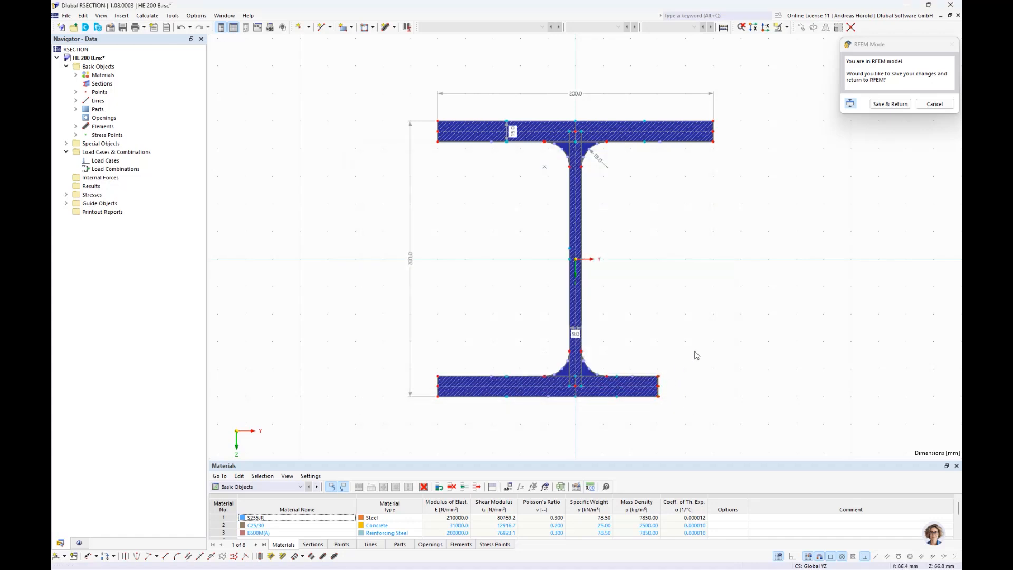
Step: Save the modified section back to RFEM, accept it for beam member 4, and recalculate the steel design
click(885, 105)
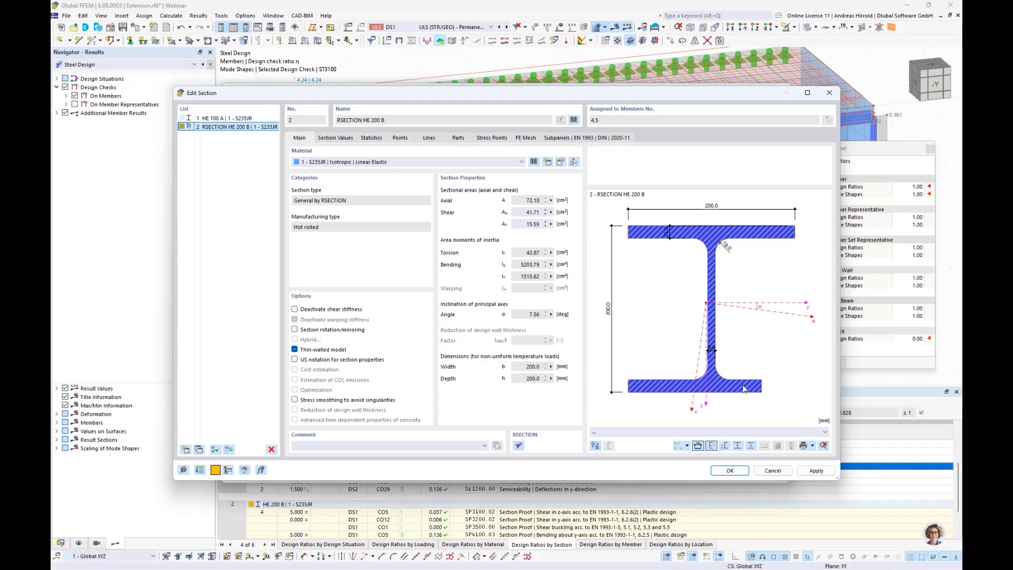
click(729, 470)
click(544, 330)
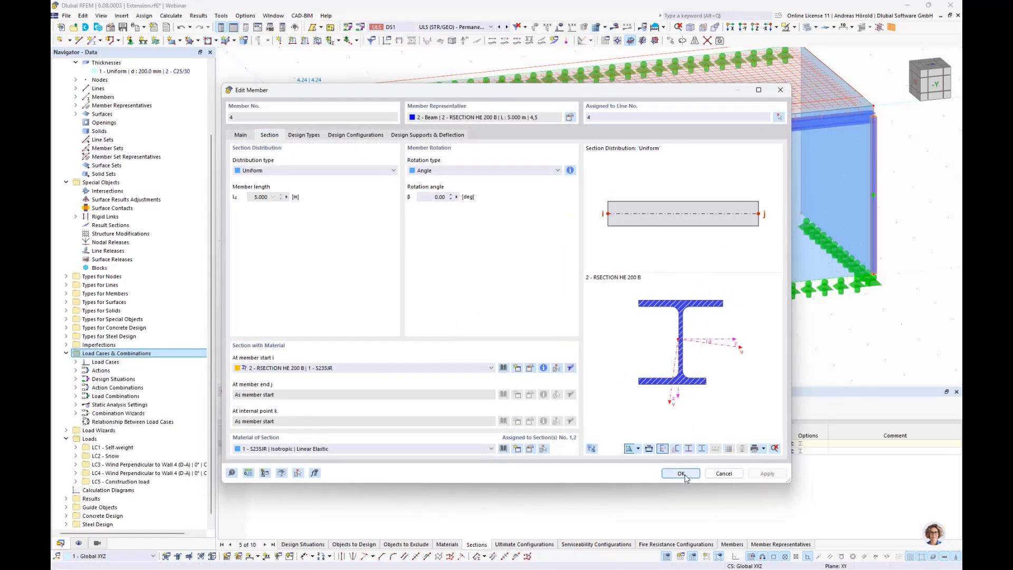
click(680, 473)
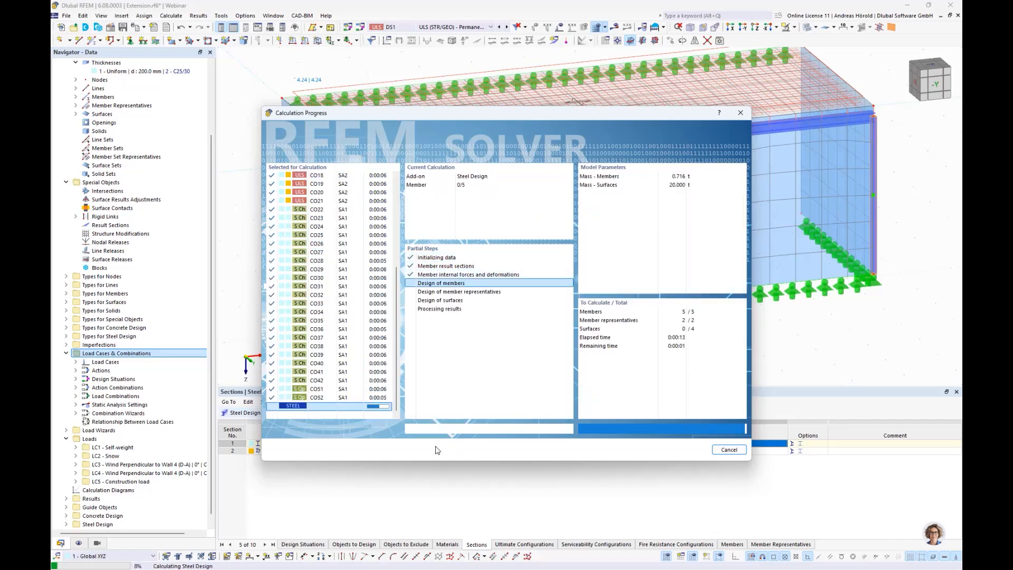
Step: Show the Concrete Design input tables and calculate the concrete design for the modified model
click(253, 416)
click(248, 485)
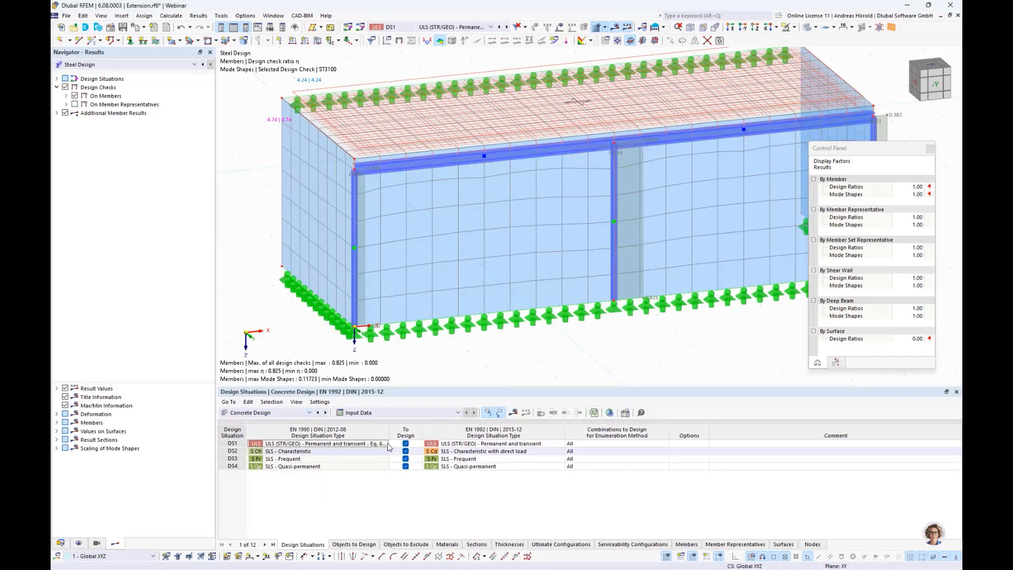
click(514, 413)
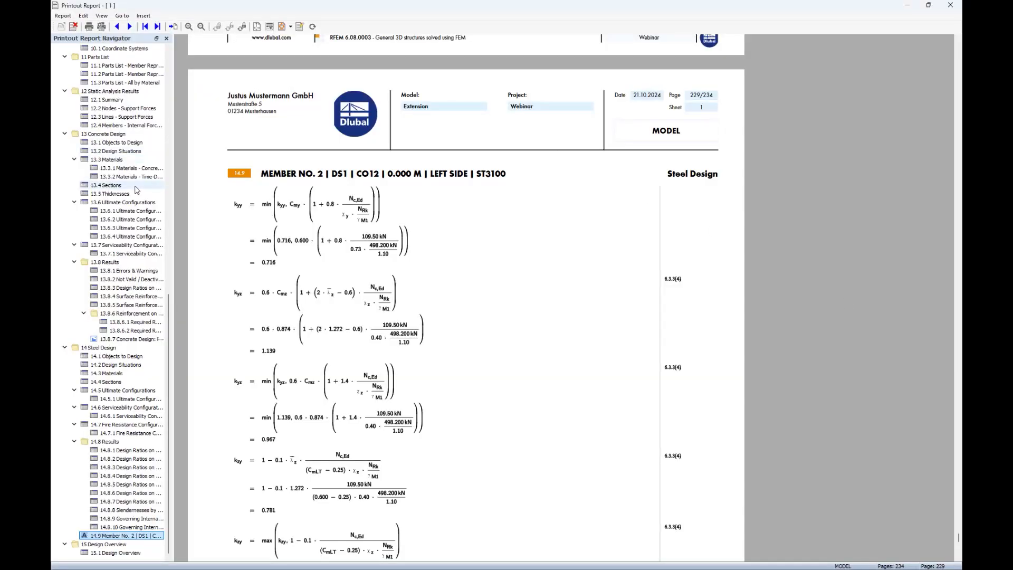
Step: Refresh the printout report and check the modified beam section in chapters 1.2 Sections and 14.4 Sections
click(312, 27)
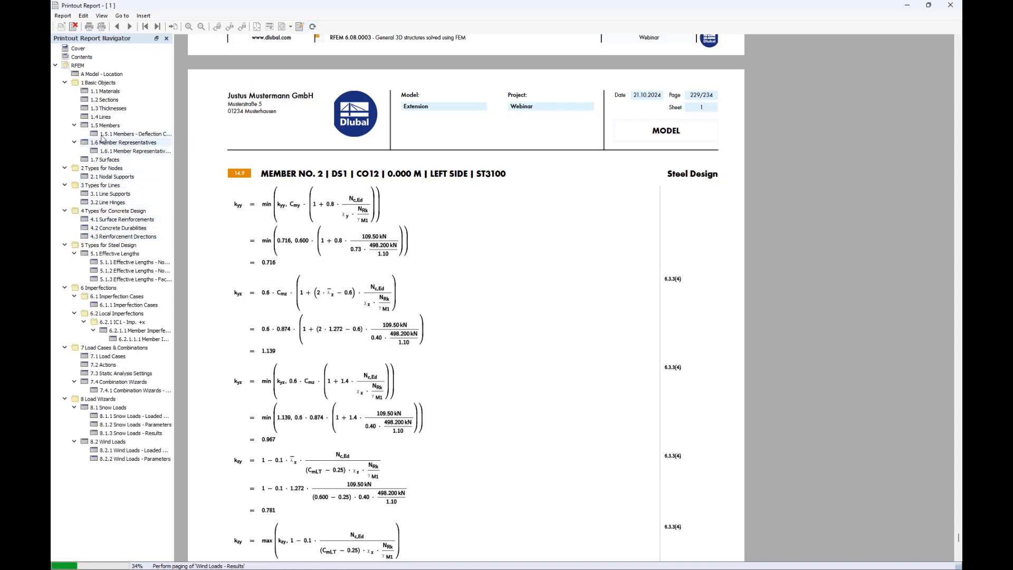
click(105, 99)
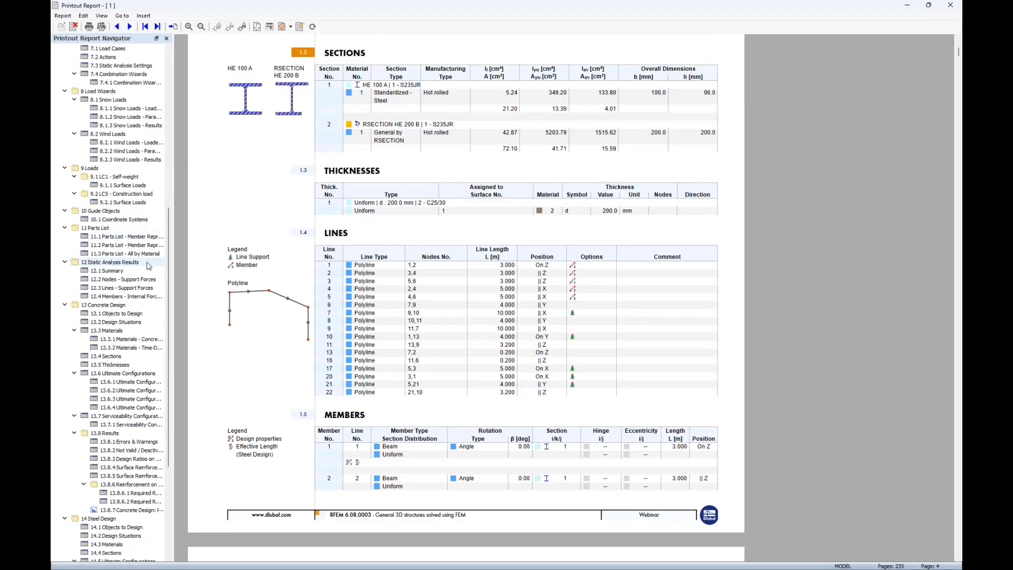
scroll(148, 265, down, 1)
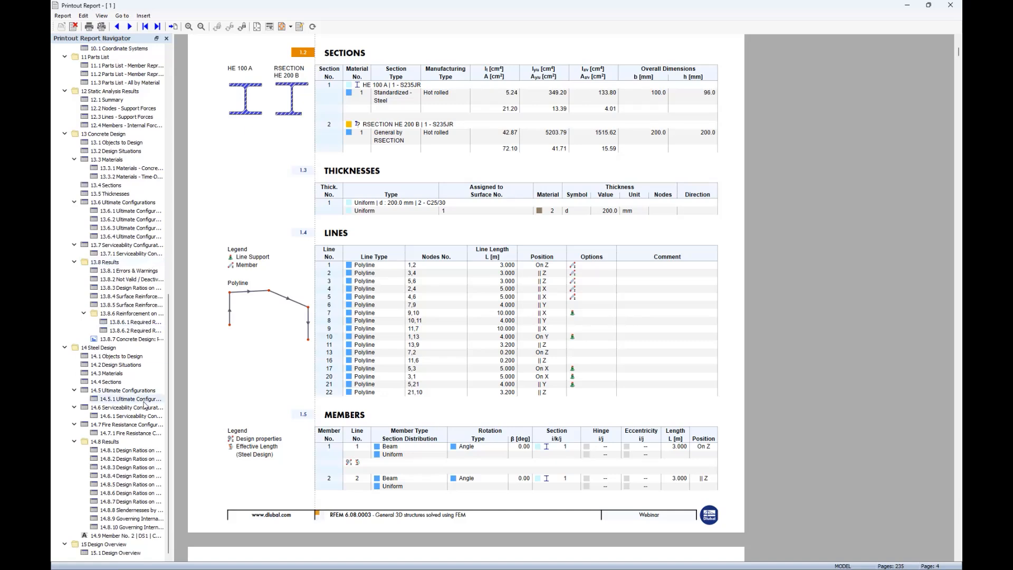
click(106, 382)
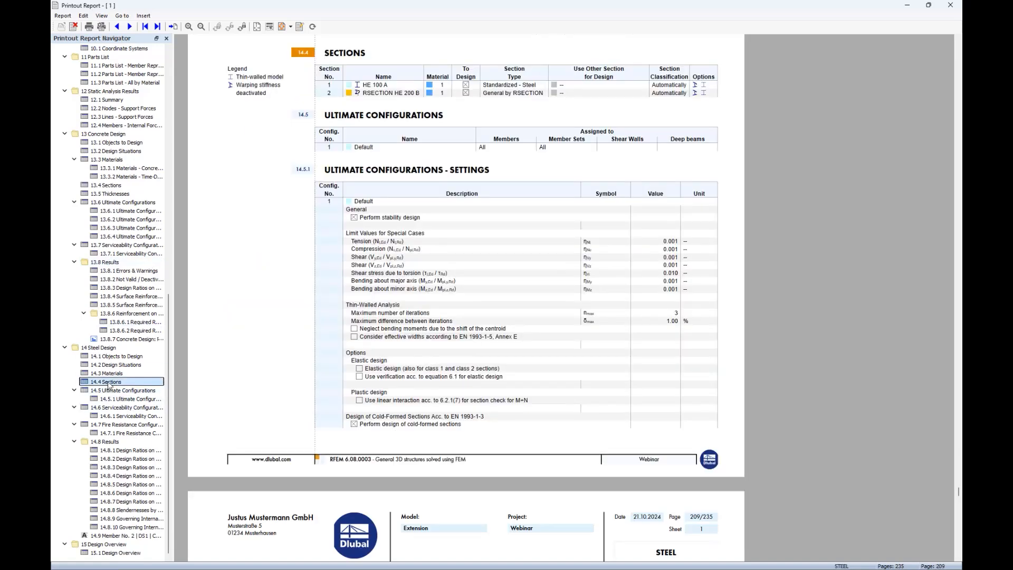